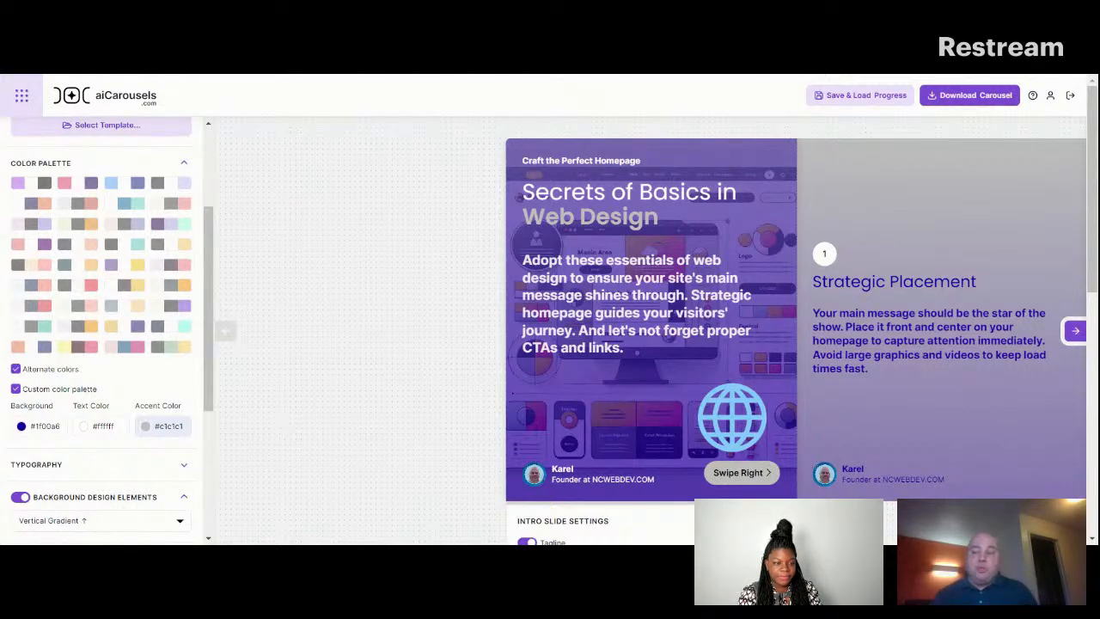
# Browse the list of pro and free LinkedIn, Instagram, TikTok and other tools, then close it.
pyautogui.click(21, 96)
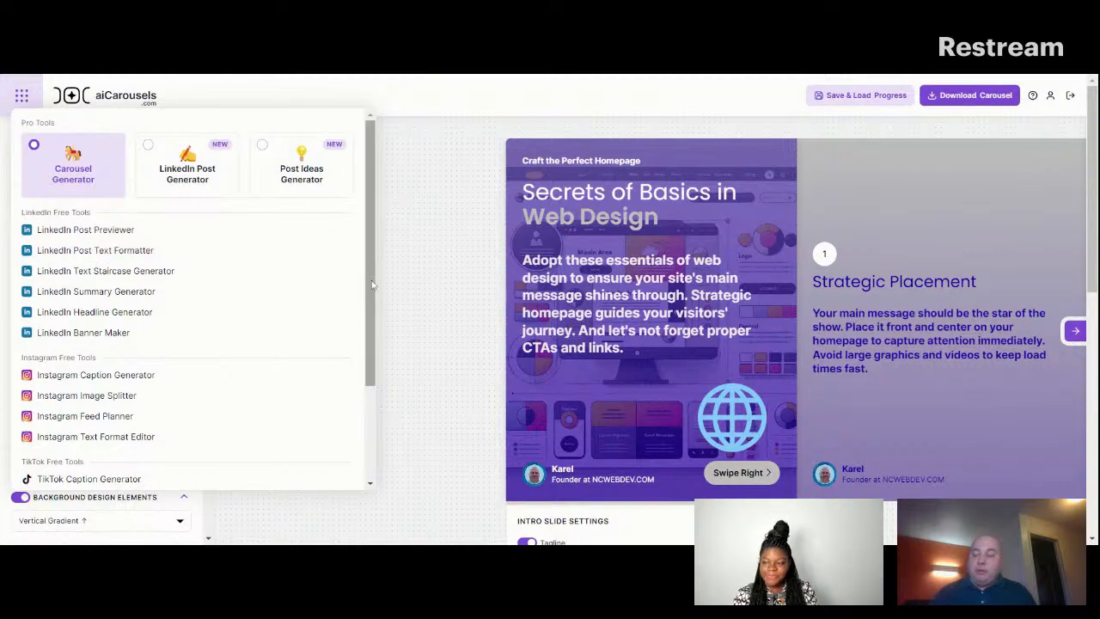
pyautogui.scroll(-1, 372, 285)
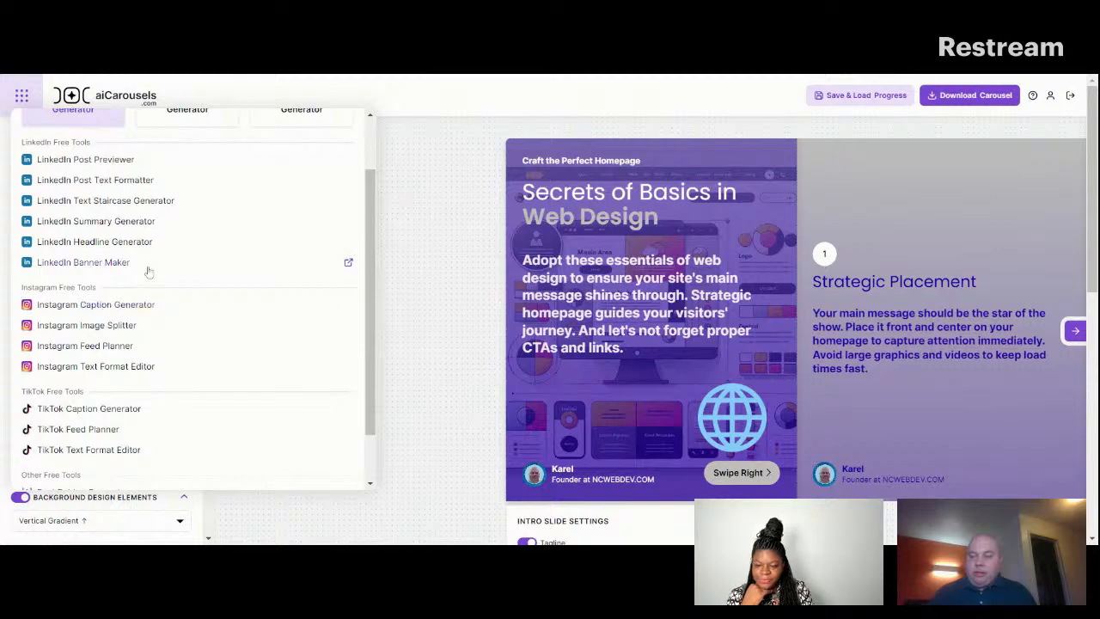
pyautogui.scroll(1, 372, 223)
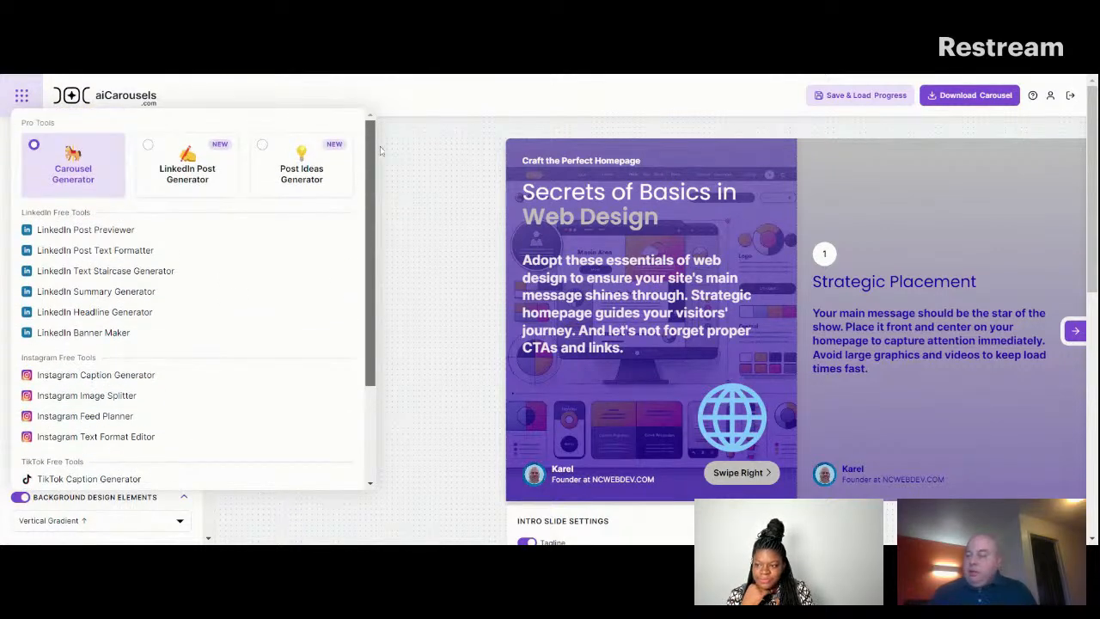
pyautogui.scroll(-2, 373, 232)
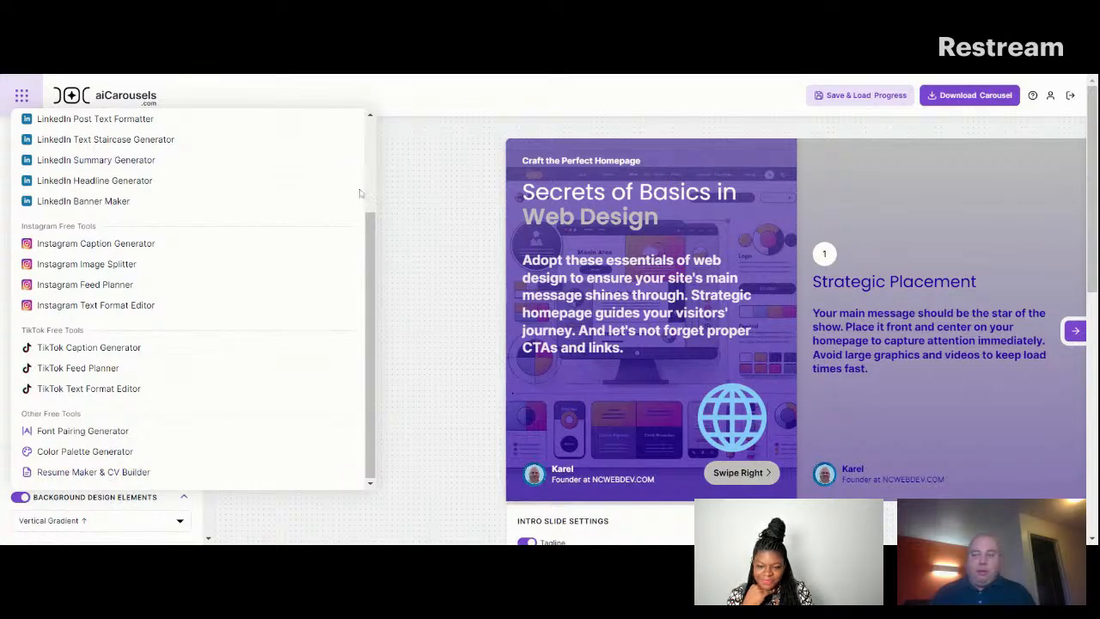
pyautogui.click(380, 246)
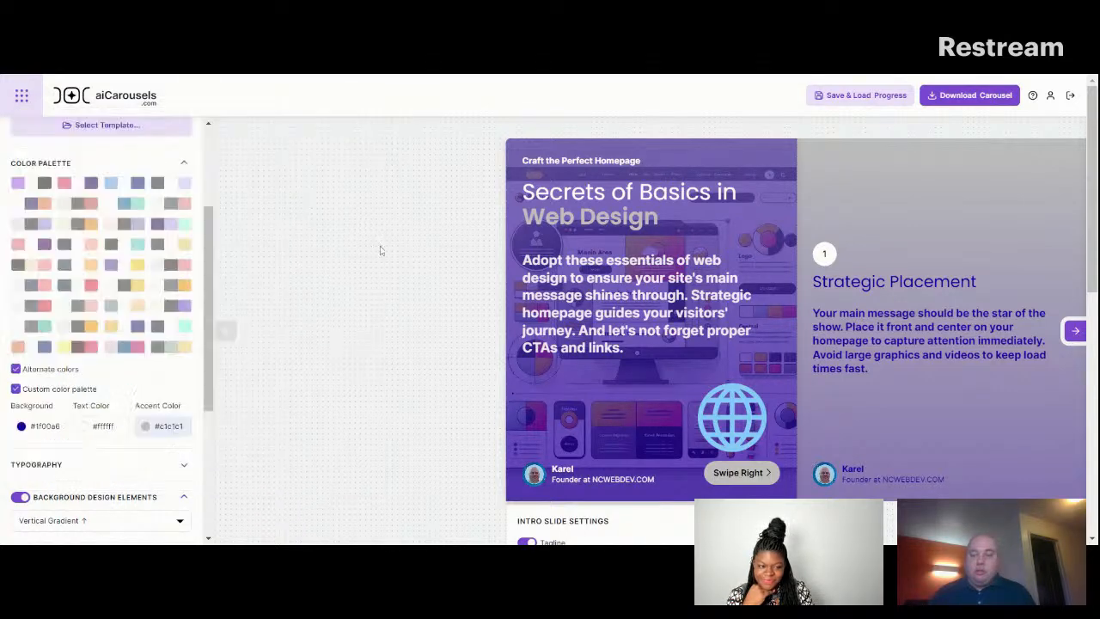
# Set the custom palette's background color to #c1c1c1.
pyautogui.moveTo(206, 254); pyautogui.dragTo(227, 322)
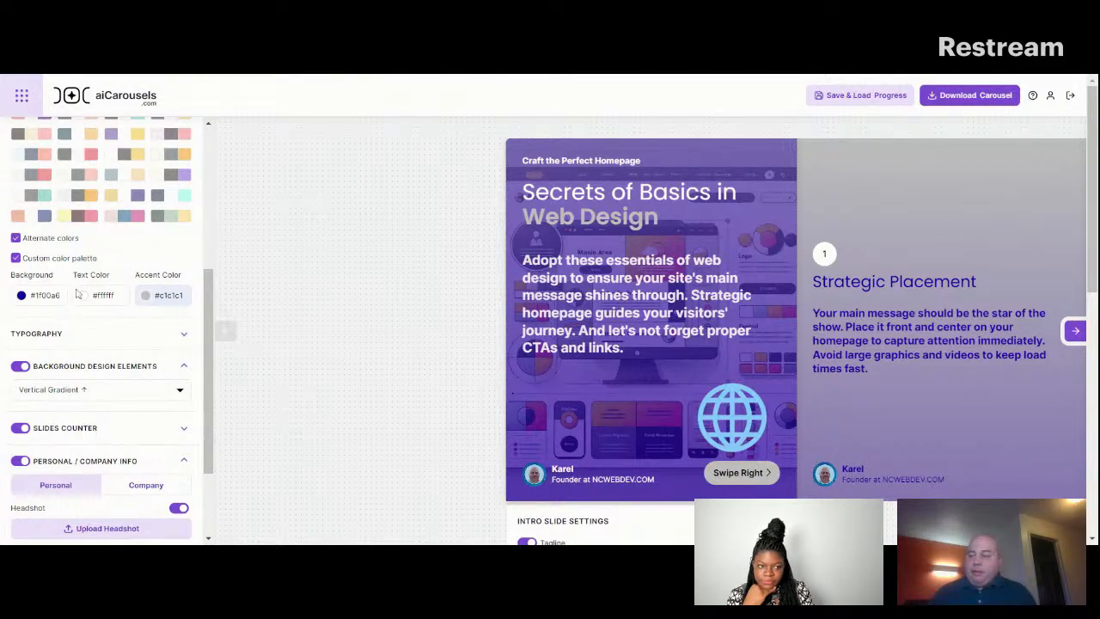
pyautogui.doubleClick(45, 296)
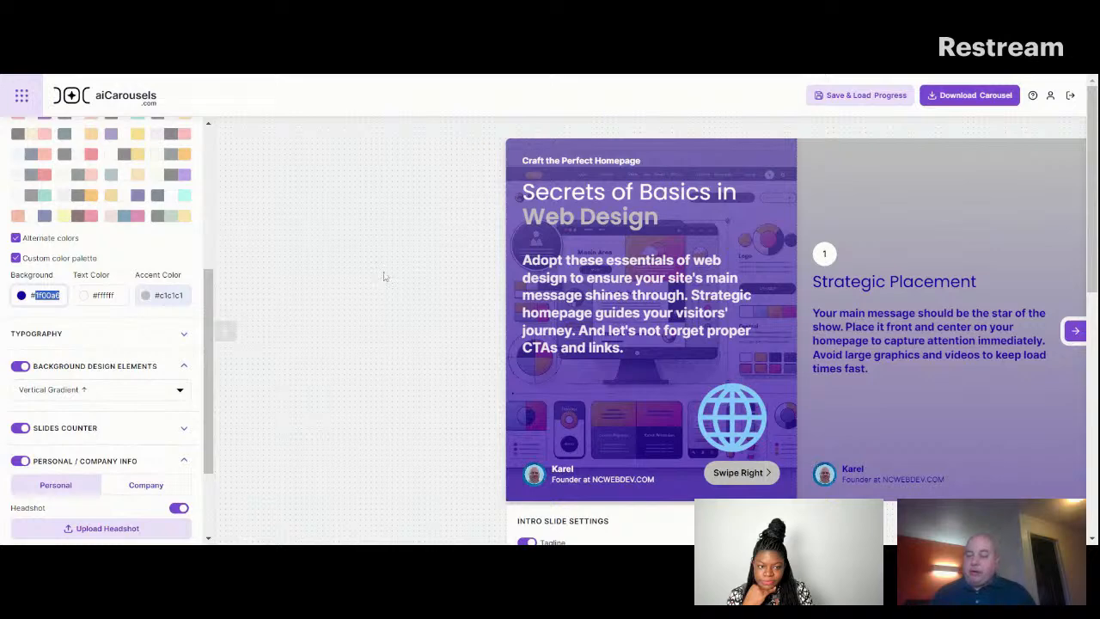
pyautogui.write('c1c')
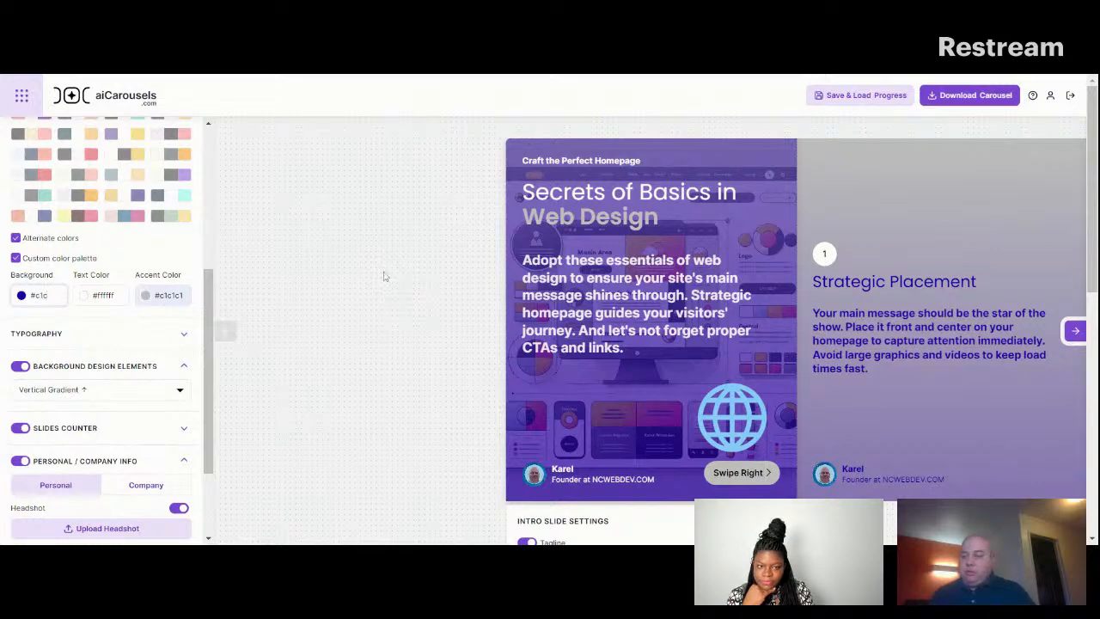
pyautogui.write('1c1')
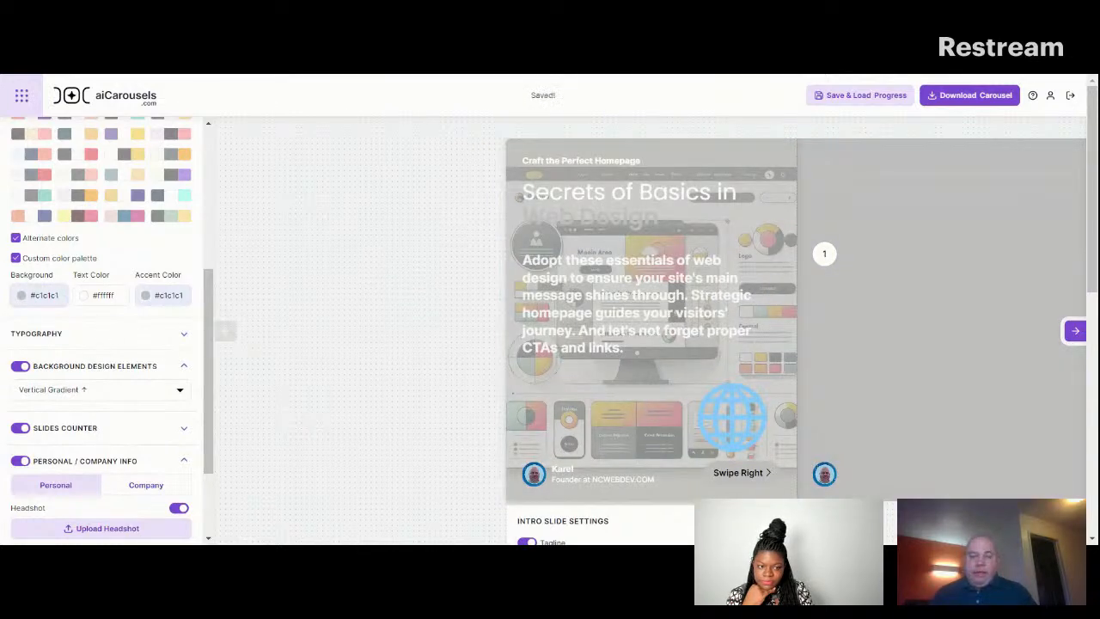
# Try #d1a770 as the custom palette's accent color.
pyautogui.doubleClick(171, 296)
pyautogui.press('BackSpace')
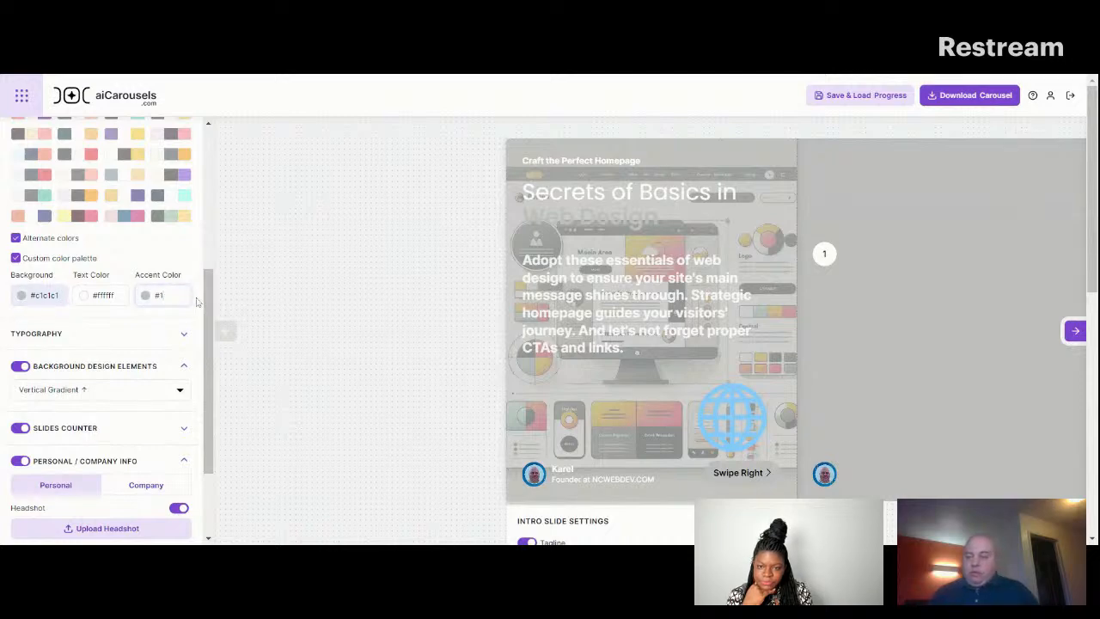
pyautogui.write('d1a770')
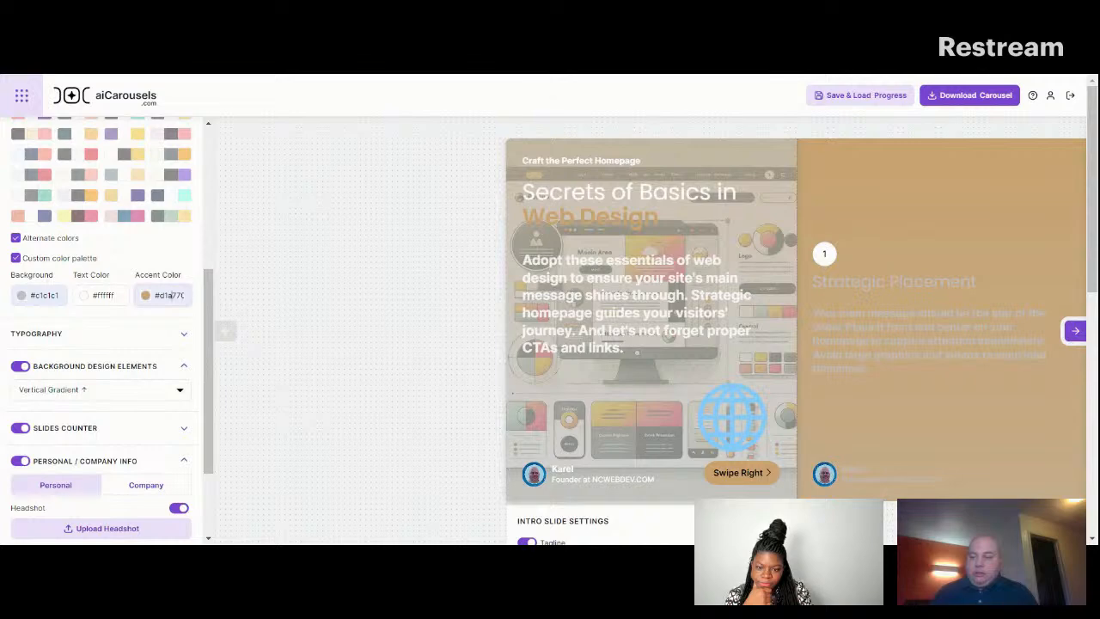
# Try #f1f7fb as the custom palette's accent color.
pyautogui.tripleClick(172, 296)
pyautogui.click(184, 296)
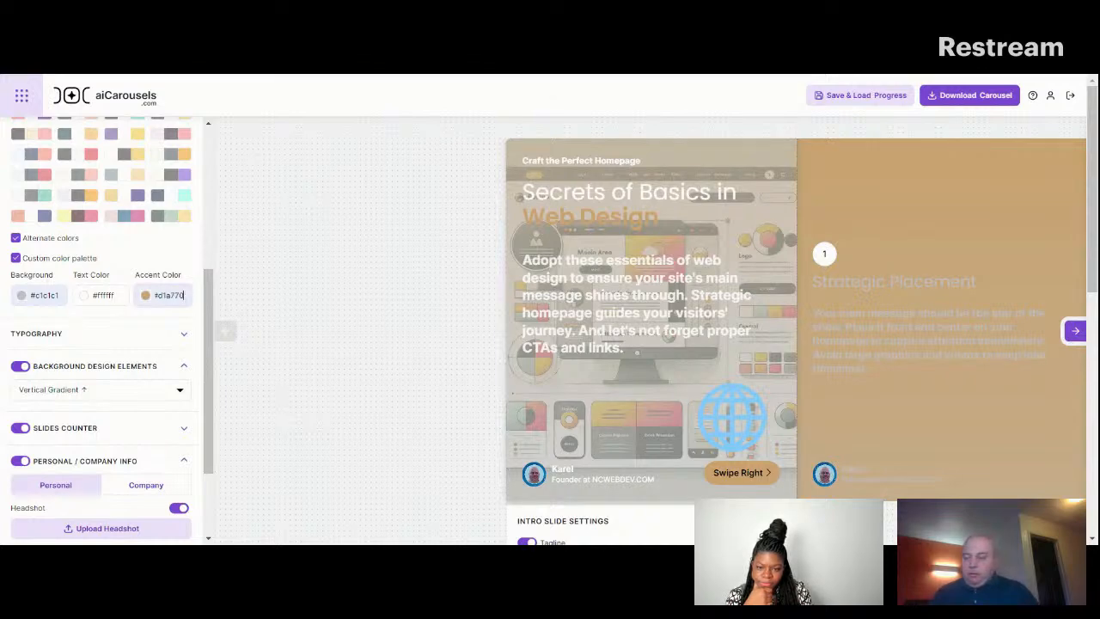
pyautogui.press('BackSpace')
pyautogui.press('BackSpace')
pyautogui.press('BackSpace')
pyautogui.press('BackSpace')
pyautogui.press('BackSpace')
pyautogui.press('BackSpace')
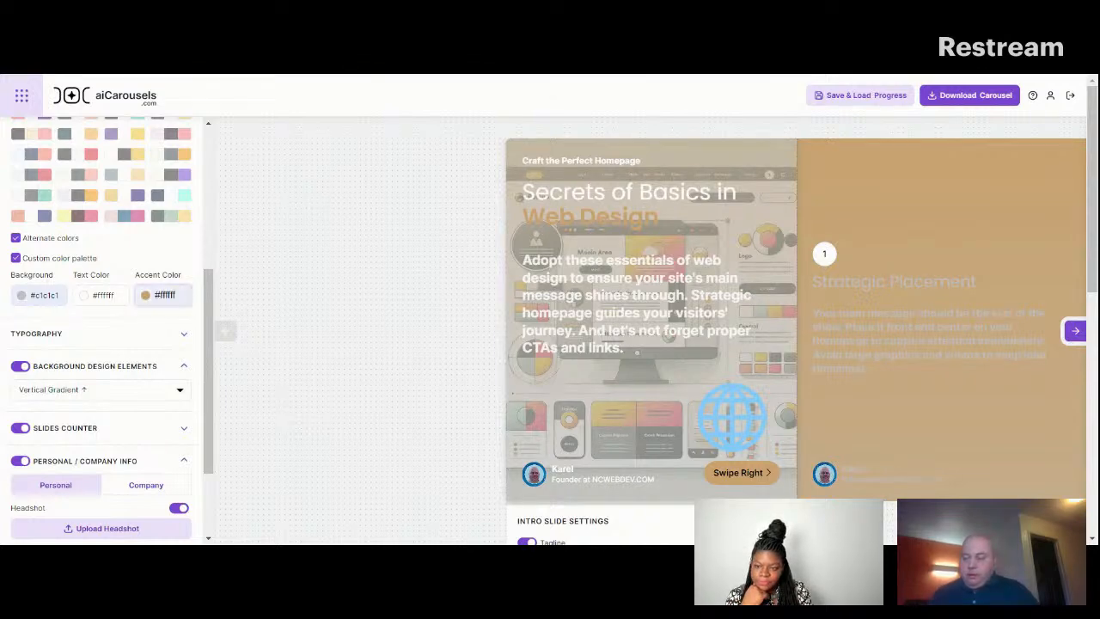
pyautogui.write('f1f7fb')
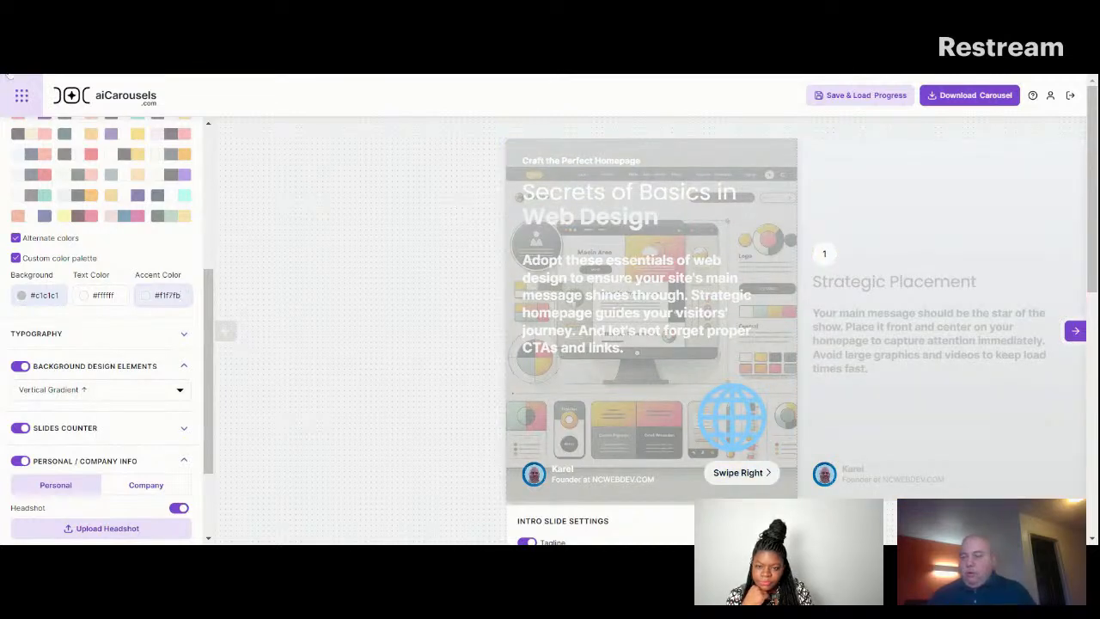
pyautogui.click(461, 130)
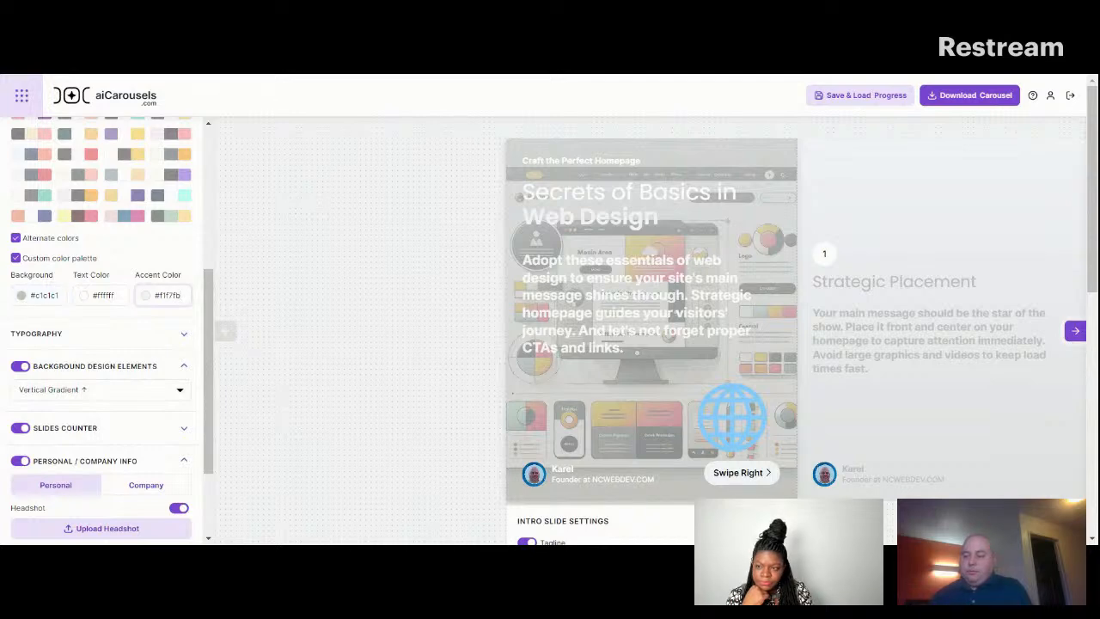
# Set the custom palette's text color to #1f00a6.
pyautogui.click(54, 295)
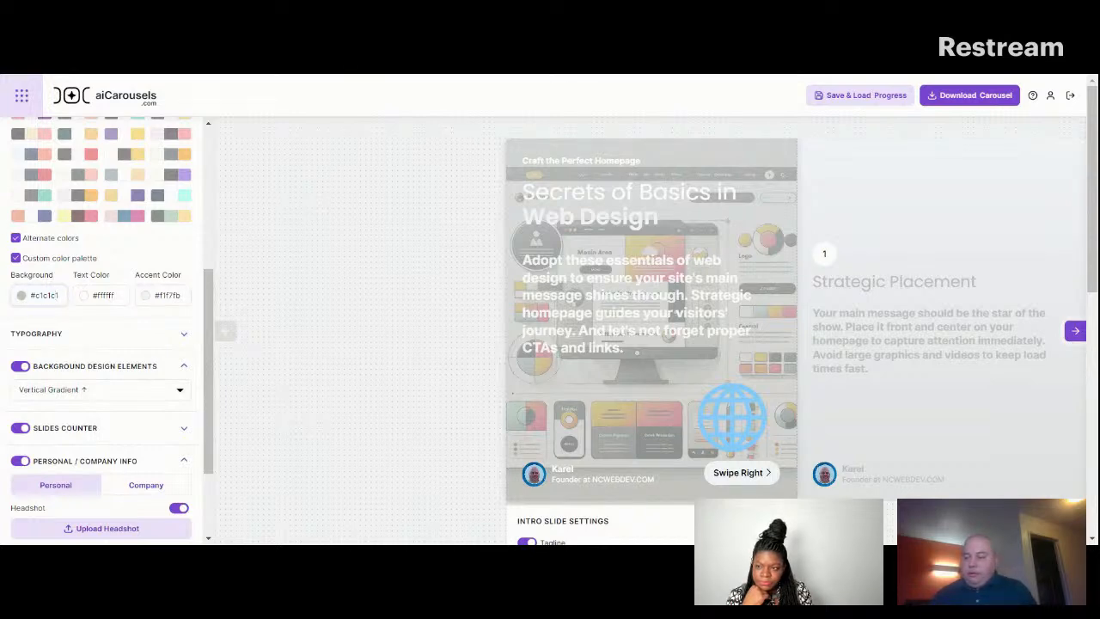
pyautogui.doubleClick(52, 295)
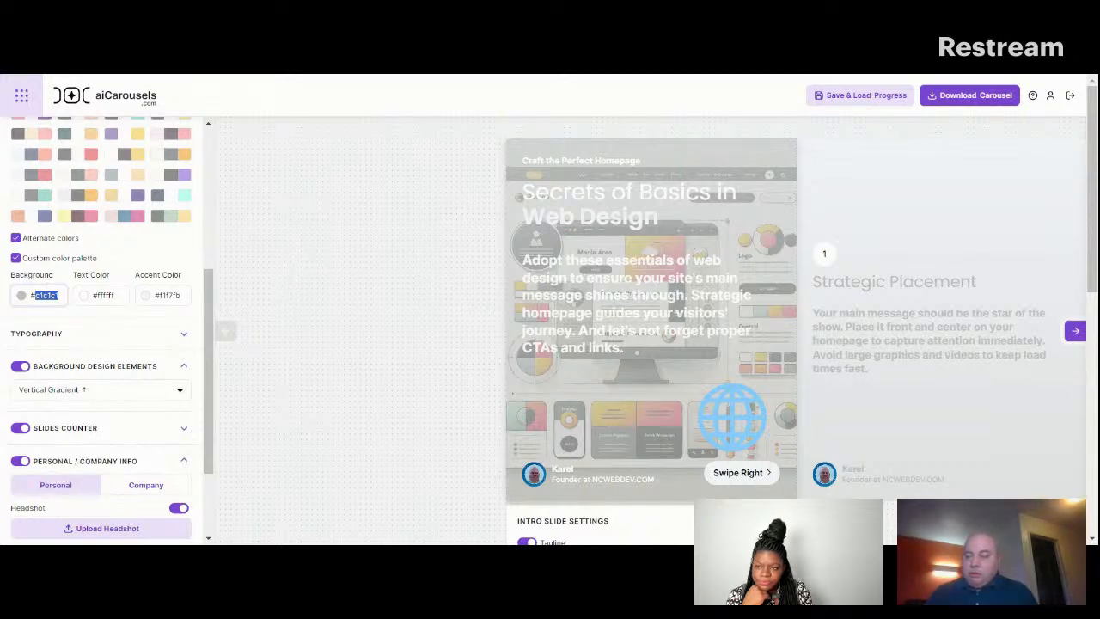
pyautogui.doubleClick(104, 294)
pyautogui.press('BackSpace')
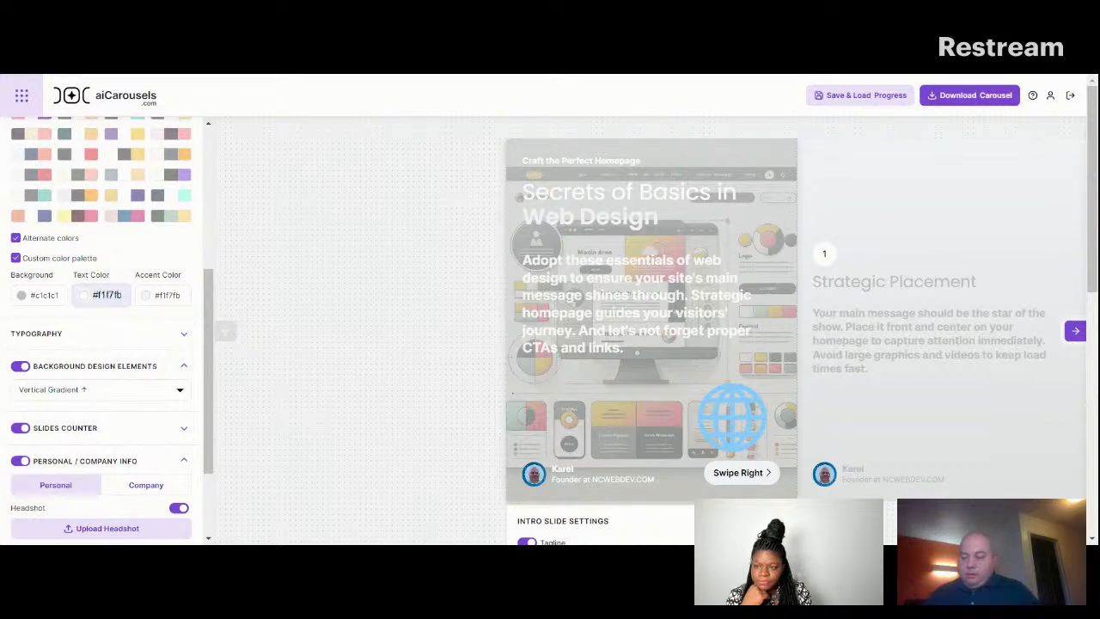
pyautogui.write('1f00a6')
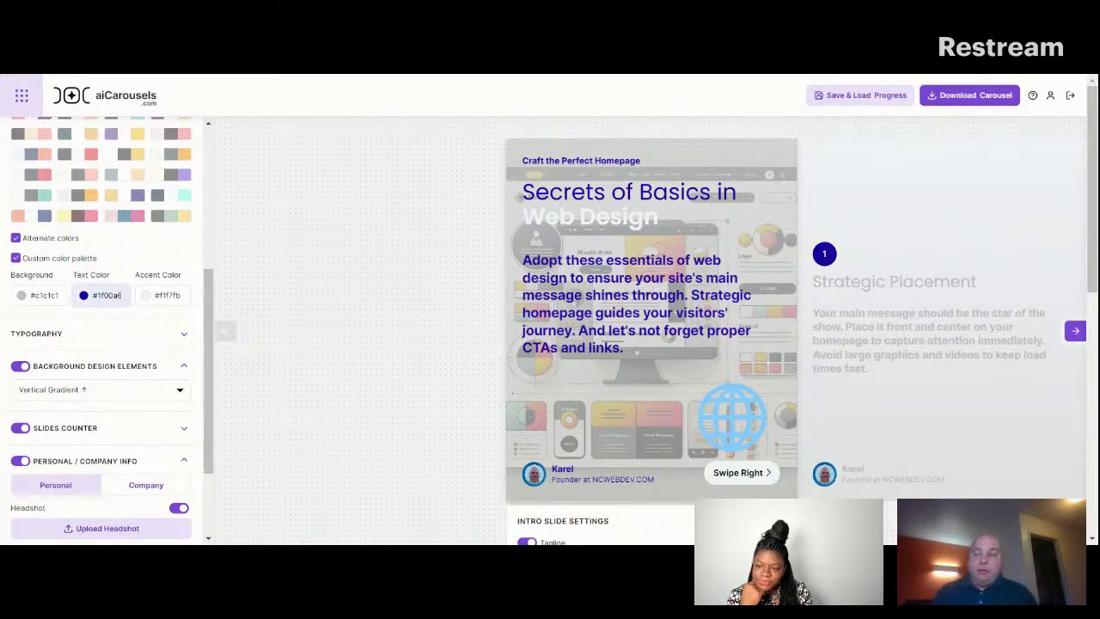
# Set the custom palette's accent color to #ffffff.
pyautogui.doubleClick(169, 296)
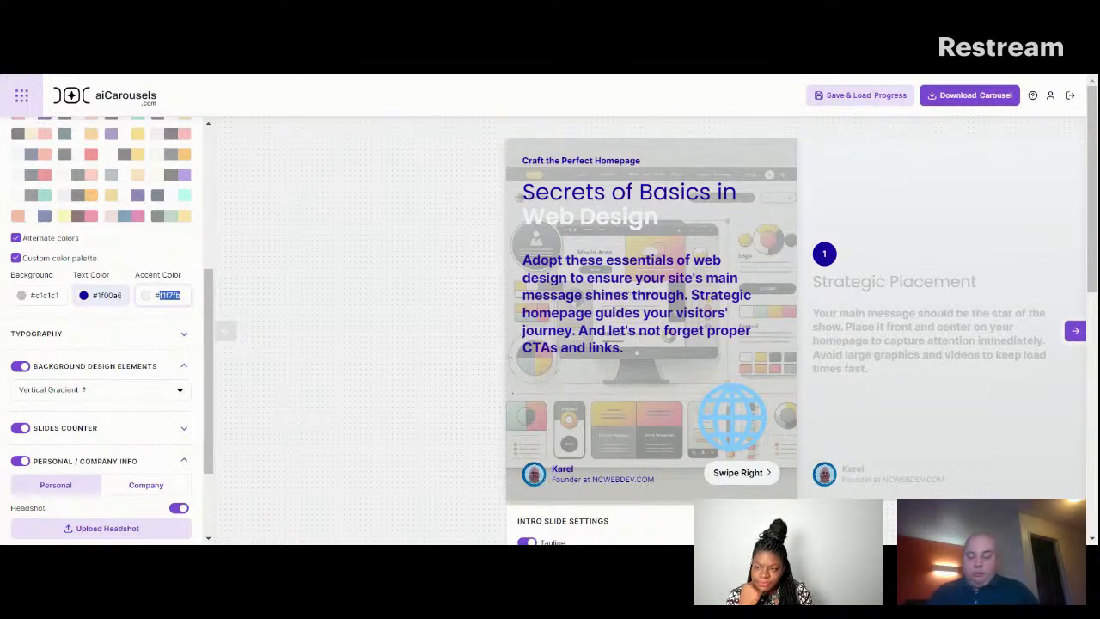
pyautogui.press('BackSpace')
pyautogui.write('ffffff')
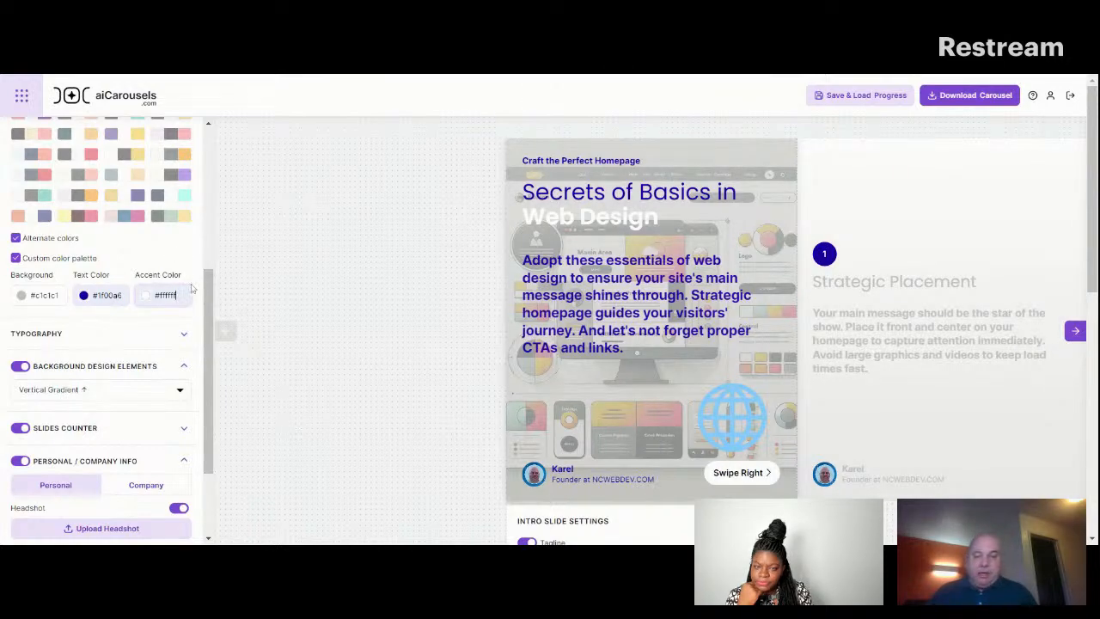
# Change the slides' background design element to Pointy Arrows.
pyautogui.scroll(-1, 207, 320)
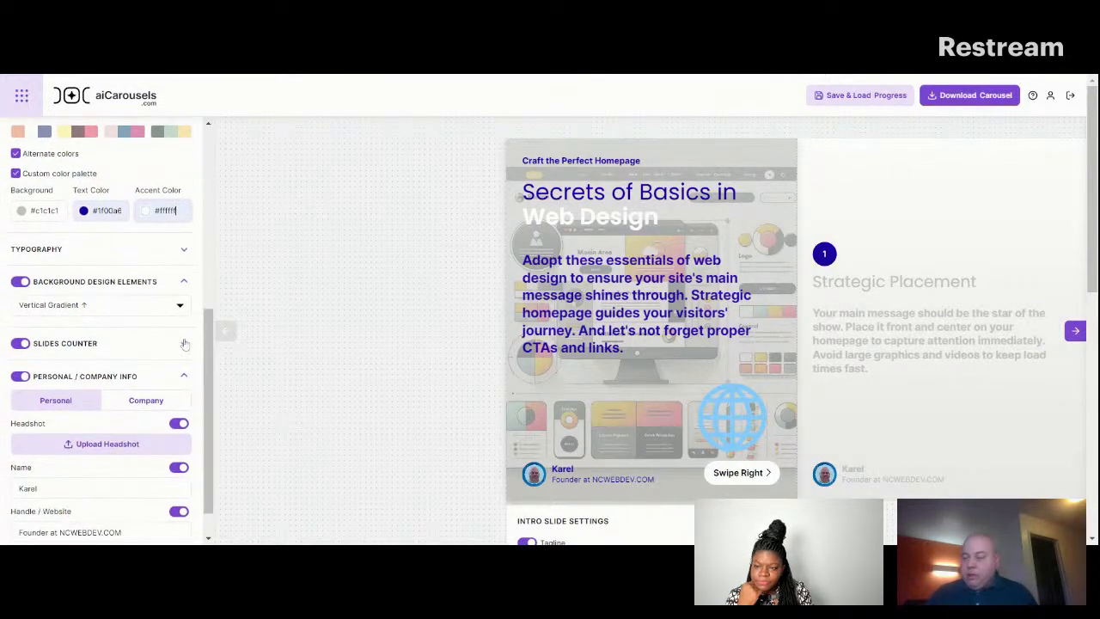
pyautogui.click(181, 308)
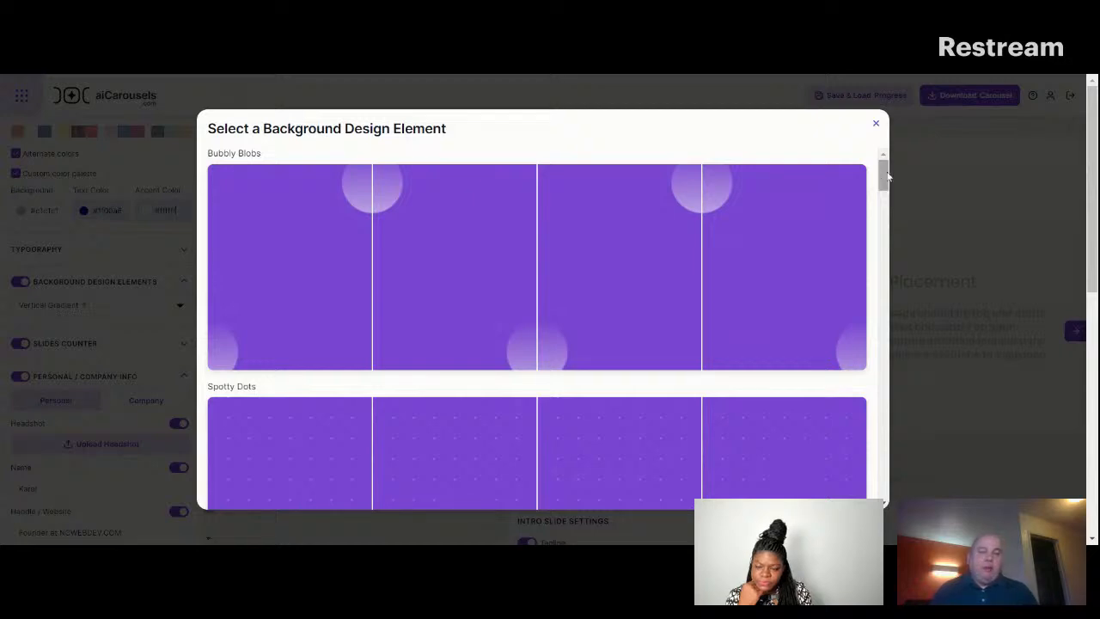
pyautogui.moveTo(888, 177); pyautogui.dragTo(897, 228)
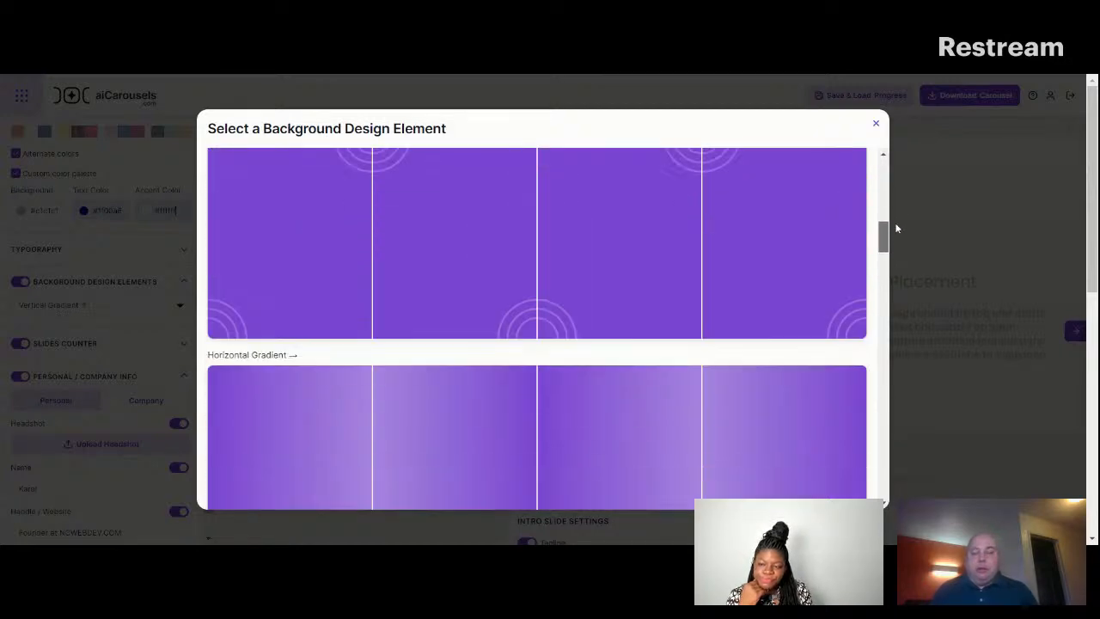
pyautogui.scroll(2, 803, 238)
pyautogui.click(762, 236)
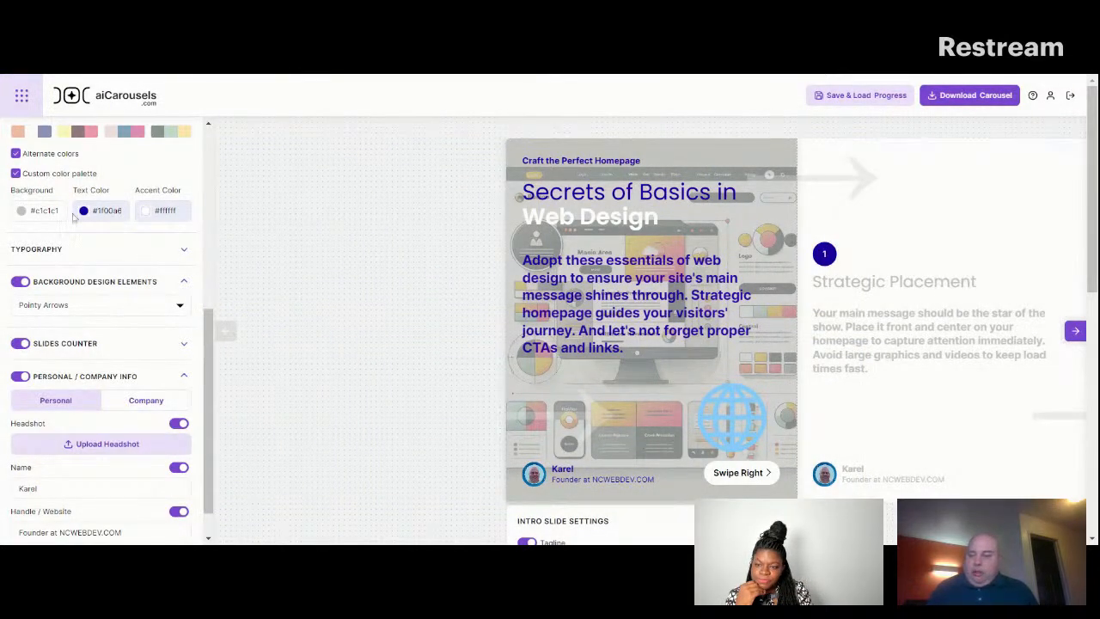
# Try the slides counter with minimum roundness, then return the roundness to its maximum.
pyautogui.scroll(-1, 212, 323)
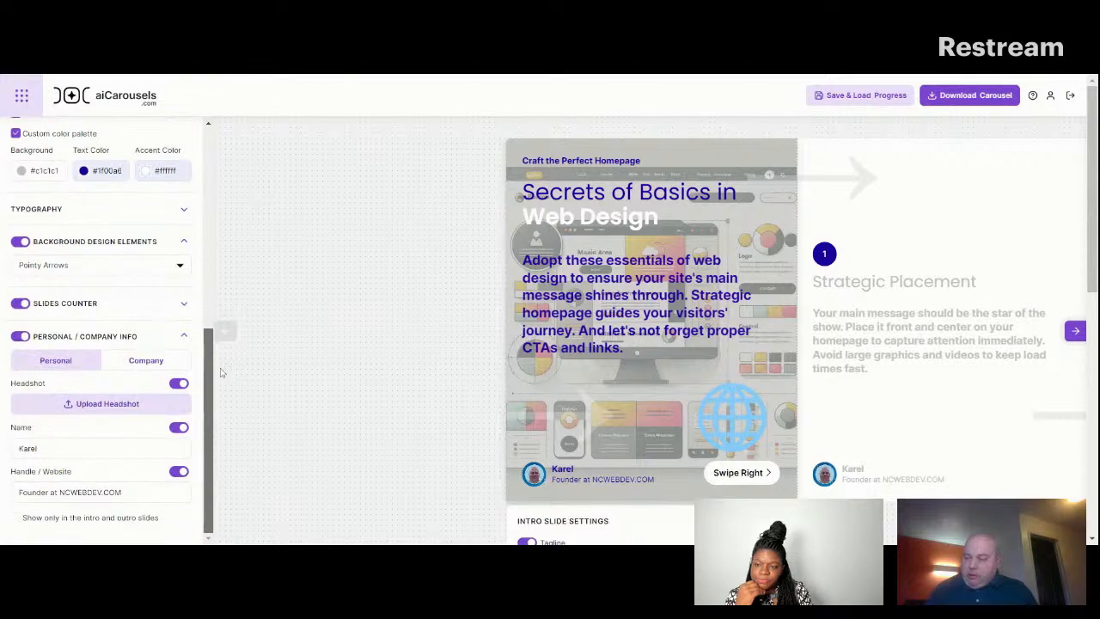
pyautogui.click(185, 307)
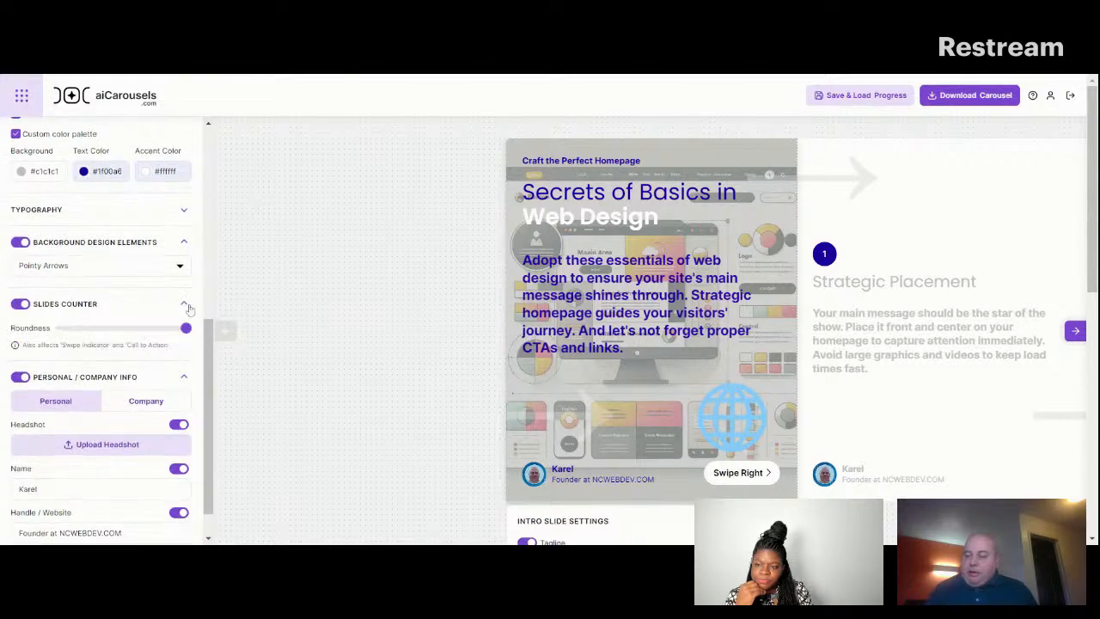
pyautogui.moveTo(186, 329); pyautogui.dragTo(60, 328)
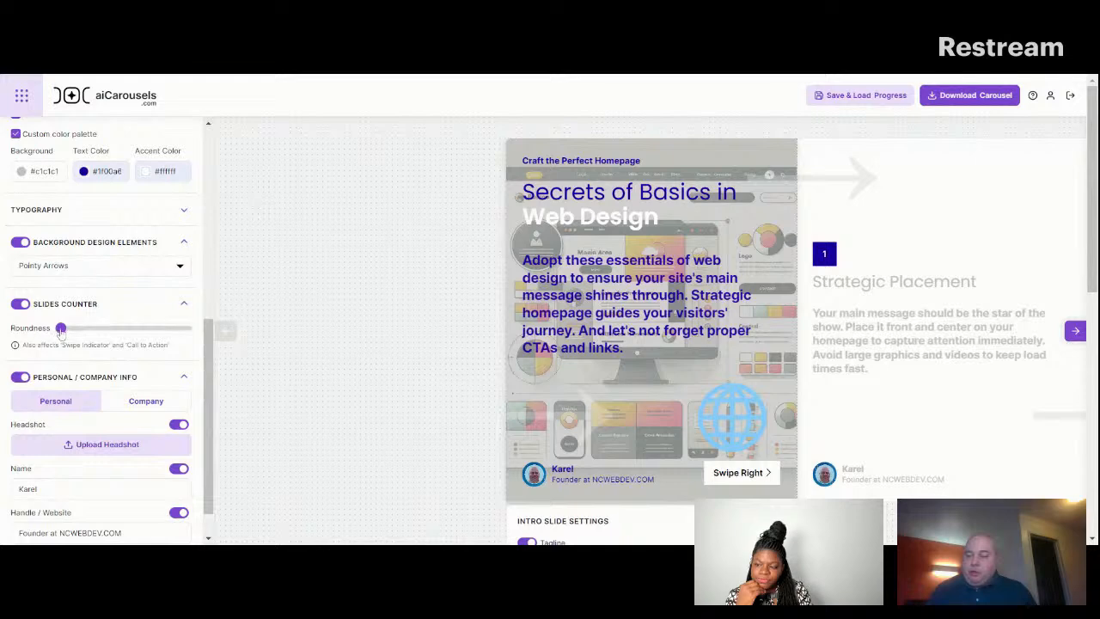
pyautogui.moveTo(60, 328); pyautogui.dragTo(255, 323)
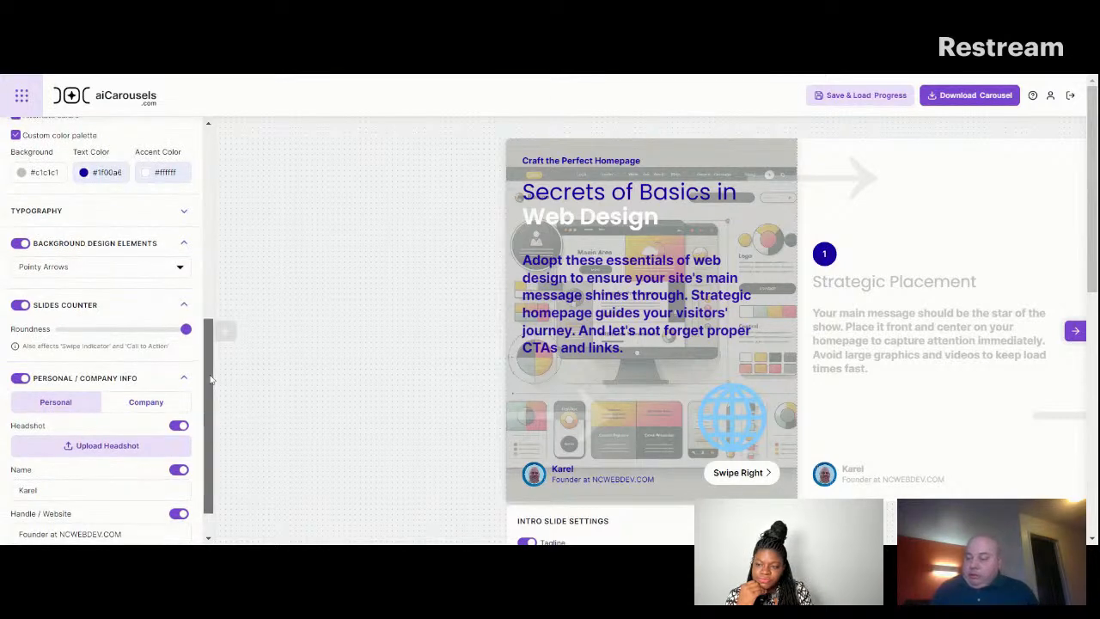
# Limit the personal info to the intro and outro slides only.
pyautogui.scroll(-1, 121, 361)
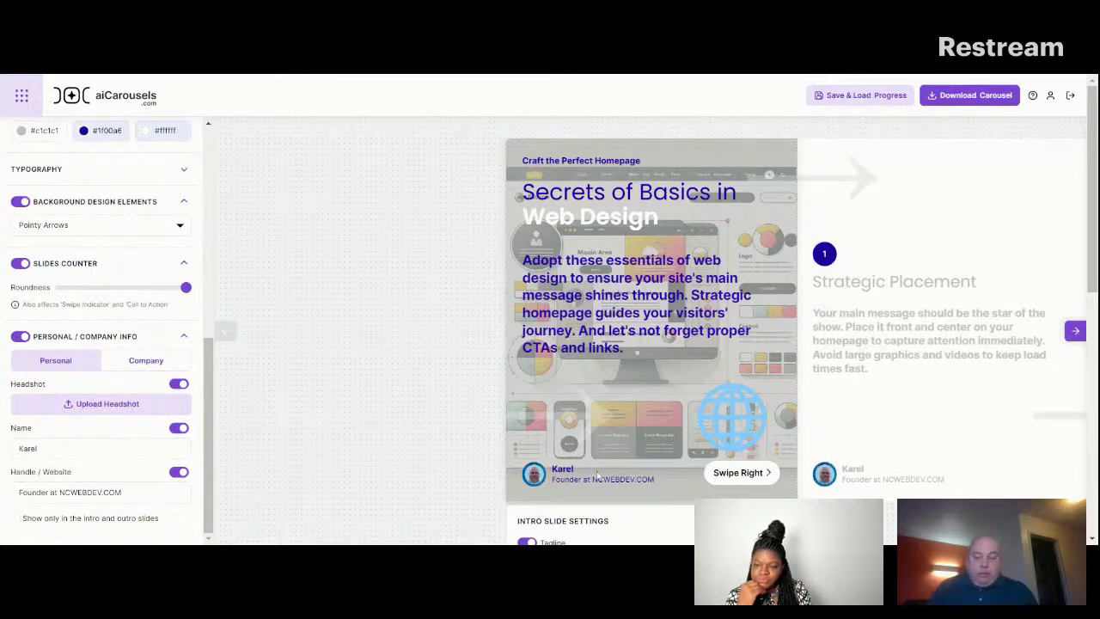
pyautogui.click(15, 519)
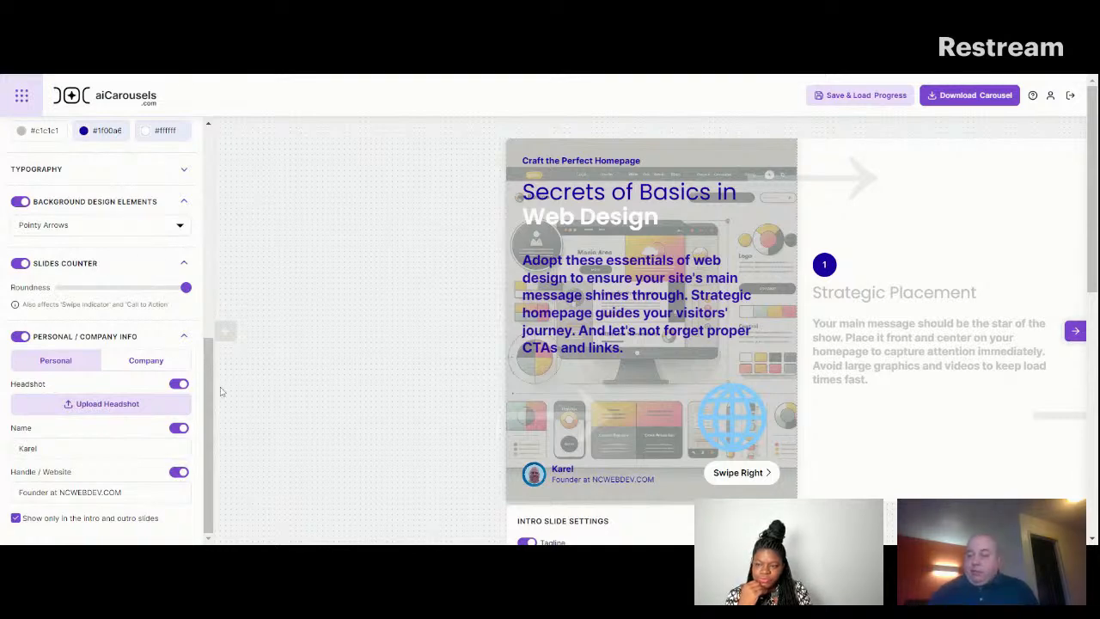
# Load the saved carousel project "Are YouTube Shorts the Game Changer for Your Business?".
pyautogui.moveTo(209, 372); pyautogui.dragTo(228, 271)
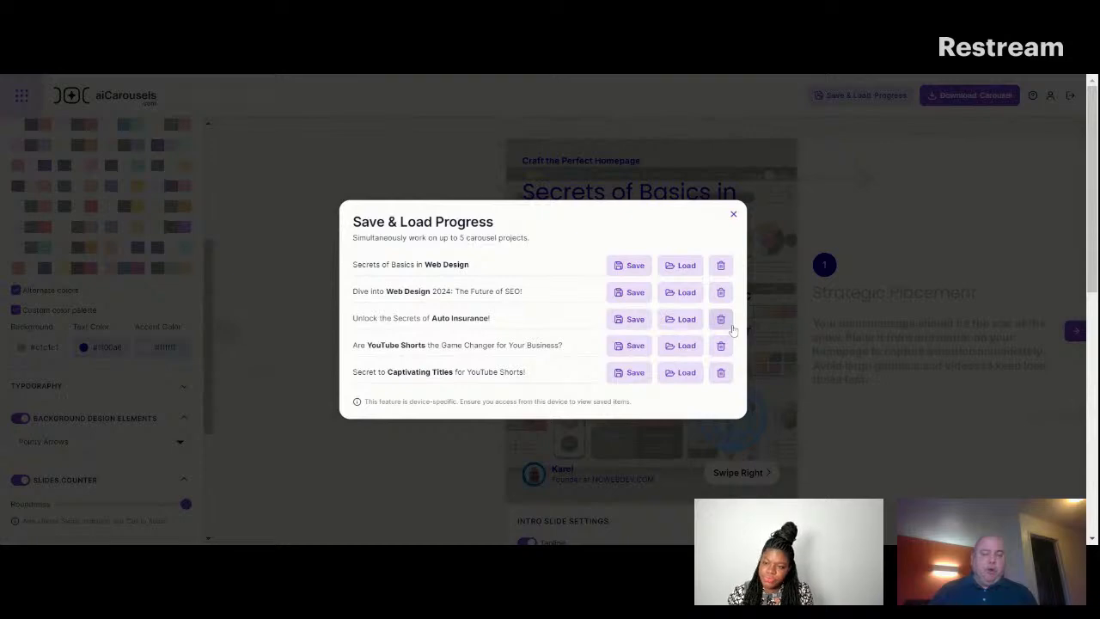
pyautogui.click(732, 216)
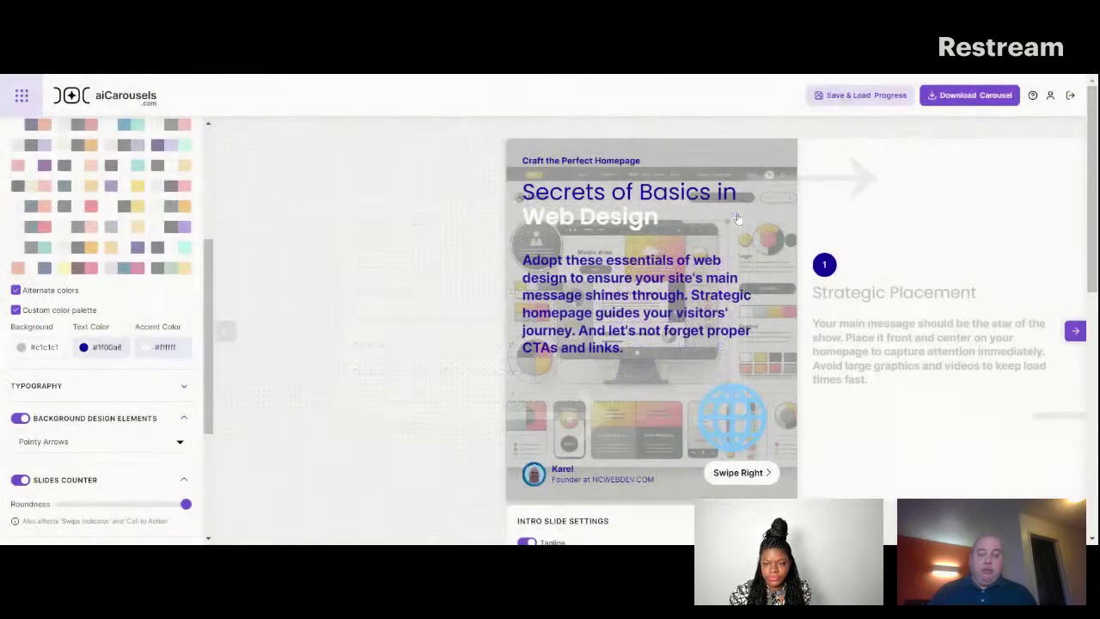
pyautogui.click(876, 94)
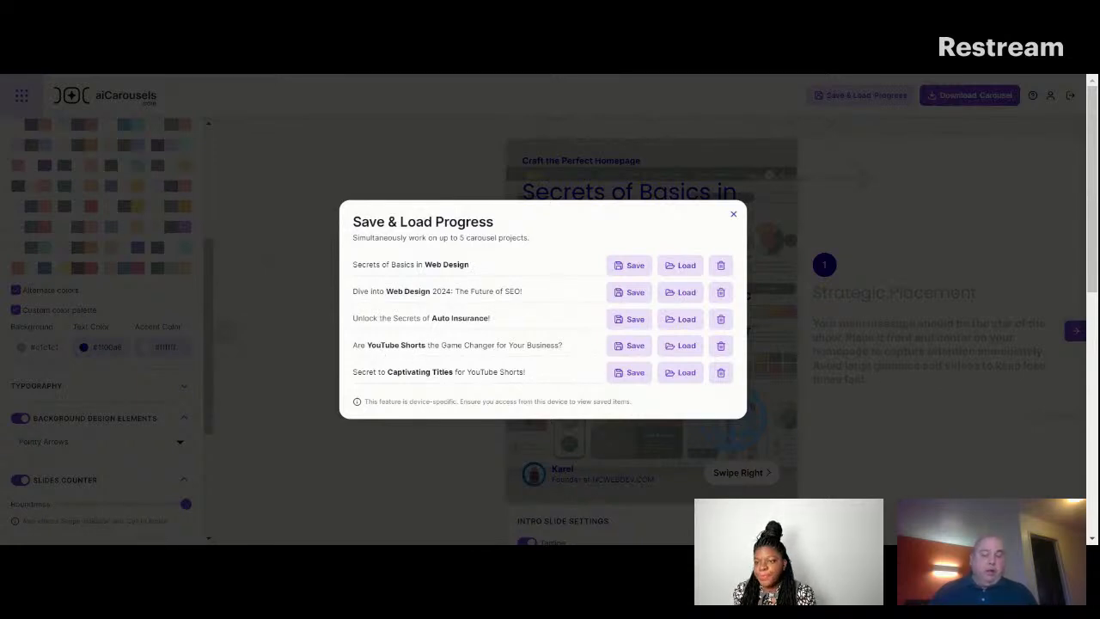
pyautogui.click(686, 353)
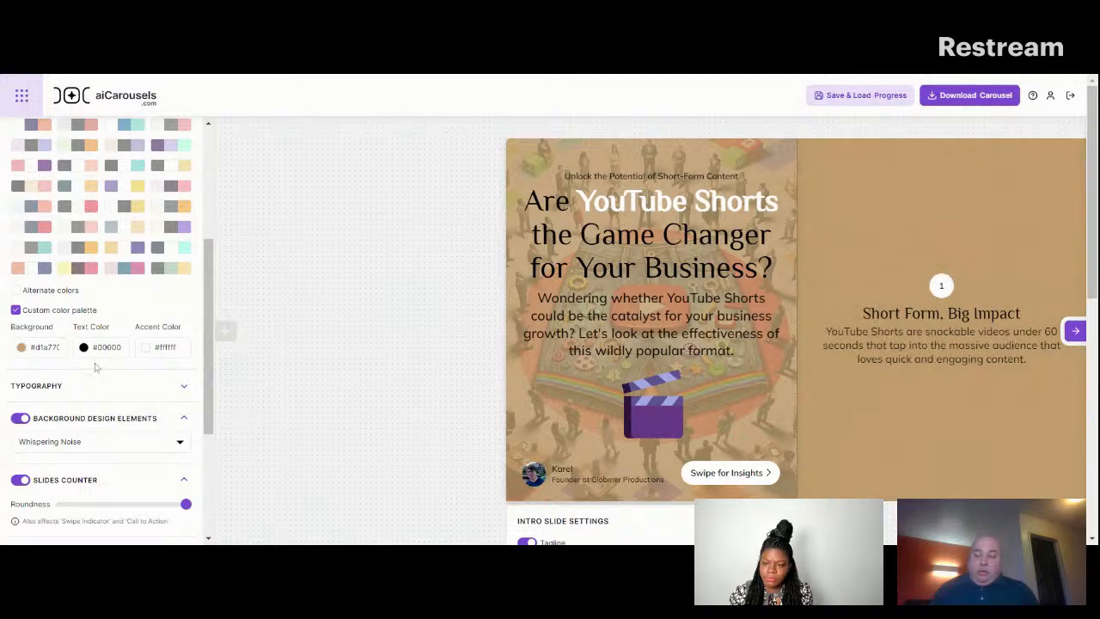
# Load the saved carousel project "Secrets of Basics in Web Design".
pyautogui.scroll(-2, 202, 343)
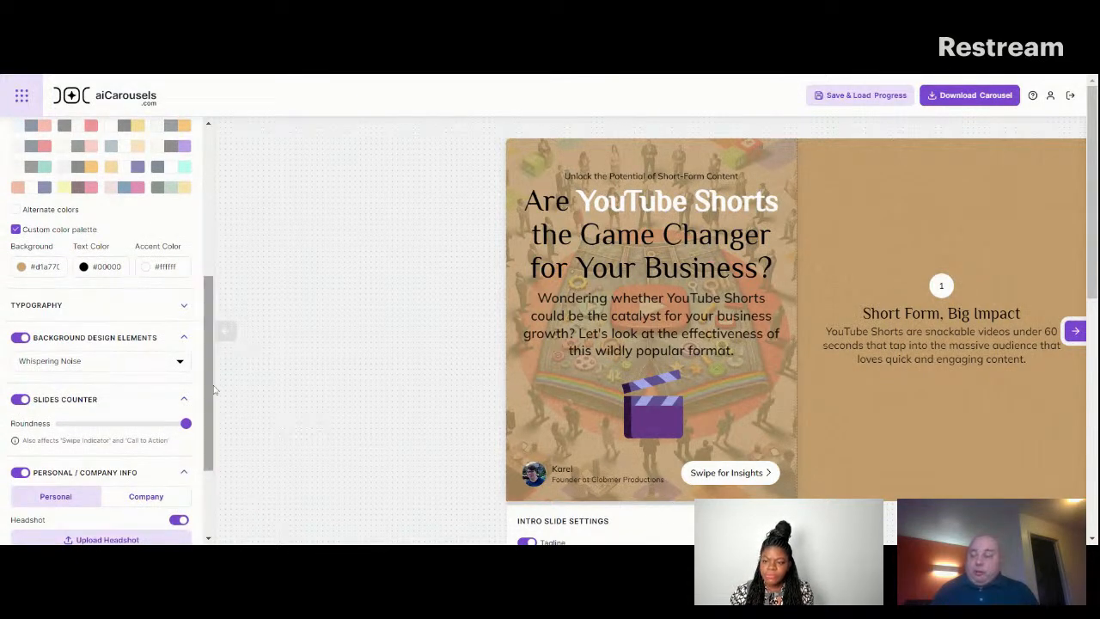
pyautogui.scroll(-3, 200, 444)
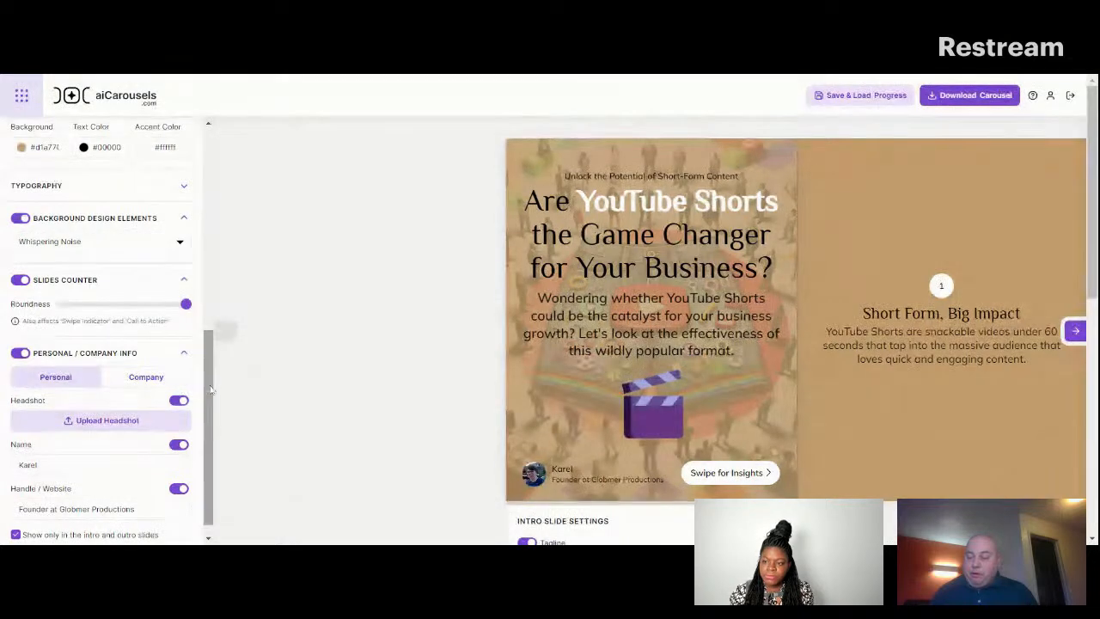
pyautogui.scroll(-1, 212, 416)
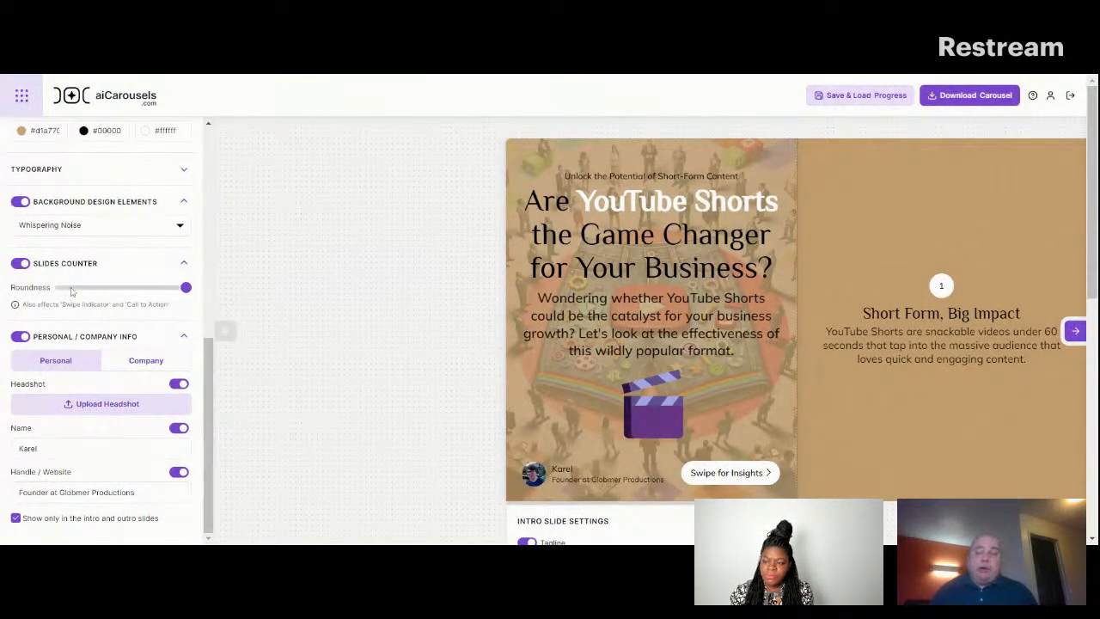
pyautogui.moveTo(209, 358); pyautogui.dragTo(210, 84)
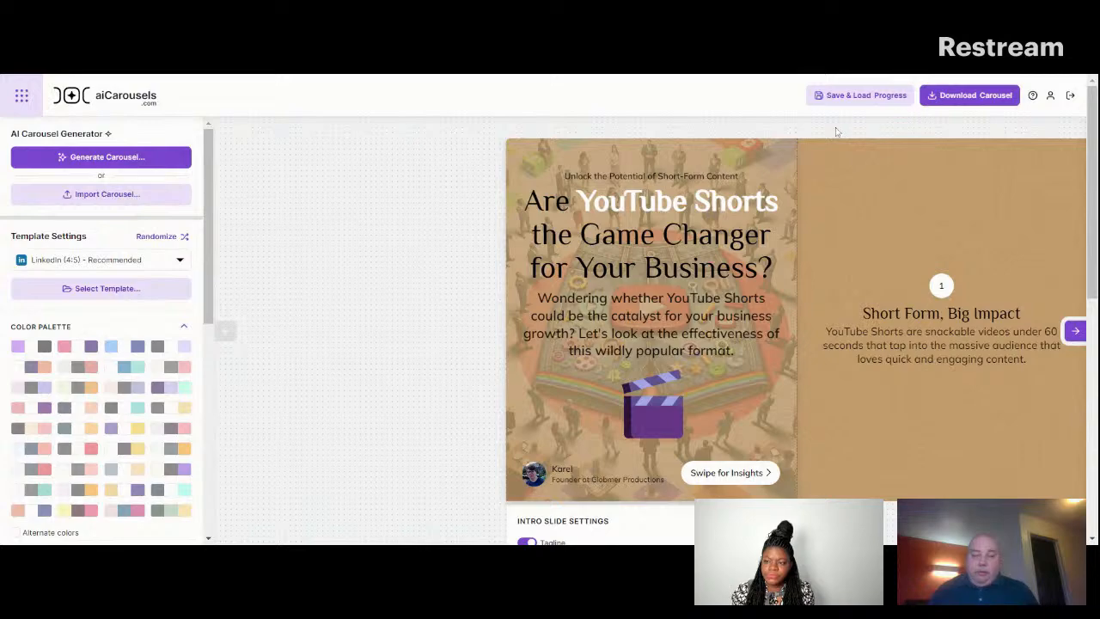
pyautogui.click(859, 94)
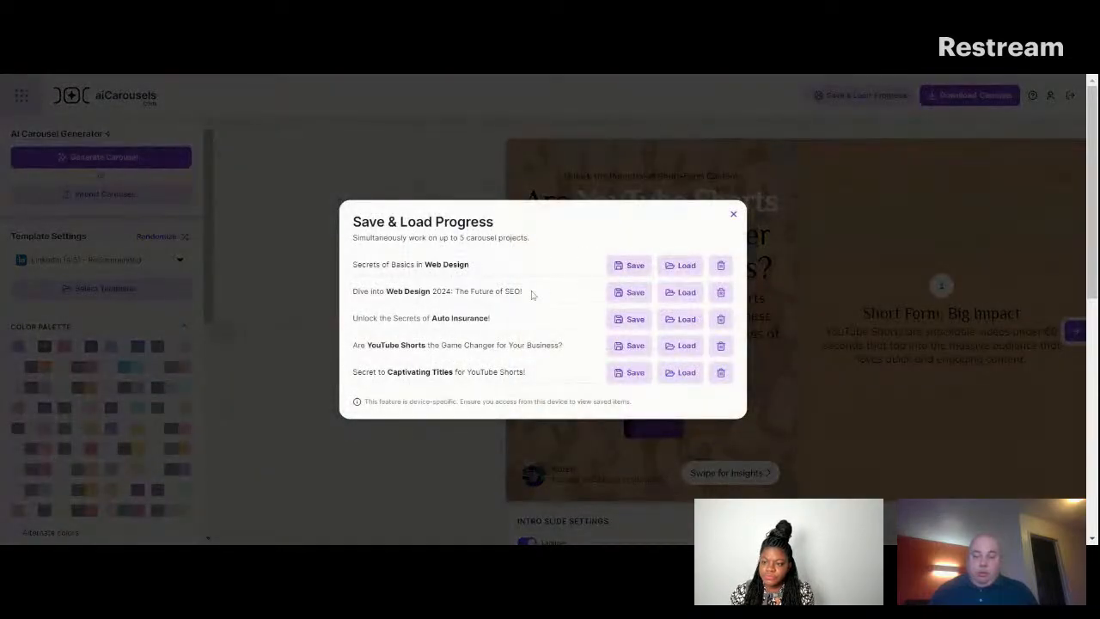
pyautogui.click(680, 270)
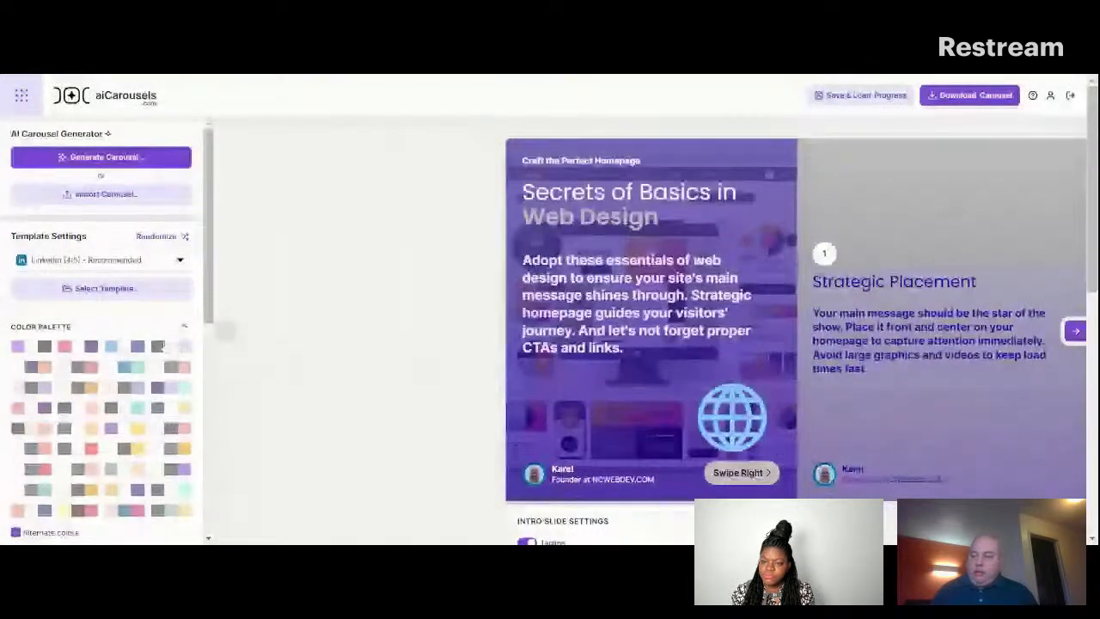
# Review the loaded carousel's template settings and the list of saved projects.
pyautogui.scroll(-3, 215, 236)
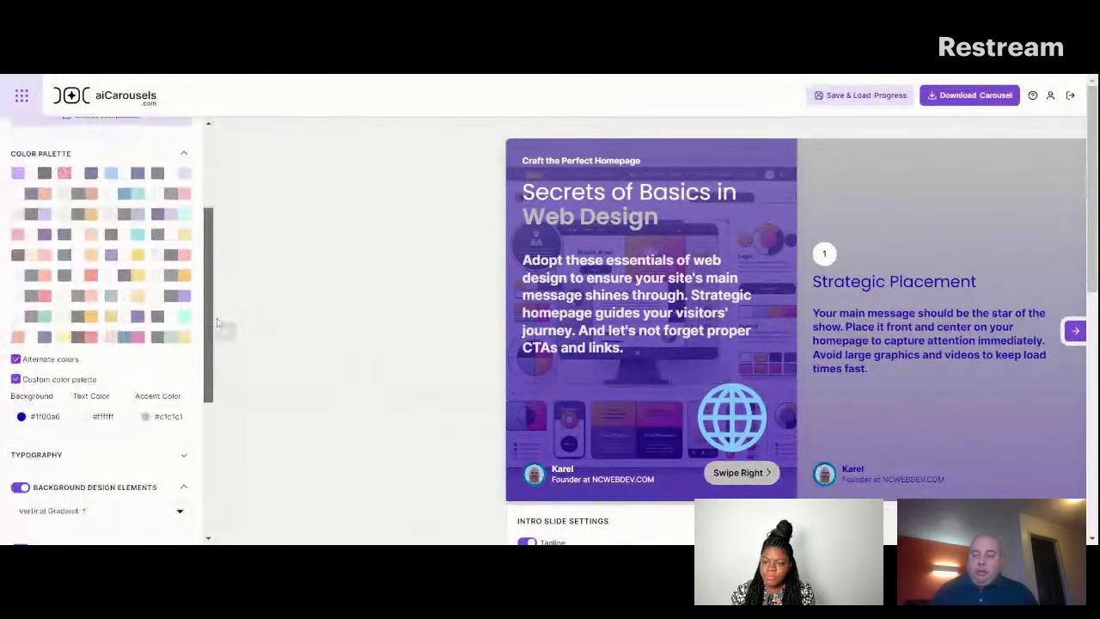
pyautogui.scroll(-3, 200, 360)
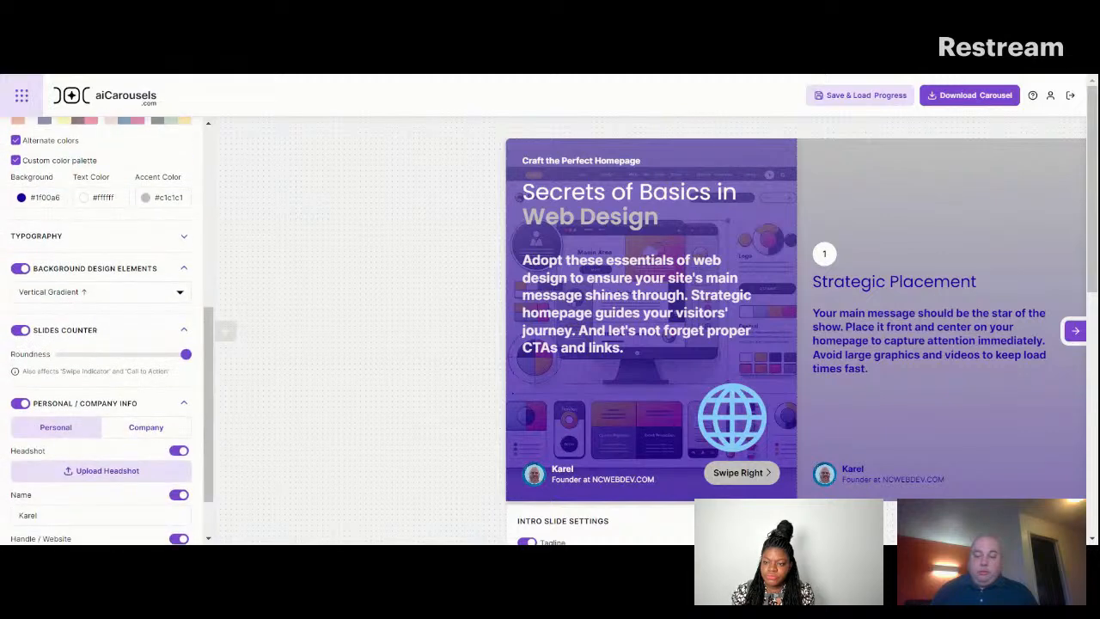
pyautogui.scroll(5, 211, 346)
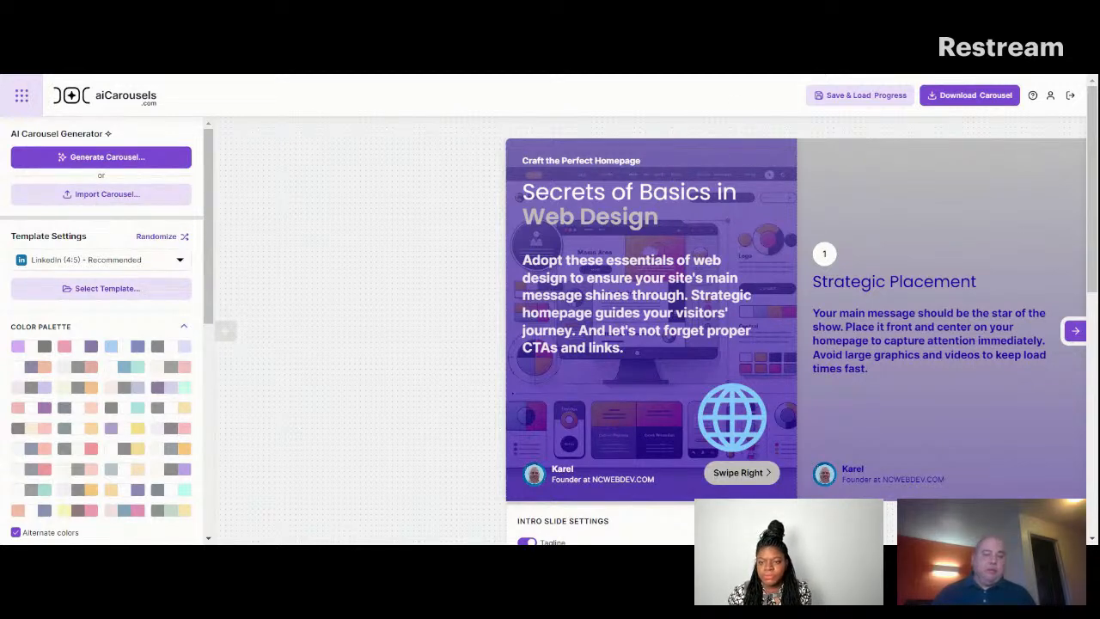
pyautogui.click(860, 95)
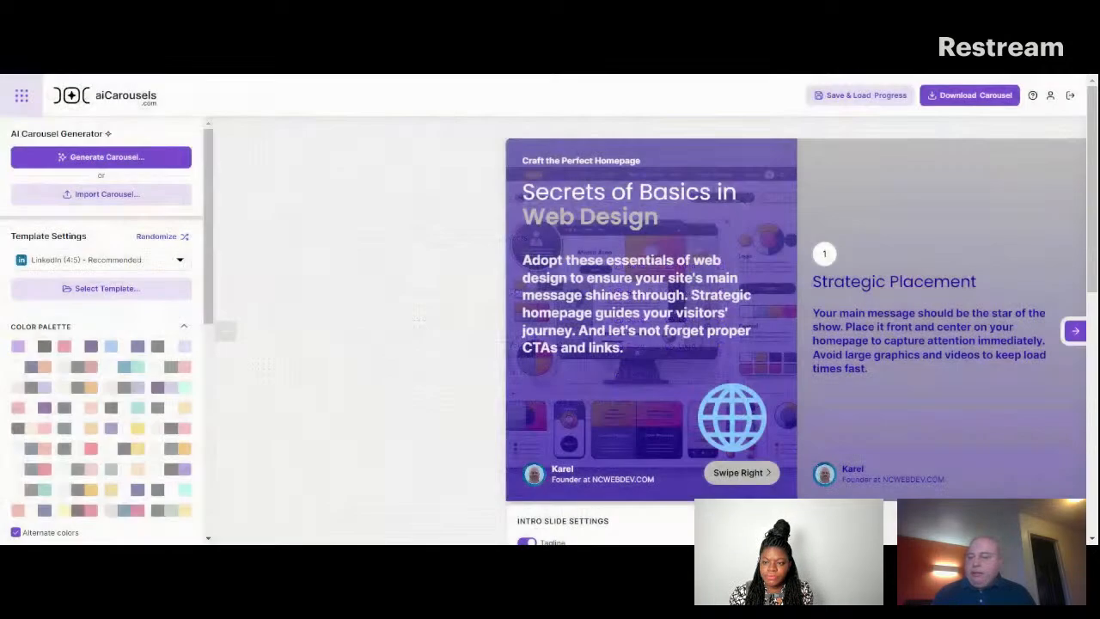
pyautogui.click(733, 214)
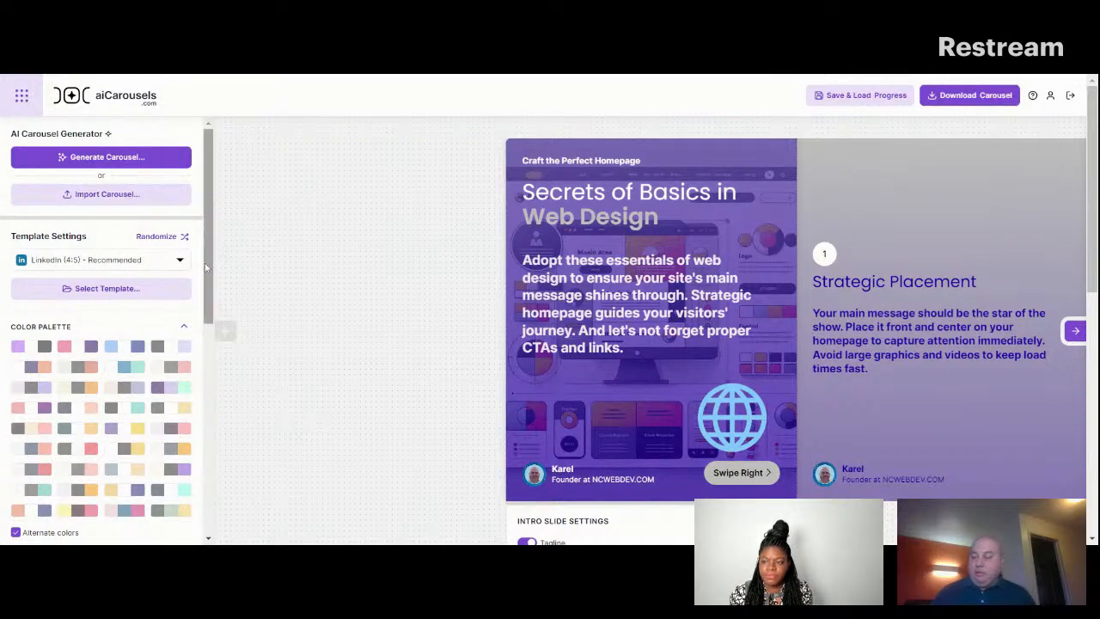
# Set the custom palette's background color to #ffffff and its text color to #1f00a6.
pyautogui.moveTo(209, 258); pyautogui.dragTo(210, 392)
pyautogui.click(50, 264)
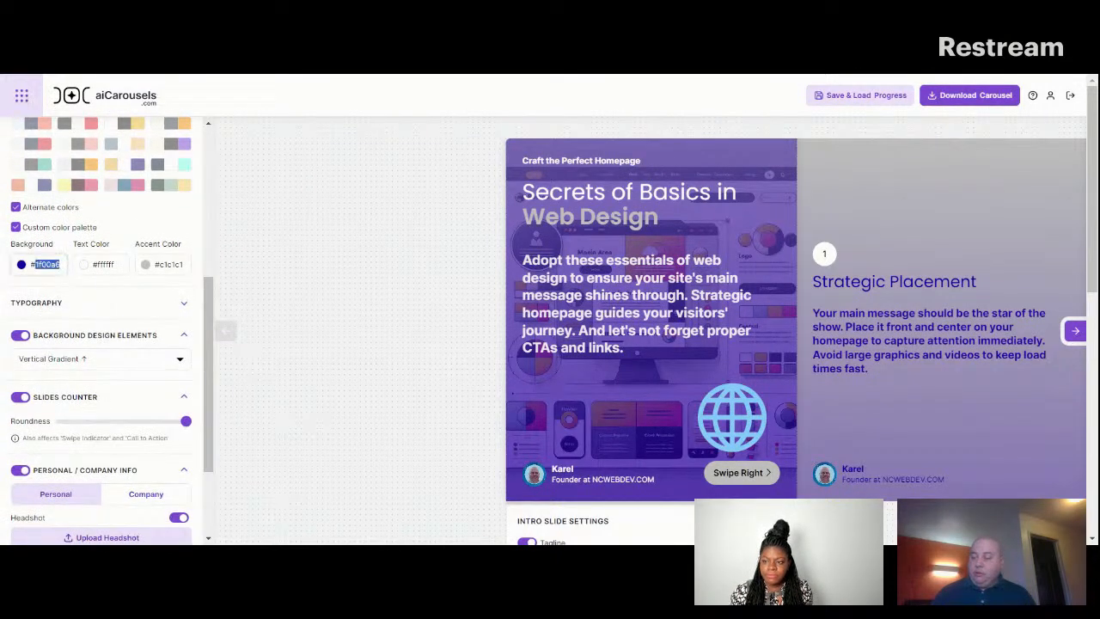
pyautogui.write('ffff')
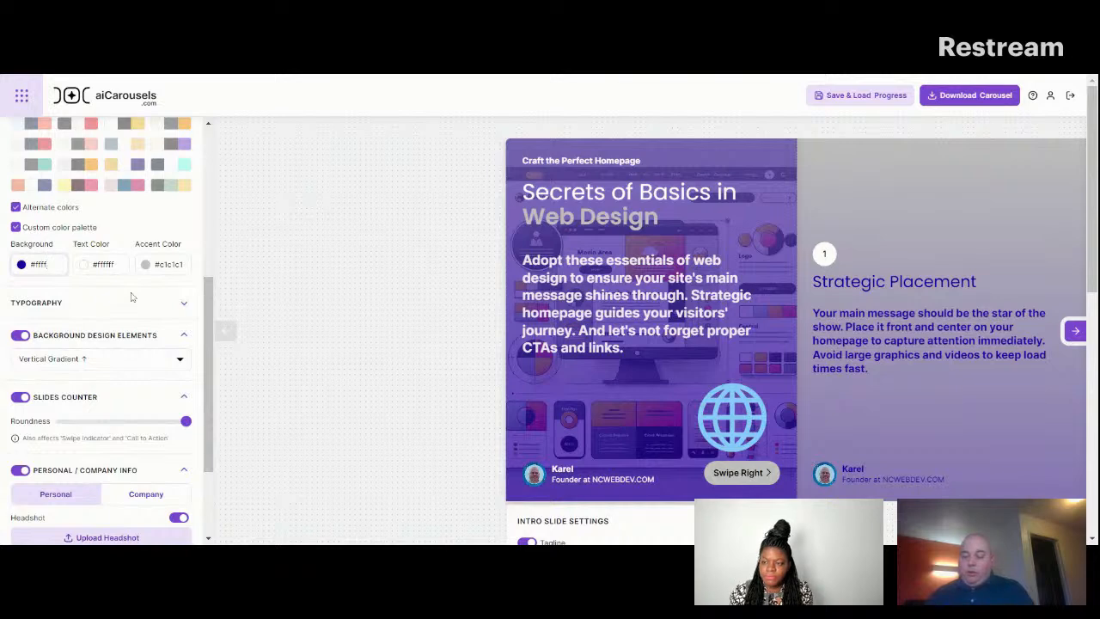
pyautogui.write('ff')
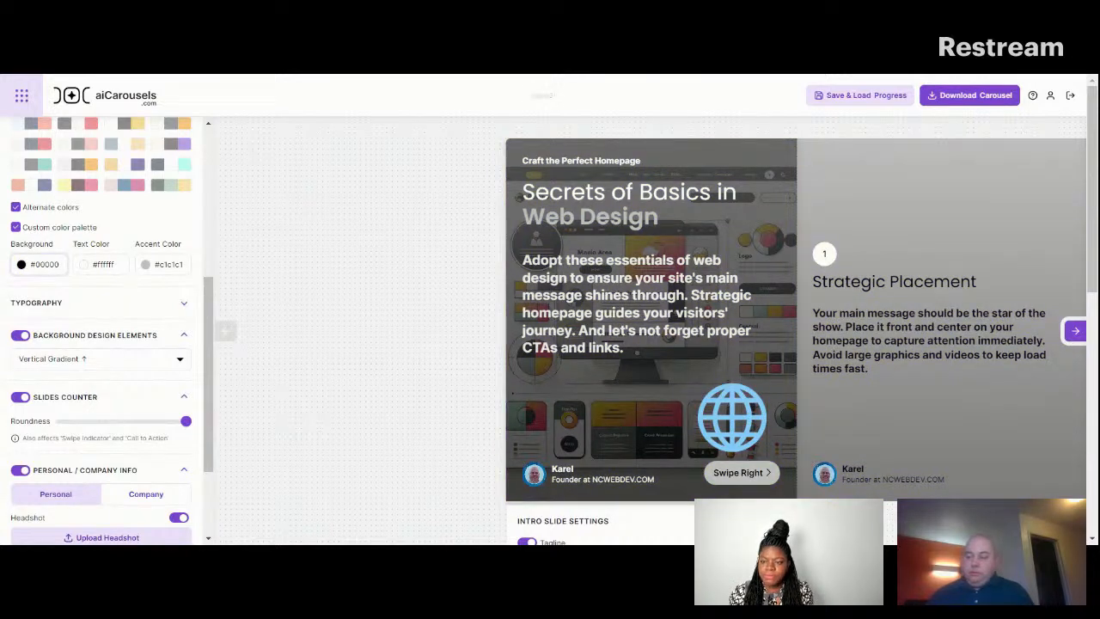
pyautogui.press('Tab')
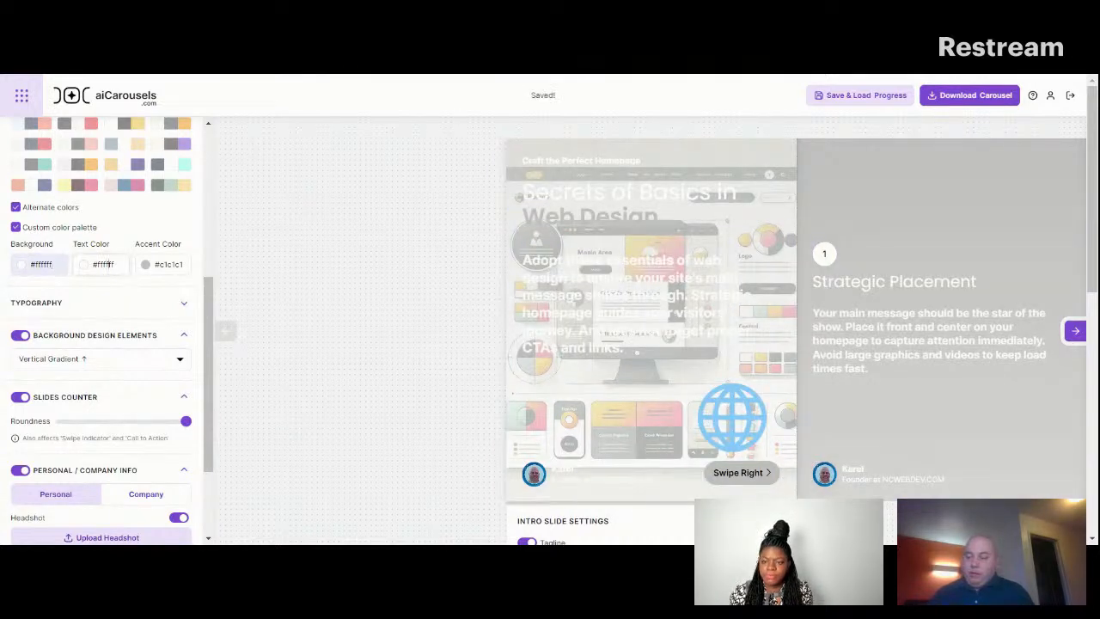
pyautogui.write('#1f00a6')
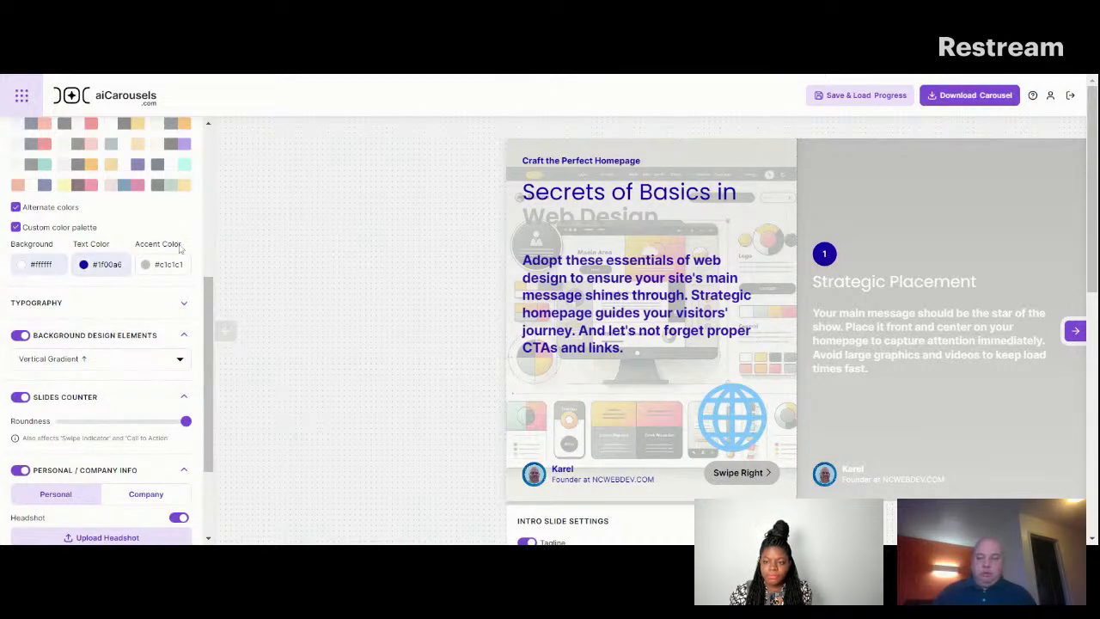
# Change the background design element to Pointy Arrows and check it on the following slides.
pyautogui.moveTo(209, 299); pyautogui.dragTo(209, 329)
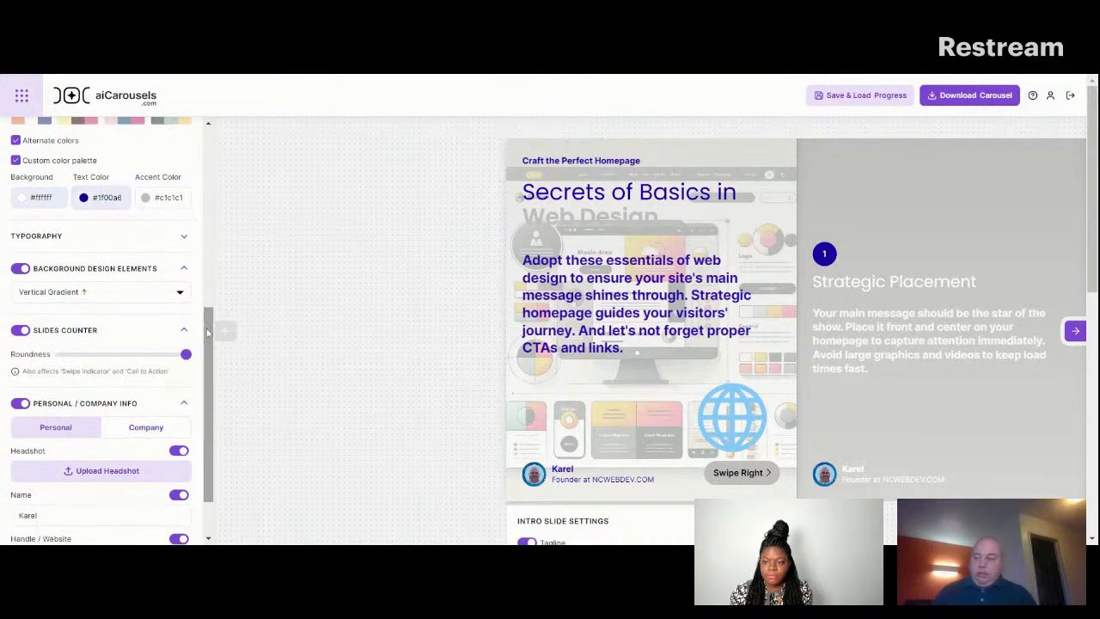
pyautogui.click(147, 296)
pyautogui.click(330, 274)
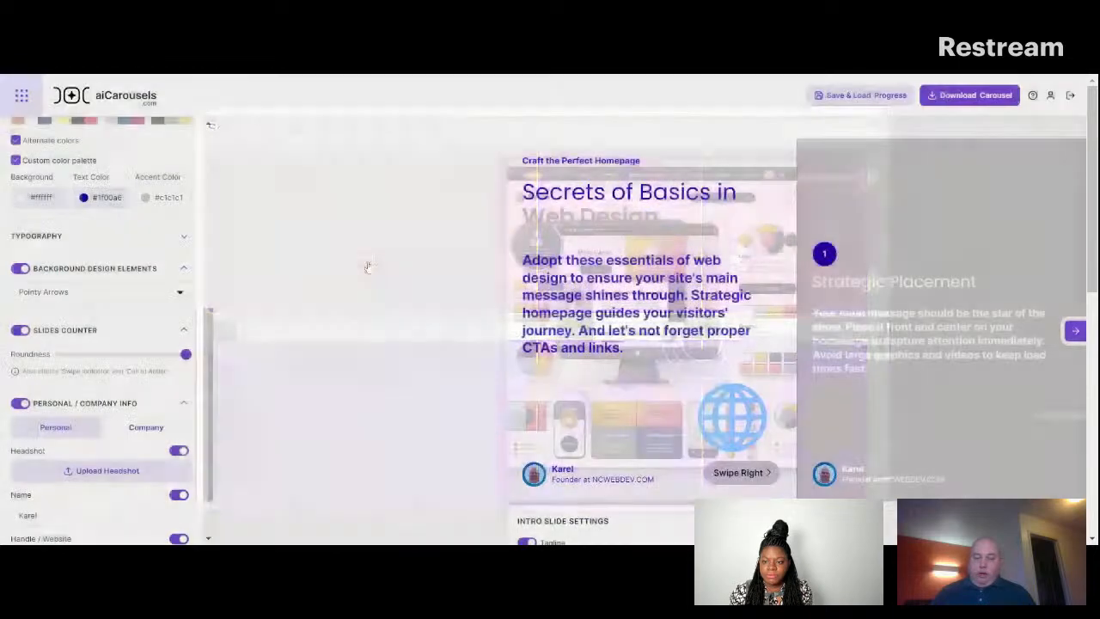
pyautogui.click(1075, 331)
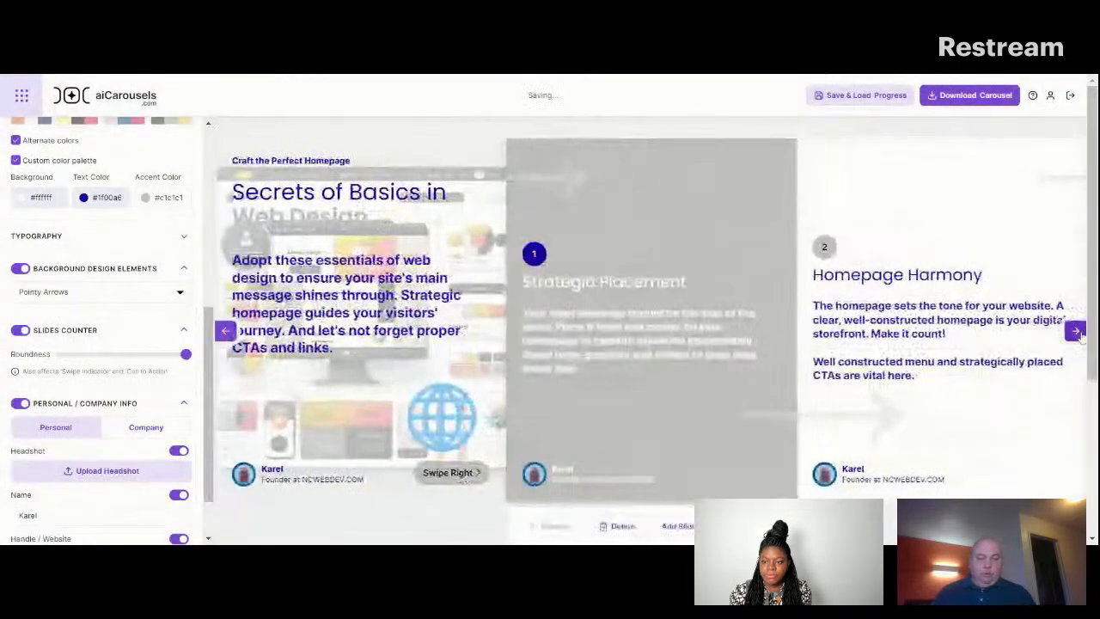
pyautogui.click(1077, 333)
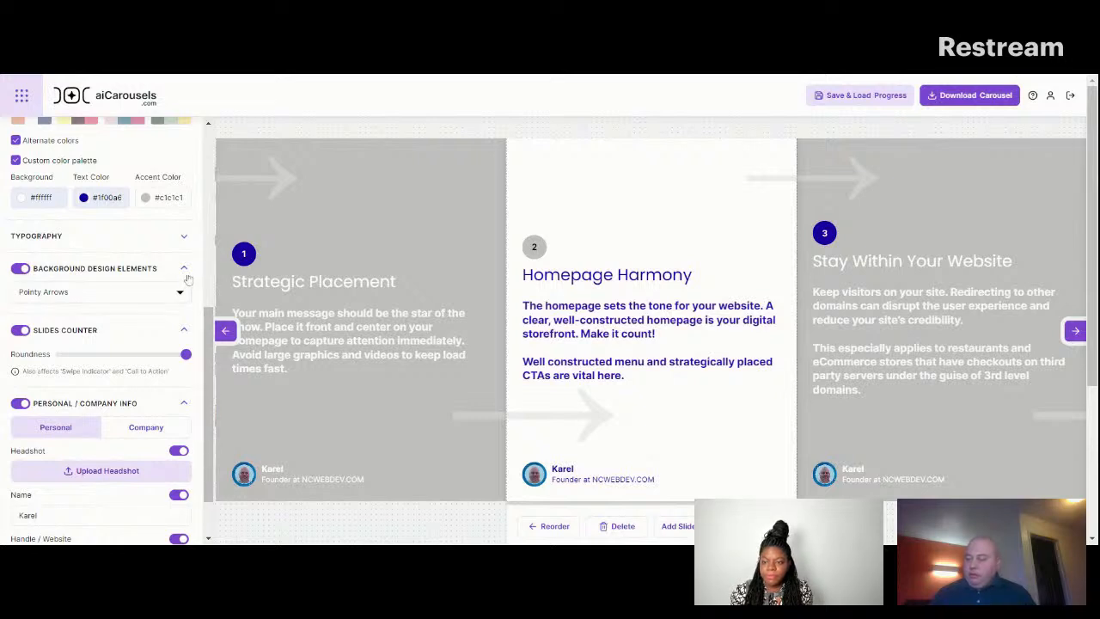
# Turn off alternate colors for the carousel and return to the intro slide.
pyautogui.click(183, 238)
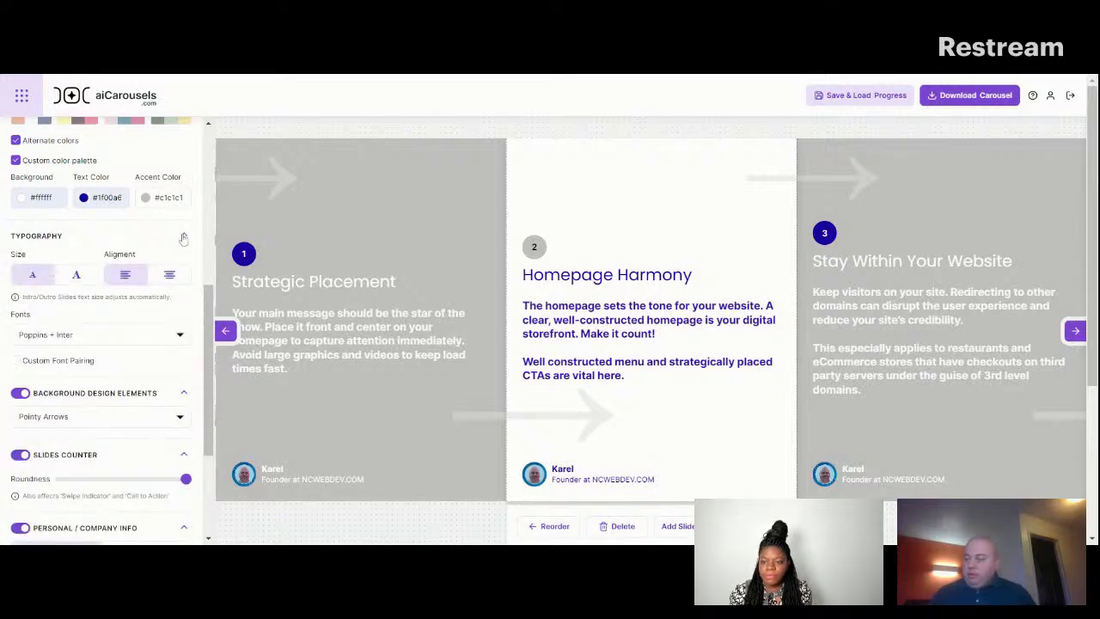
pyautogui.click(183, 238)
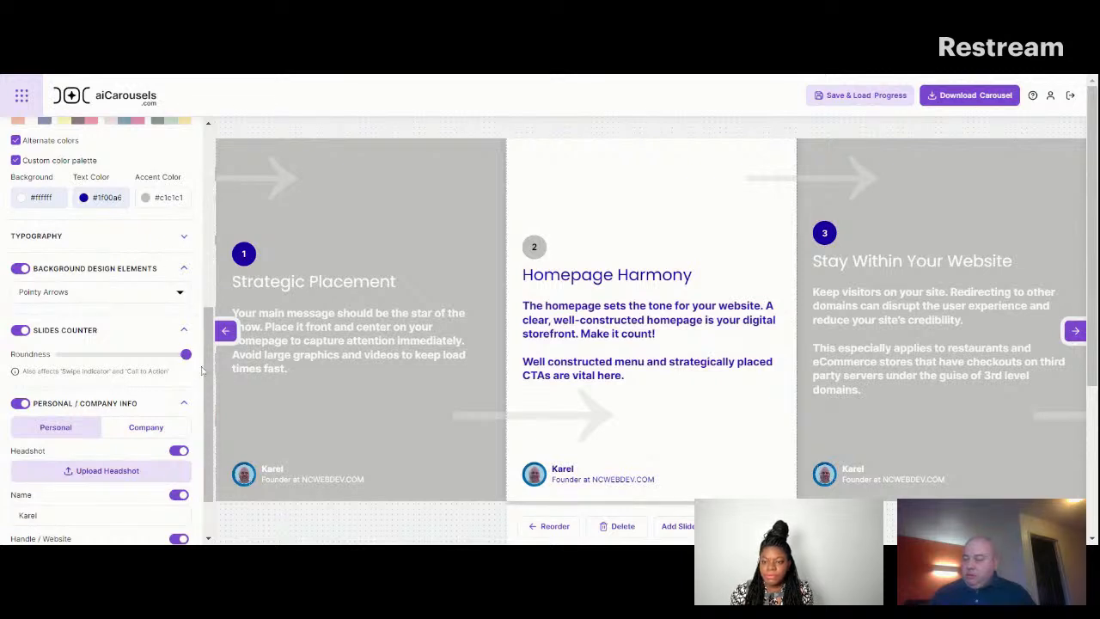
pyautogui.scroll(-2, 210, 447)
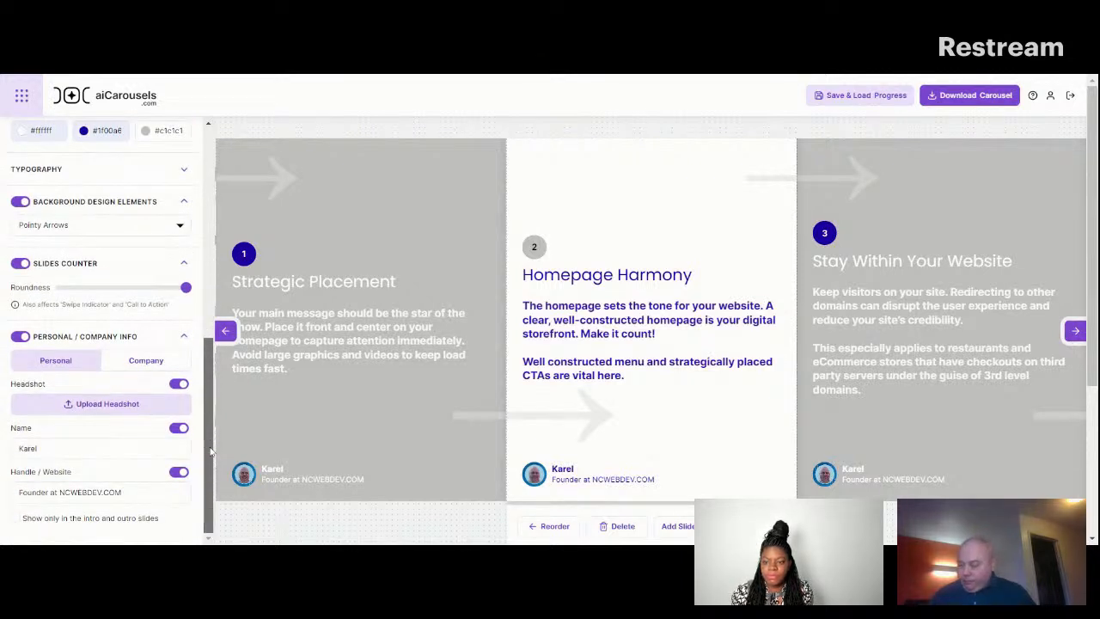
pyautogui.scroll(4, 212, 422)
pyautogui.moveTo(219, 336); pyautogui.dragTo(230, 276)
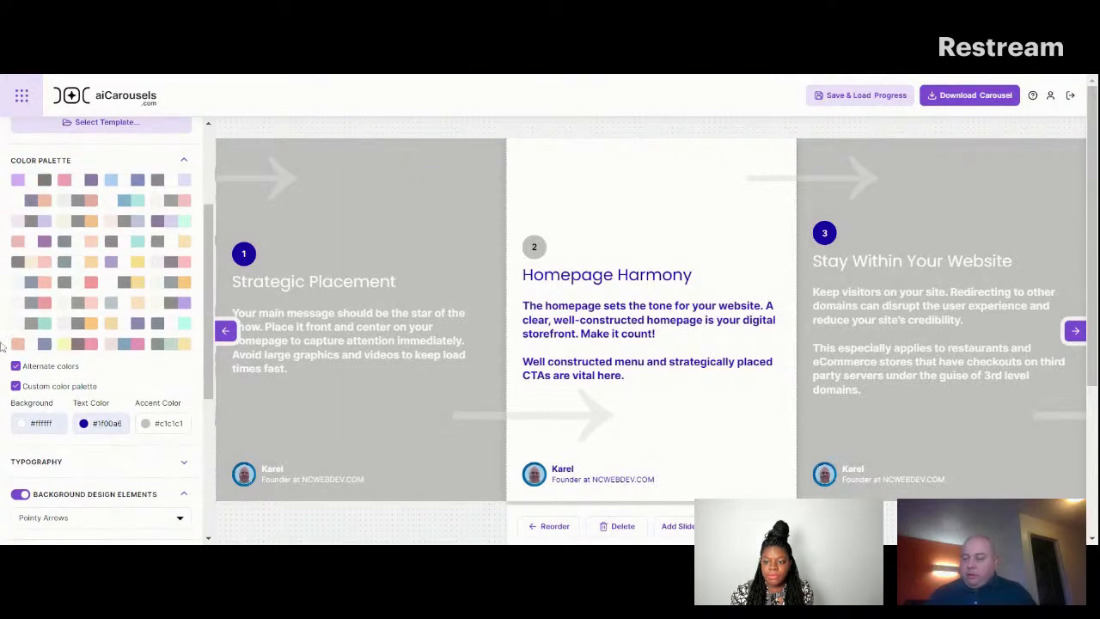
pyautogui.click(15, 365)
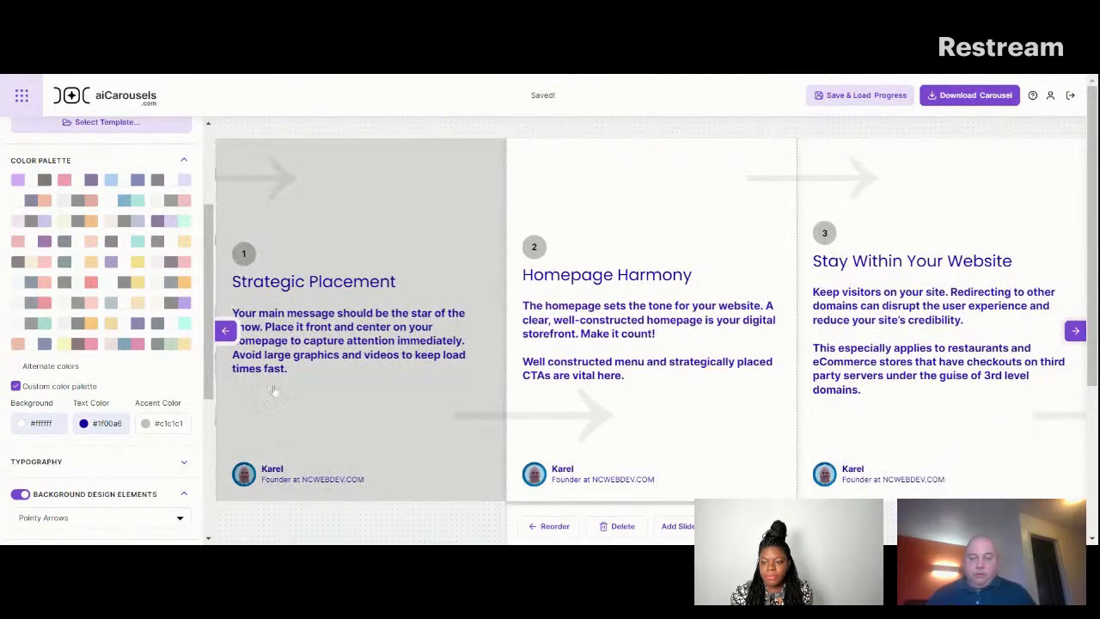
pyautogui.click(225, 333)
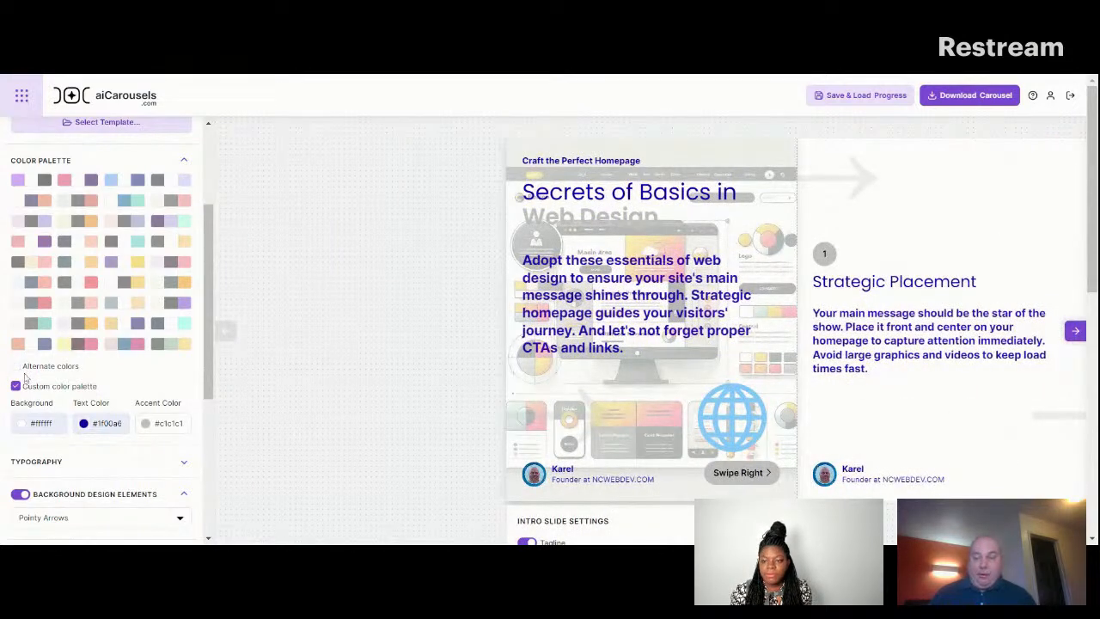
# Open the AI Carousel Generator and look through its Topic, Text, URL and Video source options.
pyautogui.moveTo(209, 304); pyautogui.dragTo(206, 212)
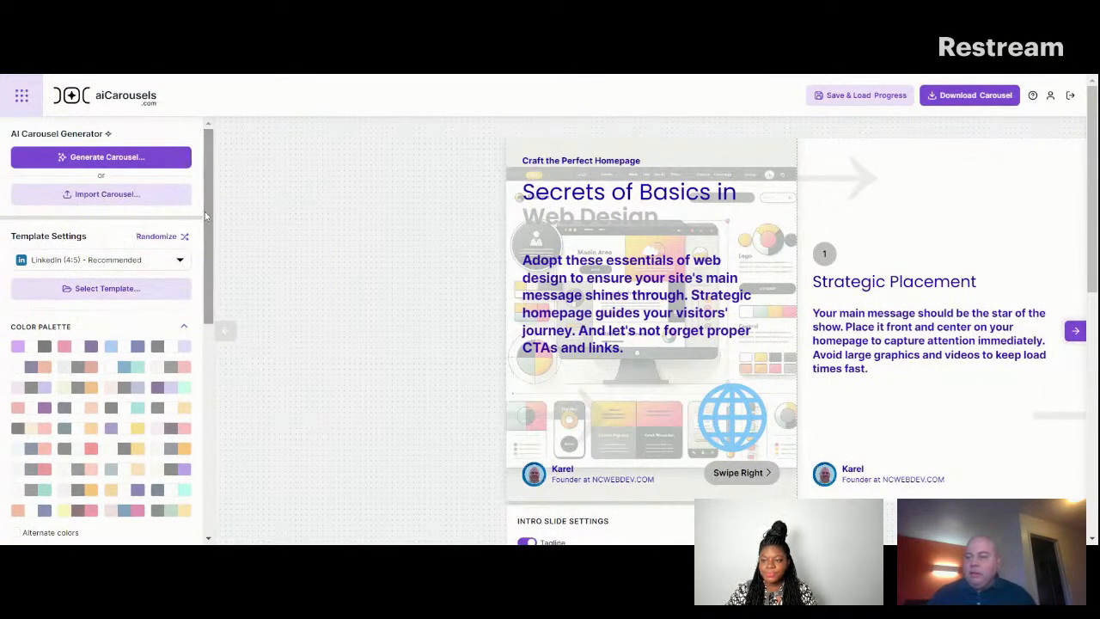
pyautogui.click(129, 157)
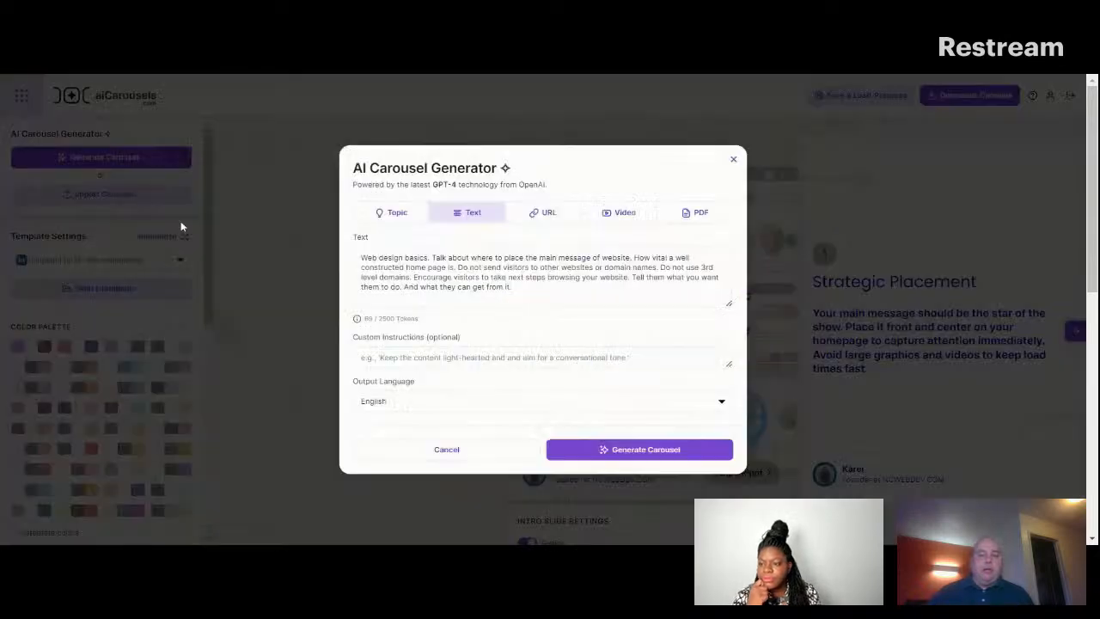
pyautogui.click(398, 215)
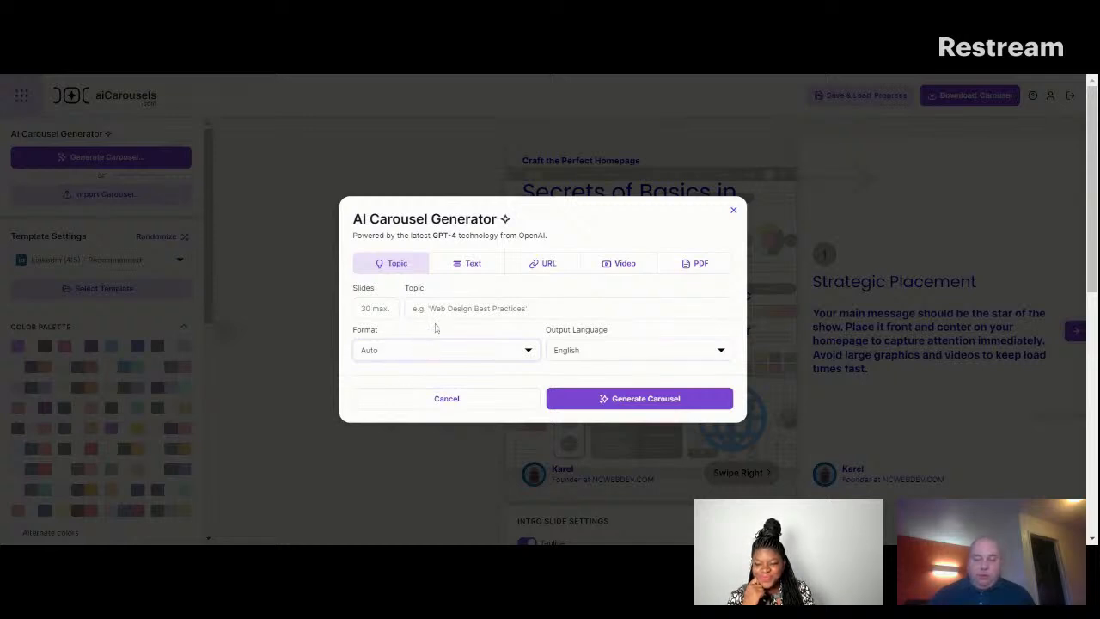
pyautogui.click(471, 270)
pyautogui.click(534, 222)
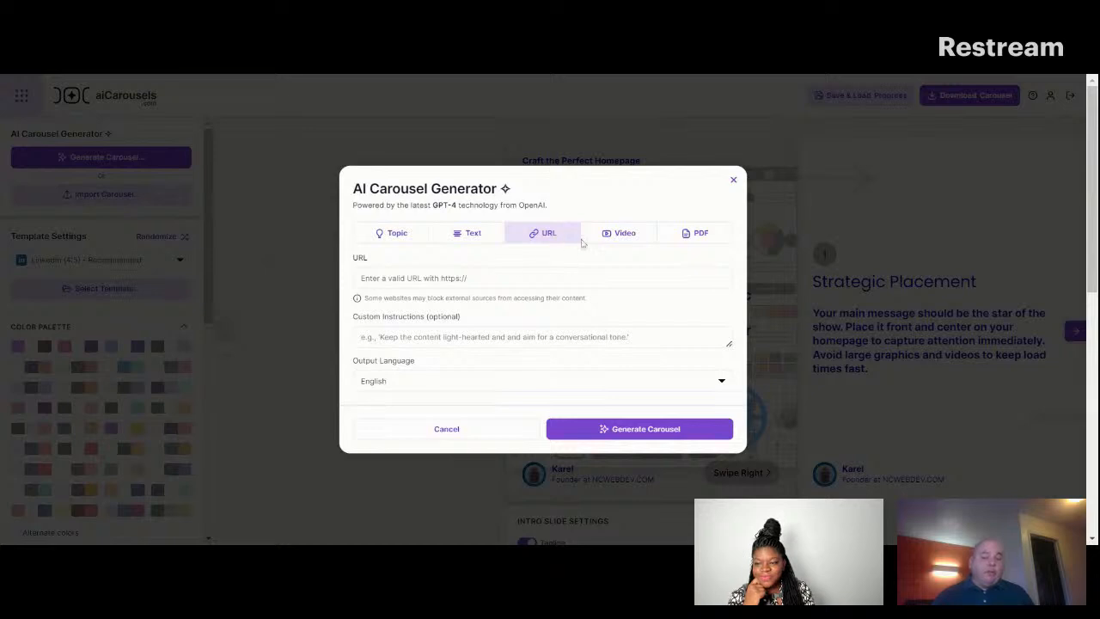
pyautogui.click(641, 236)
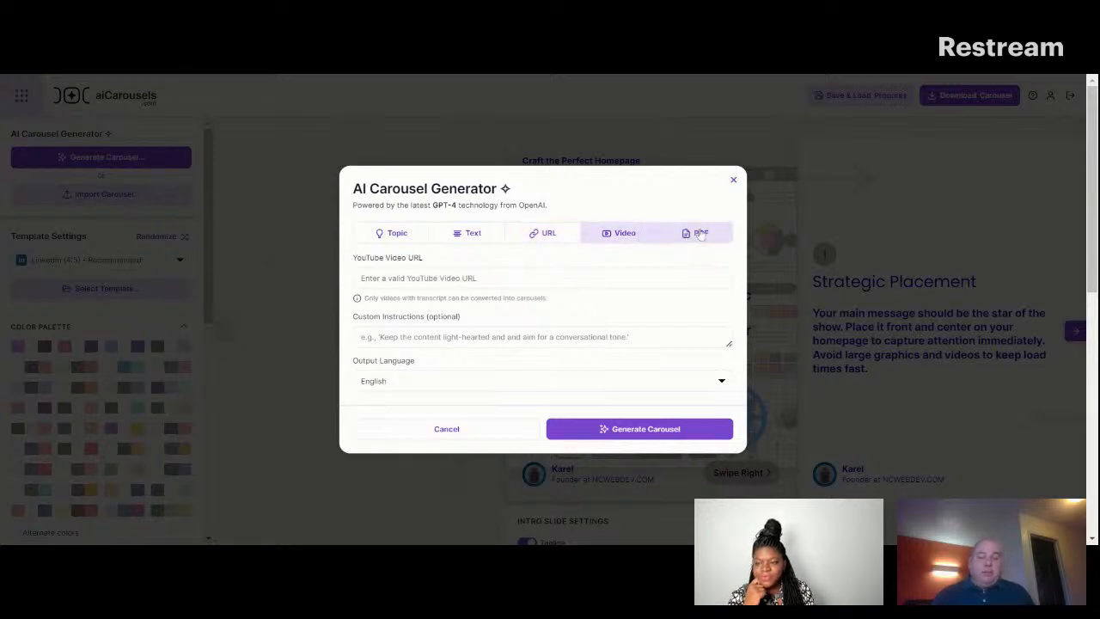
# Generate a carousel from the source text "The benefits of working in a team, rather than solo".
pyautogui.click(475, 237)
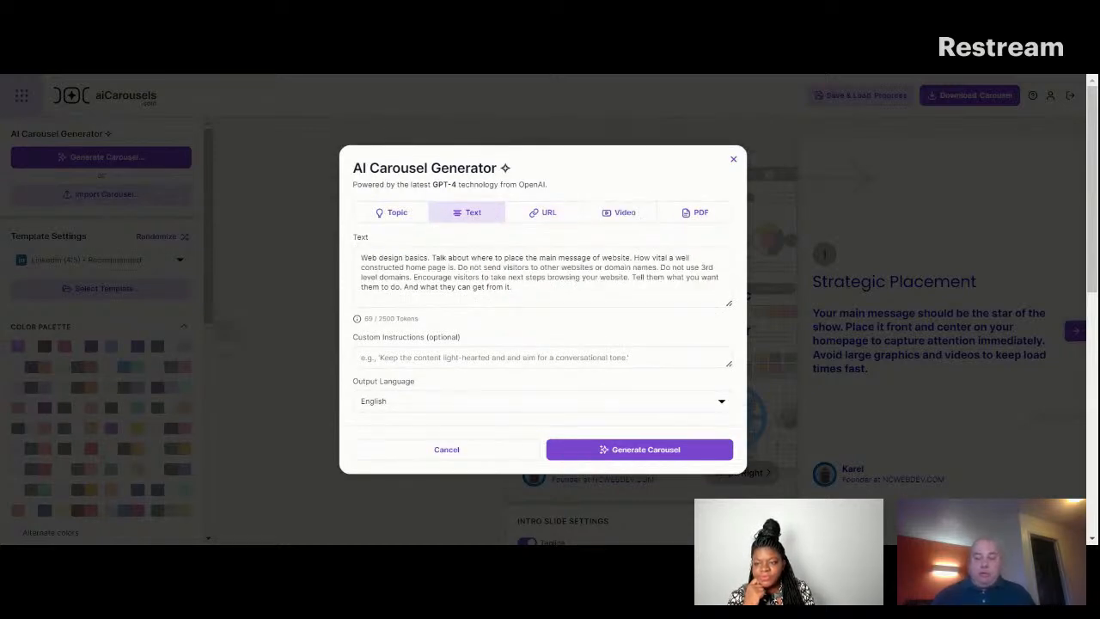
pyautogui.tripleClick(467, 267)
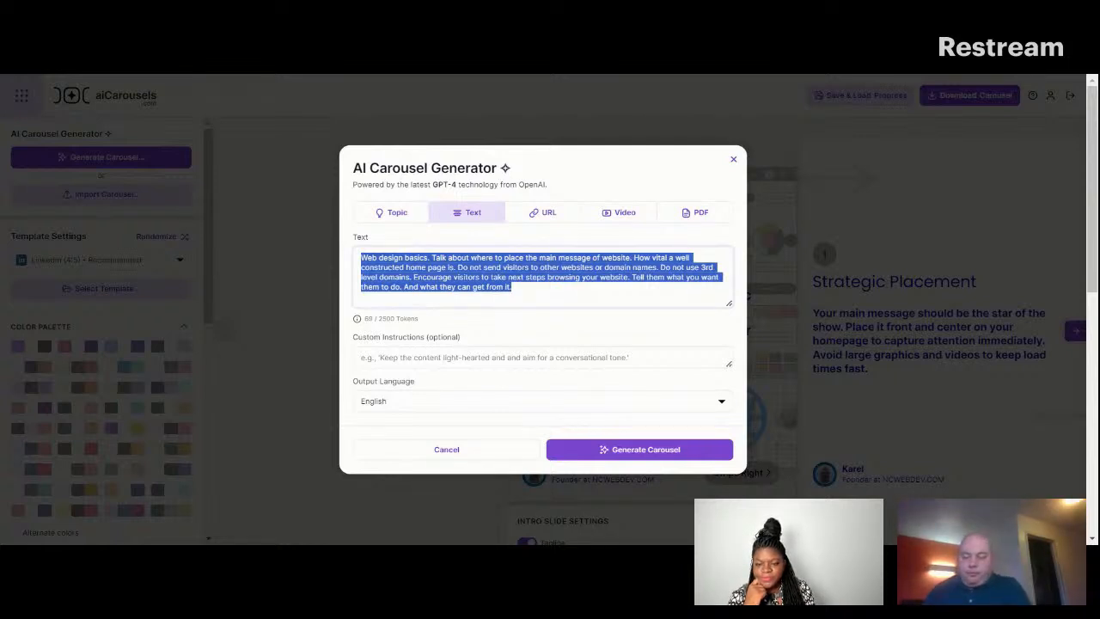
pyautogui.write('The b')
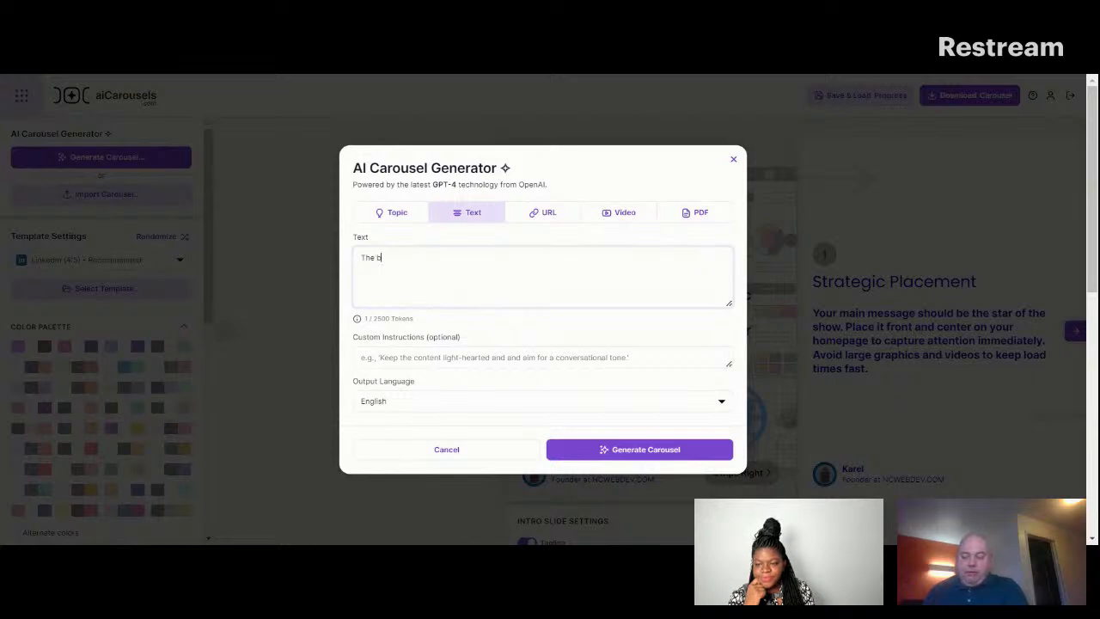
pyautogui.write('enefiots')
pyautogui.press('BackSpace')
pyautogui.press('BackSpace')
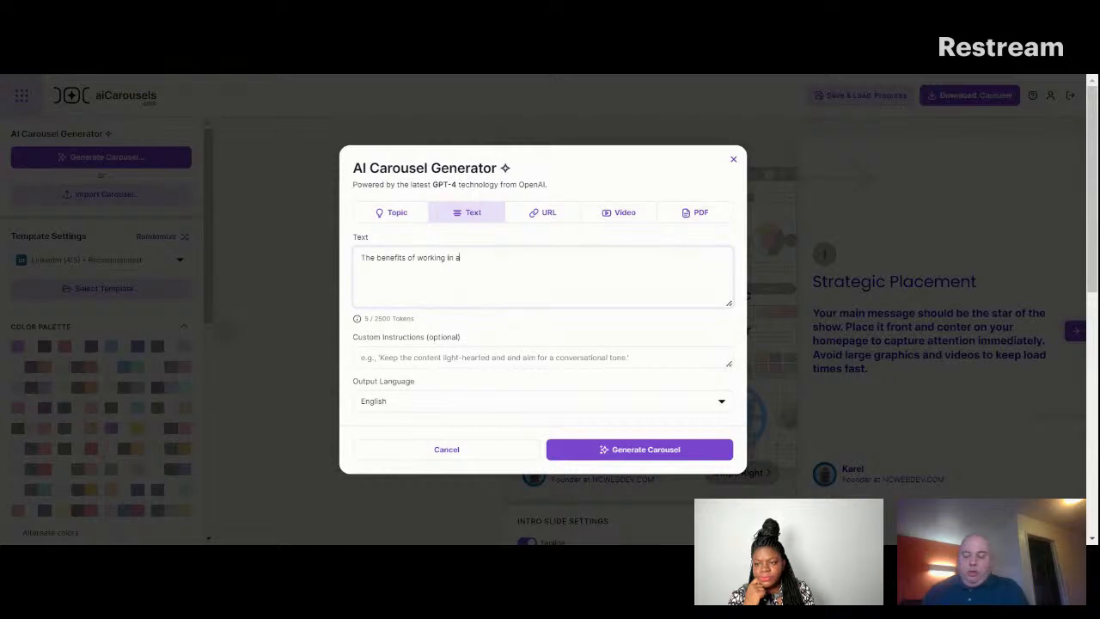
pyautogui.write('am')
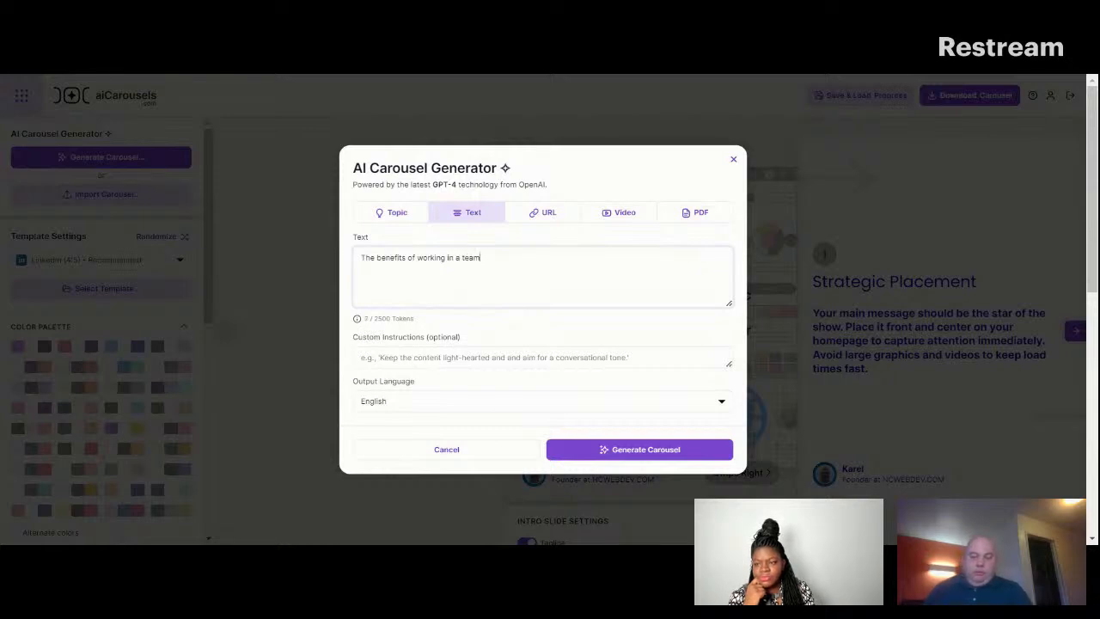
pyautogui.write(', rather ')
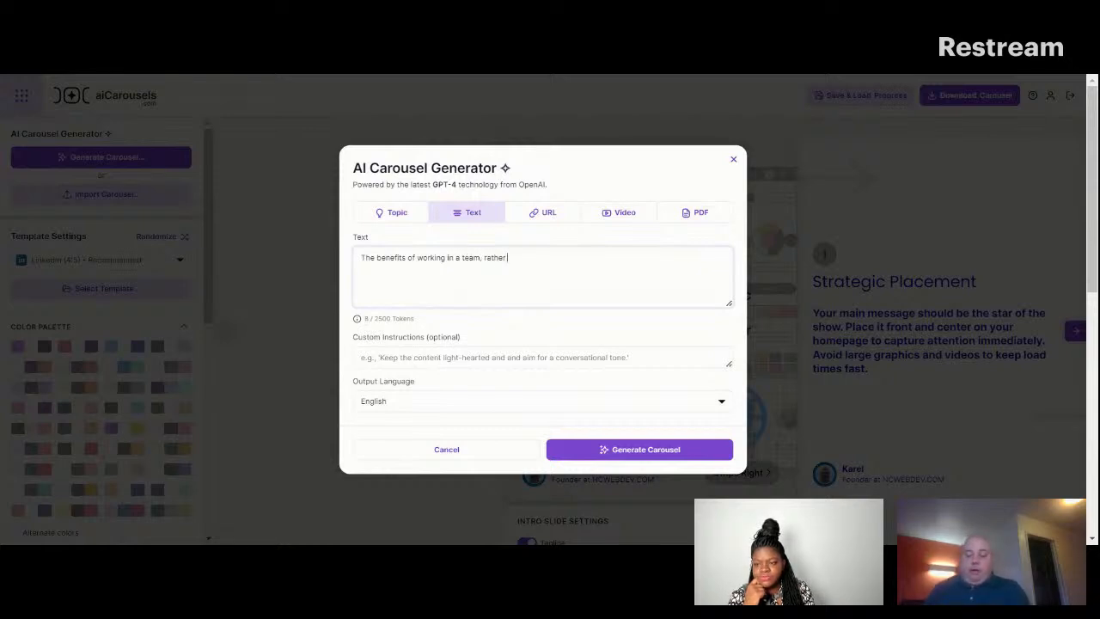
pyautogui.write('than solo')
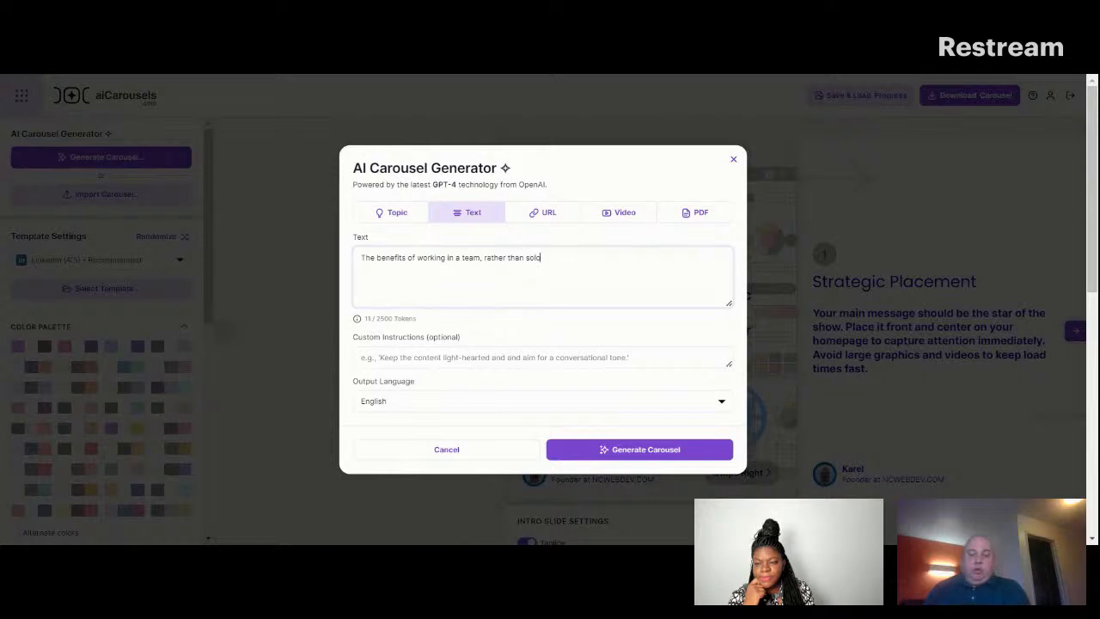
pyautogui.click(678, 452)
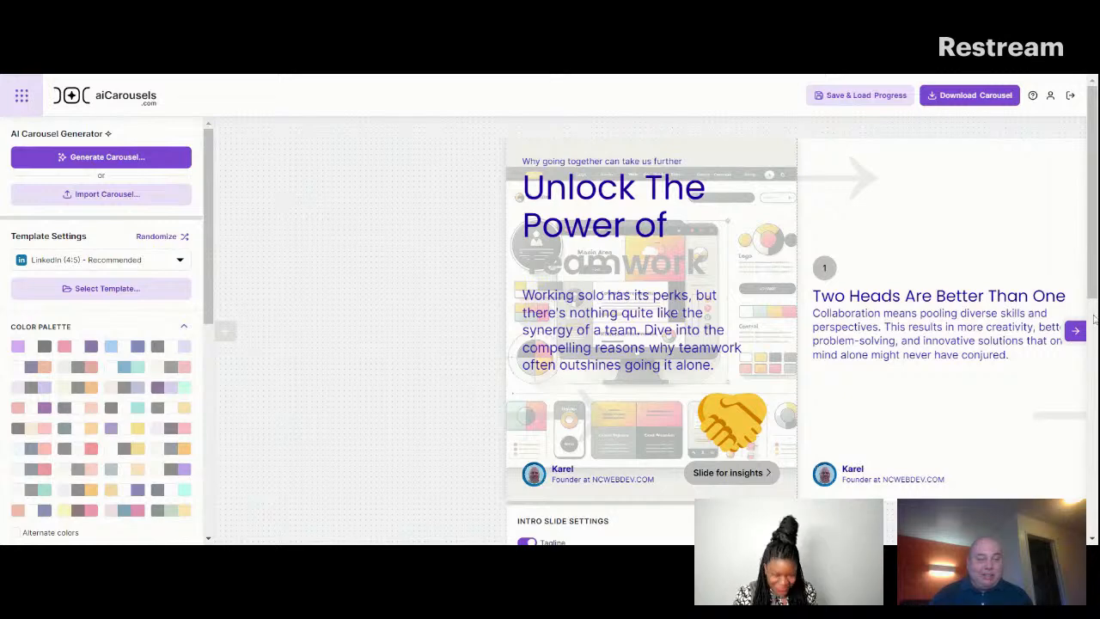
# Change "going it alone" to "going in alone" in the intro slide's paragraph and check it on the slide.
pyautogui.moveTo(1096, 272)
pyautogui.mouseDown()
pyautogui.moveTo(1095, 298)
pyautogui.moveTo(1095, 272)
pyautogui.mouseUp()
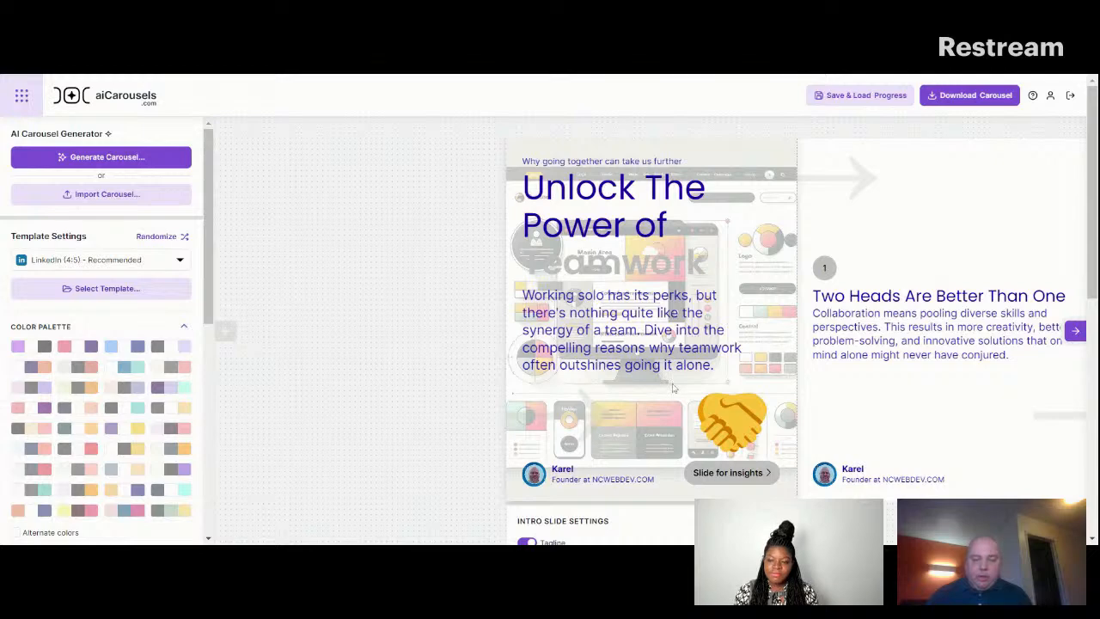
pyautogui.scroll(-1, 674, 388)
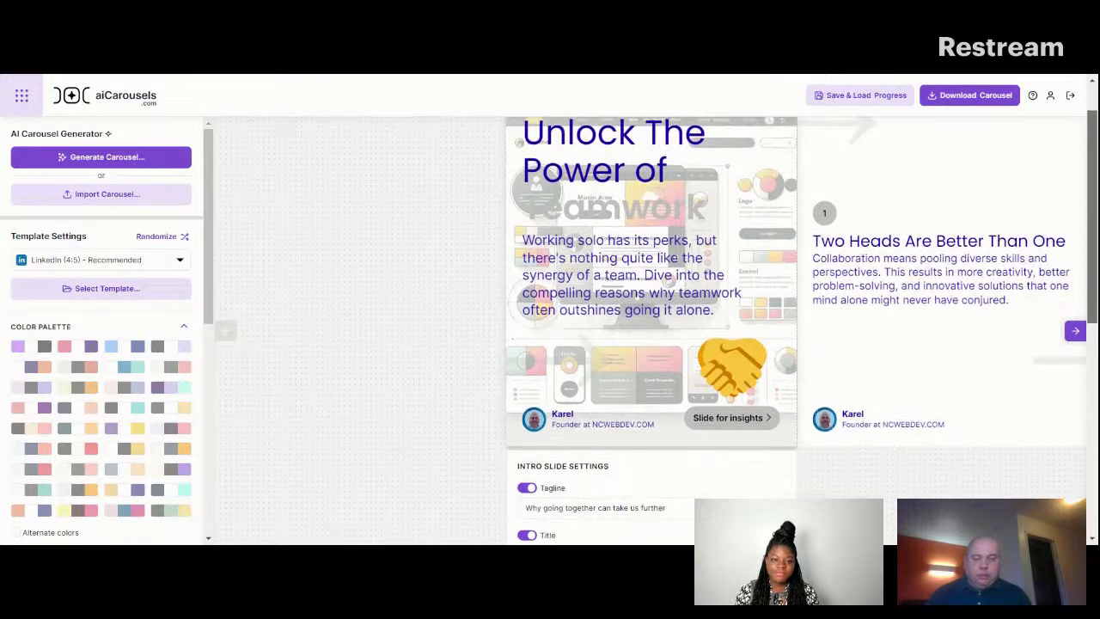
pyautogui.scroll(-1, 651, 330)
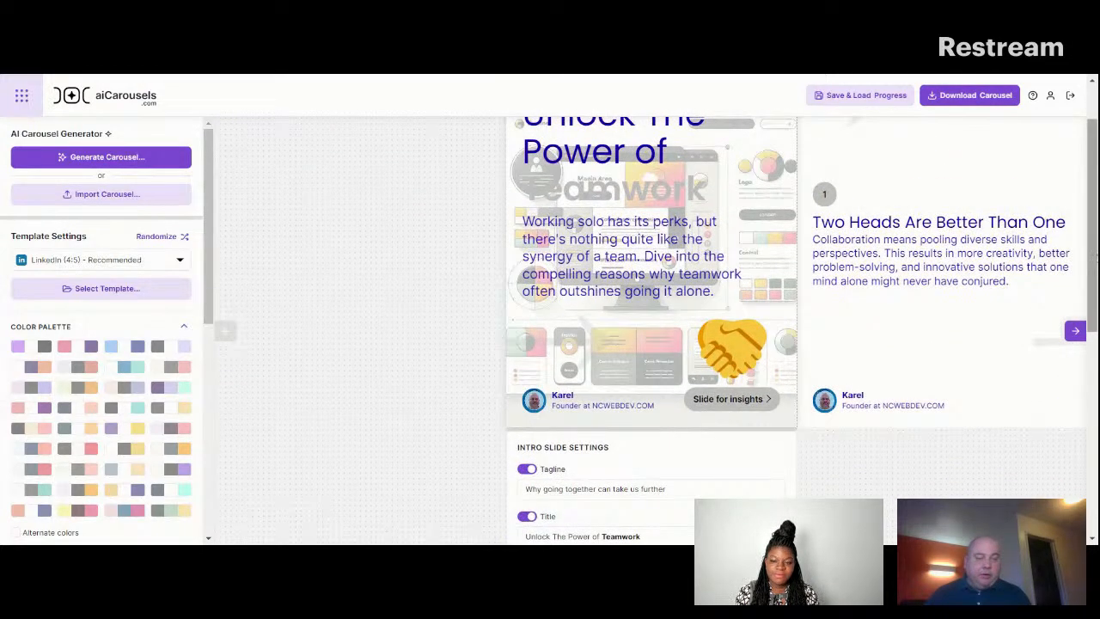
pyautogui.scroll(-3, 650, 330)
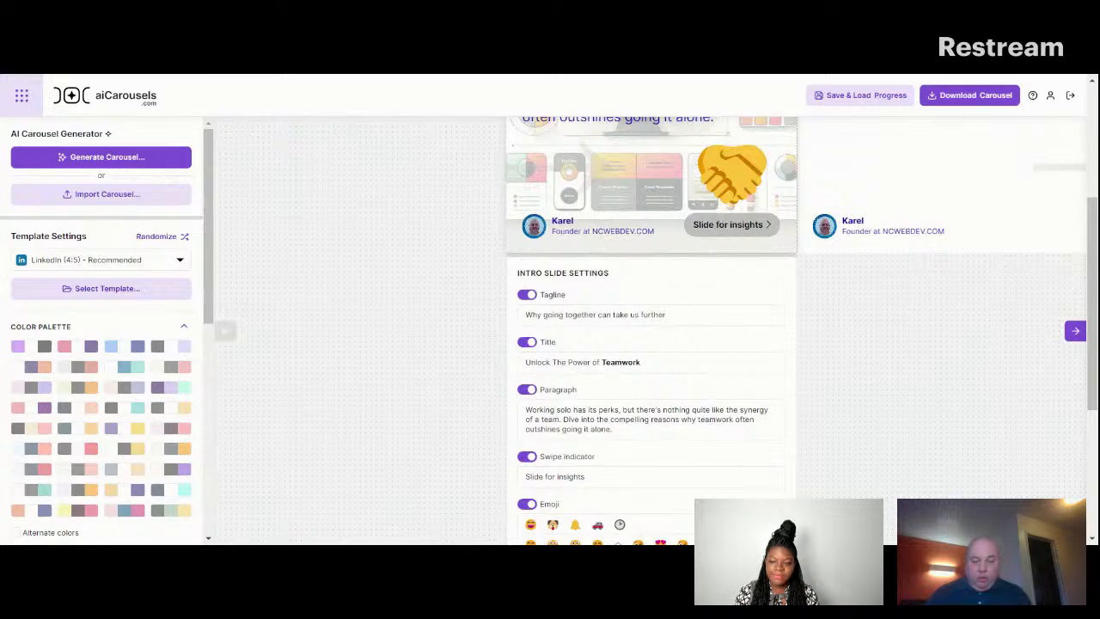
pyautogui.click(589, 429)
pyautogui.press('BackSpace')
pyautogui.write('n')
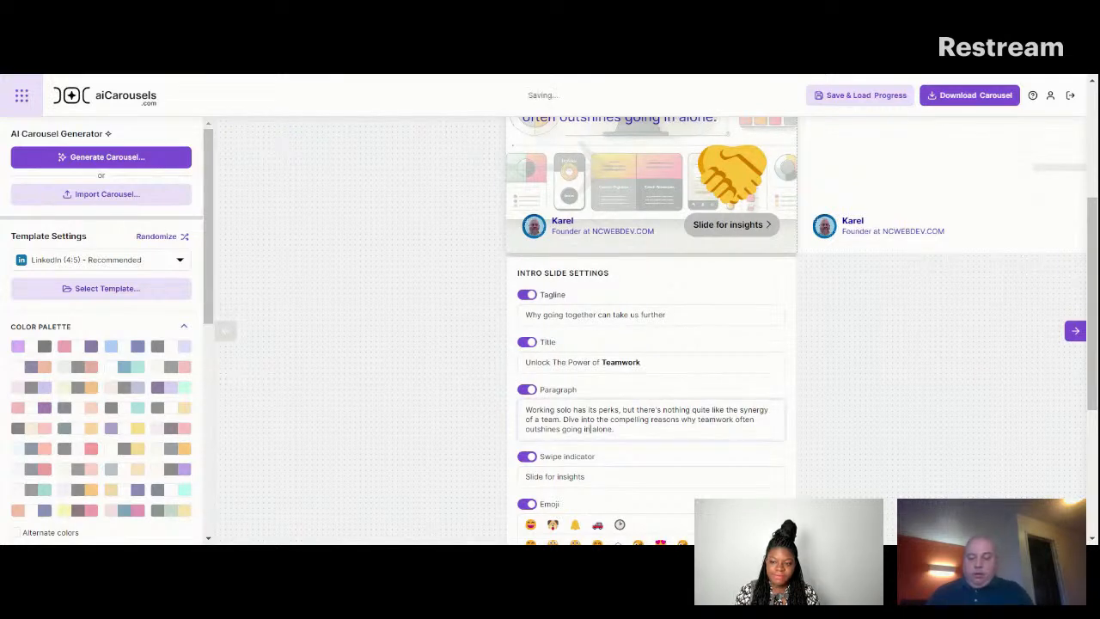
pyautogui.moveTo(1094, 274); pyautogui.dragTo(1095, 198)
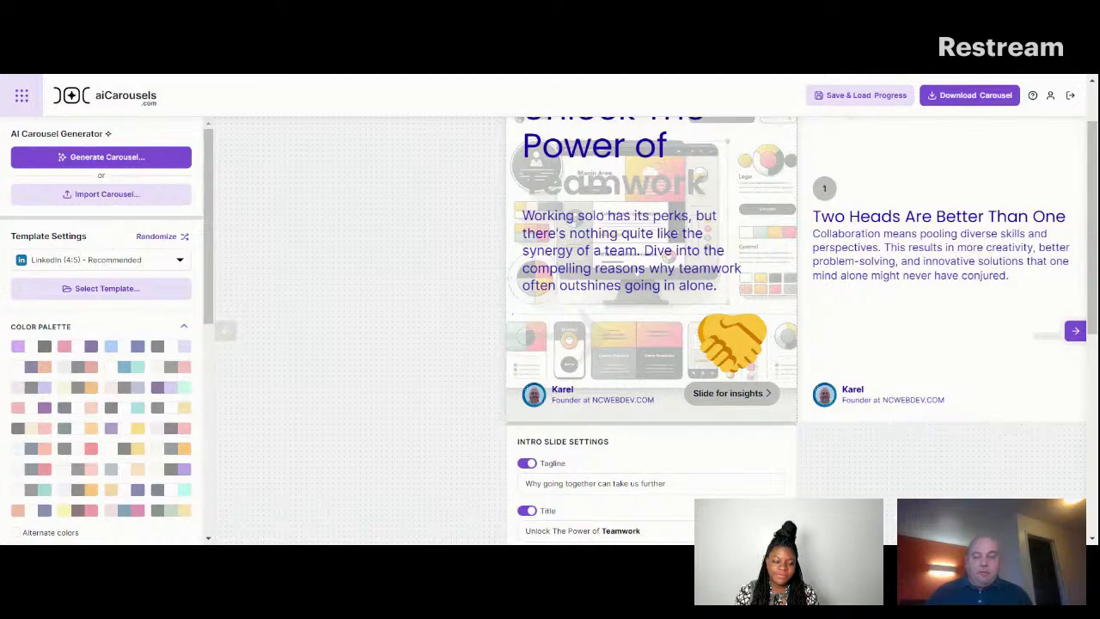
# Replace "Dive into the" with "Here are" in the intro slide's paragraph and check it on the slide.
pyautogui.moveTo(1093, 260); pyautogui.dragTo(1094, 362)
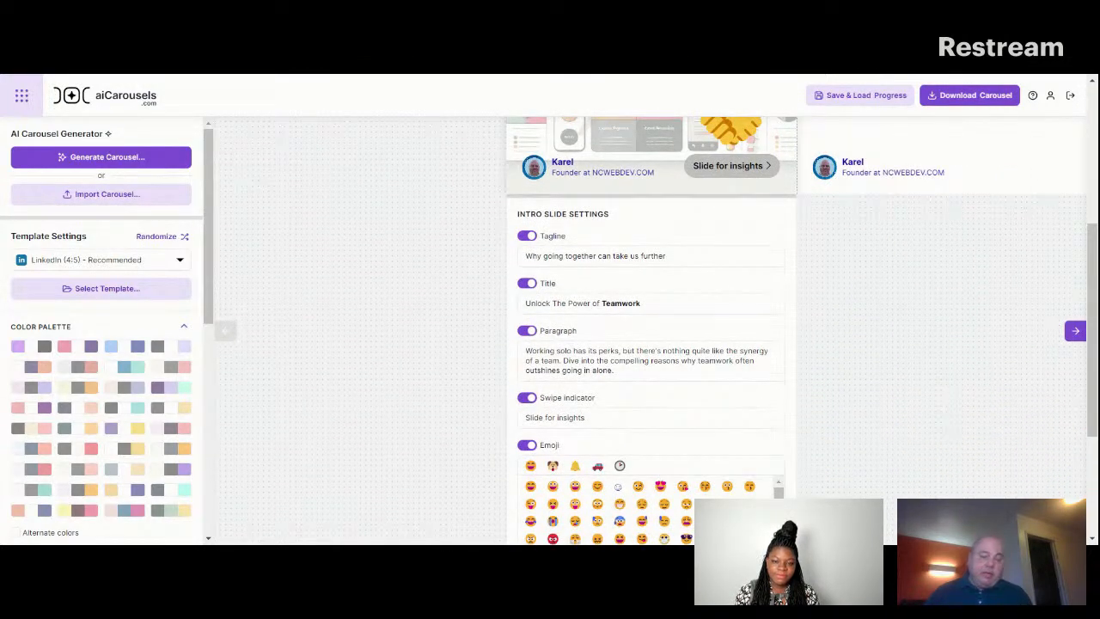
pyautogui.moveTo(564, 361); pyautogui.dragTo(607, 361)
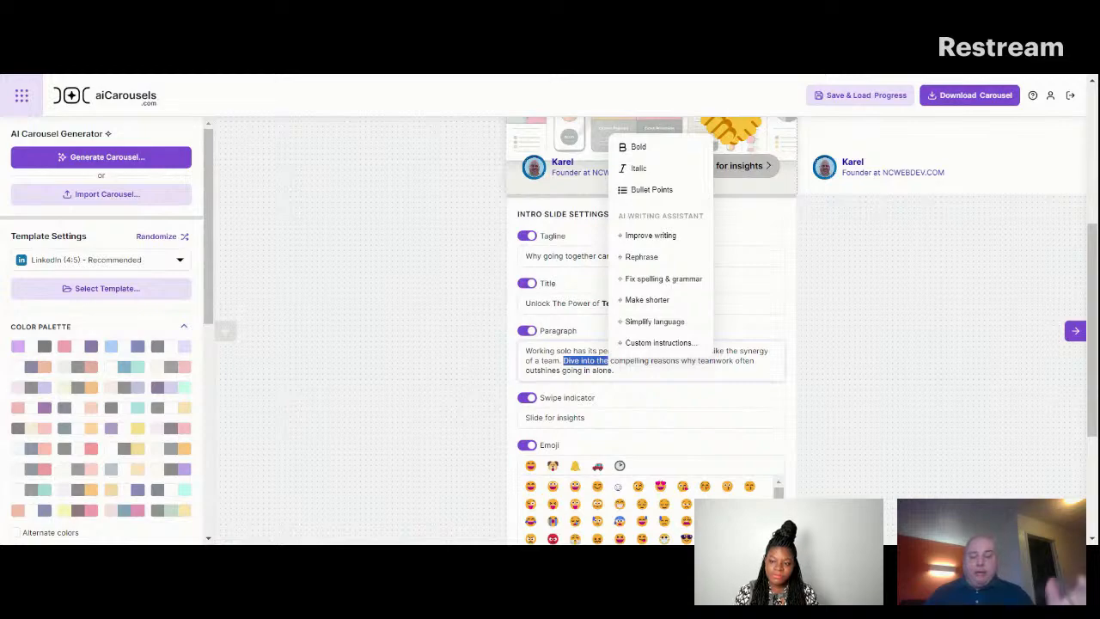
pyautogui.write('Here are')
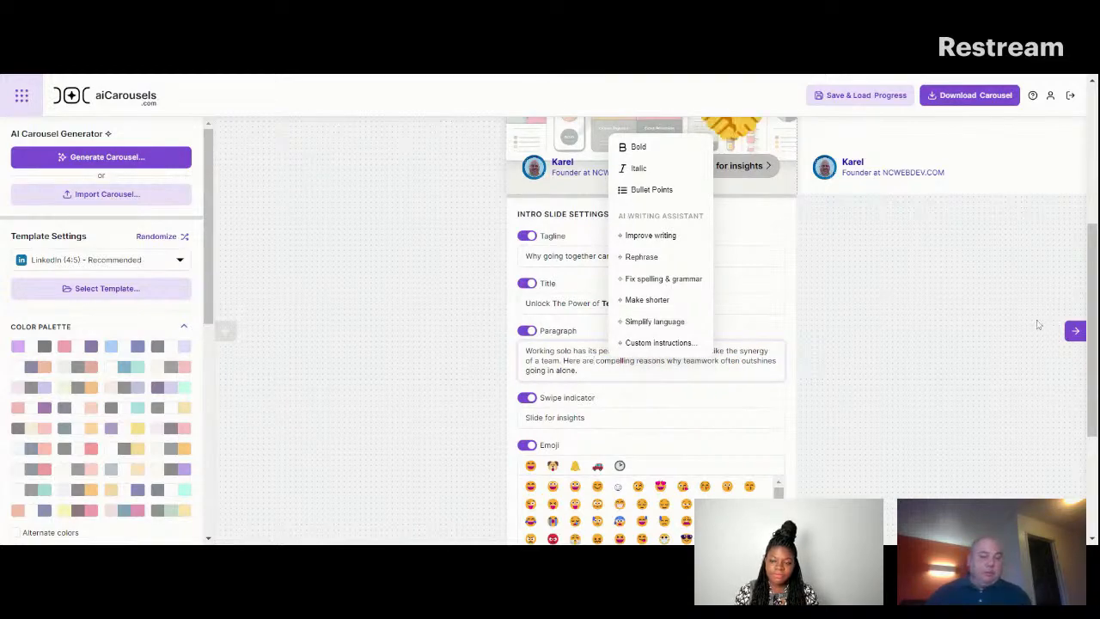
pyautogui.scroll(5, 780, 293)
pyautogui.scroll(2, 781, 292)
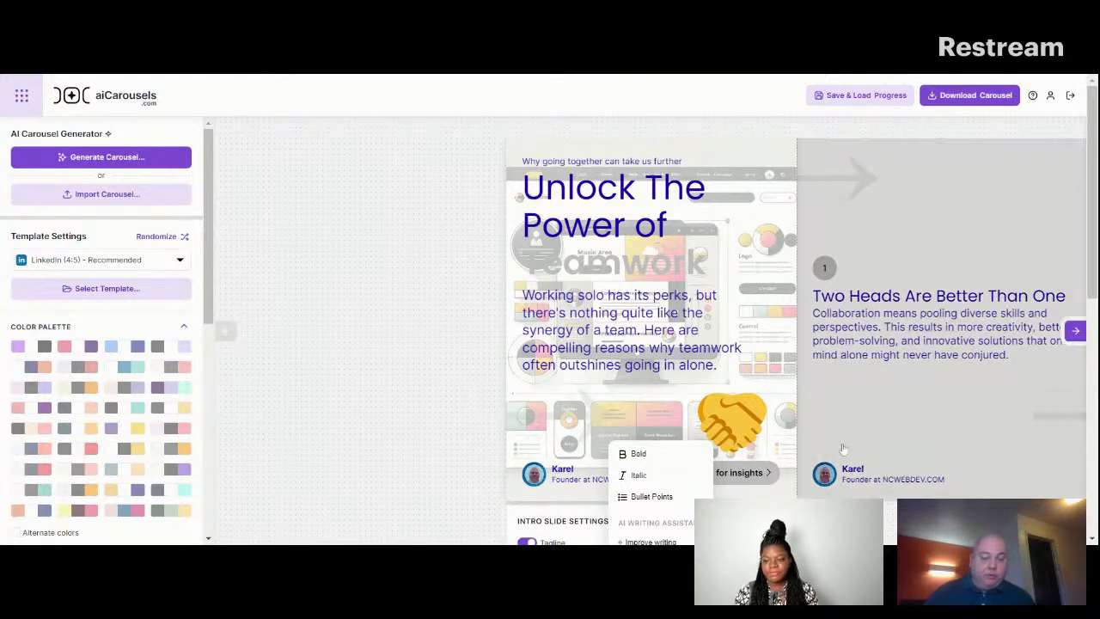
pyautogui.click(433, 419)
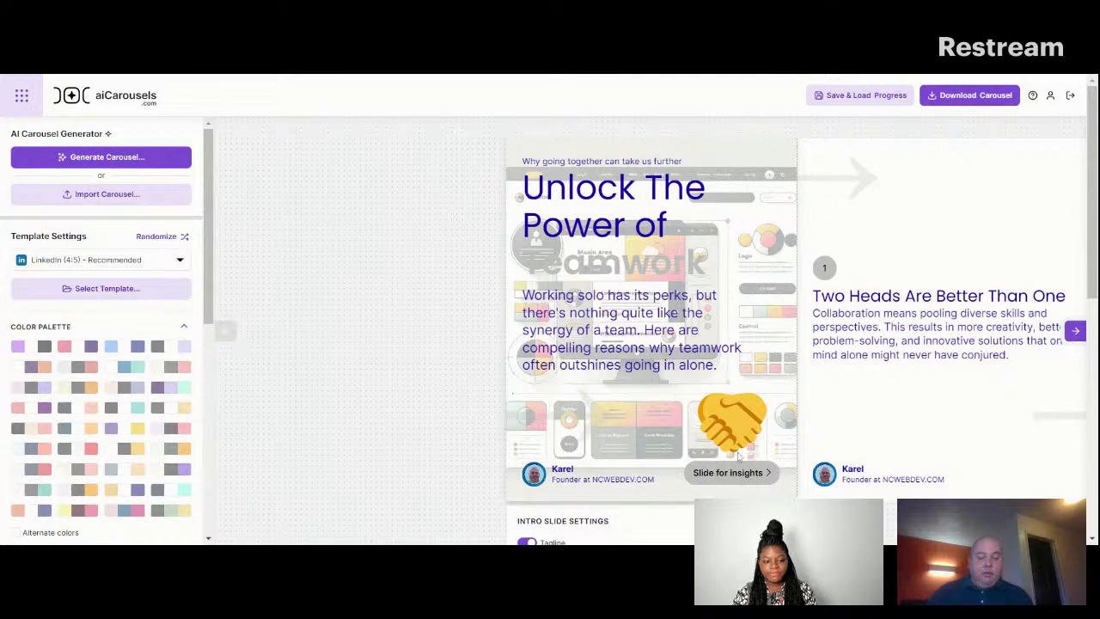
# Look through the emoji categories available in the intro slide settings.
pyautogui.moveTo(1095, 210); pyautogui.dragTo(1096, 272)
pyautogui.scroll(-1, 637, 378)
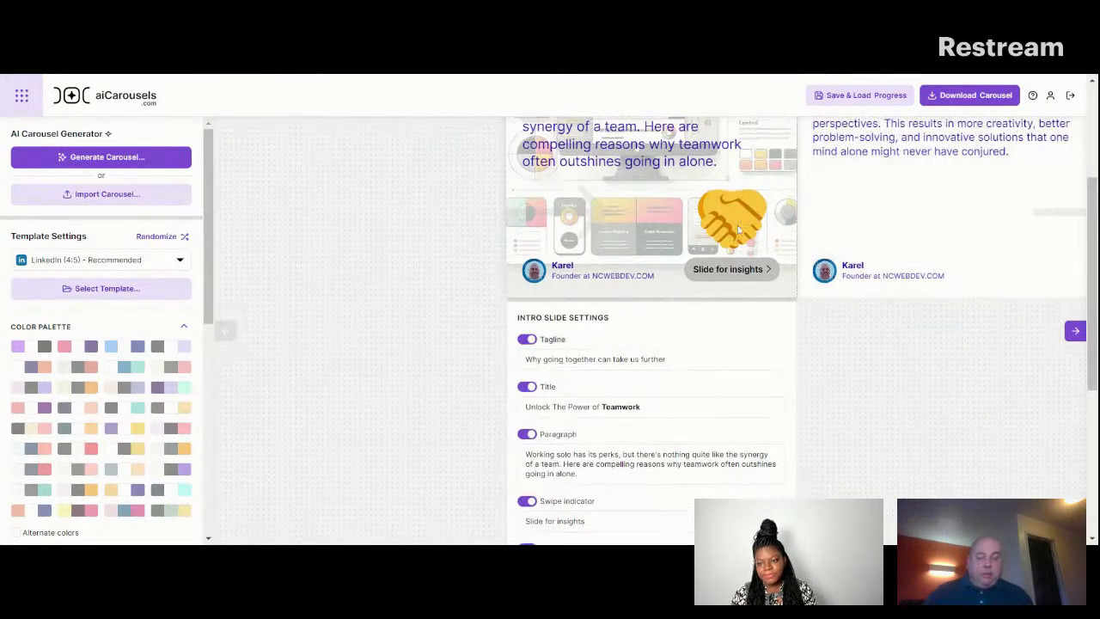
pyautogui.scroll(-3, 637, 378)
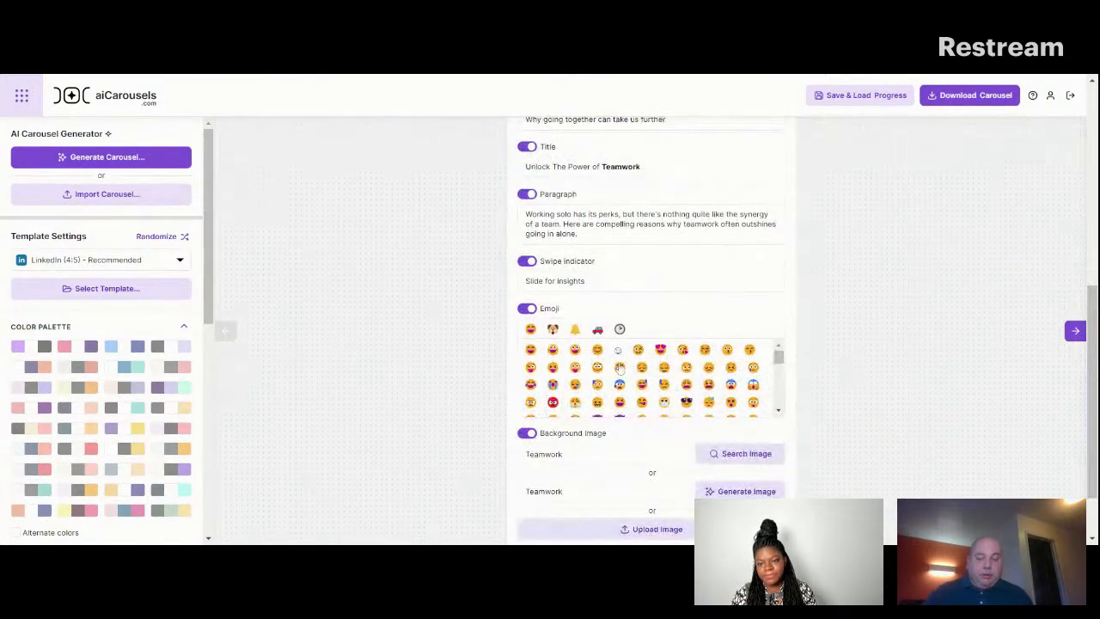
pyautogui.click(553, 330)
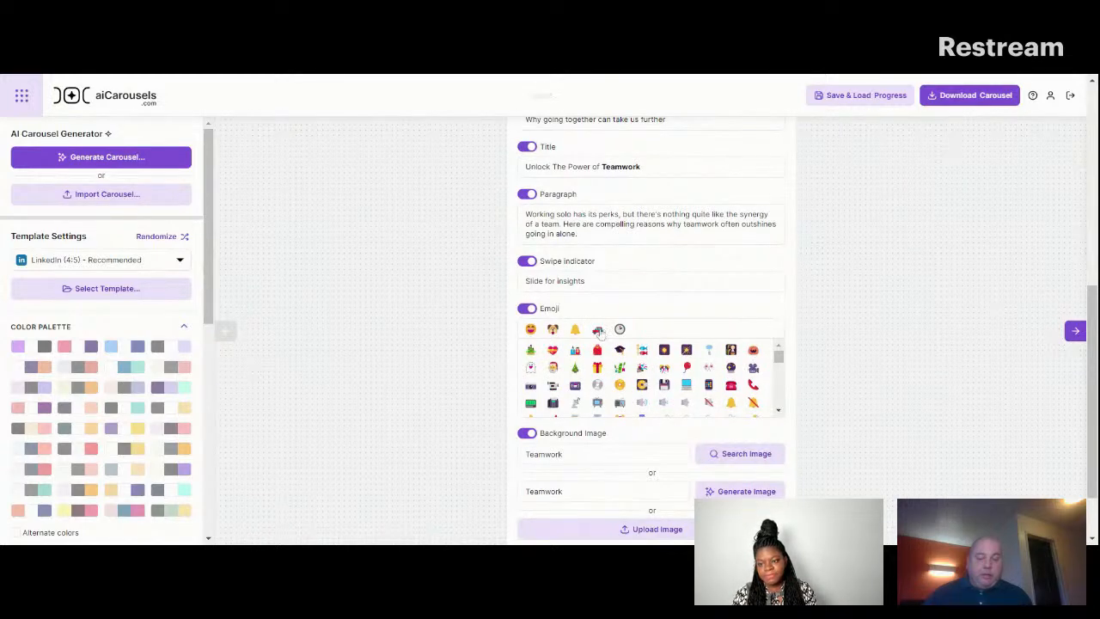
pyautogui.click(598, 331)
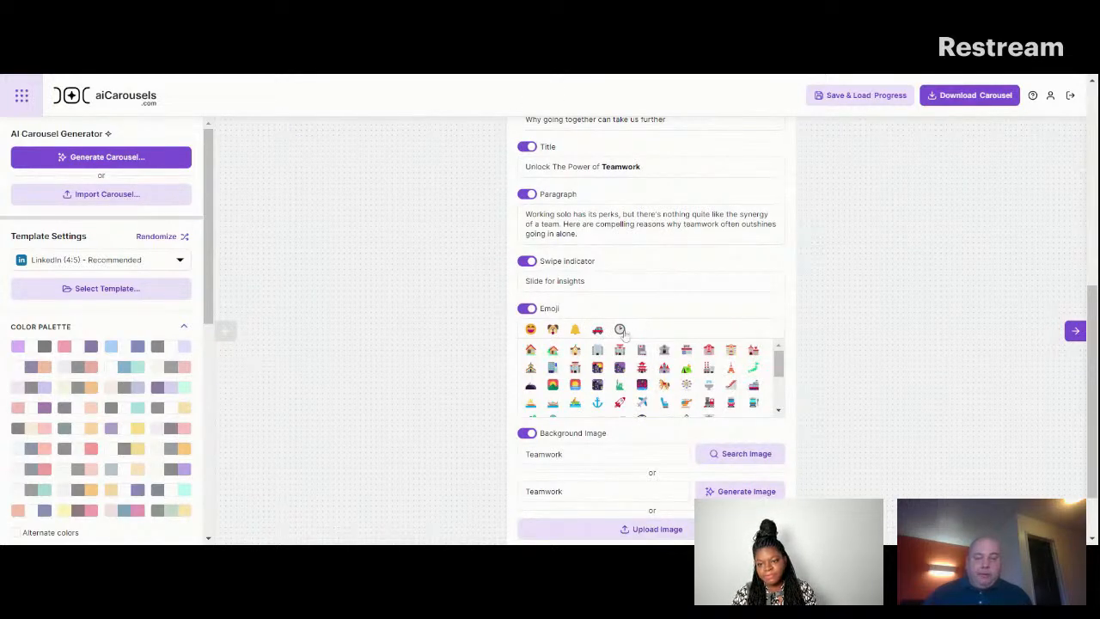
pyautogui.click(620, 330)
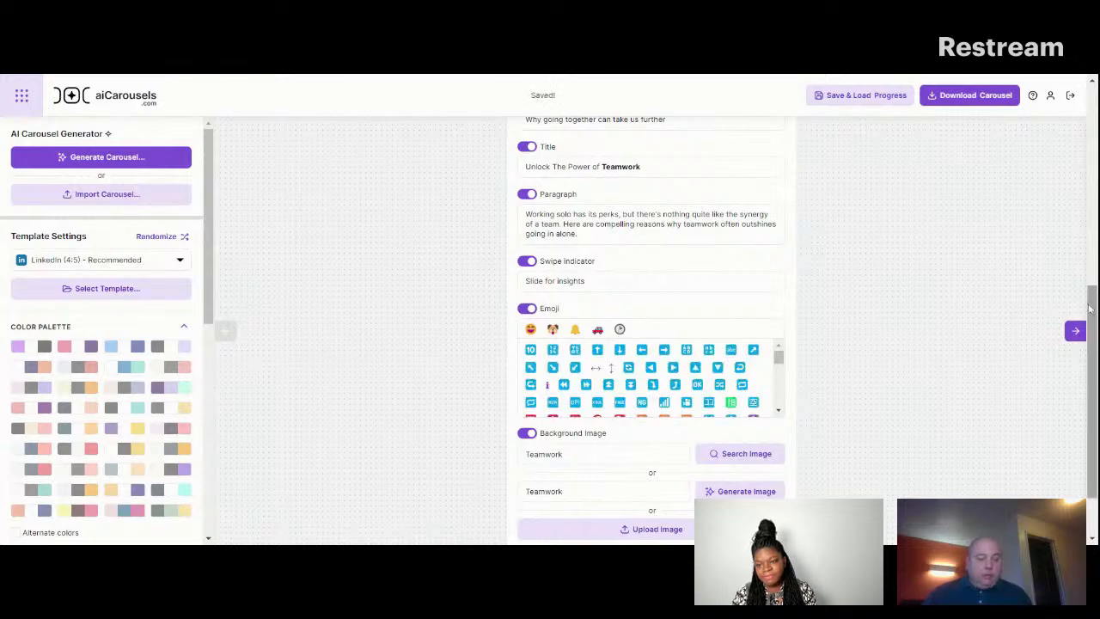
pyautogui.scroll(1, 522, 384)
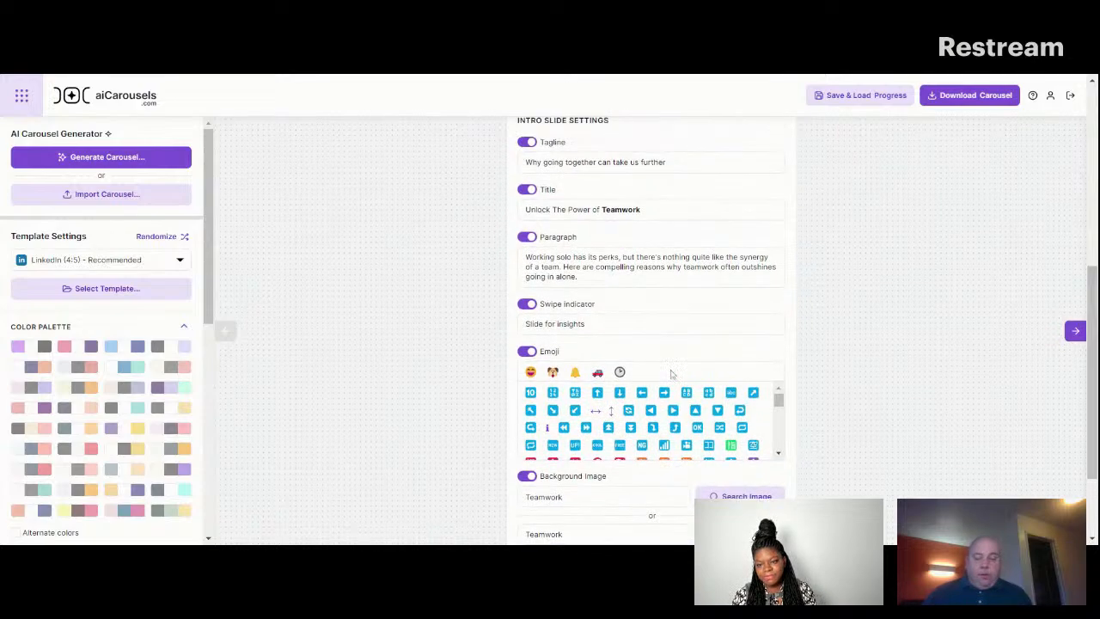
pyautogui.click(531, 373)
pyautogui.scroll(5, 1085, 249)
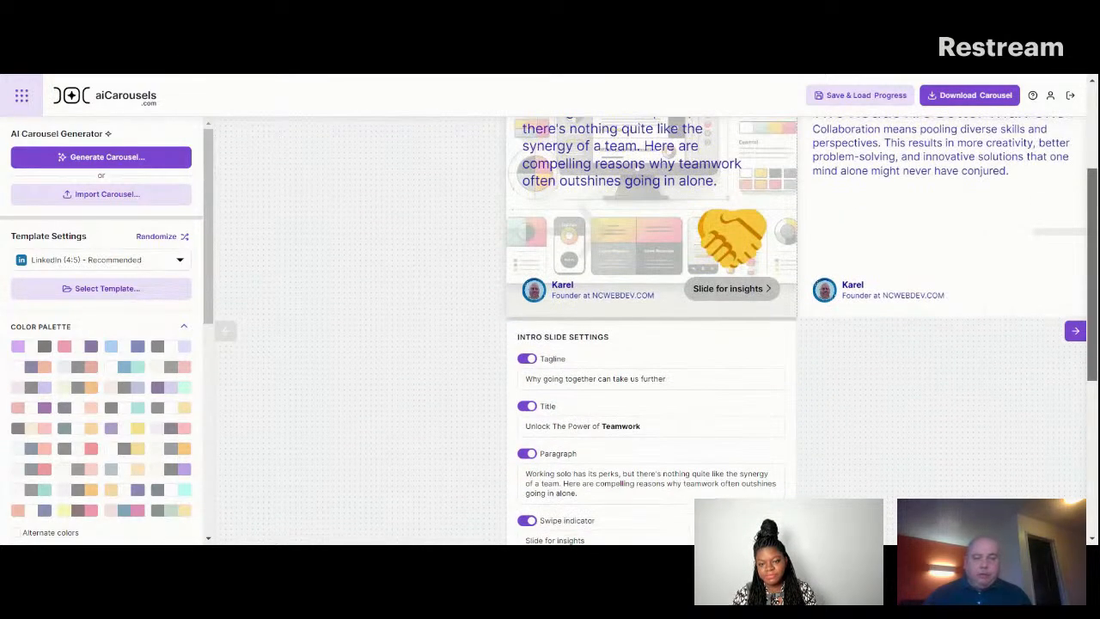
# Add a new slide after the "Two Heads Are Better Than One" slide.
pyautogui.click(1076, 332)
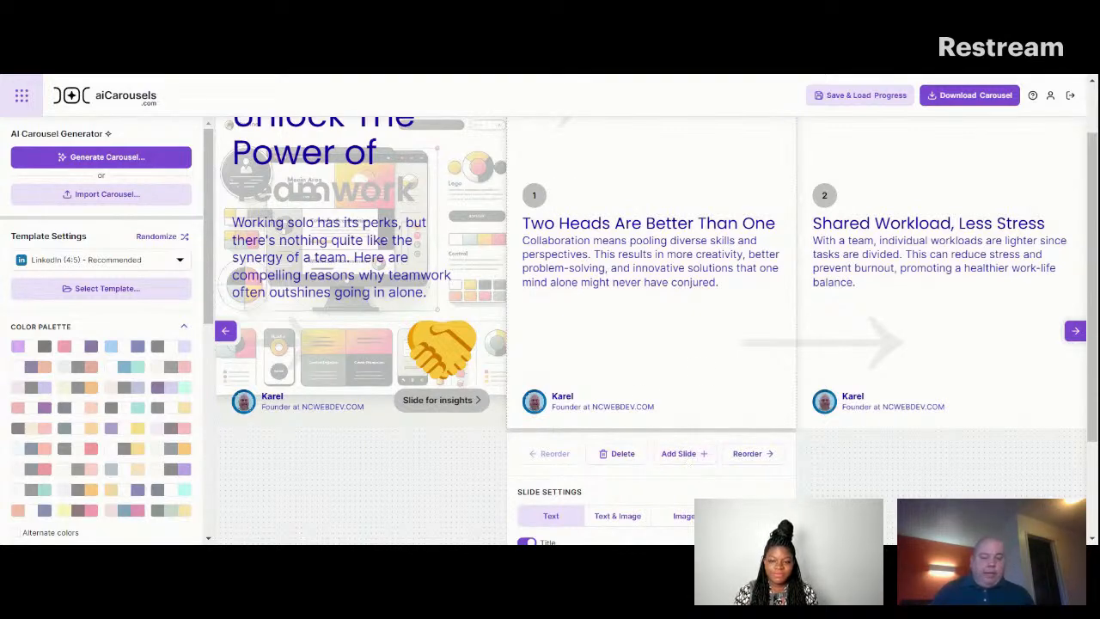
pyautogui.click(694, 461)
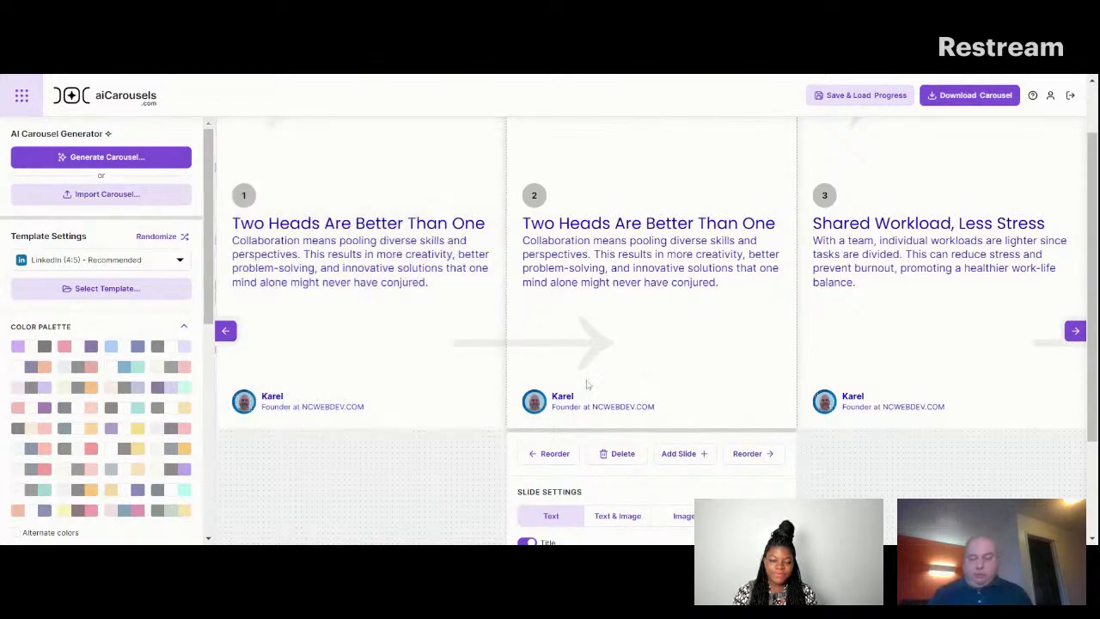
# Show the personal info only in the intro and outro slides, and return to the intro slide to check it.
pyautogui.scroll(-4, 187, 436)
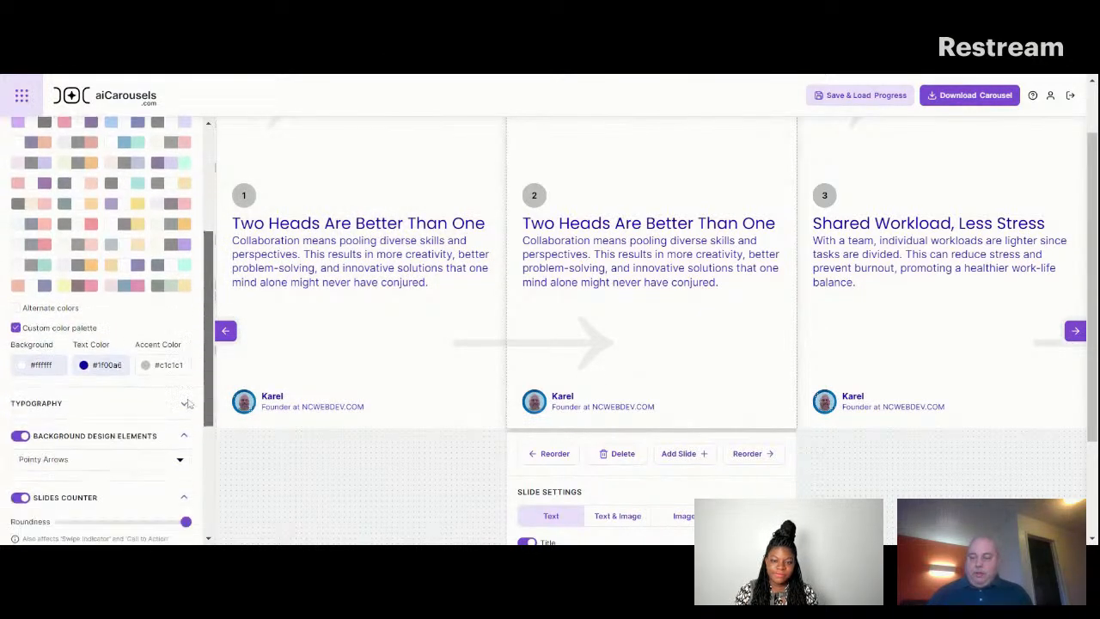
pyautogui.scroll(-3, 187, 436)
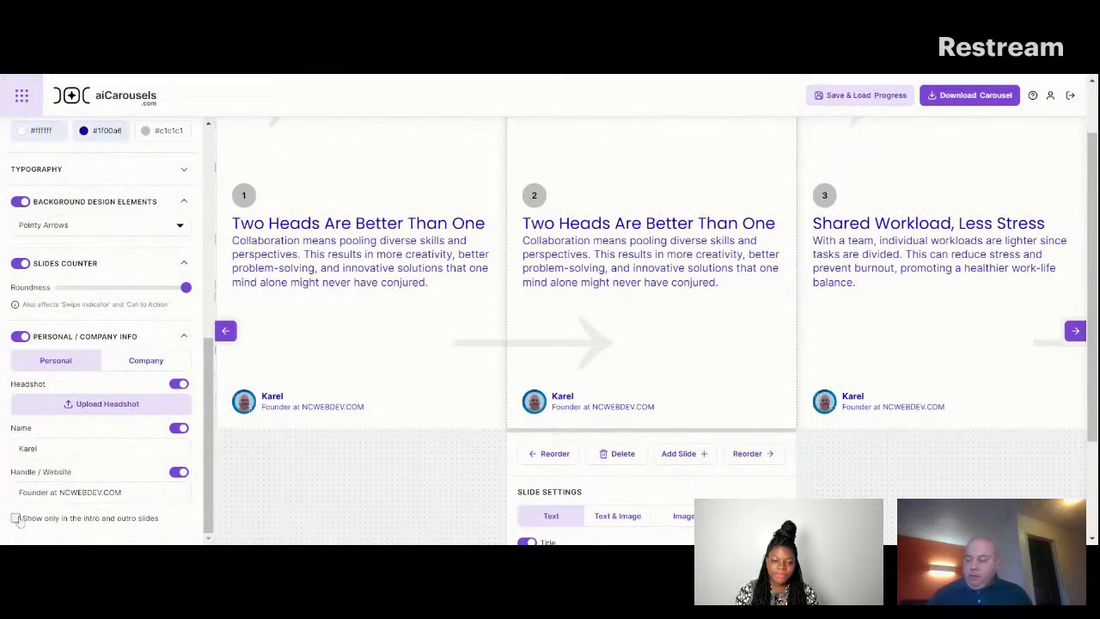
pyautogui.click(16, 518)
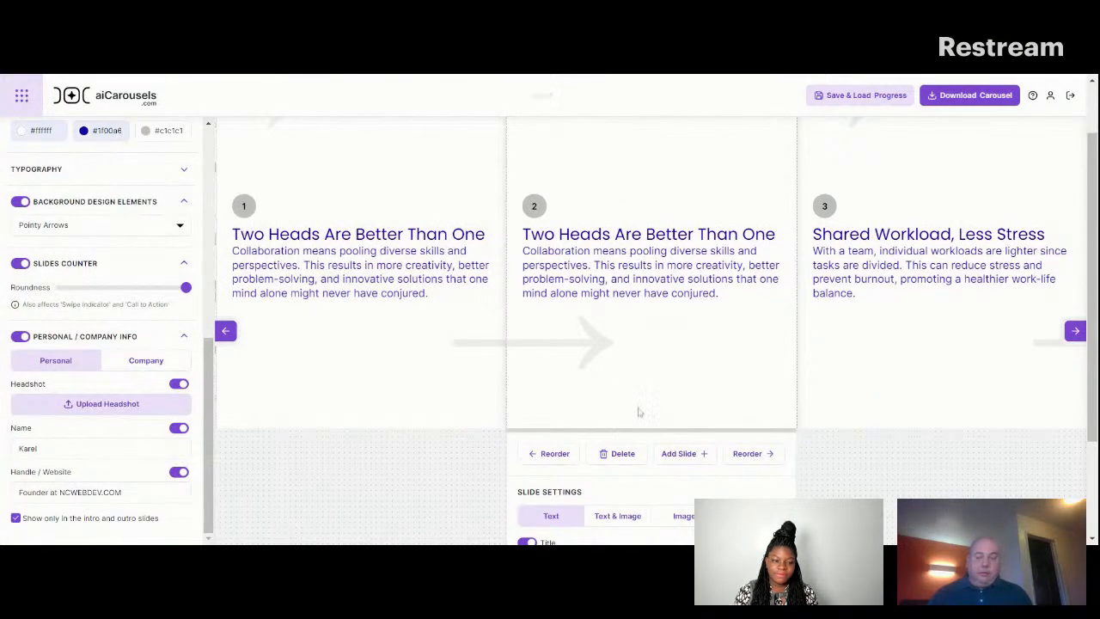
pyautogui.click(225, 332)
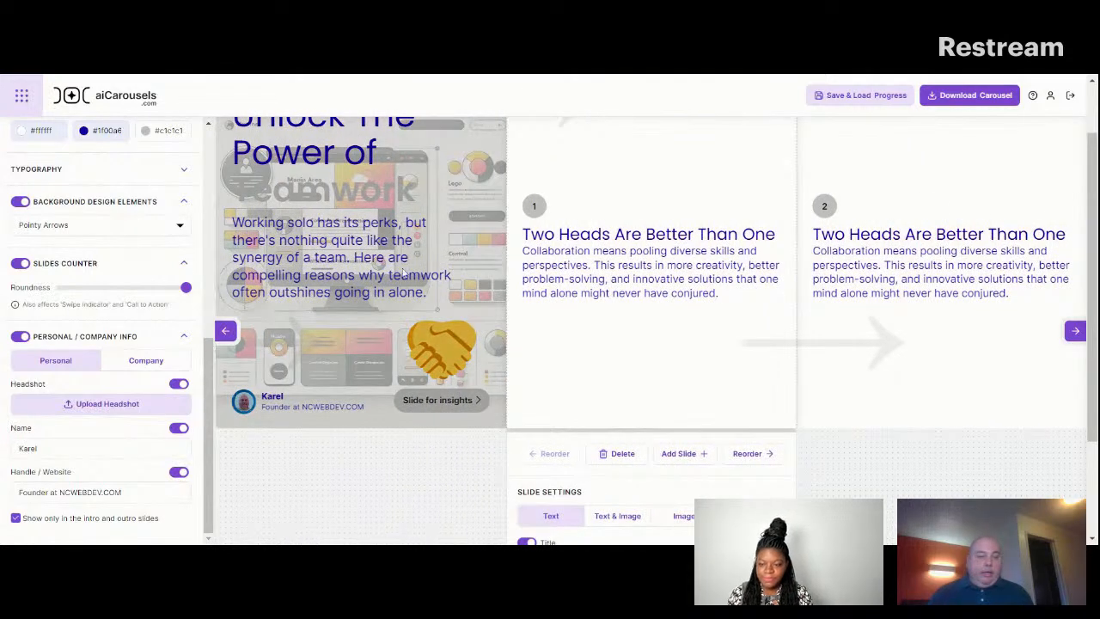
pyautogui.click(305, 341)
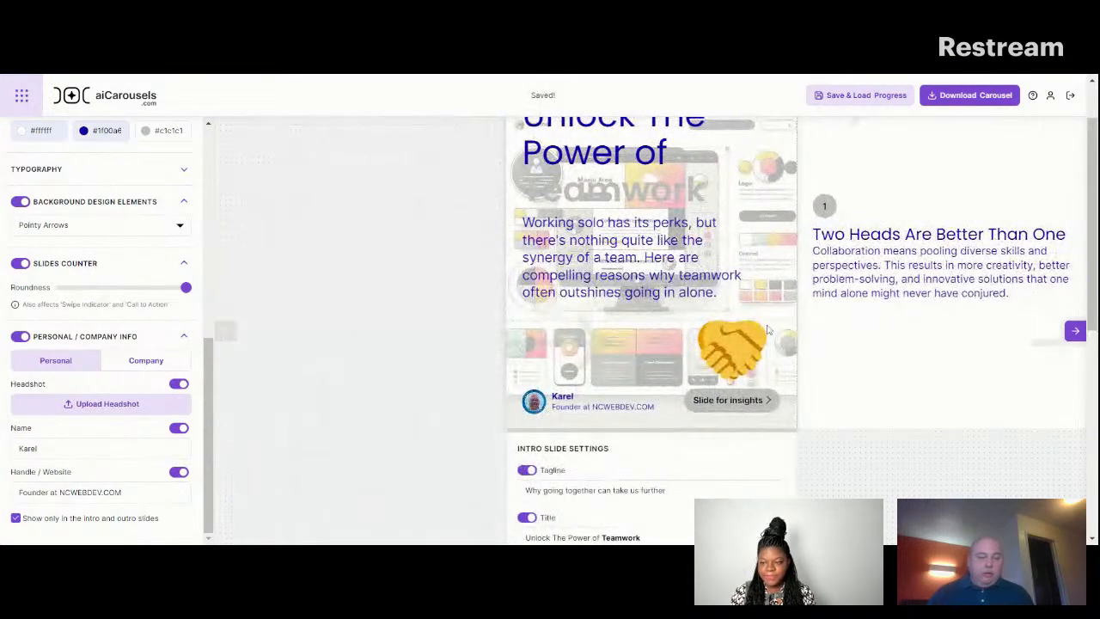
pyautogui.scroll(-3, 1084, 326)
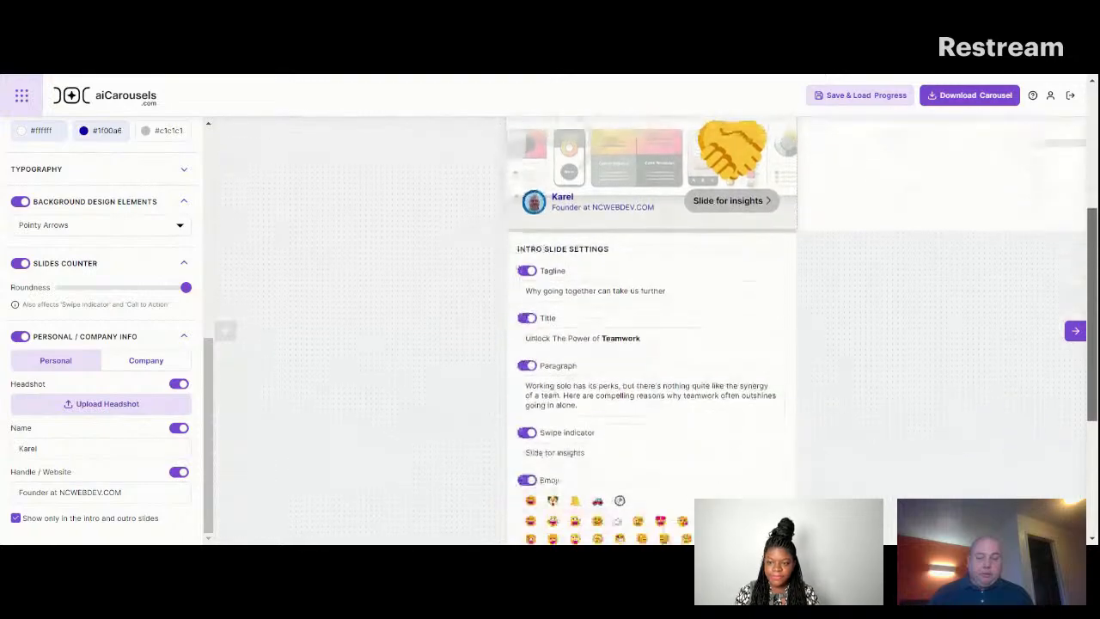
pyautogui.scroll(3, 701, 135)
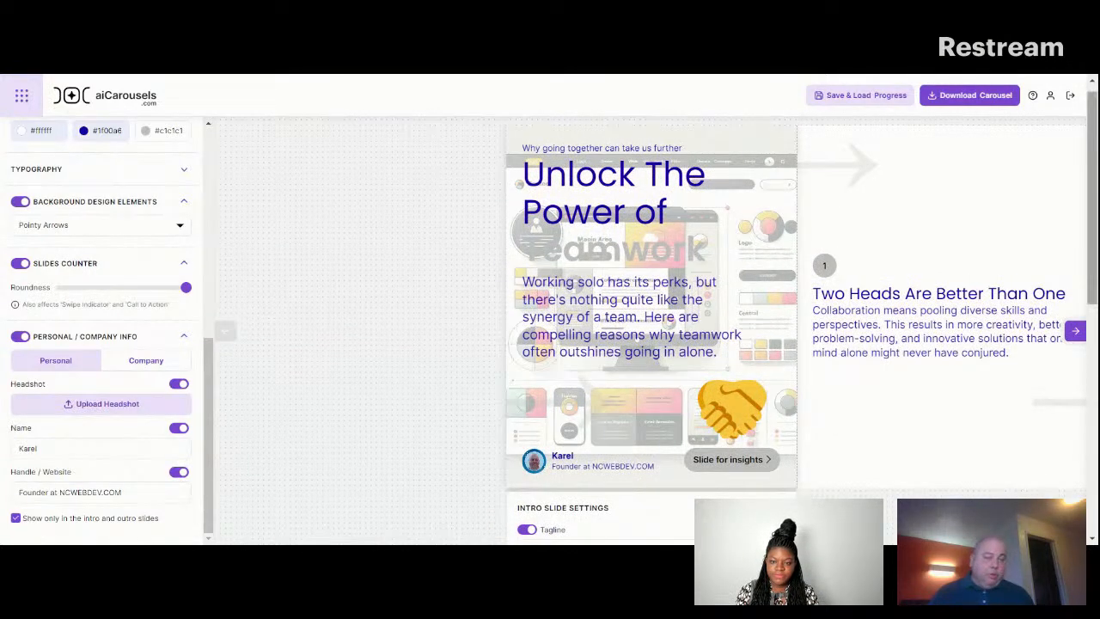
# Search stock background images for "Teamwork", apply the sunset photo of a cheering group to the intro slide, and check it.
pyautogui.scroll(-5, 651, 327)
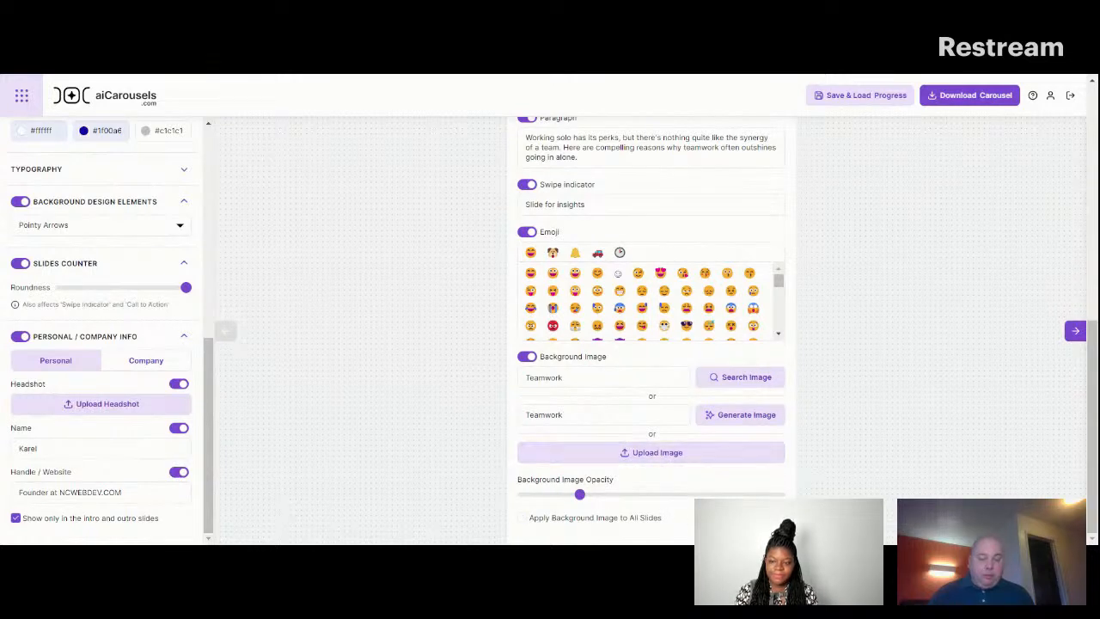
pyautogui.click(745, 382)
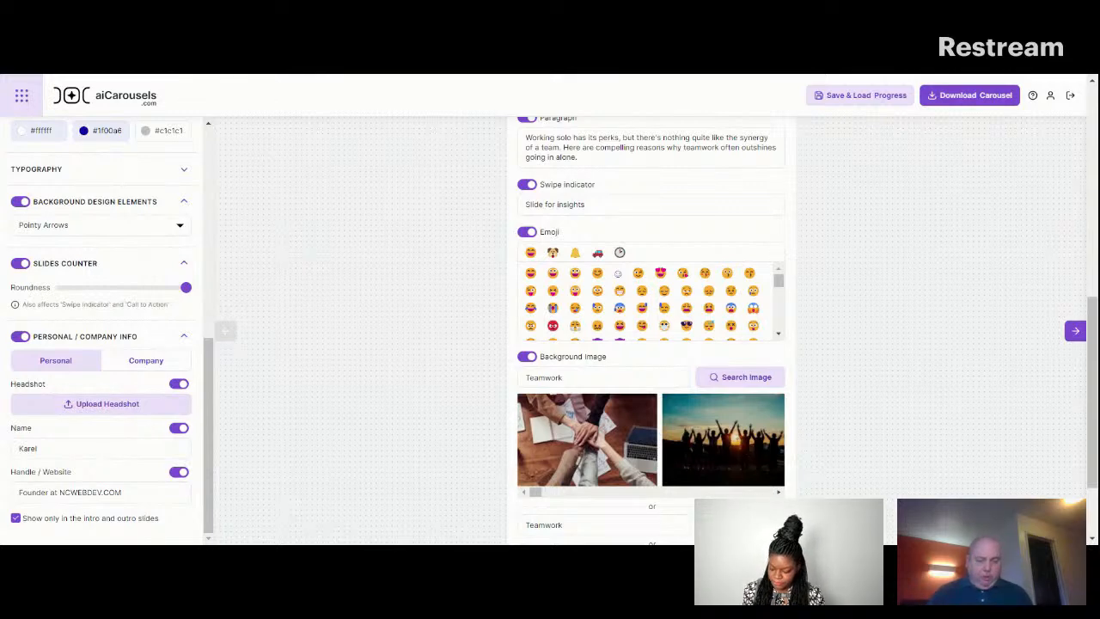
pyautogui.hscroll(5, 763, 490)
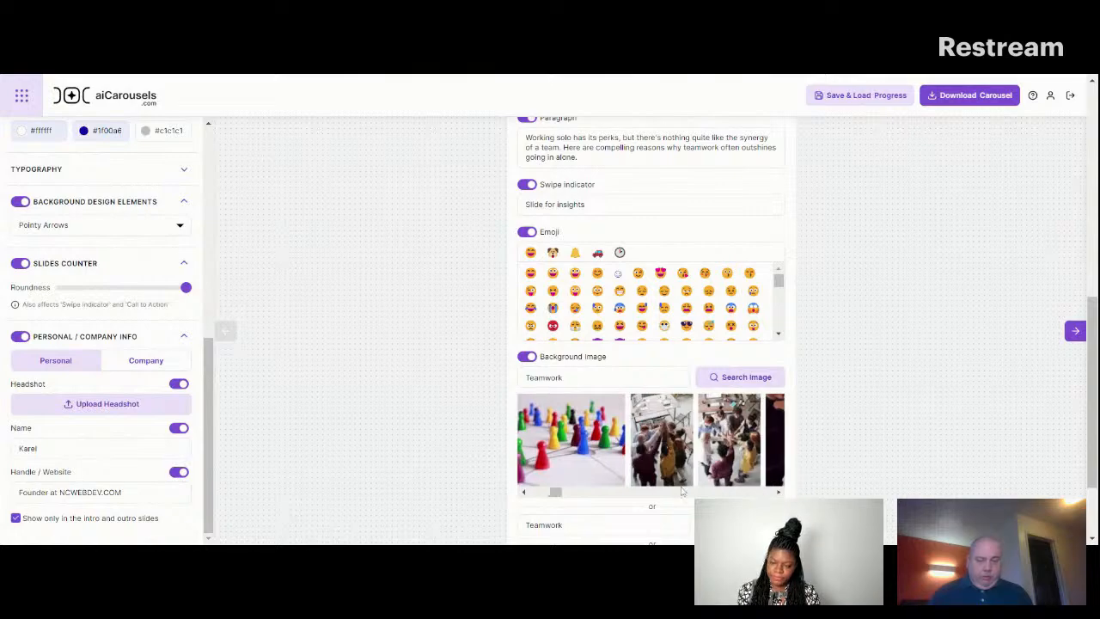
pyautogui.click(541, 493)
pyautogui.click(542, 453)
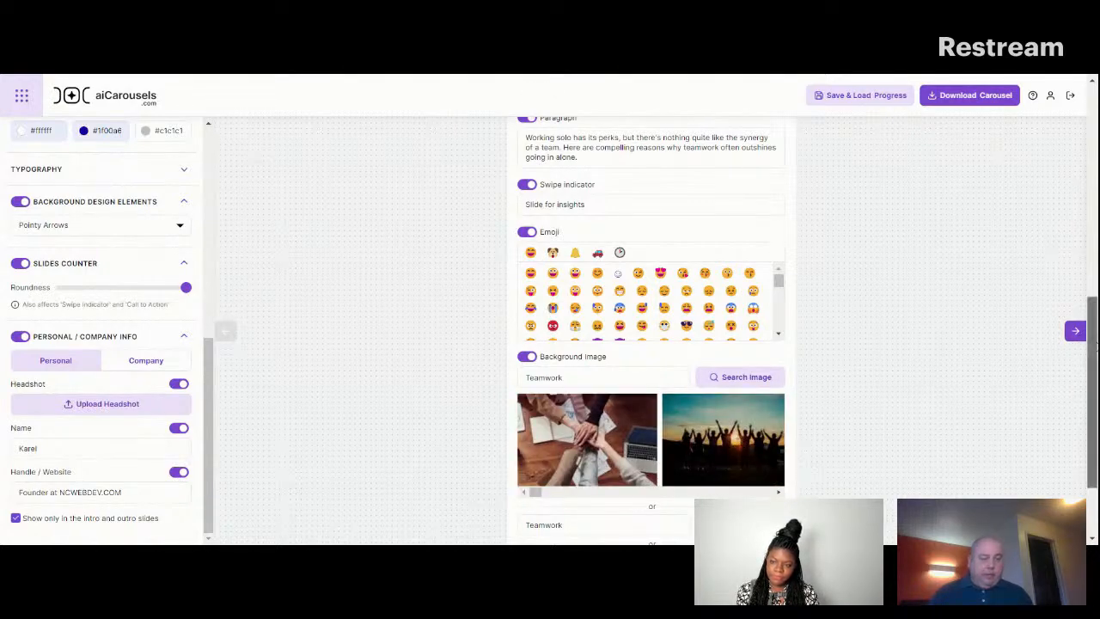
pyautogui.moveTo(1089, 342); pyautogui.dragTo(1089, 137)
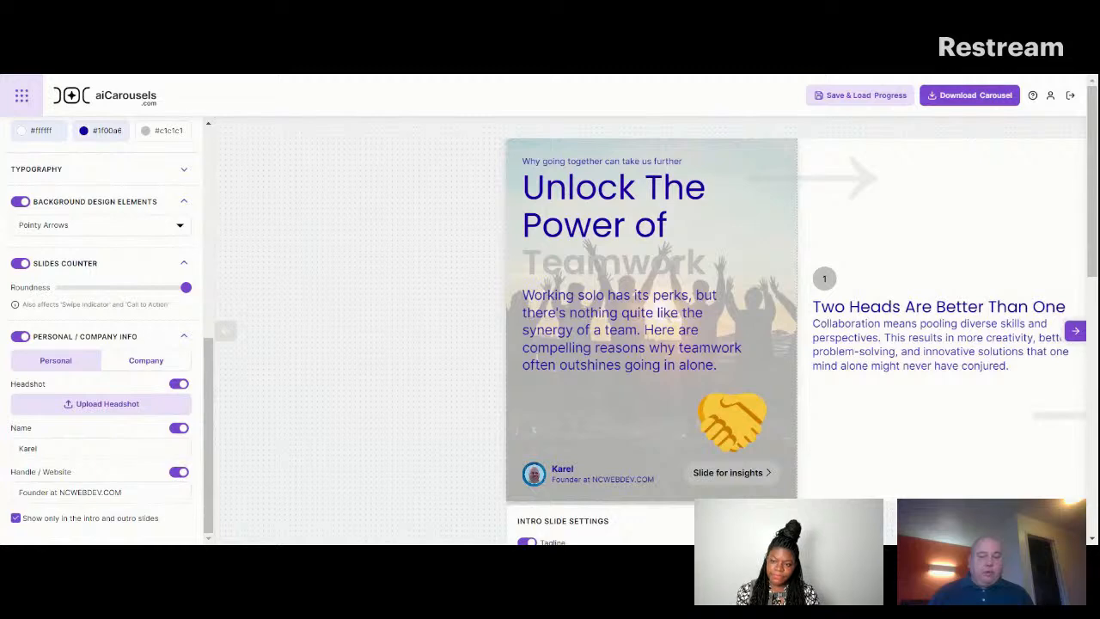
pyautogui.moveTo(1093, 186); pyautogui.dragTo(1093, 204)
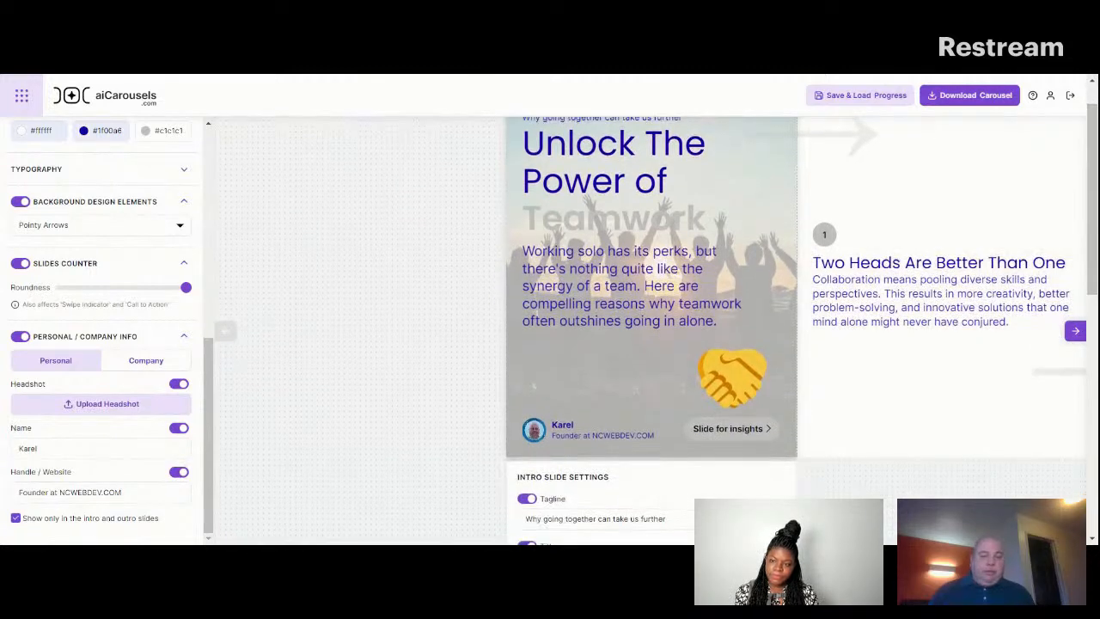
# Remove the bold formatting from "Teamwork" in the intro slide's title and check the title on the slide.
pyautogui.scroll(-2, 733, 320)
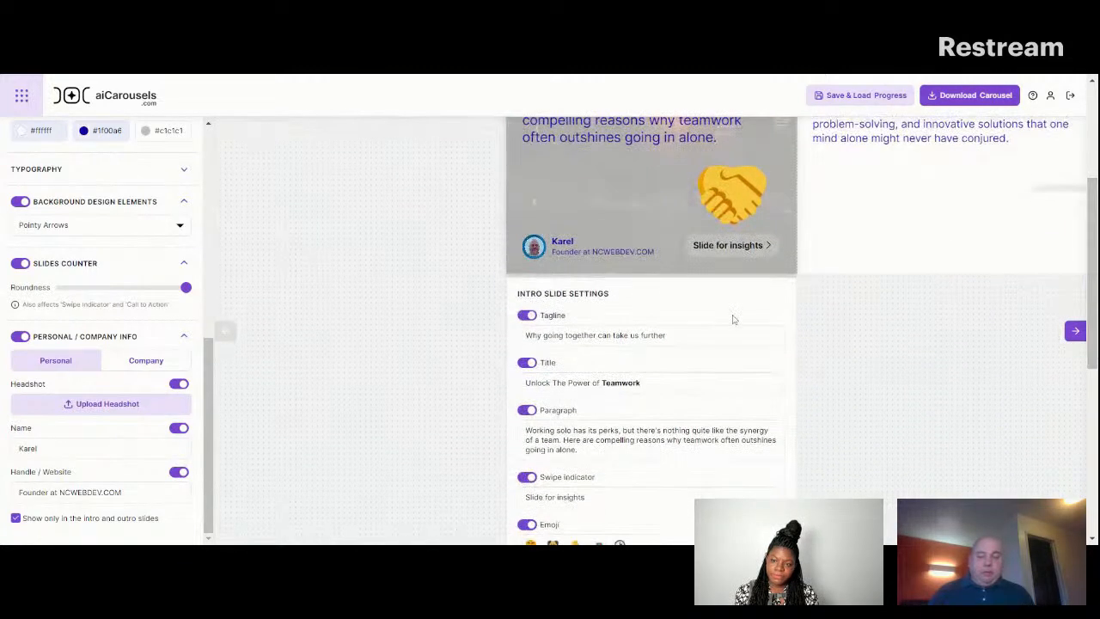
pyautogui.doubleClick(620, 383)
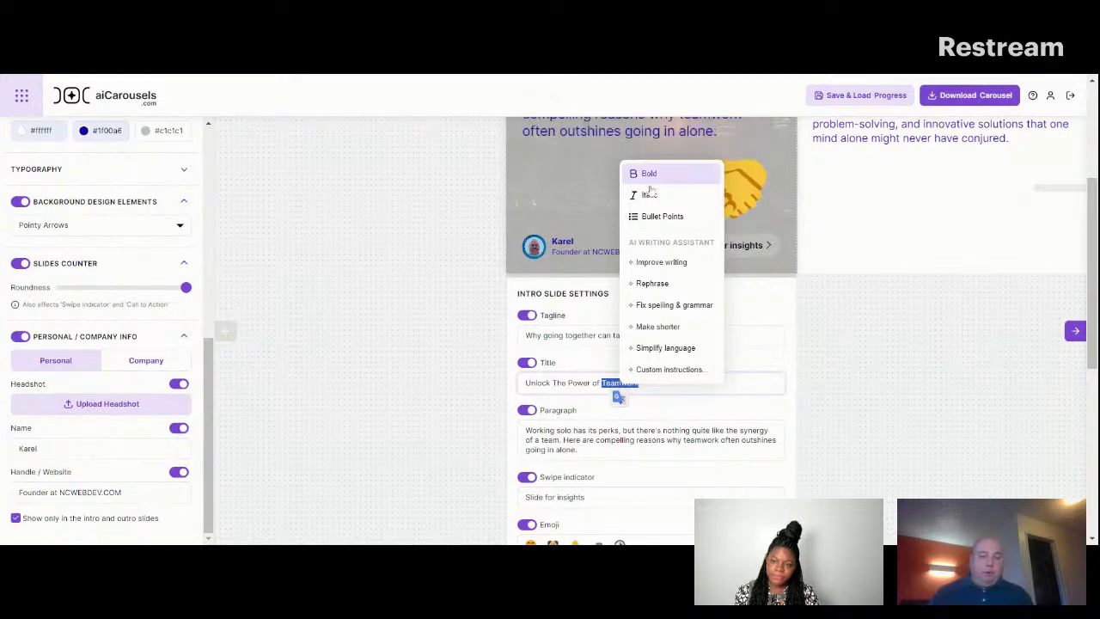
pyautogui.click(954, 342)
pyautogui.scroll(3, 954, 342)
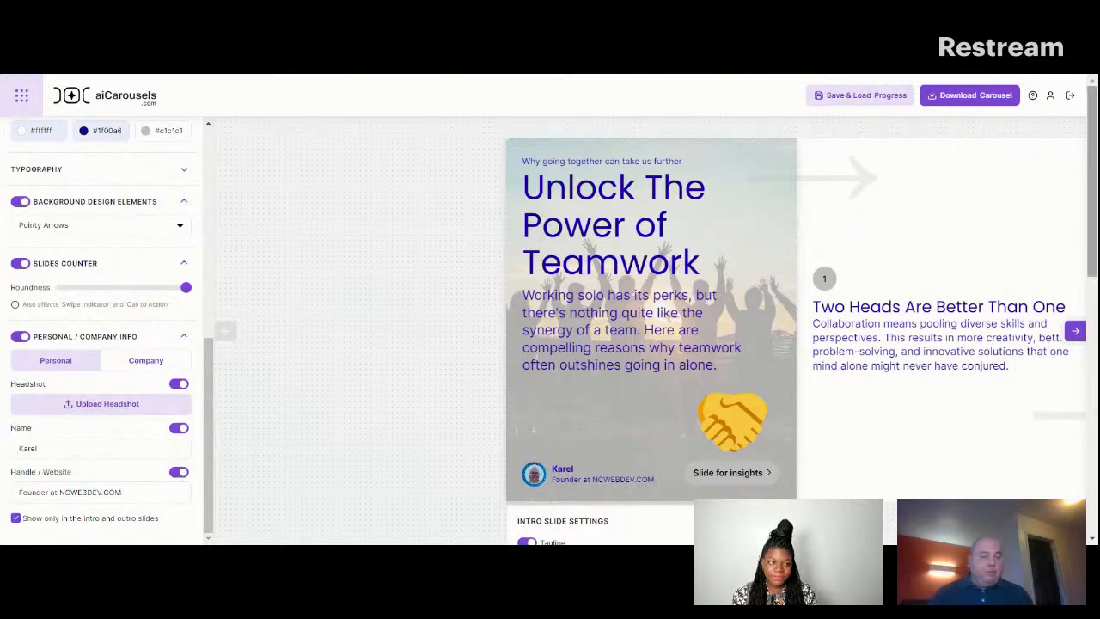
# Generate an AI background image for the intro slide from the prompt "Teamwork" and check it on the slide.
pyautogui.moveTo(1096, 225); pyautogui.dragTo(1095, 482)
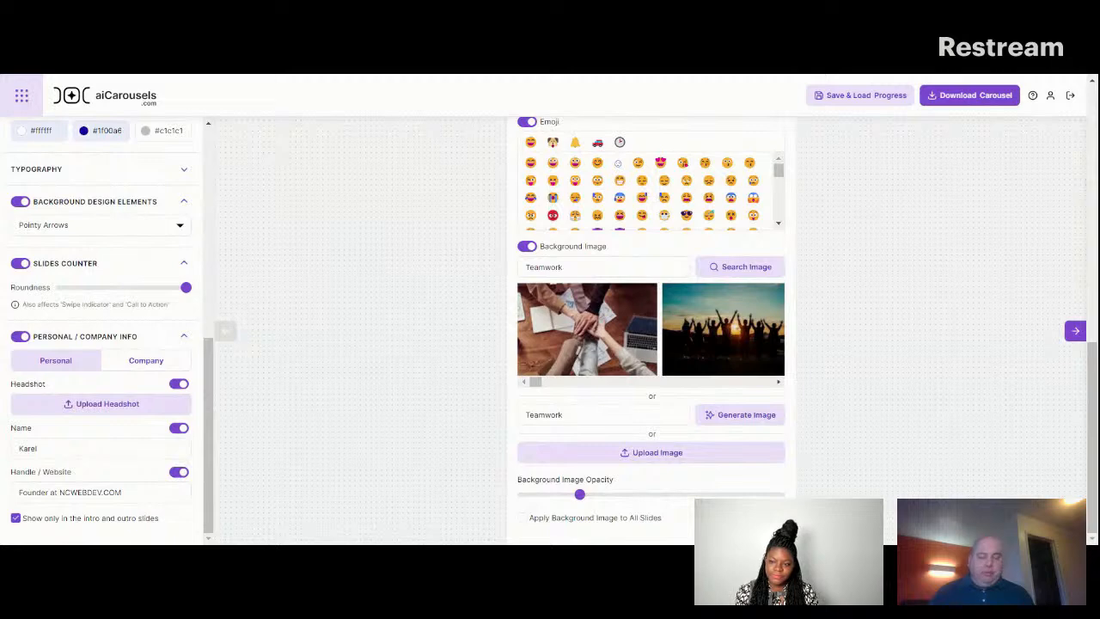
pyautogui.click(739, 421)
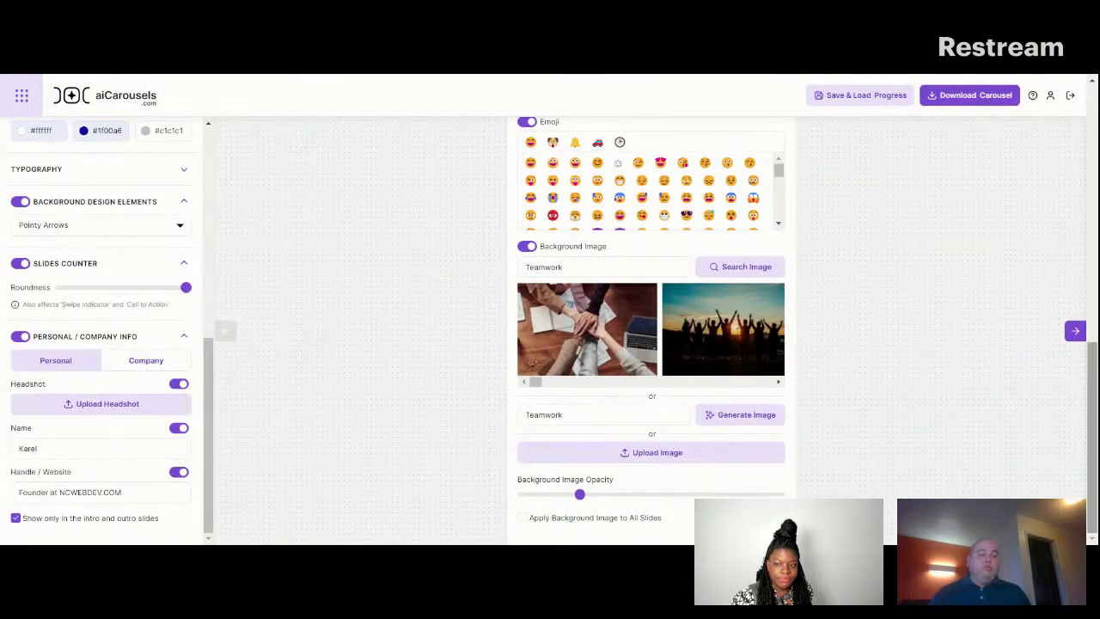
pyautogui.moveTo(1093, 353); pyautogui.dragTo(1081, 104)
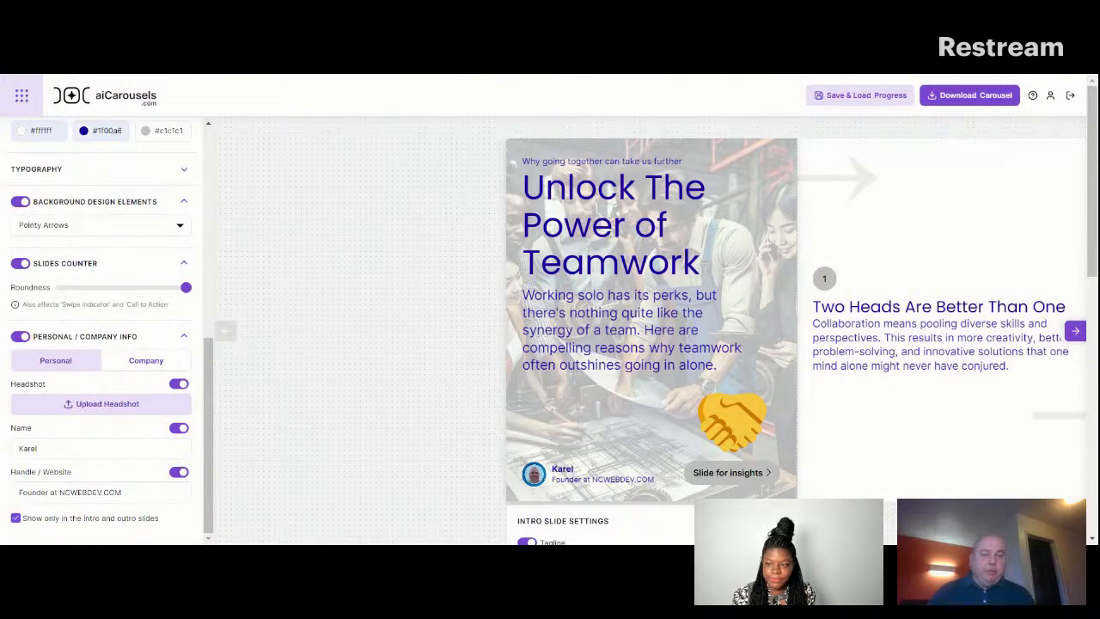
# Select the title "Two Heads Are Better Than One" on the first content slide.
pyautogui.click(1075, 332)
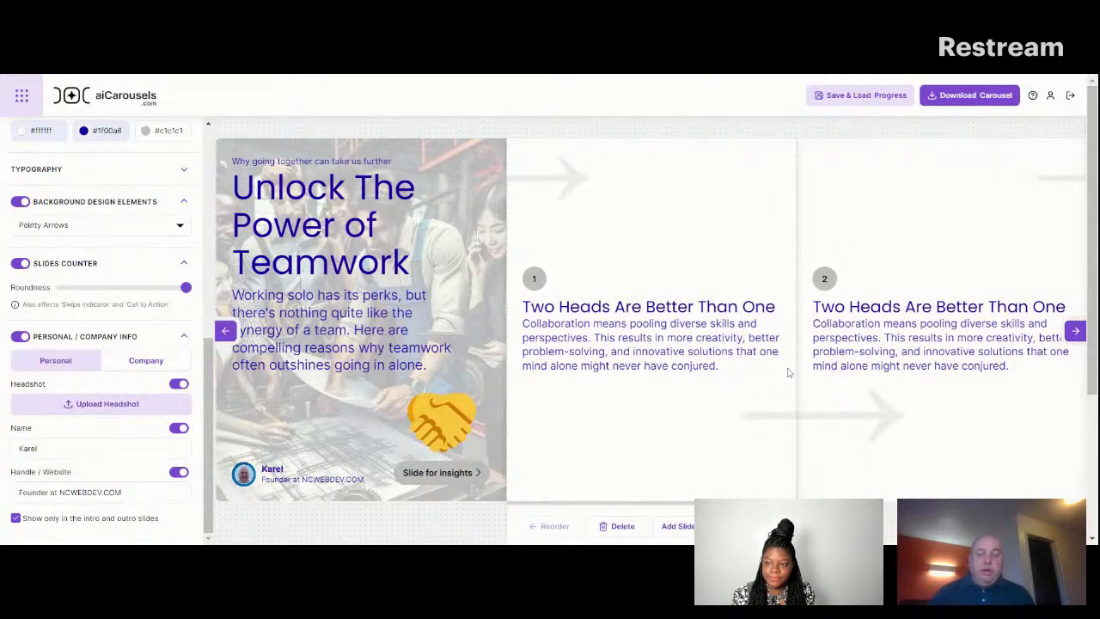
pyautogui.moveTo(522, 306); pyautogui.dragTo(774, 306)
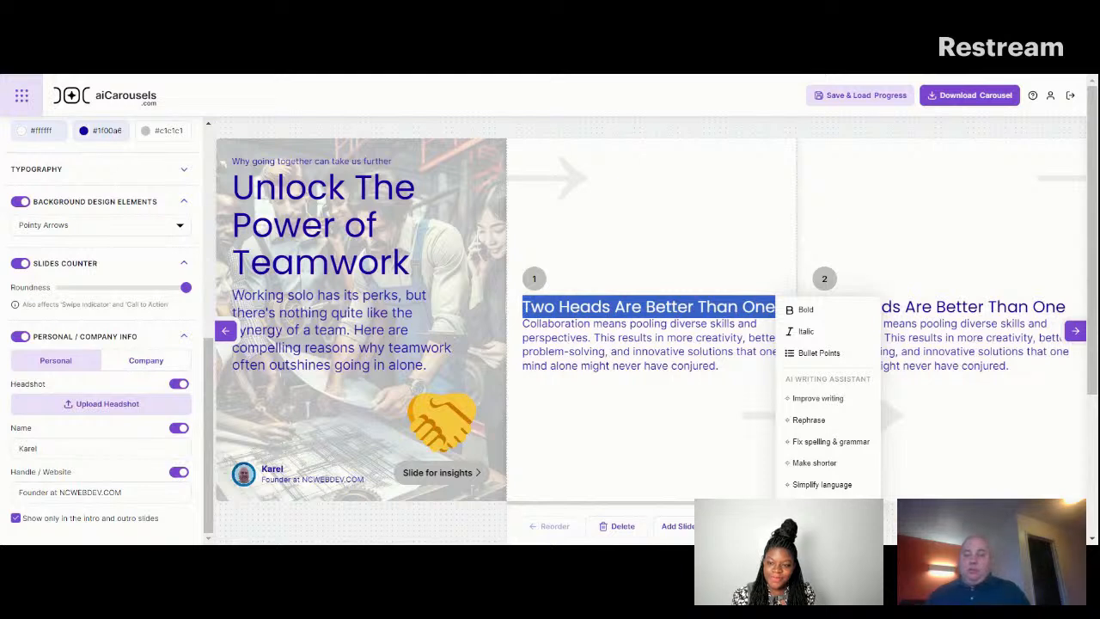
pyautogui.click(616, 78)
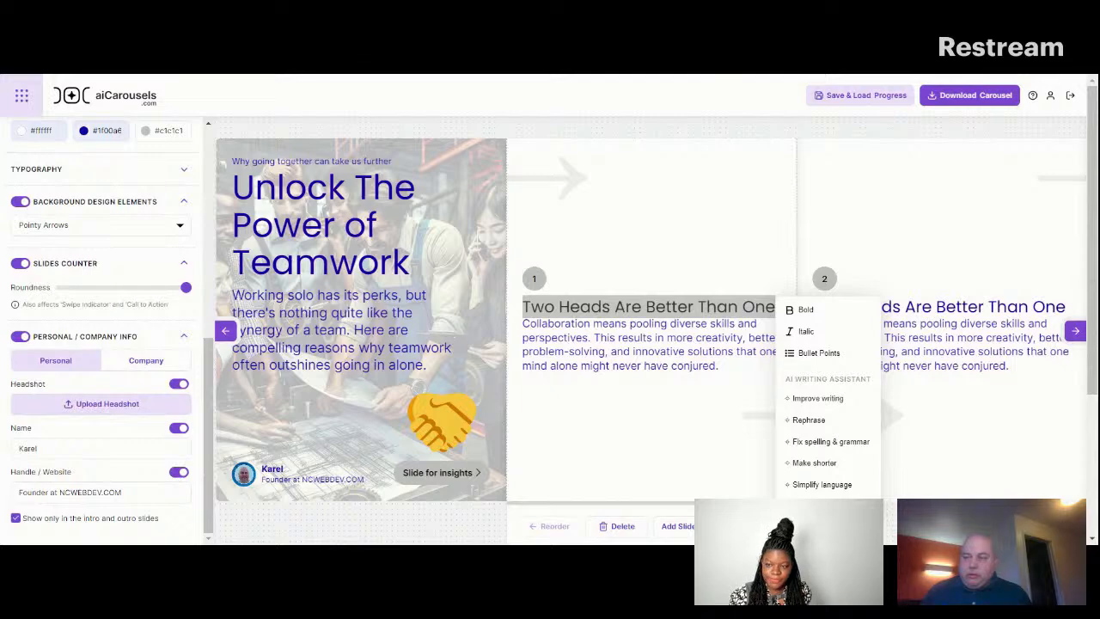
pyautogui.hotkey('alt', 'Tab')
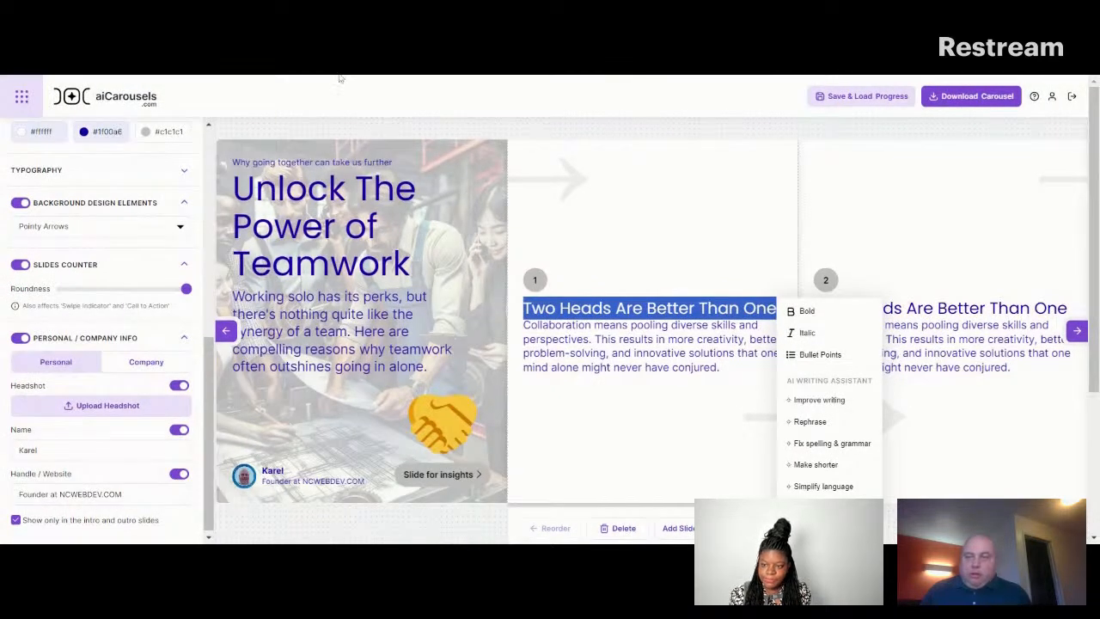
# Switch to Copilot Designer and download the "Two Heads Are Better Than One" image showing two profiles with a light bulb between them.
pyautogui.hotkey('alt', 'Tab')
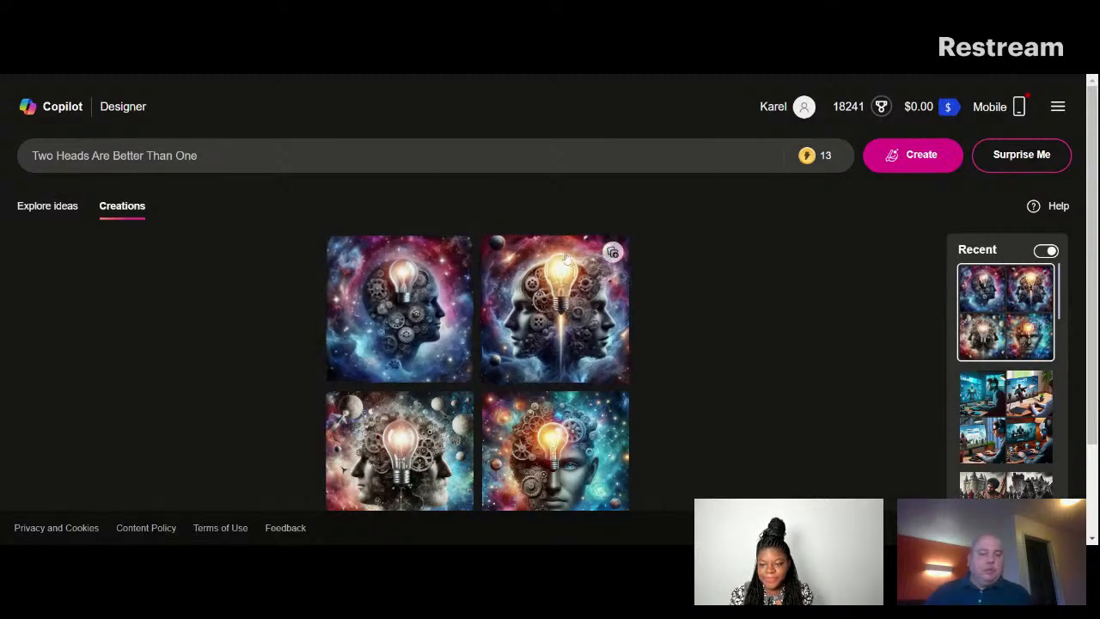
pyautogui.click(550, 314)
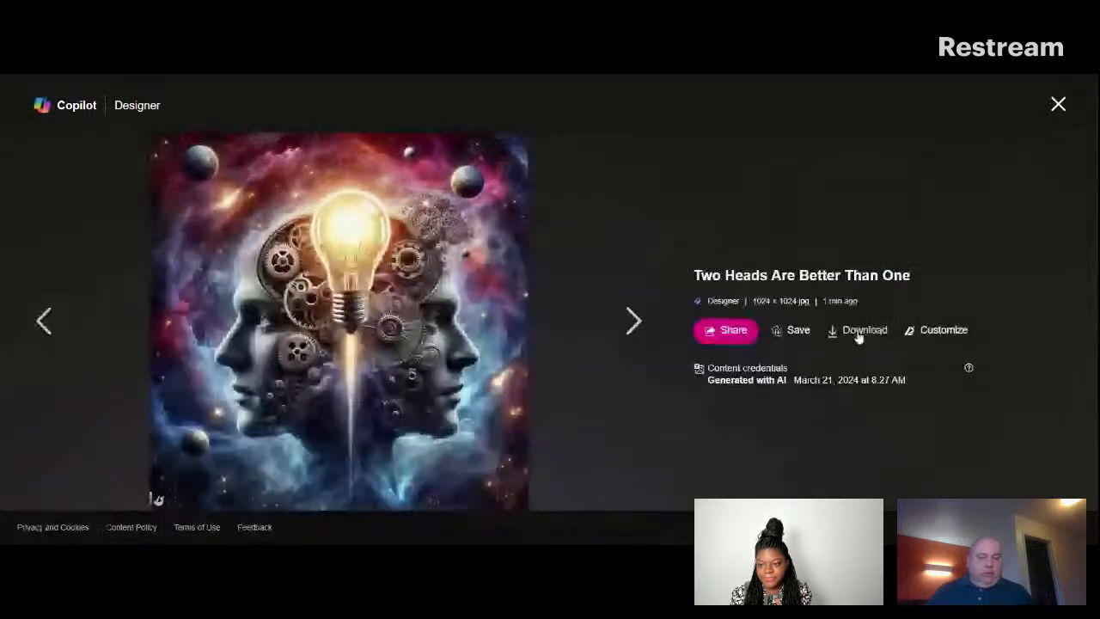
pyautogui.click(855, 337)
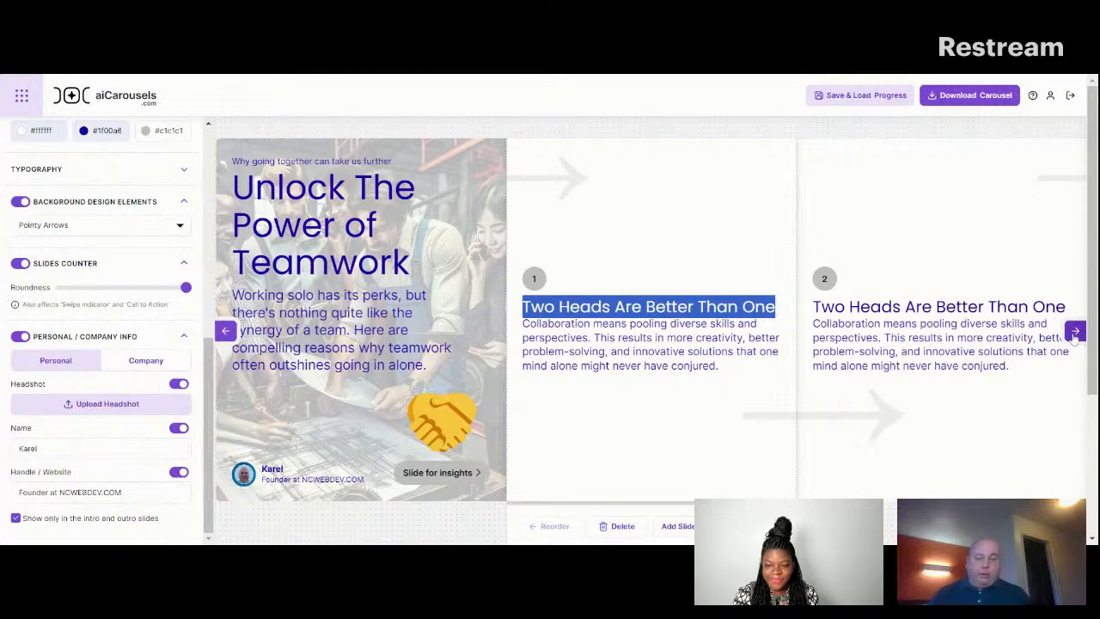
# Look through the content slides up to the outro slide and back to examine their backgrounds.
pyautogui.click(1075, 333)
pyautogui.click(1075, 333)
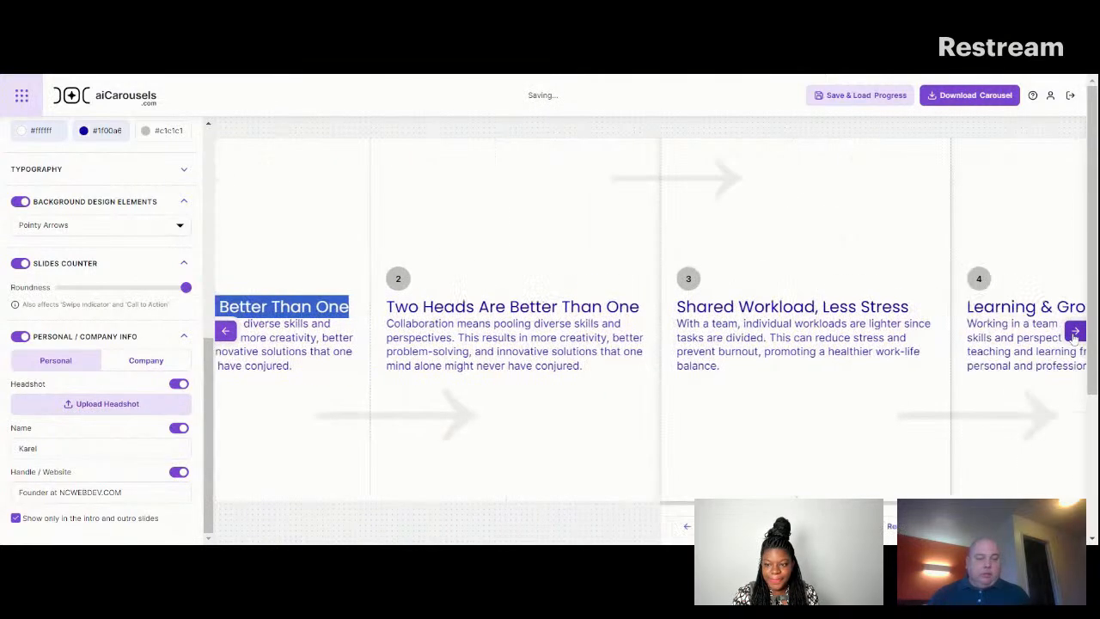
pyautogui.click(1074, 332)
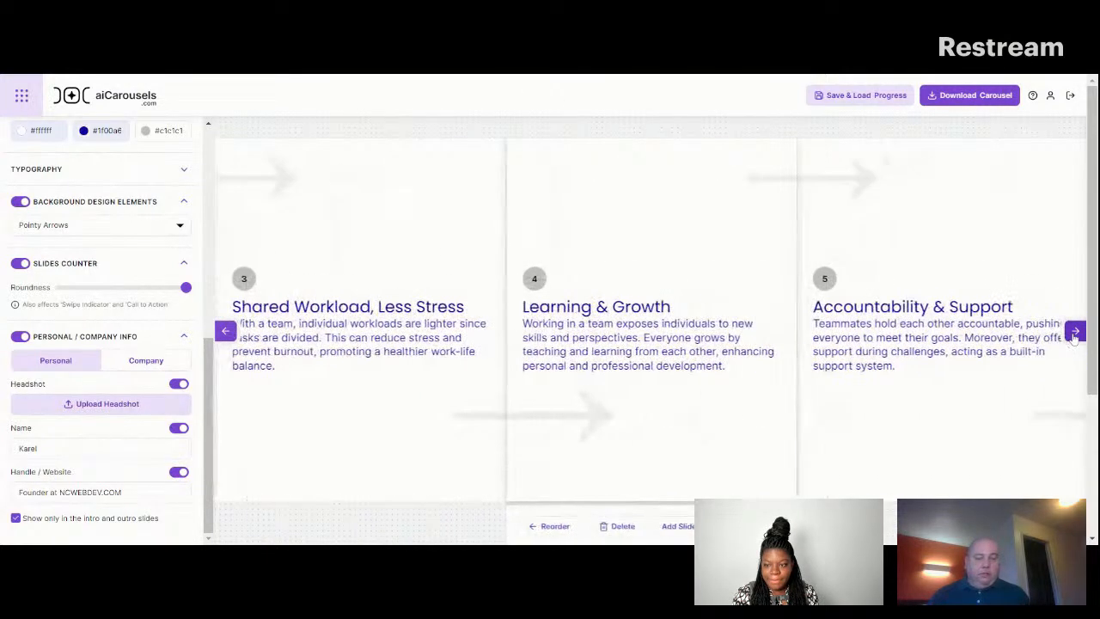
pyautogui.click(1075, 333)
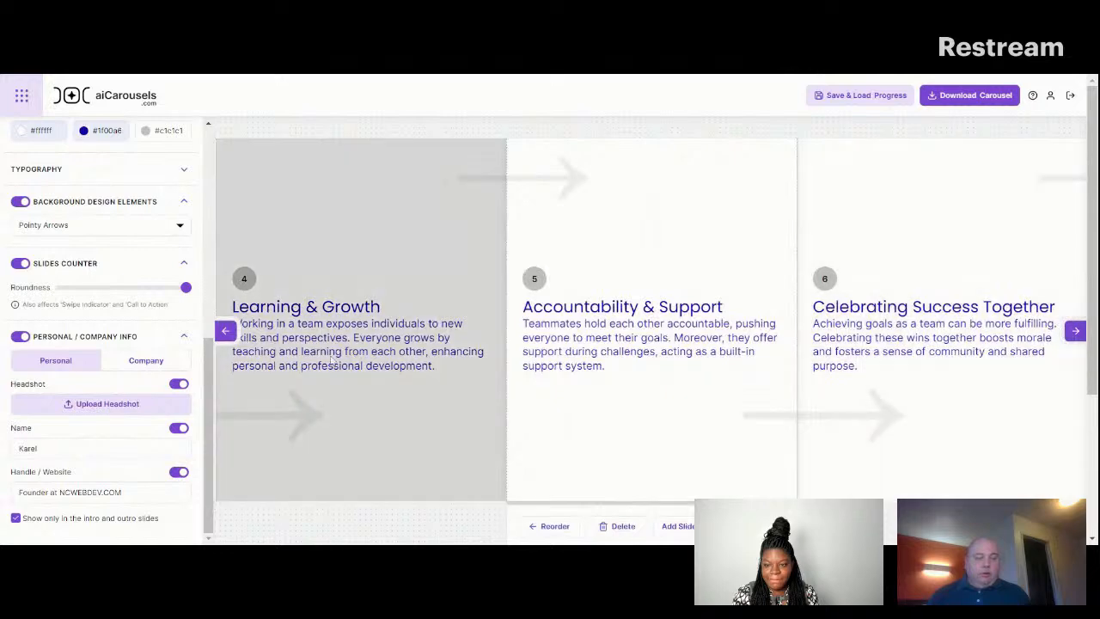
pyautogui.click(1076, 333)
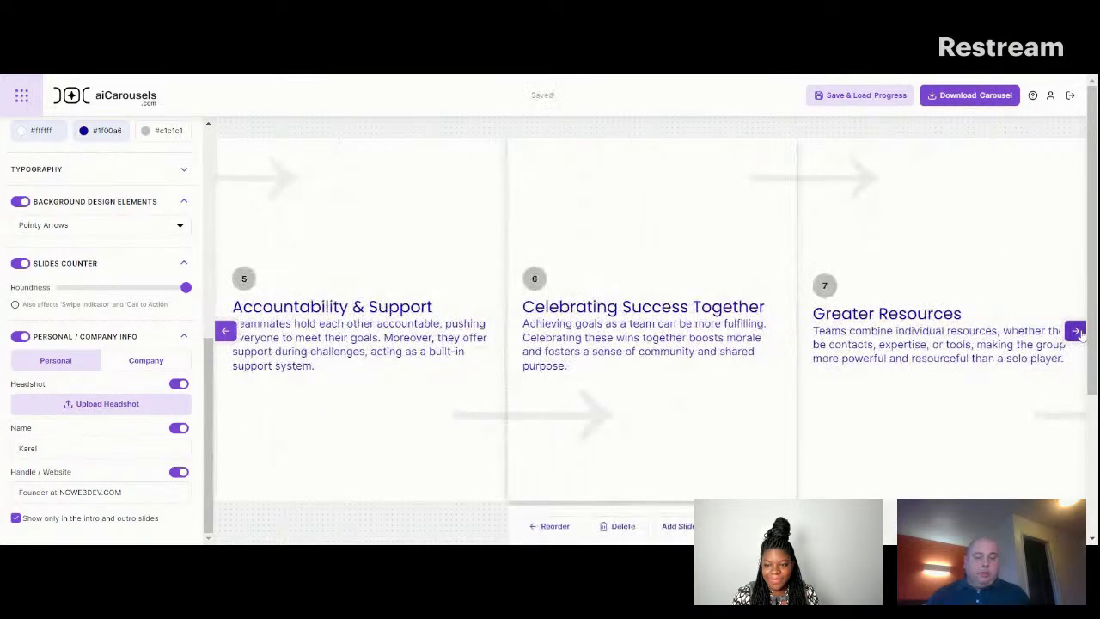
pyautogui.click(1075, 333)
pyautogui.click(1075, 333)
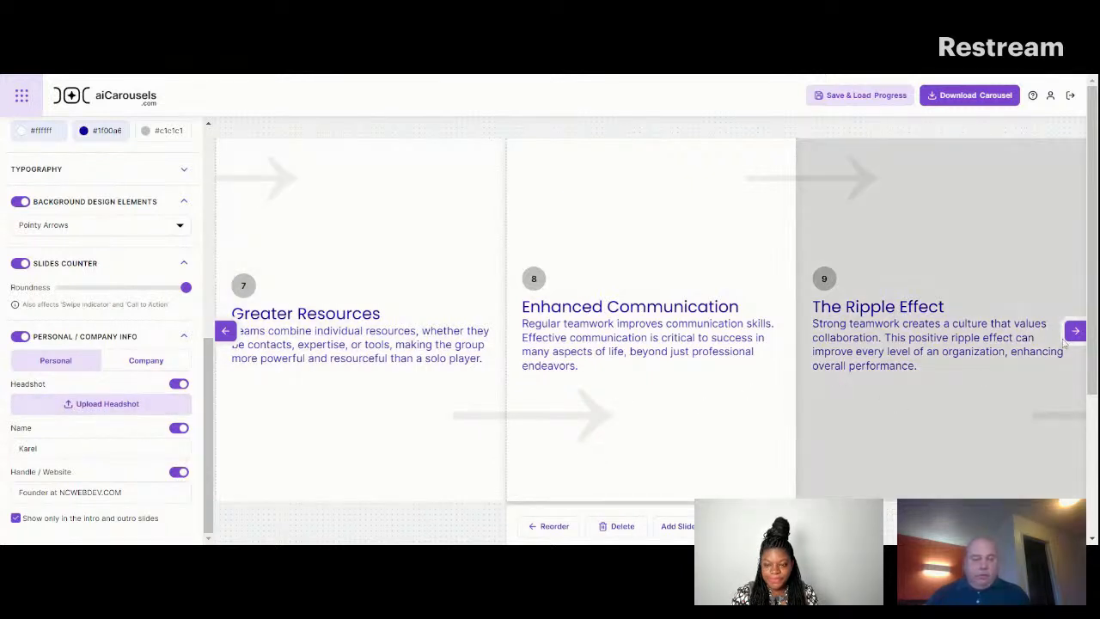
pyautogui.click(1075, 332)
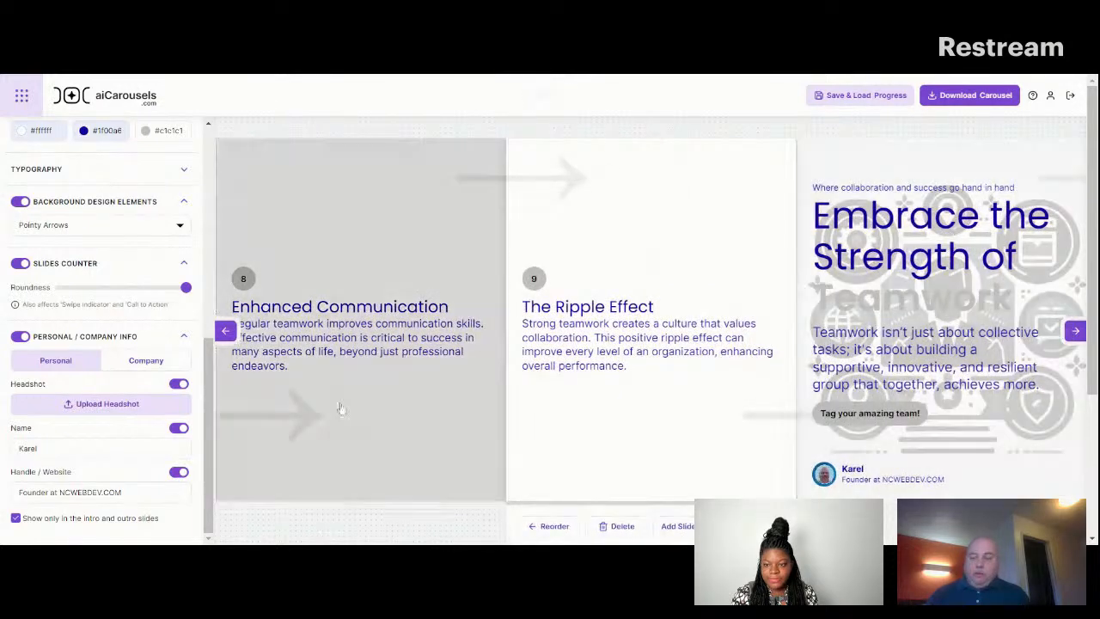
pyautogui.click(224, 332)
pyautogui.click(224, 332)
pyautogui.click(224, 332)
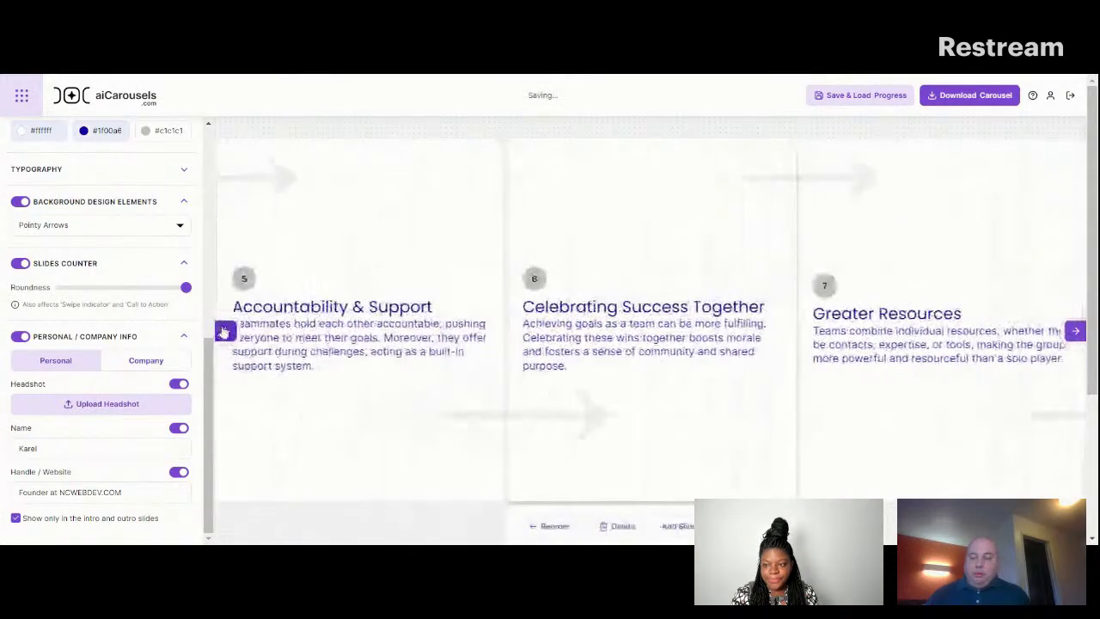
pyautogui.click(225, 332)
pyautogui.click(225, 332)
pyautogui.click(224, 332)
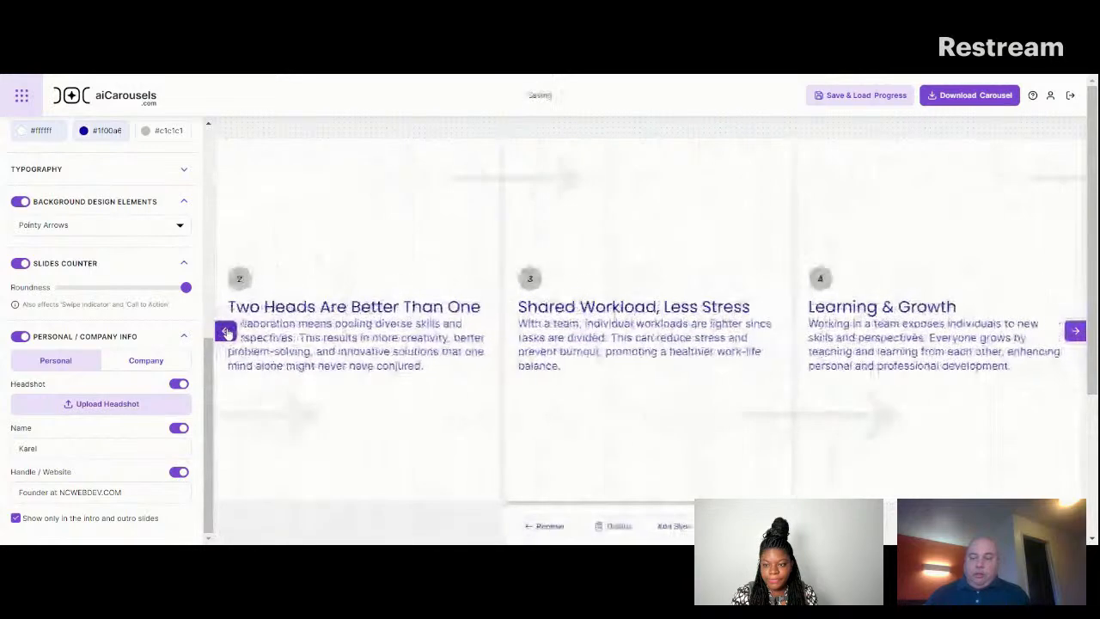
pyautogui.click(224, 331)
pyautogui.click(224, 332)
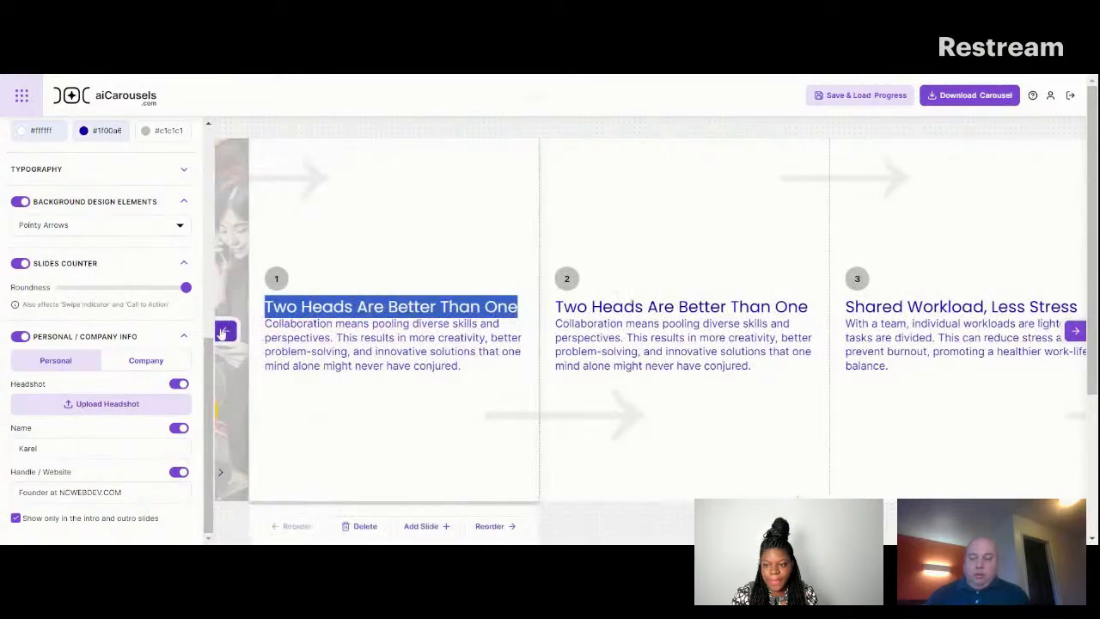
# Apply the intro slide's background image to all slides and return to the slide view to check it.
pyautogui.moveTo(208, 373)
pyautogui.mouseDown()
pyautogui.moveTo(200, 265)
pyautogui.moveTo(204, 376)
pyautogui.mouseUp()
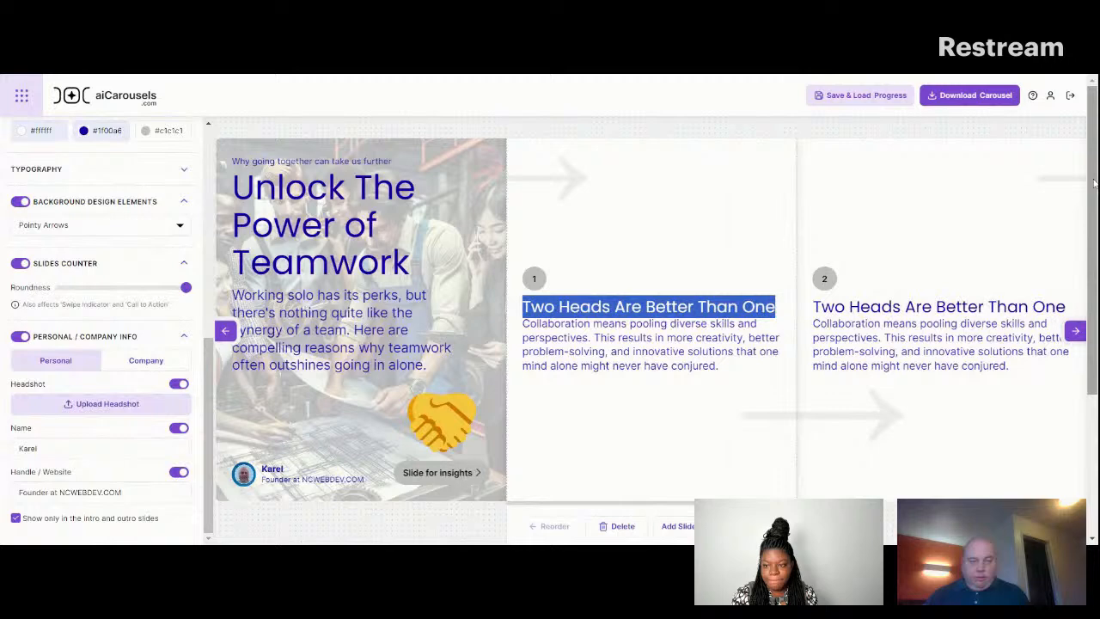
pyautogui.moveTo(1093, 192); pyautogui.dragTo(1093, 333)
pyautogui.click(225, 331)
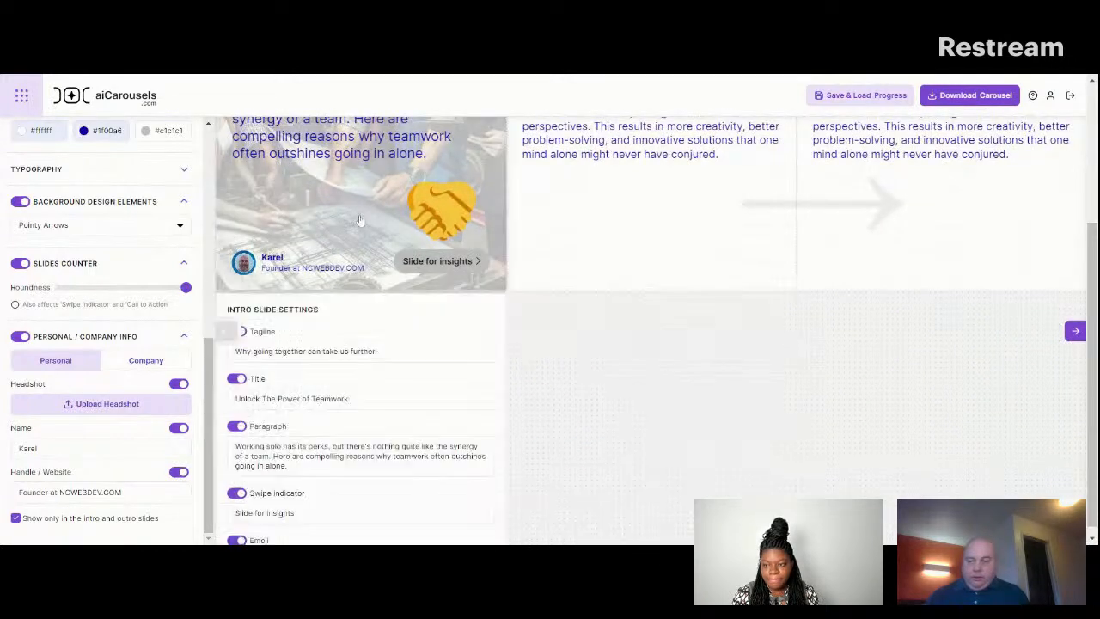
pyautogui.moveTo(1096, 361); pyautogui.dragTo(1096, 533)
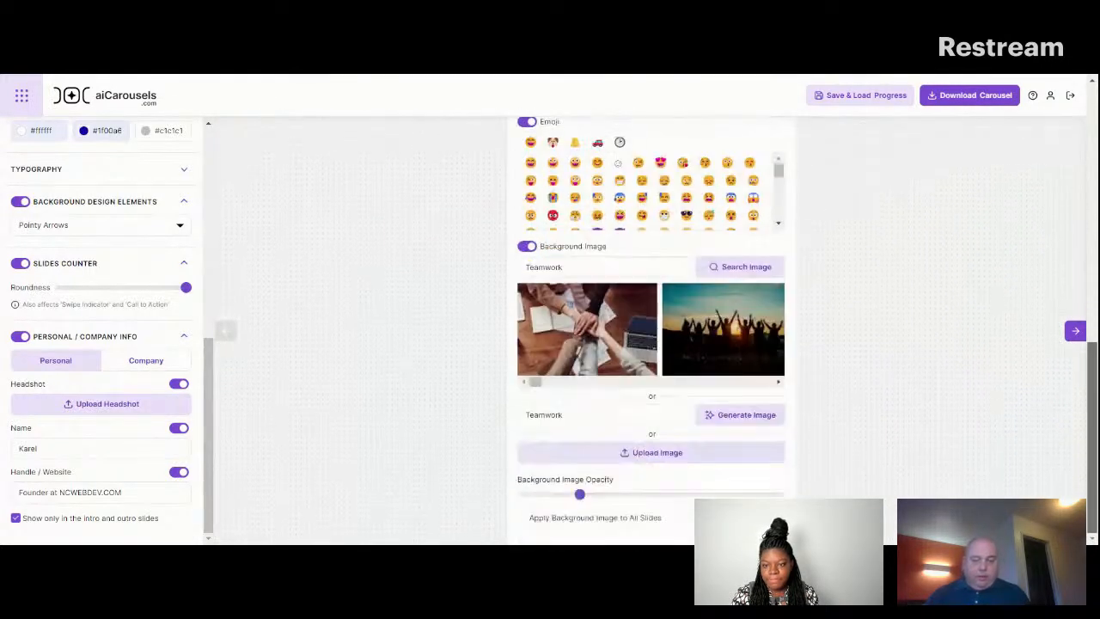
pyautogui.click(524, 520)
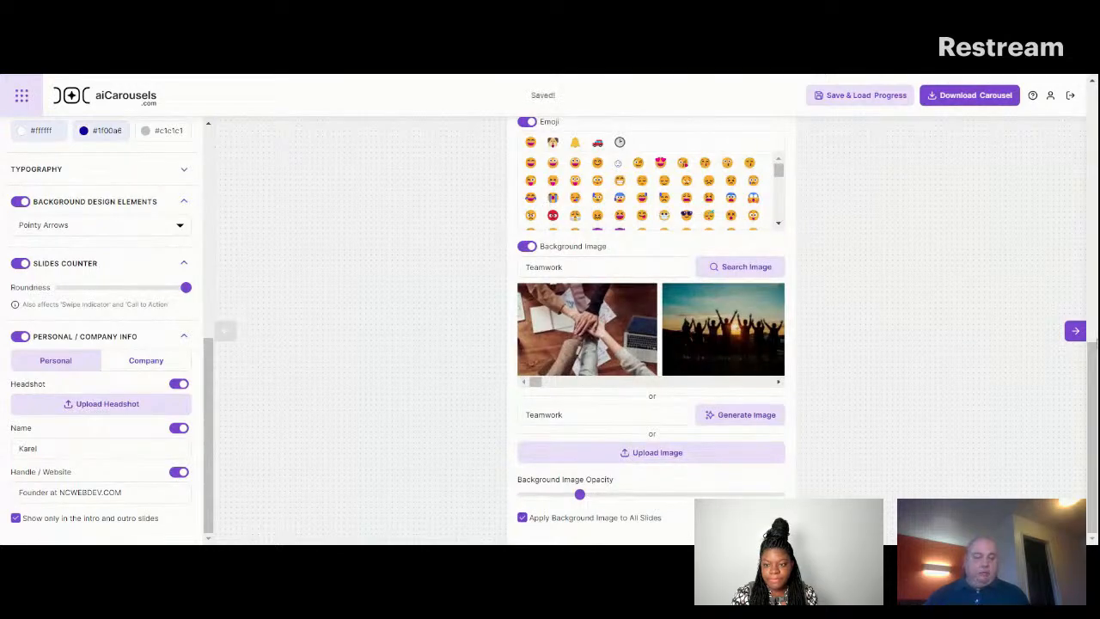
pyautogui.moveTo(1092, 430); pyautogui.dragTo(1093, 176)
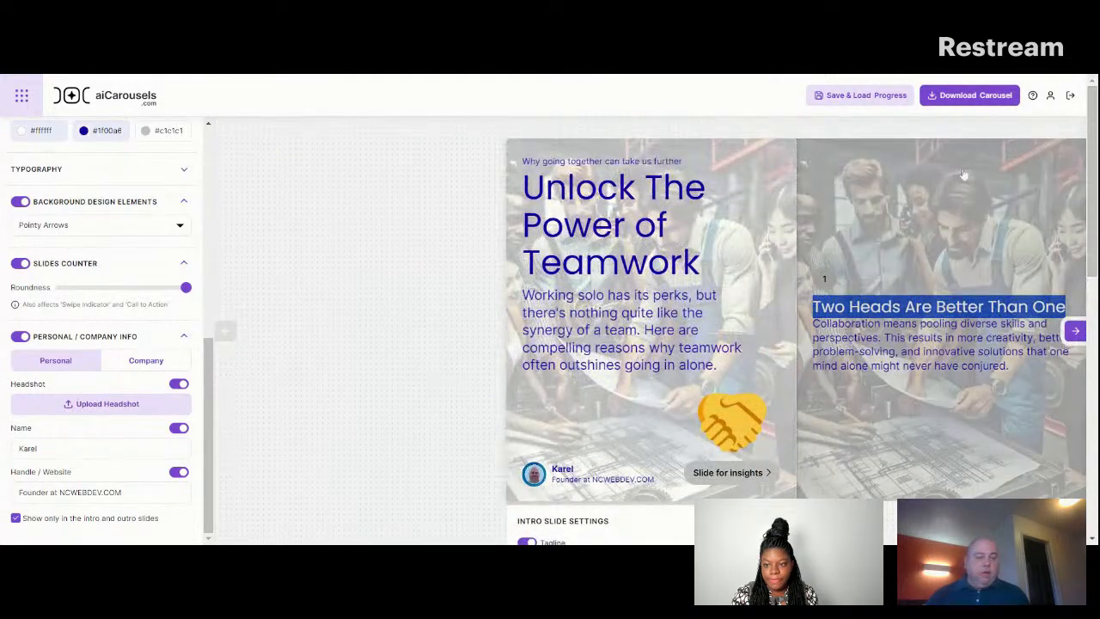
# Stop applying the intro slide's background image to all slides after checking it on the content slides.
pyautogui.click(1075, 332)
pyautogui.click(1076, 332)
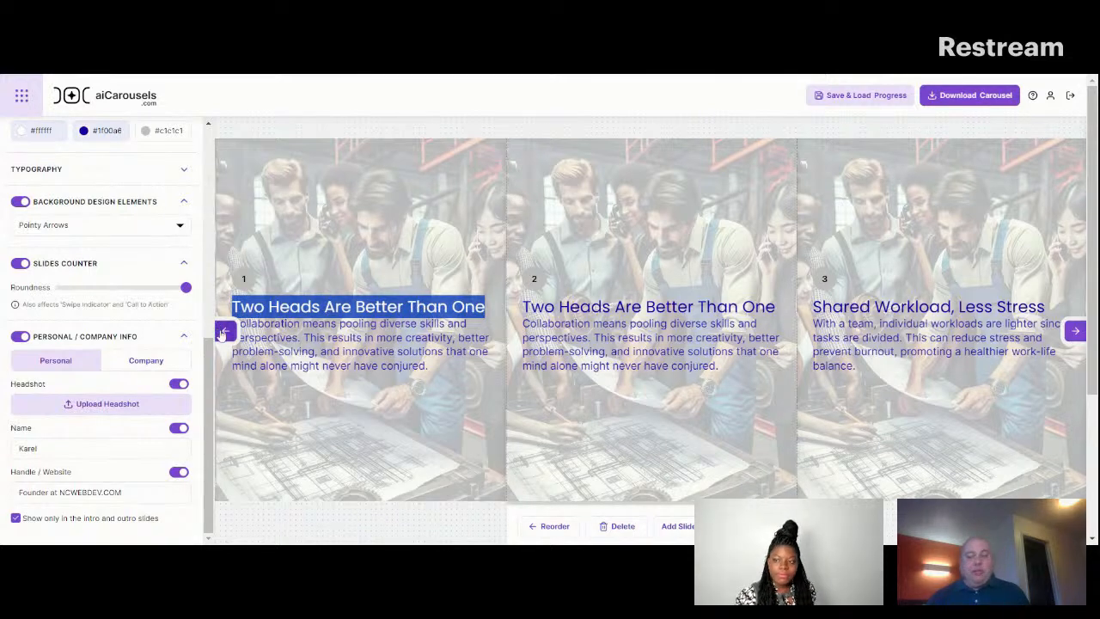
pyautogui.click(224, 332)
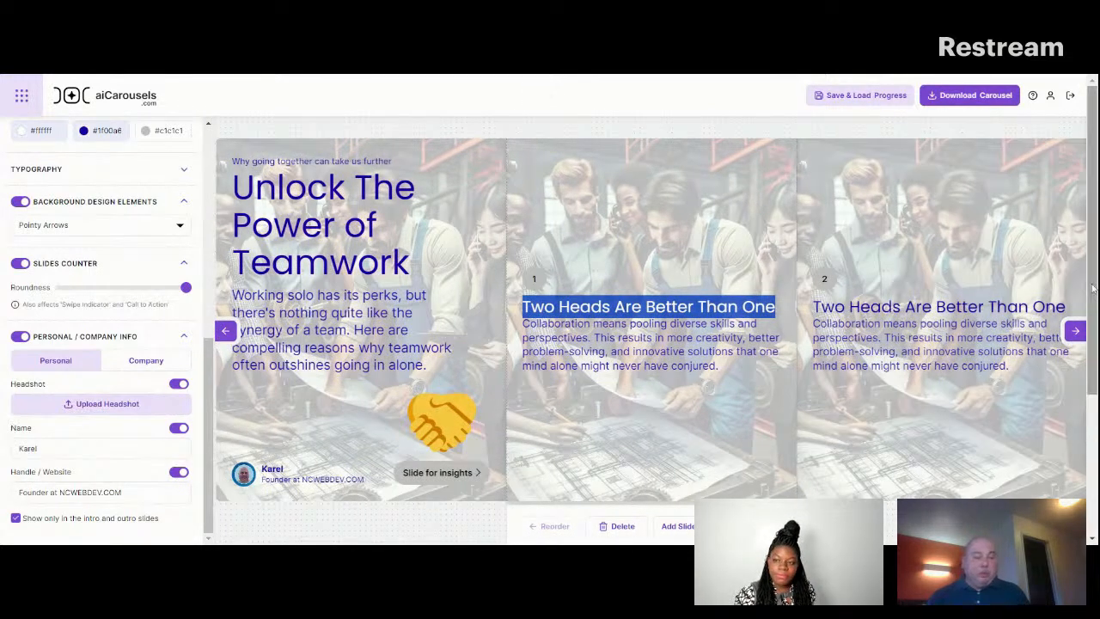
pyautogui.moveTo(1094, 292); pyautogui.dragTo(1095, 310)
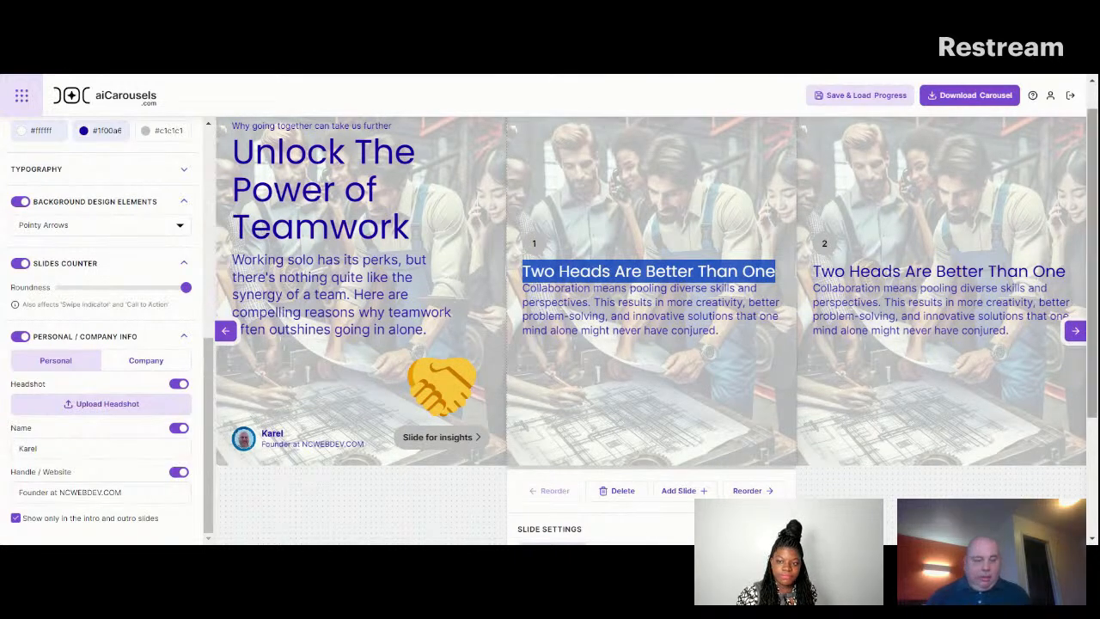
pyautogui.scroll(-2, 1095, 248)
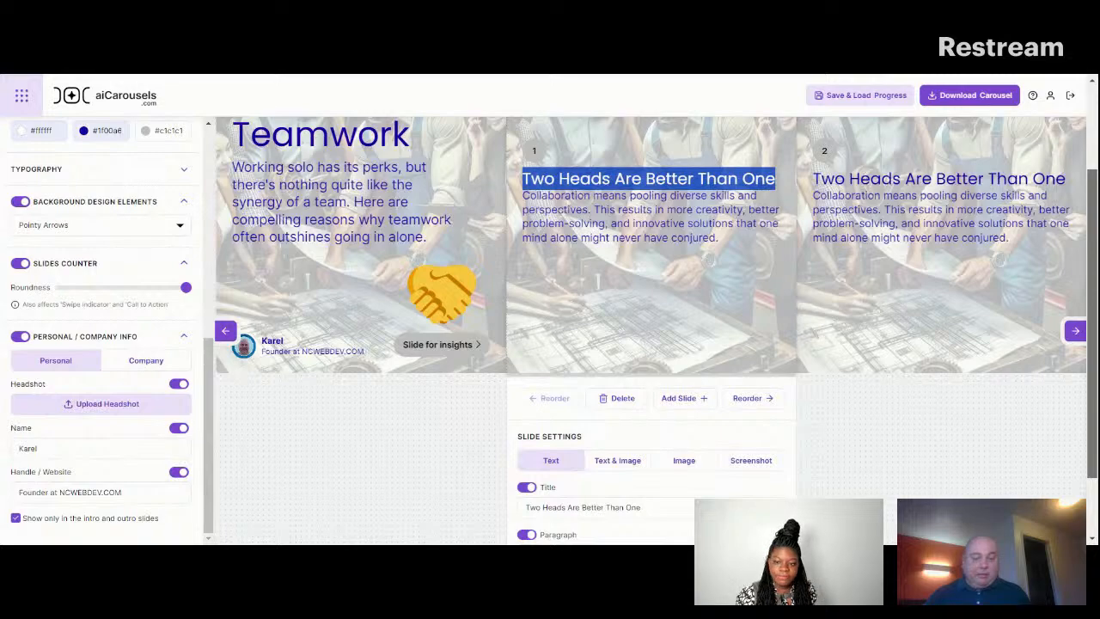
pyautogui.scroll(-1, 1094, 258)
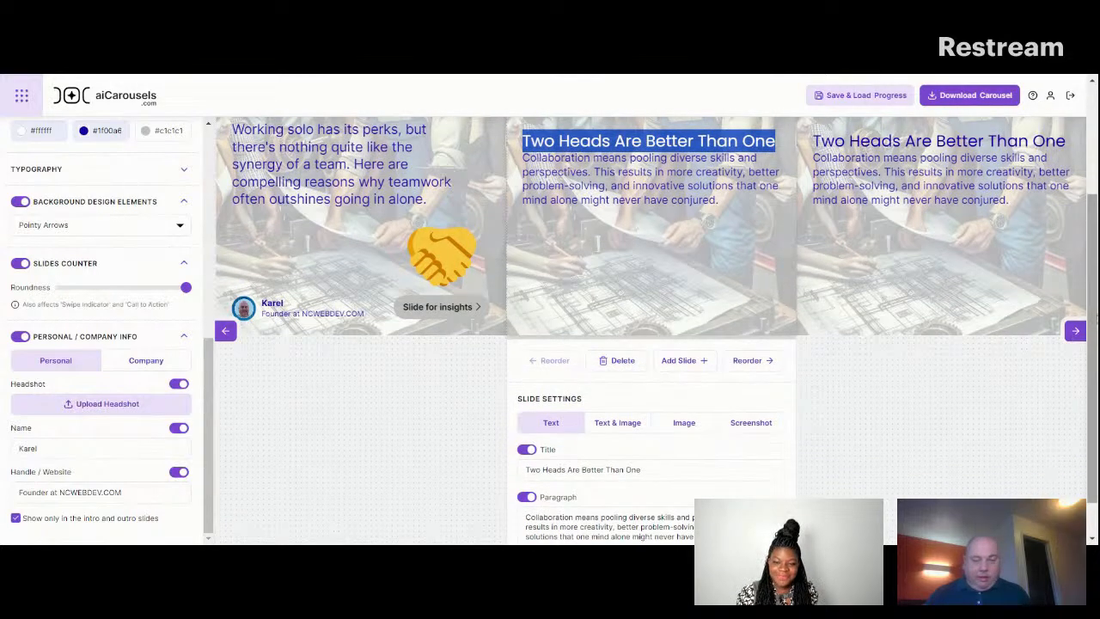
pyautogui.scroll(2, 1026, 272)
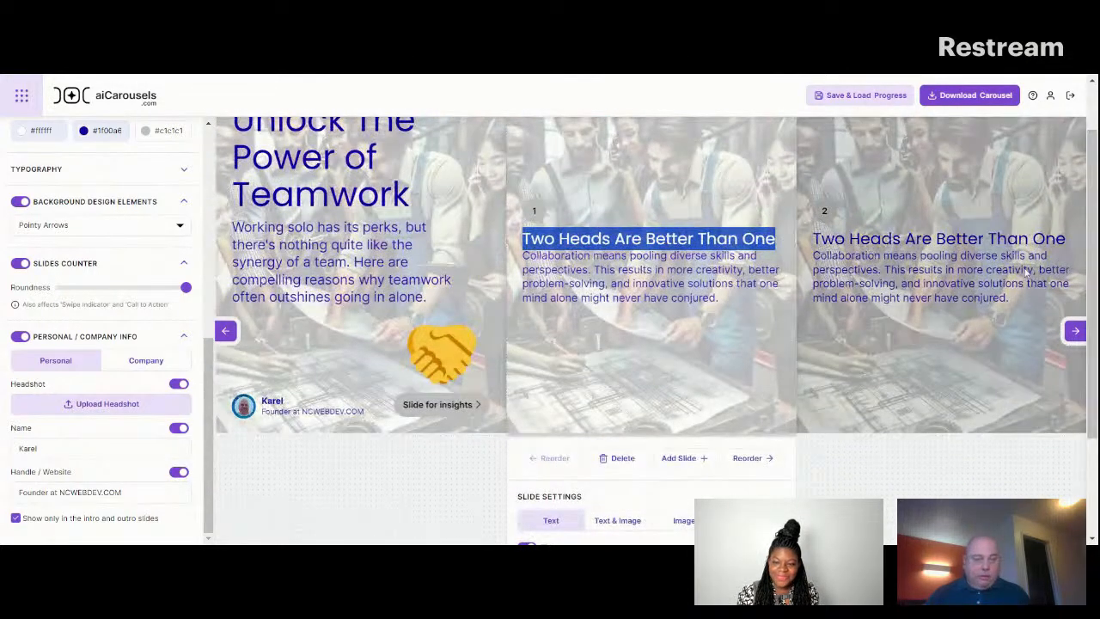
pyautogui.moveTo(1094, 235); pyautogui.dragTo(1095, 332)
pyautogui.click(343, 152)
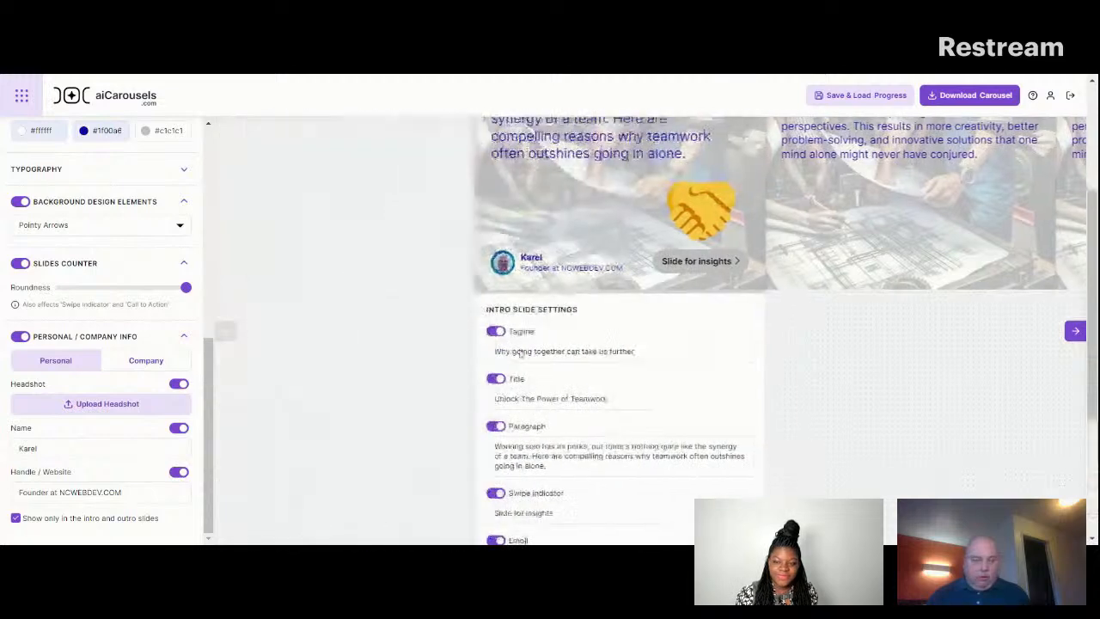
pyautogui.moveTo(1092, 288); pyautogui.dragTo(1092, 427)
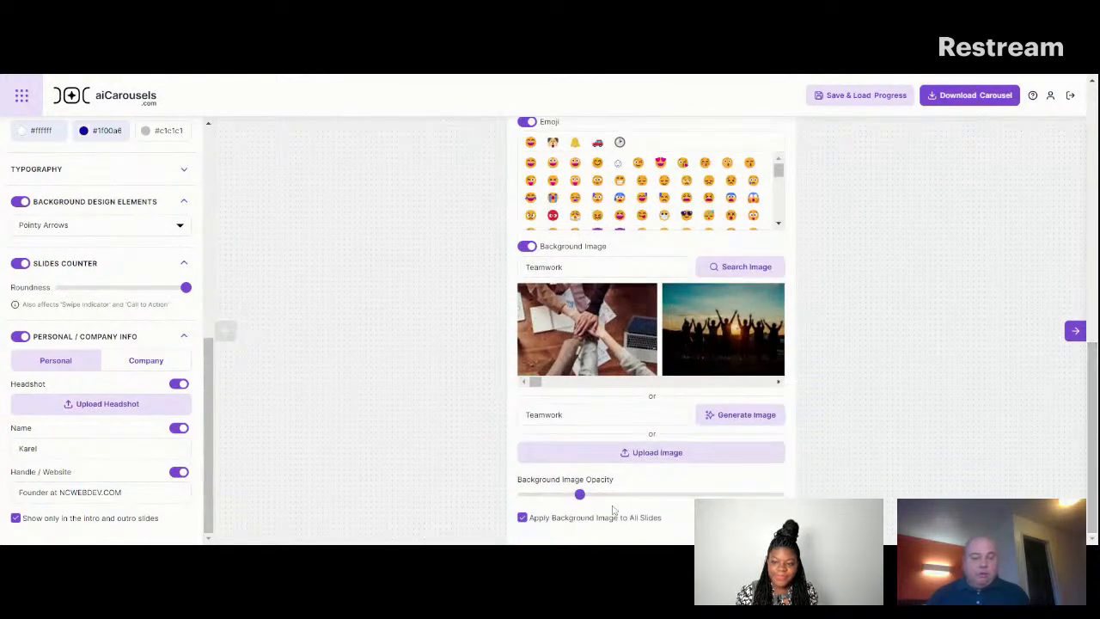
pyautogui.click(524, 519)
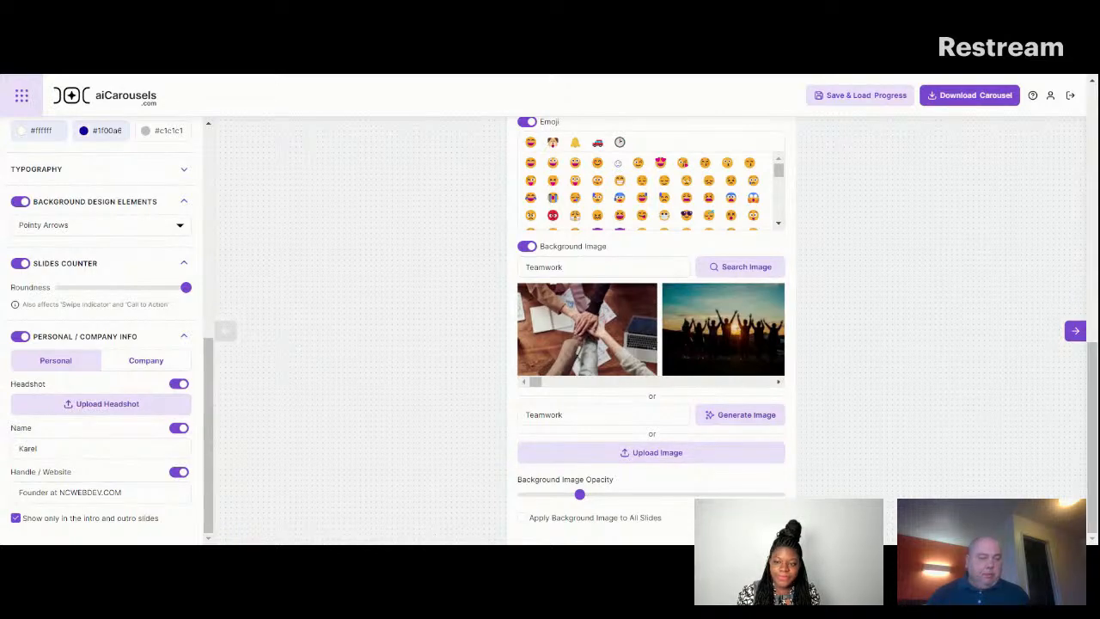
pyautogui.moveTo(1093, 430); pyautogui.dragTo(1092, 174)
# Set the first content slide to the Text & Image layout and upload the picture of two profiles with a light bulb.
pyautogui.click(971, 234)
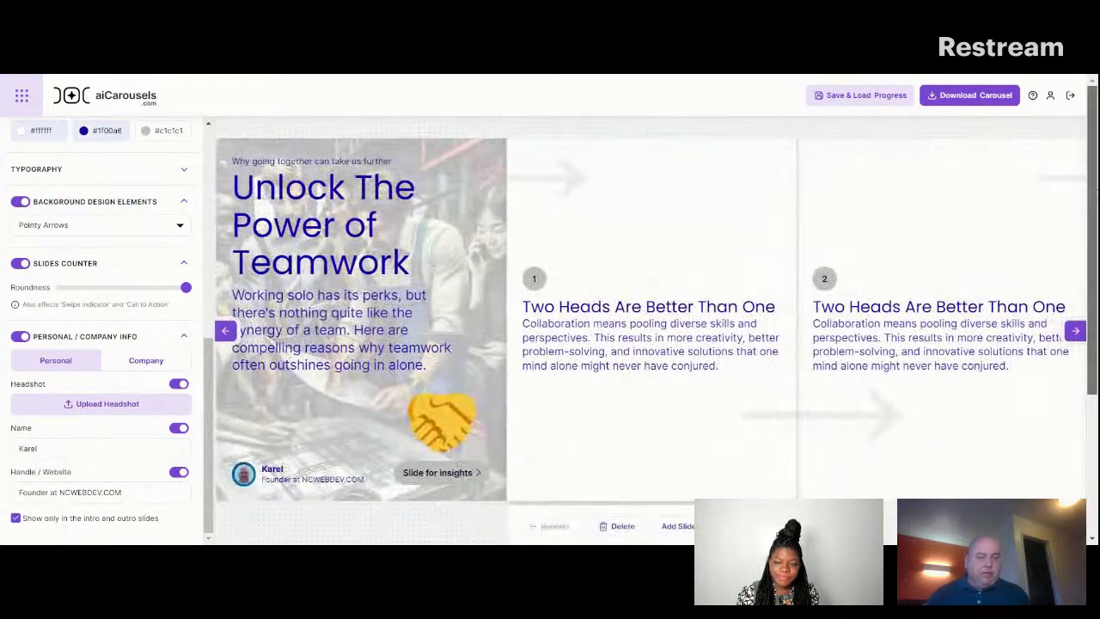
pyautogui.scroll(-3, 654, 326)
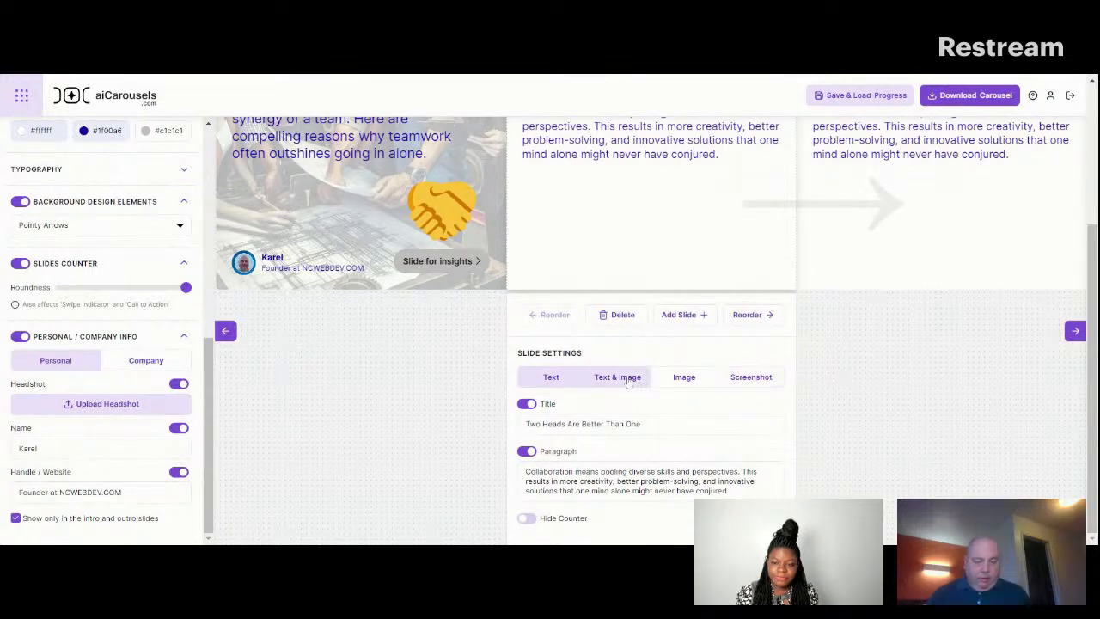
pyautogui.click(628, 384)
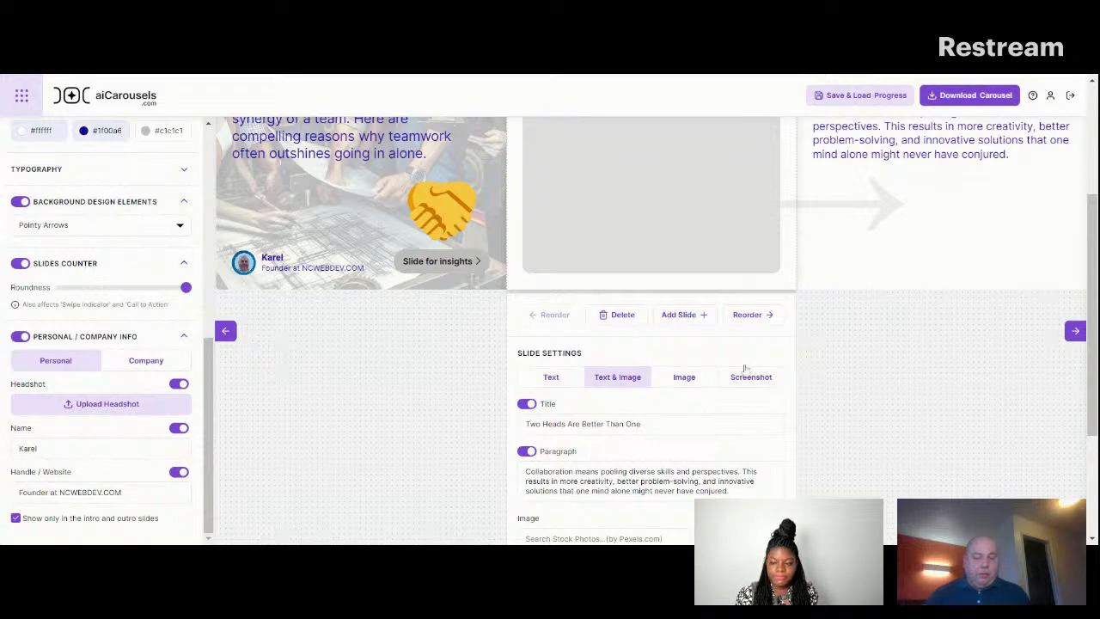
pyautogui.scroll(-1, 1094, 346)
pyautogui.scroll(-2, 1094, 346)
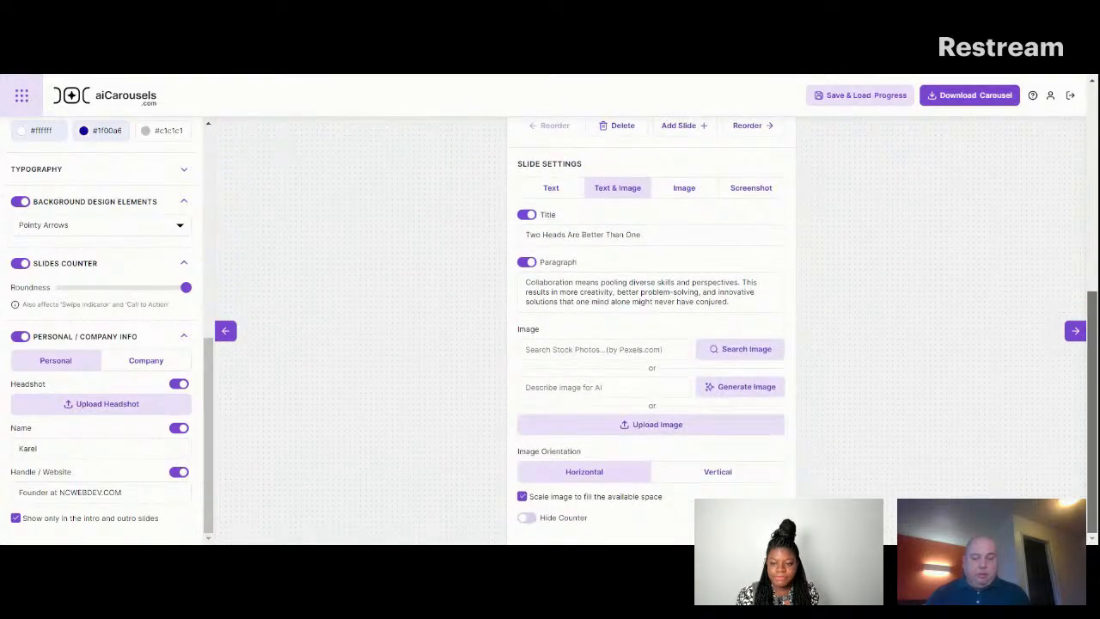
pyautogui.click(704, 424)
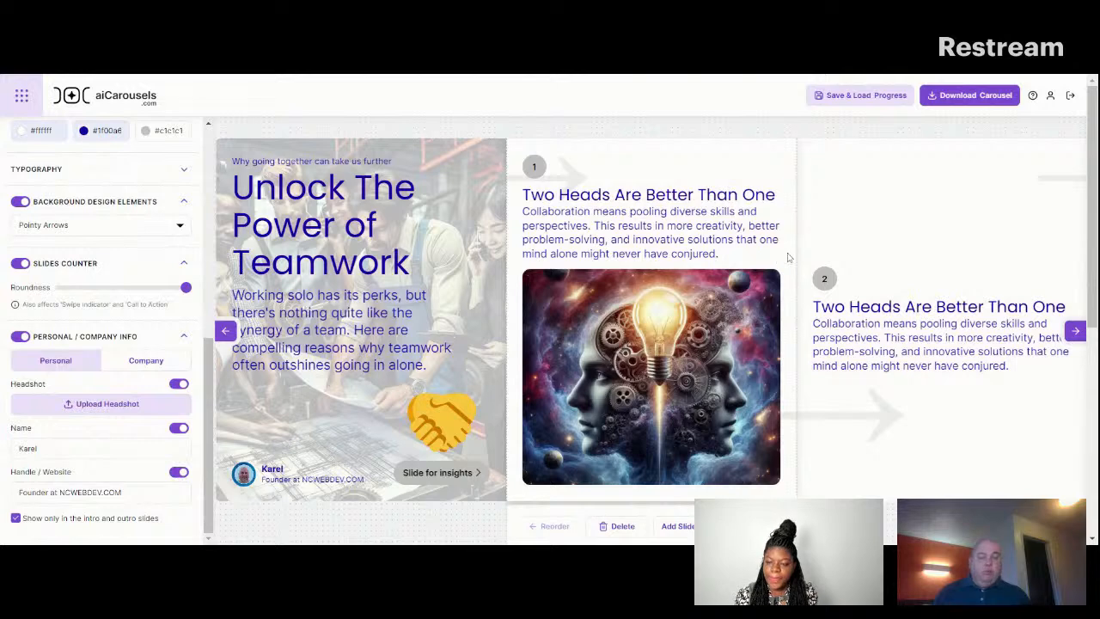
pyautogui.moveTo(671, 296)
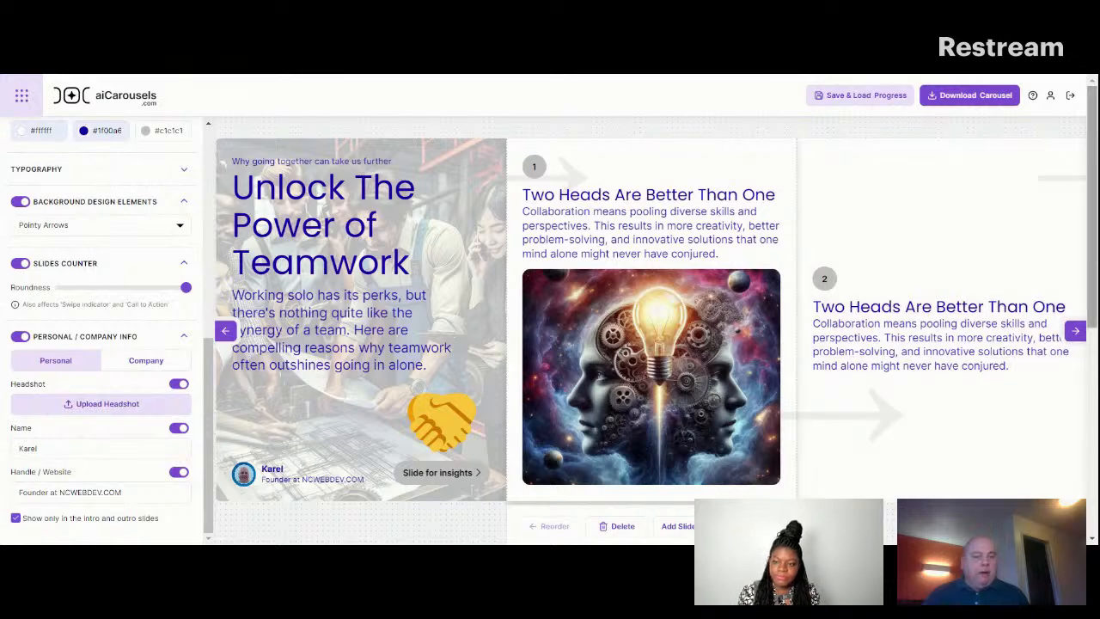
# Delete the duplicate text-only slide "Two Heads Are Better Than One", numbered 2.
pyautogui.moveTo(1095, 150)
pyautogui.mouseDown()
pyautogui.moveTo(1071, 321)
pyautogui.moveTo(1074, 183)
pyautogui.moveTo(1066, 355)
pyautogui.moveTo(1092, 285)
pyautogui.moveTo(1092, 159)
pyautogui.mouseUp()
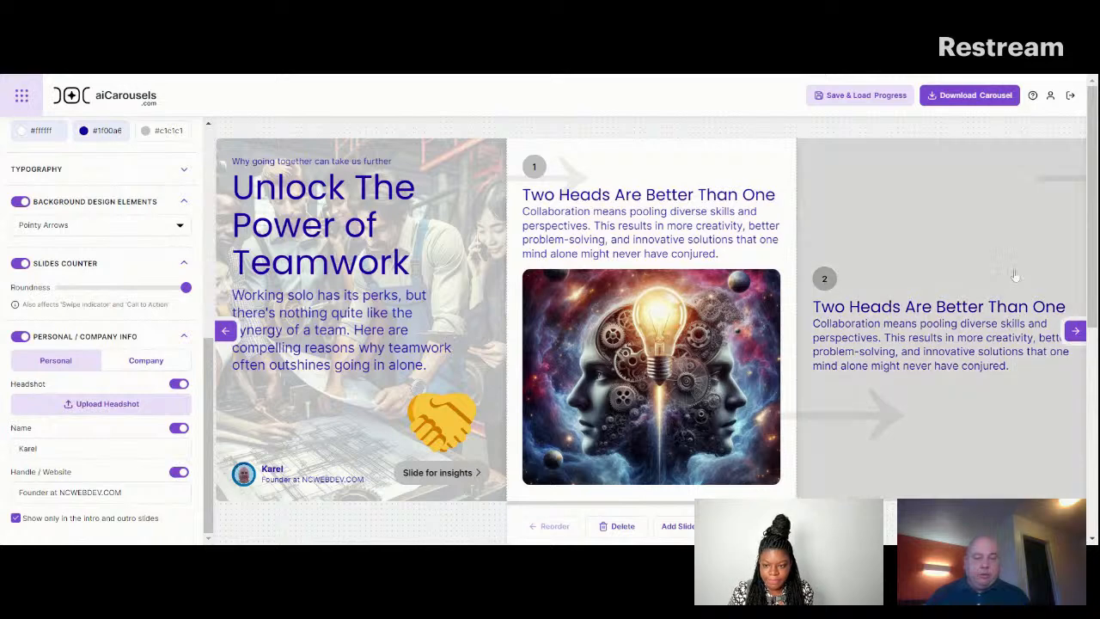
pyautogui.click(1076, 332)
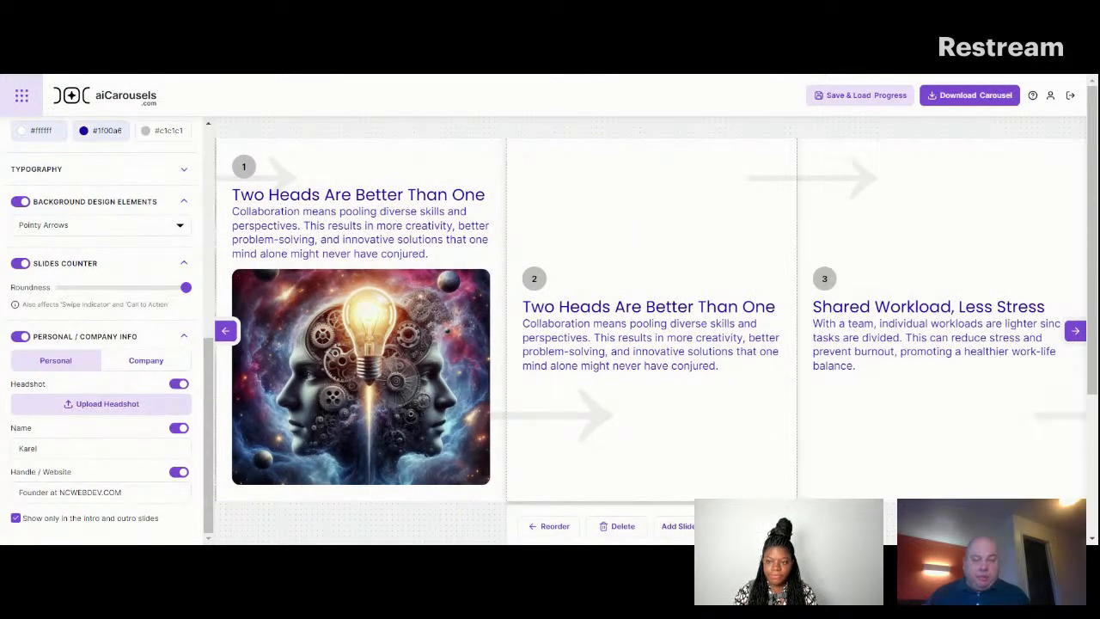
pyautogui.scroll(-2, 722, 289)
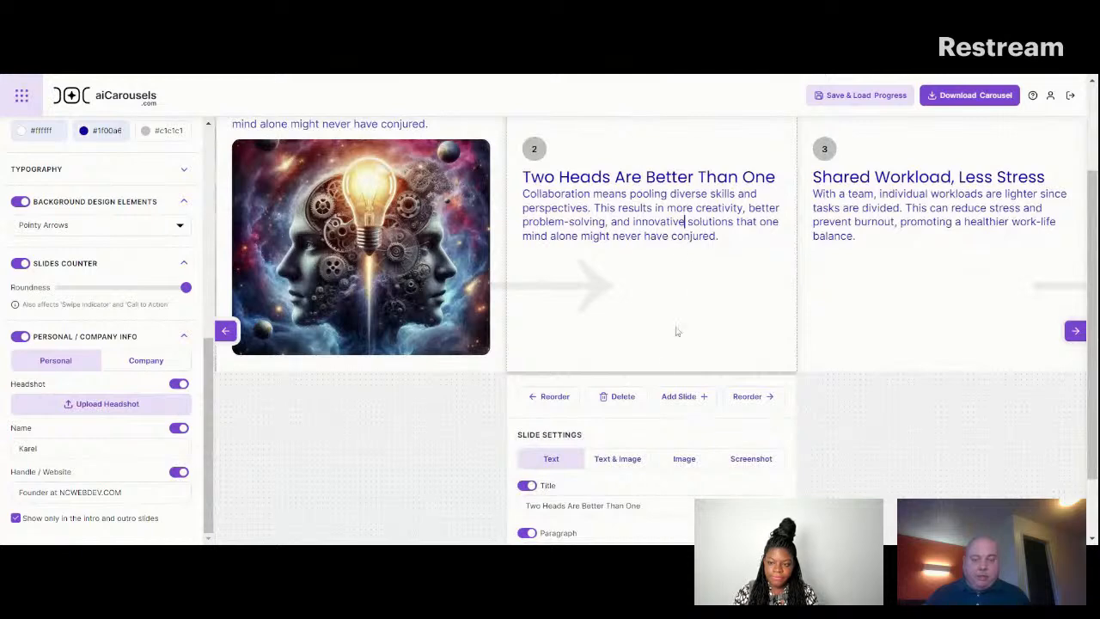
pyautogui.click(618, 399)
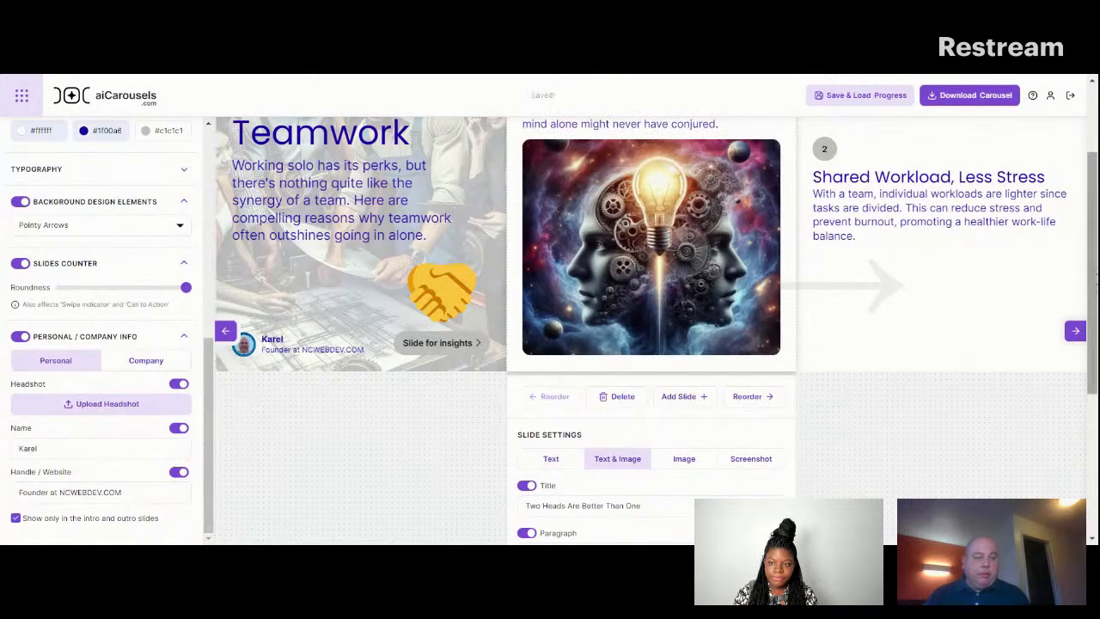
# Select the "Two Heads Are Better Than One" slide with the image and add a new slide from it.
pyautogui.click(1075, 331)
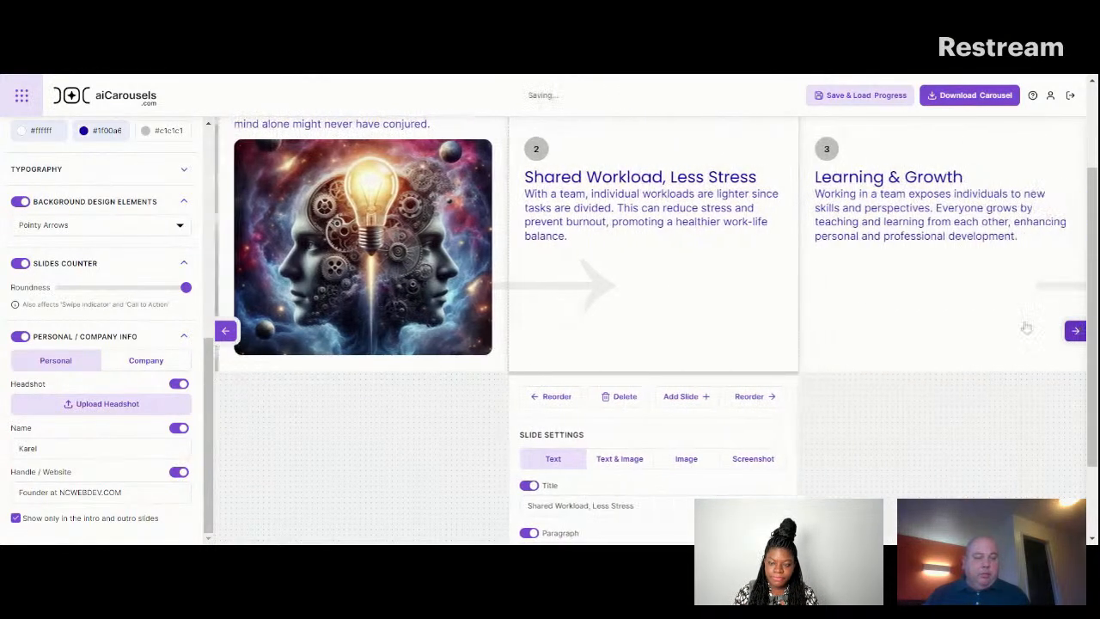
pyautogui.click(447, 294)
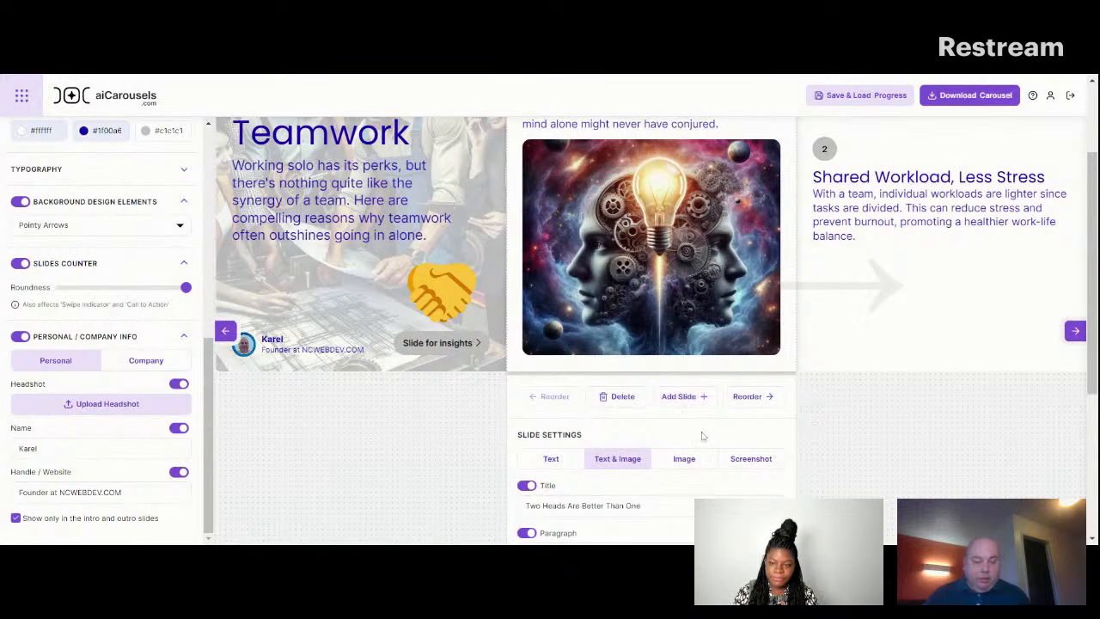
pyautogui.click(687, 402)
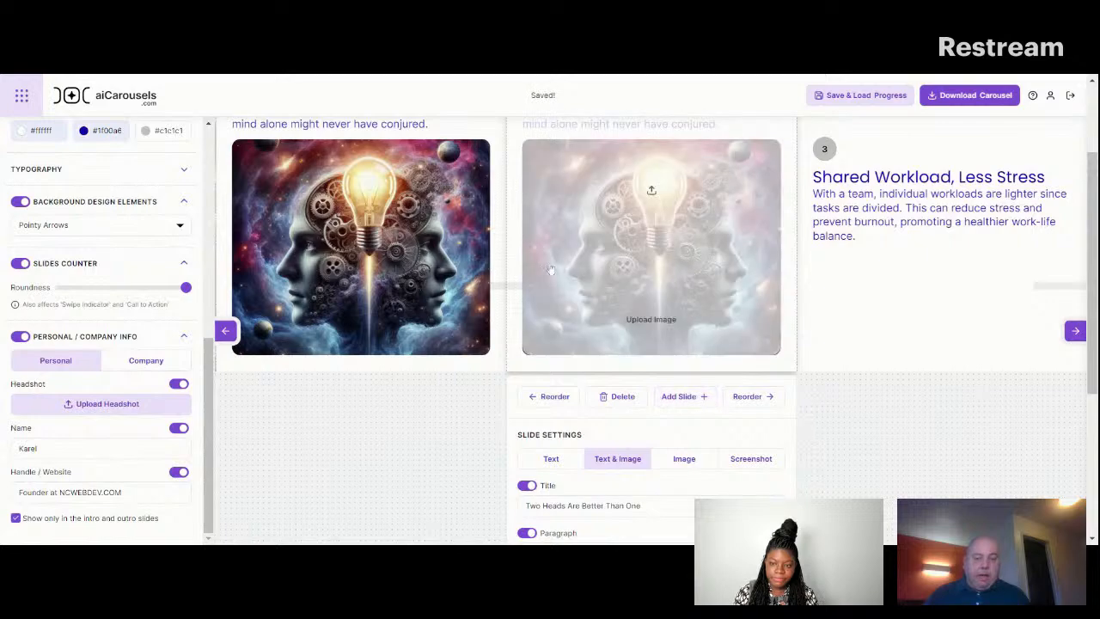
# Reorder the added "Two Heads Are Better Than One" slide to just before the outro slide and delete it.
pyautogui.click(748, 397)
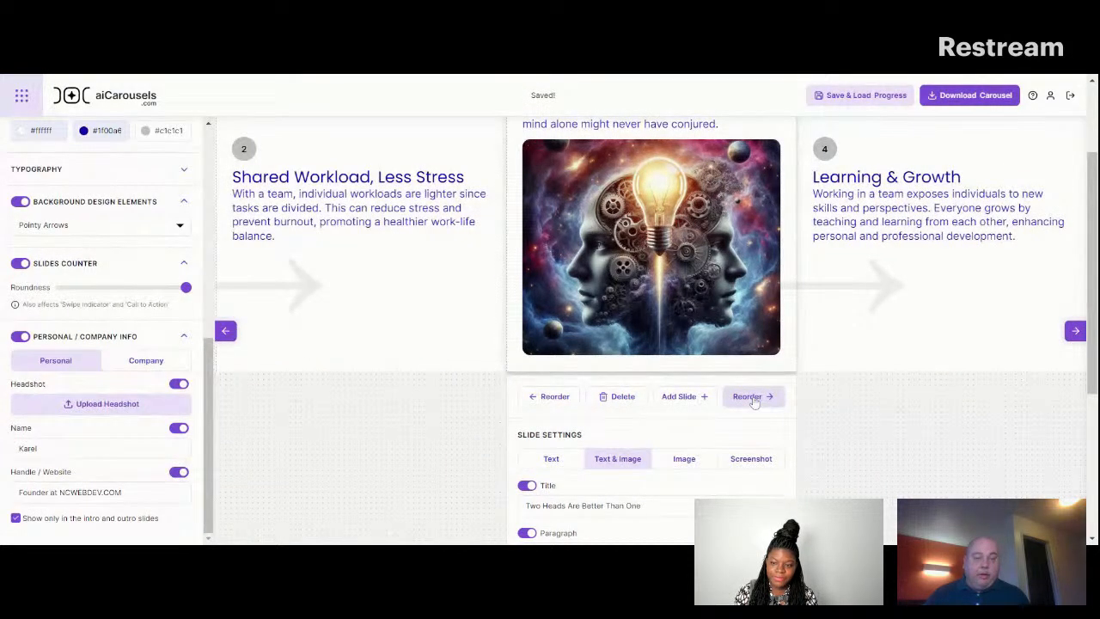
pyautogui.click(755, 401)
pyautogui.click(755, 400)
pyautogui.click(755, 401)
pyautogui.click(755, 401)
pyautogui.moveTo(1093, 247); pyautogui.dragTo(1093, 181)
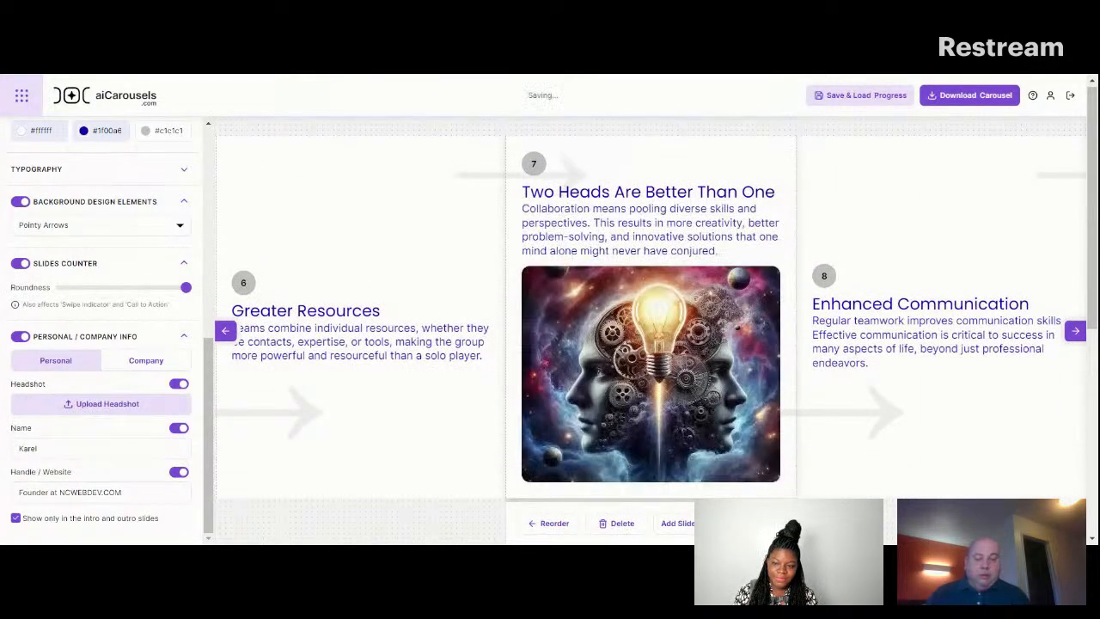
pyautogui.click(753, 524)
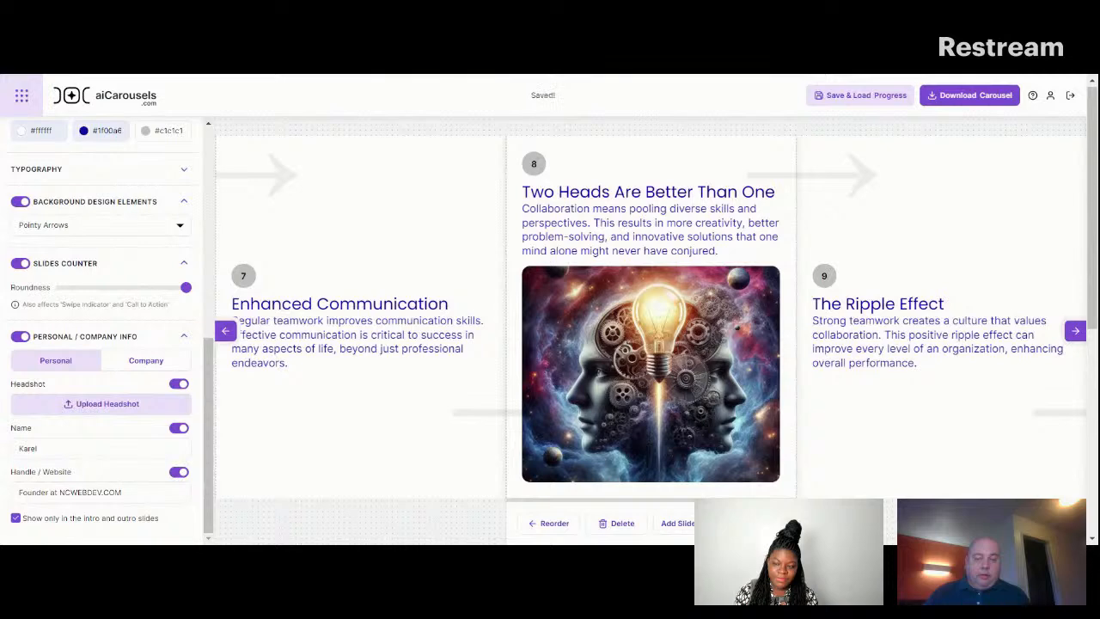
pyautogui.click(753, 524)
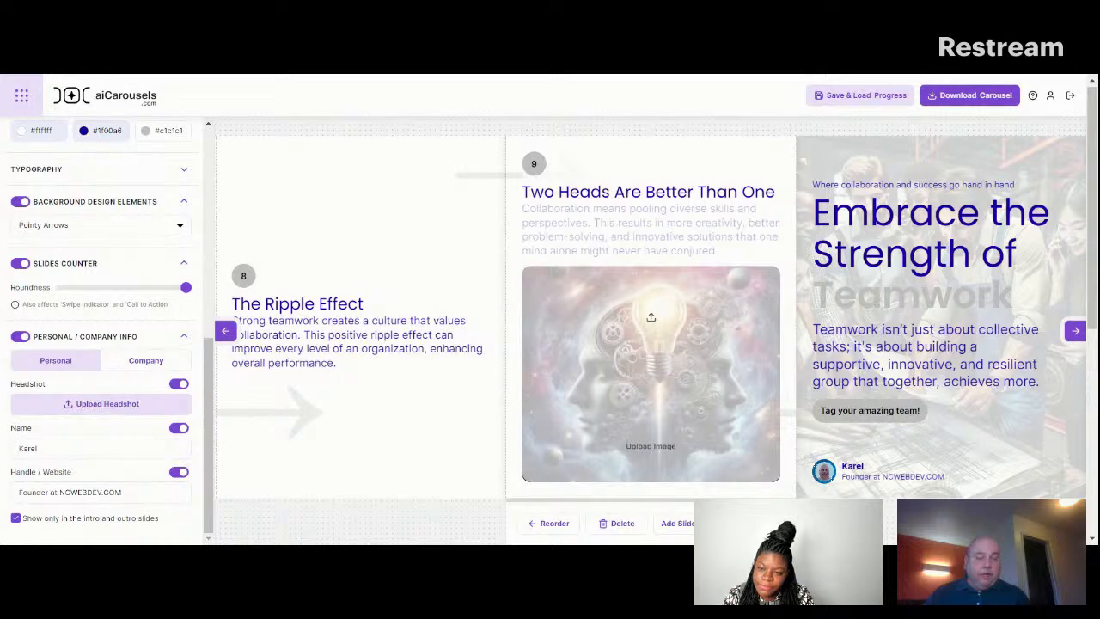
pyautogui.click(622, 523)
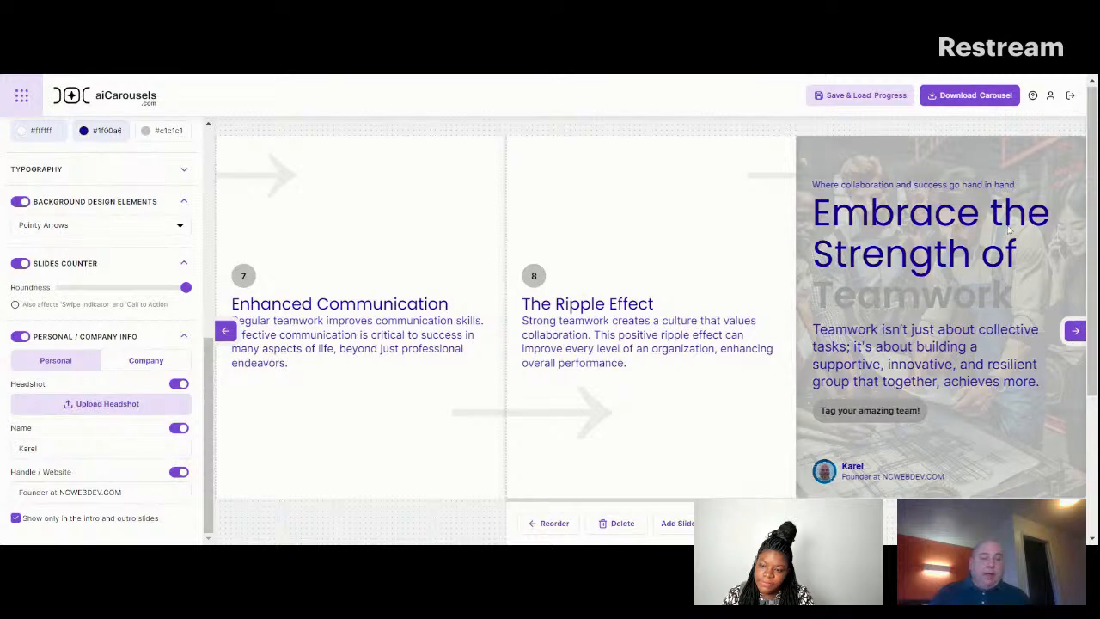
# Try a much higher background image opacity on the outro slide and lower it again.
pyautogui.click(1077, 331)
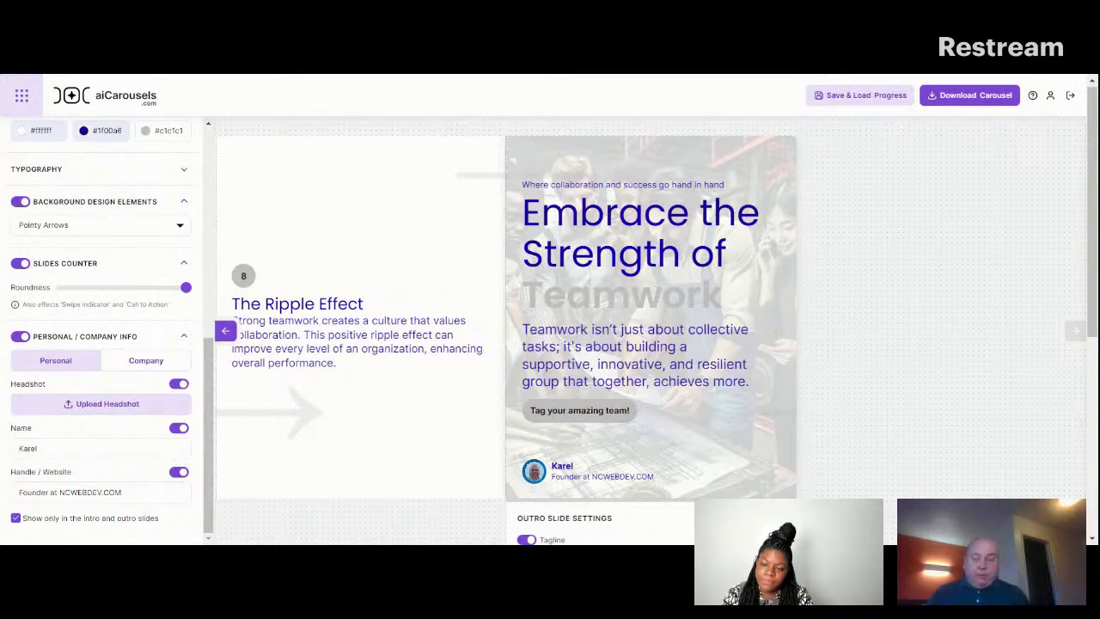
pyautogui.moveTo(1095, 201); pyautogui.dragTo(1095, 397)
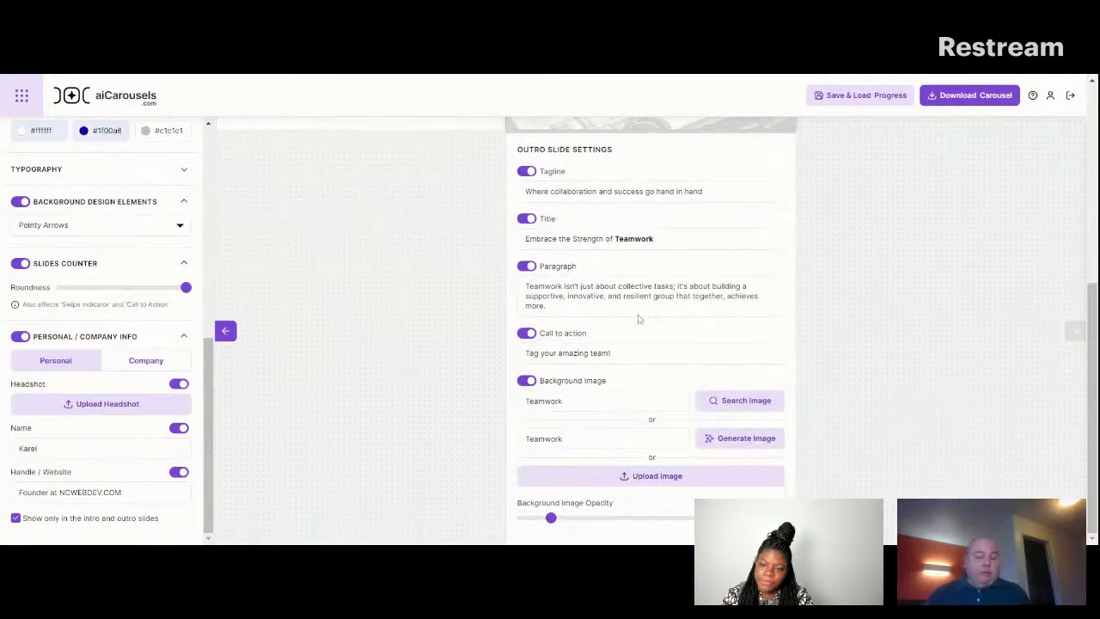
pyautogui.moveTo(551, 517); pyautogui.dragTo(692, 518)
pyautogui.moveTo(1092, 395); pyautogui.dragTo(1092, 196)
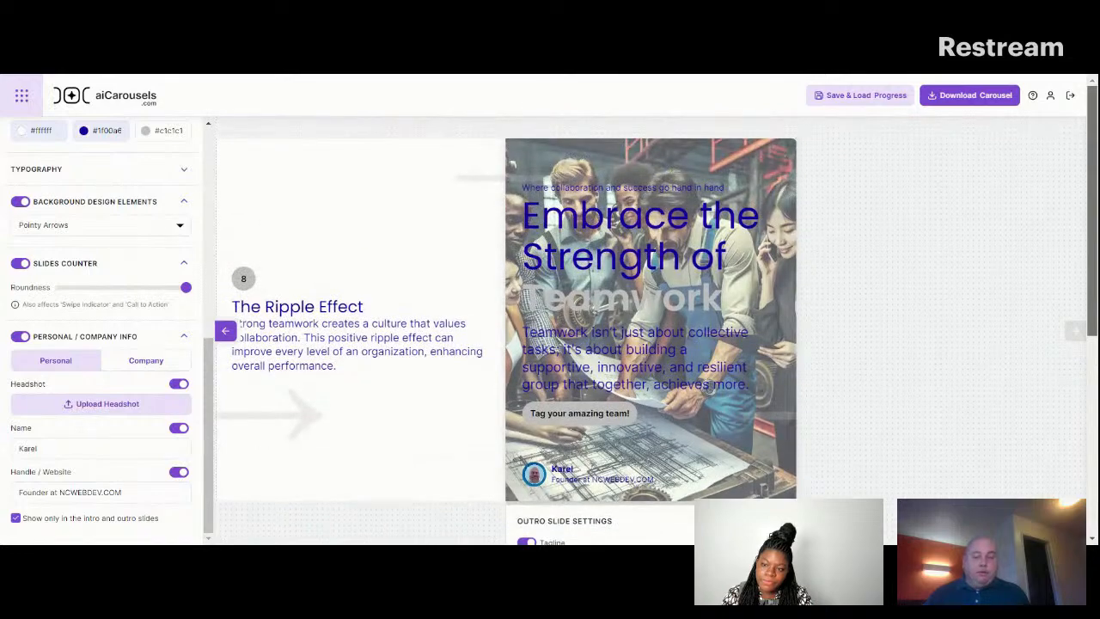
pyautogui.scroll(-4, 512, 163)
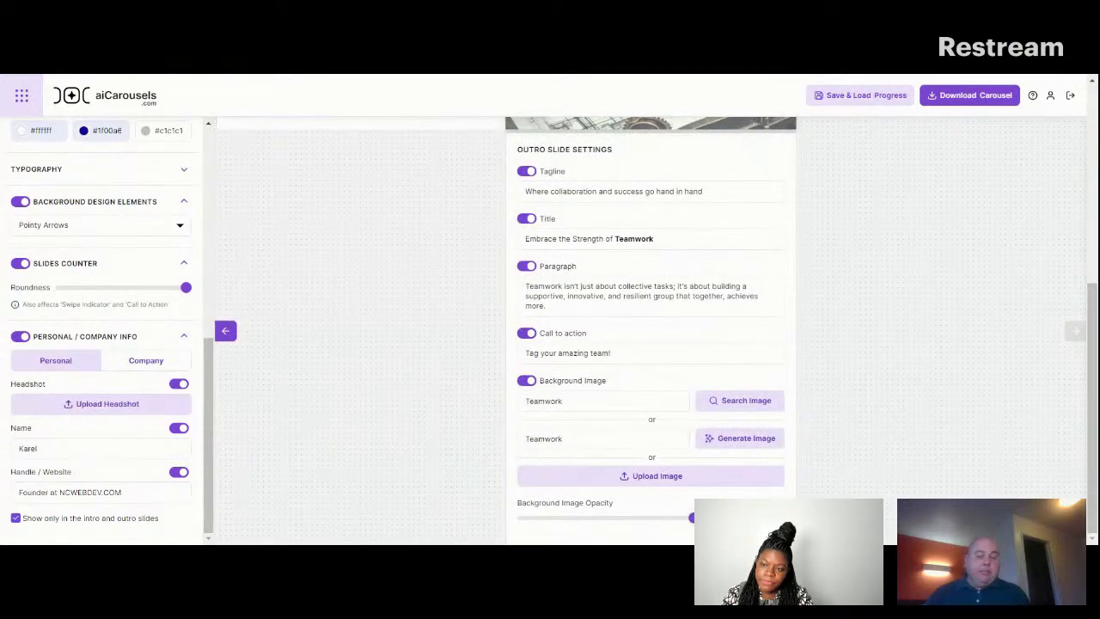
pyautogui.click(551, 518)
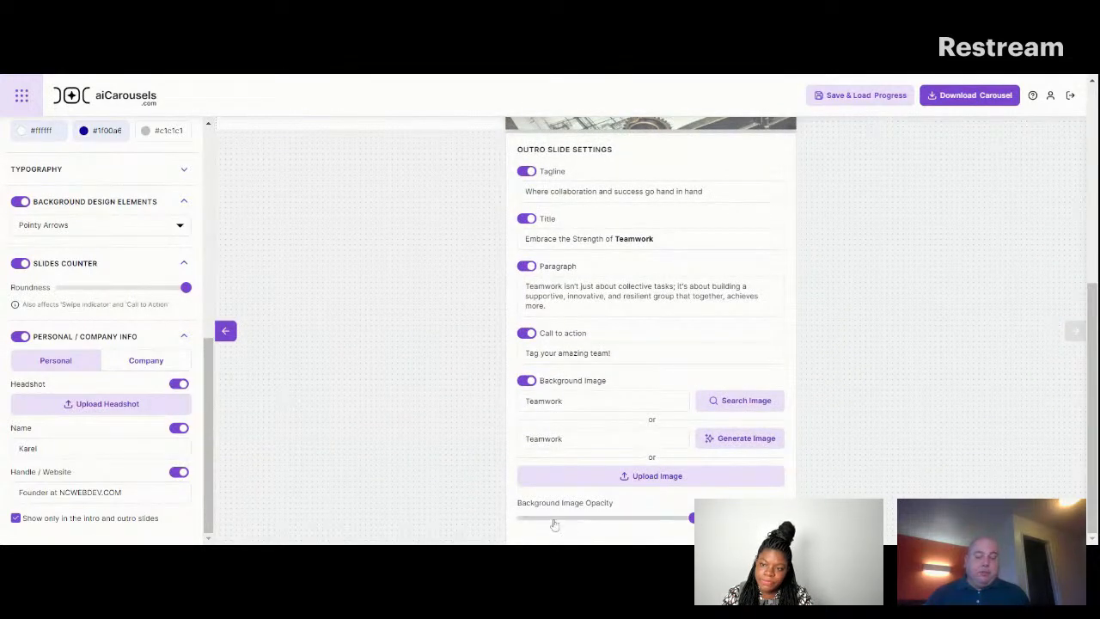
# Download the carousel and generate an AI caption with emojis for the topic "Unlock The Power of Teamwork".
pyautogui.click(226, 339)
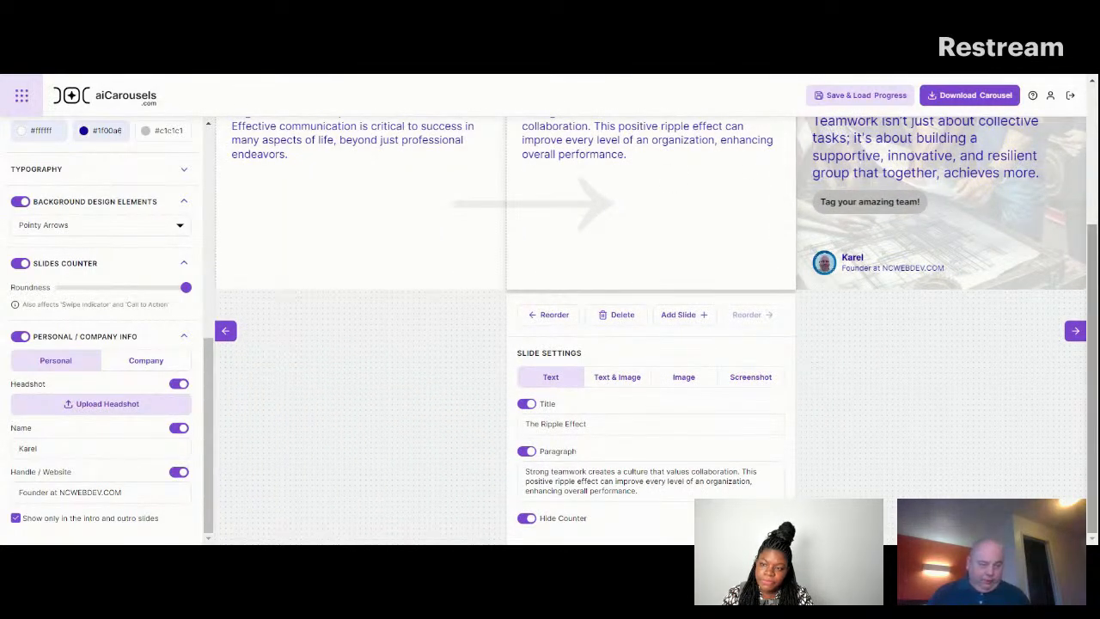
pyautogui.scroll(3, 449, 280)
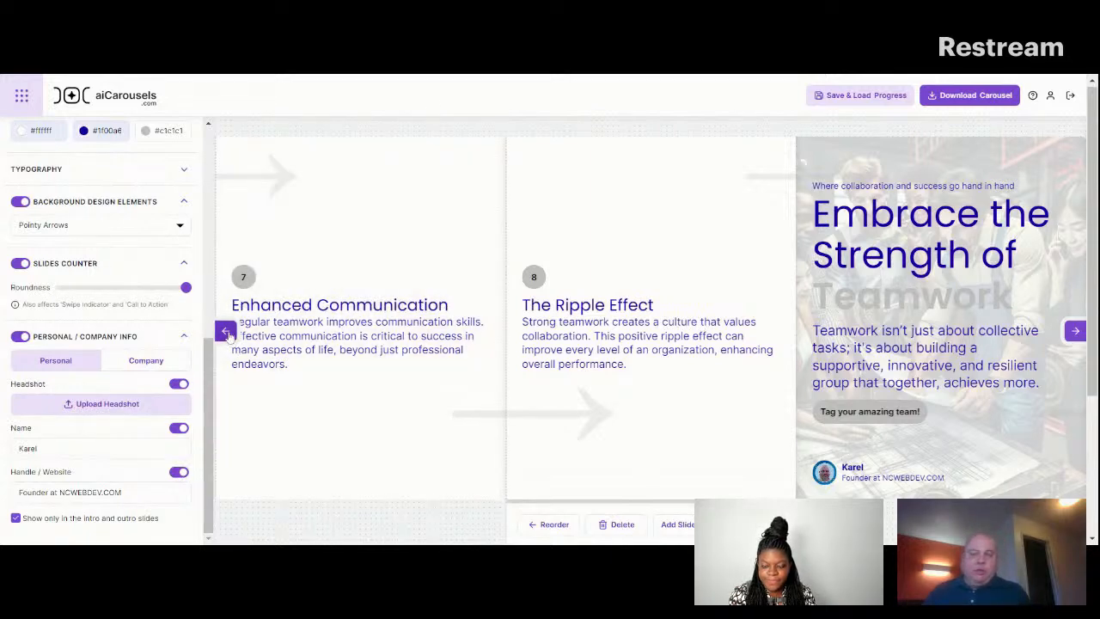
pyautogui.click(225, 332)
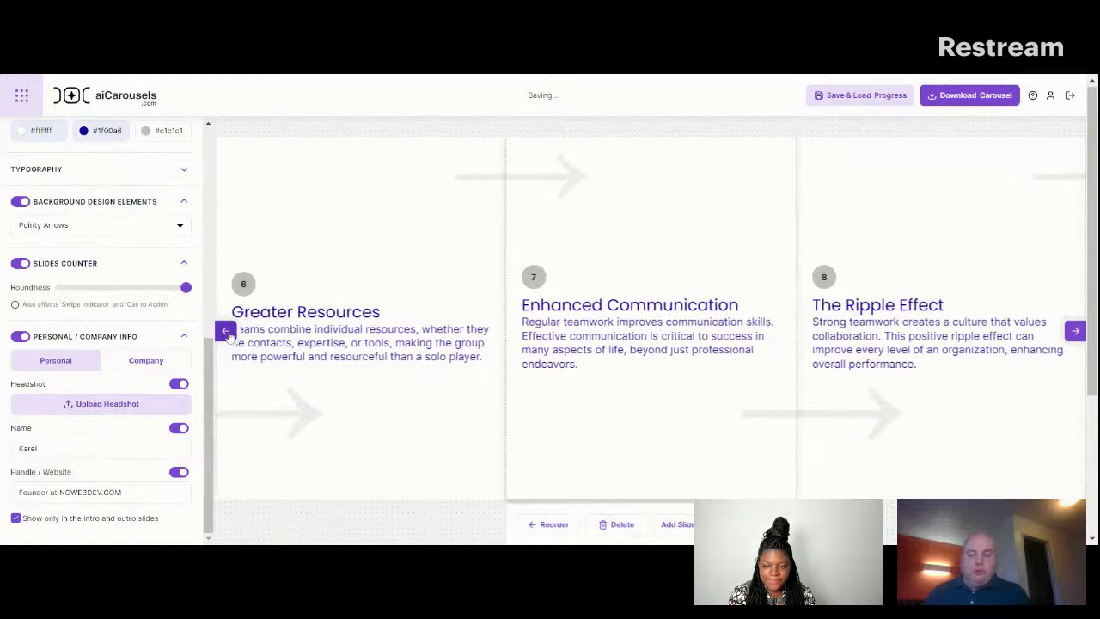
pyautogui.click(225, 332)
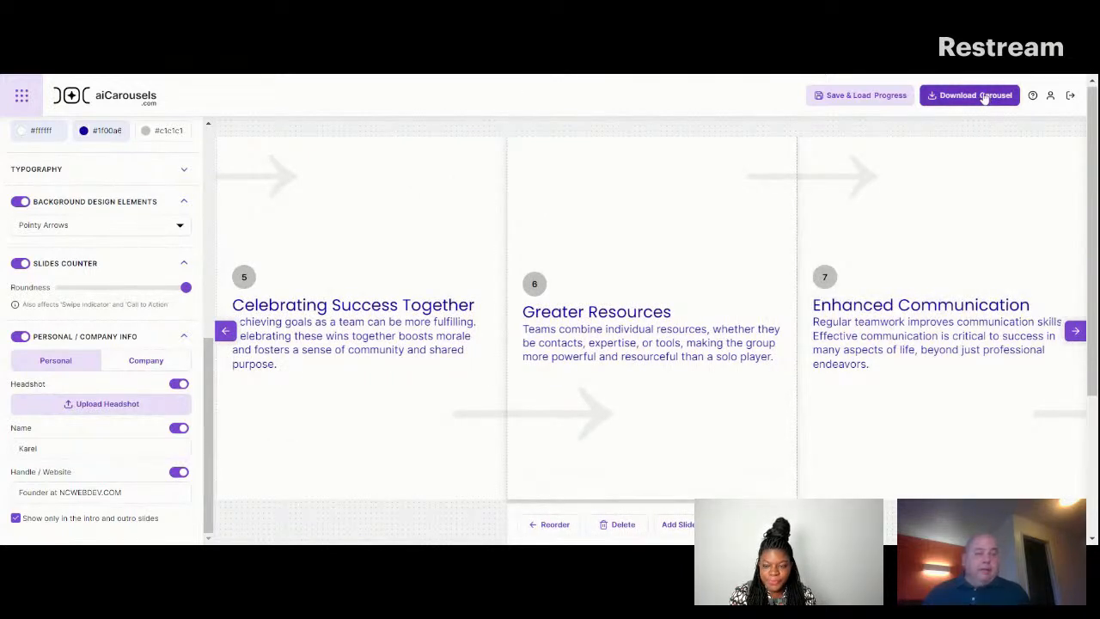
pyautogui.click(985, 97)
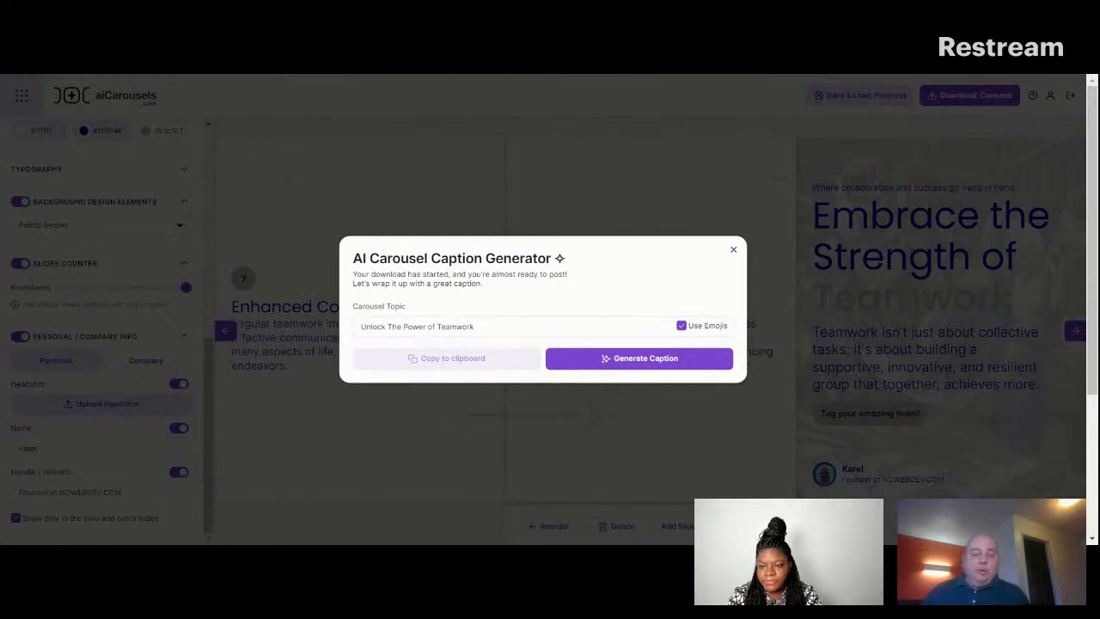
pyautogui.click(580, 364)
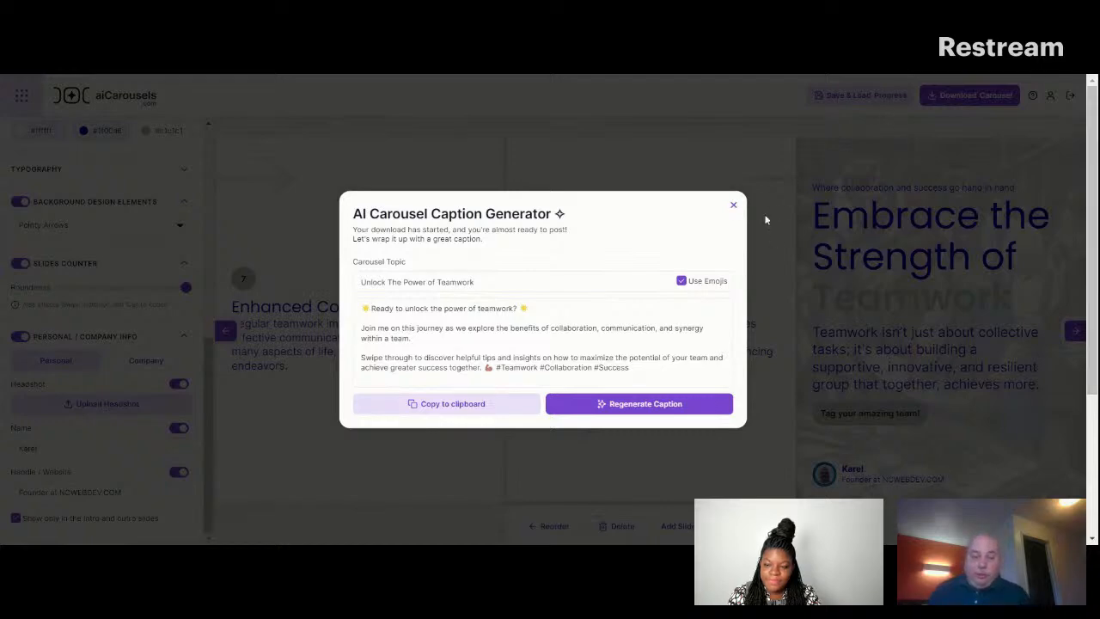
pyautogui.click(733, 204)
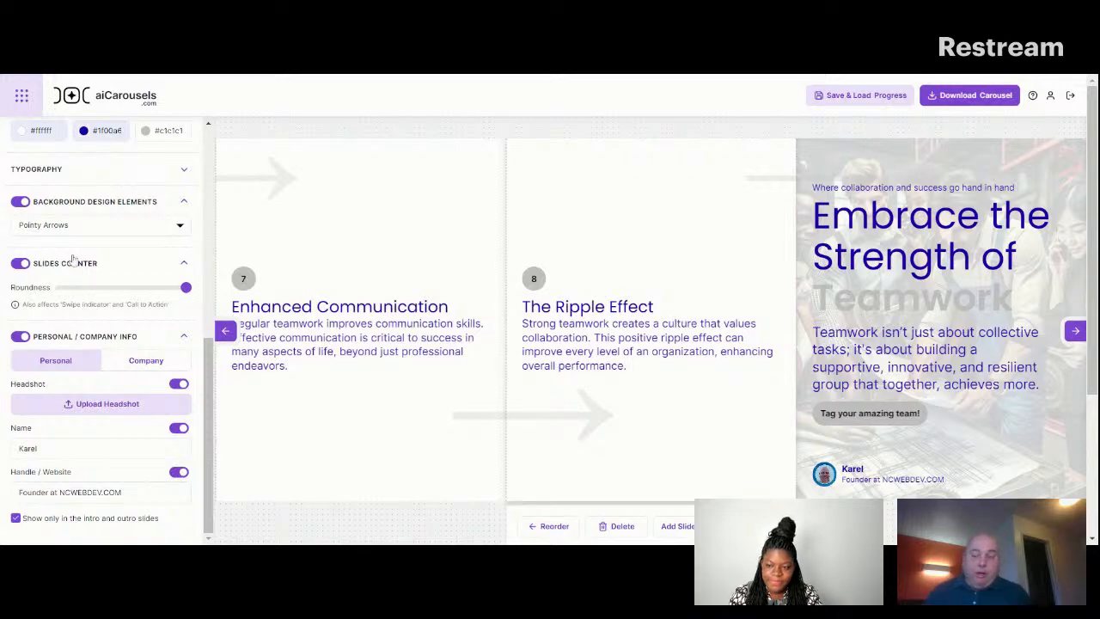
# Change the carousel's background design element to Pulse Radar.
pyautogui.click(225, 332)
pyautogui.click(225, 332)
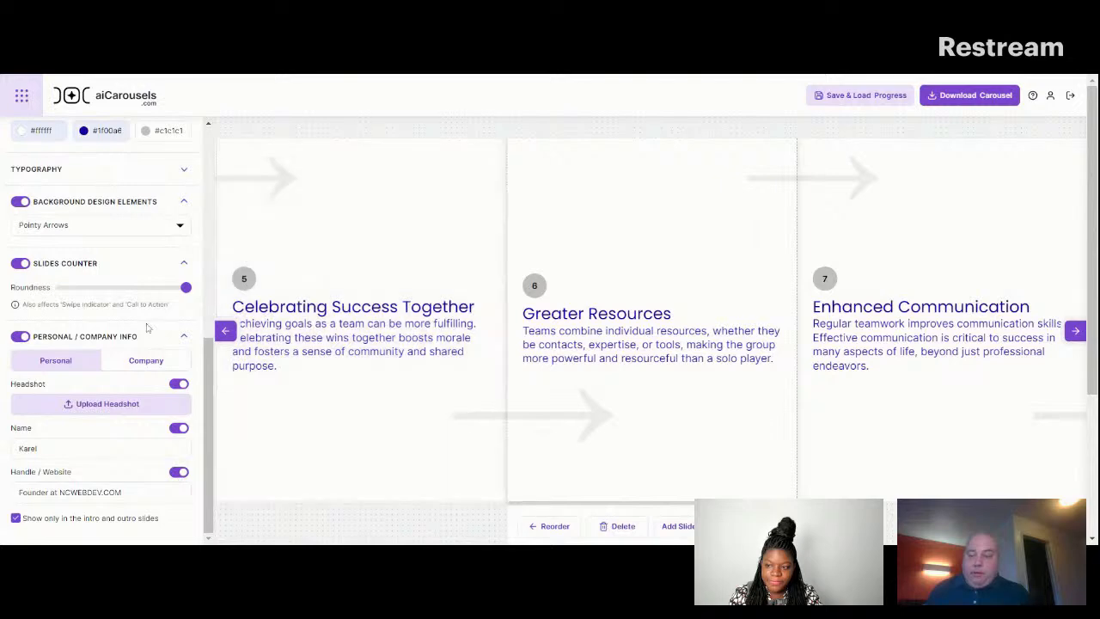
pyautogui.click(179, 225)
pyautogui.click(336, 374)
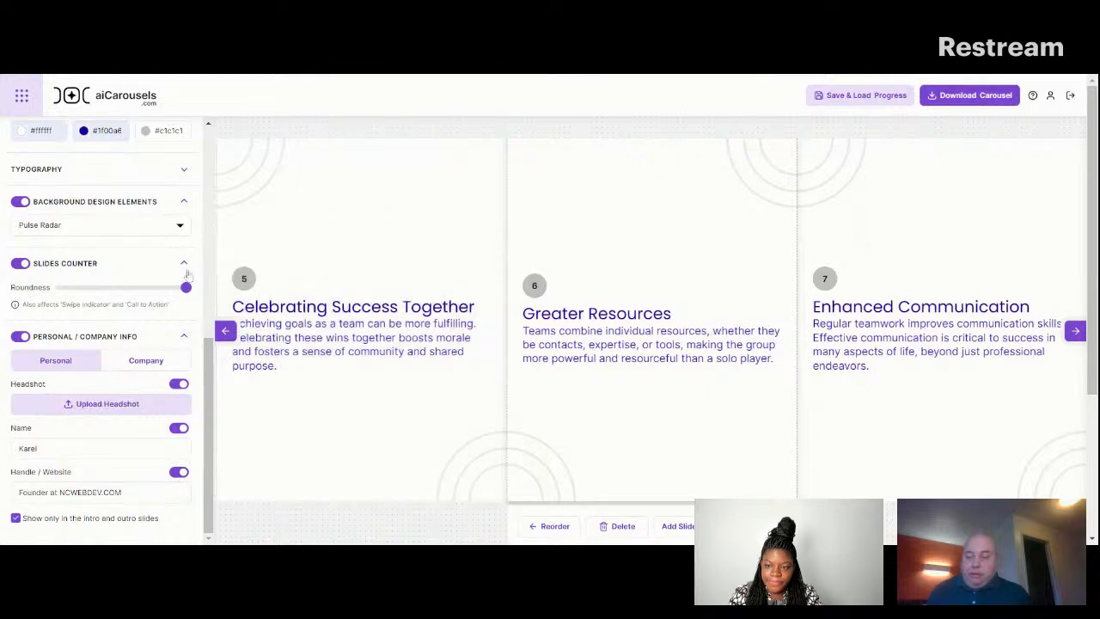
# Apply the Lunar Dust background design element to the carousel slides.
pyautogui.click(179, 228)
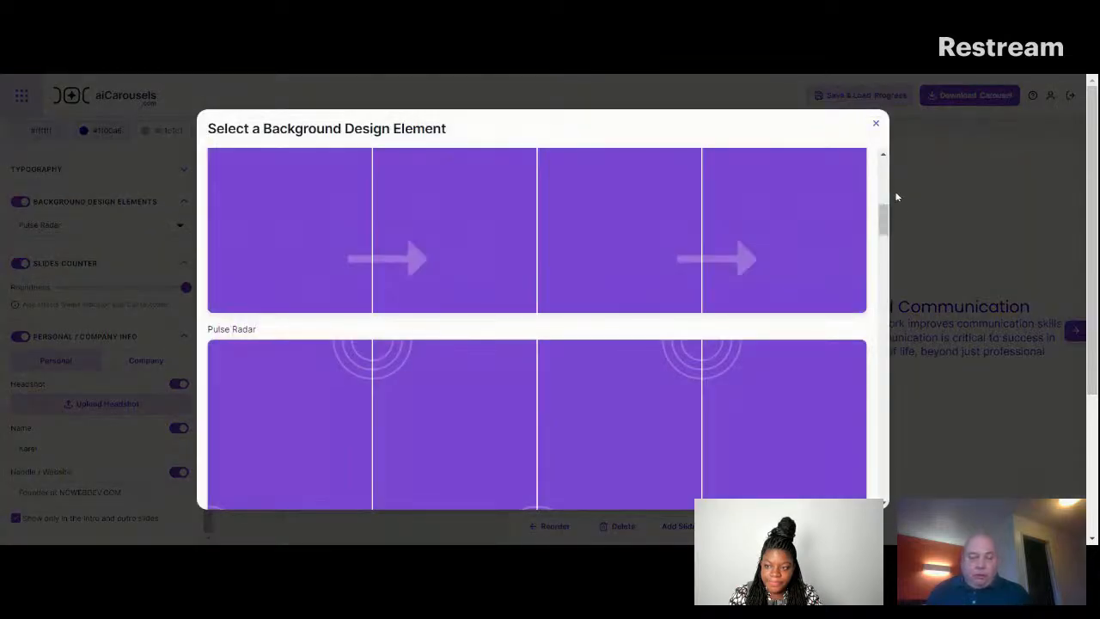
pyautogui.moveTo(884, 221); pyautogui.dragTo(892, 278)
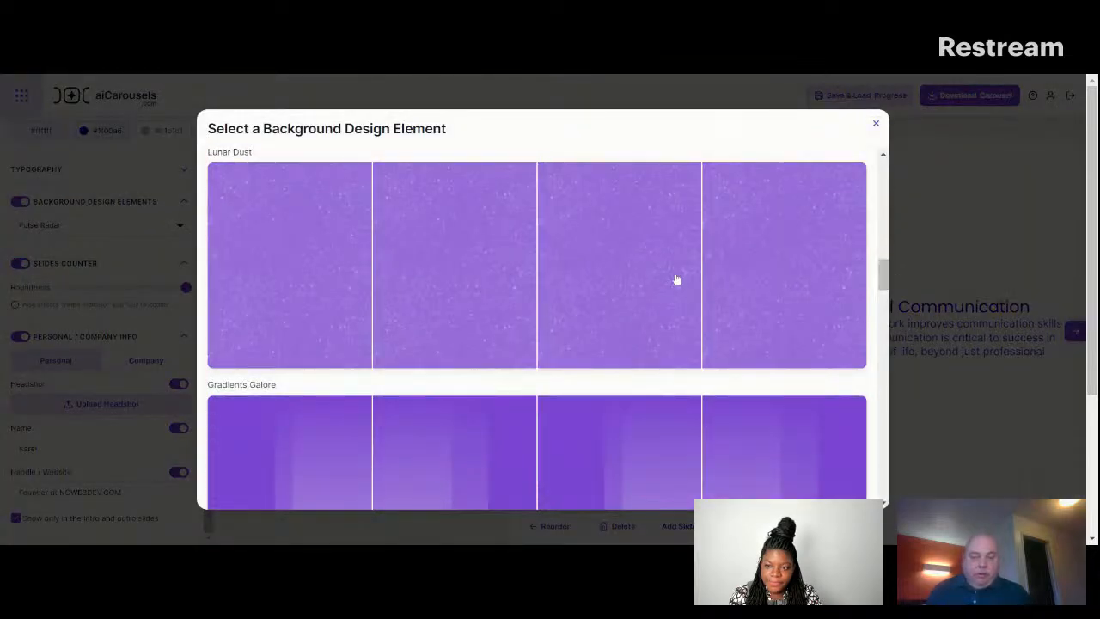
pyautogui.click(656, 287)
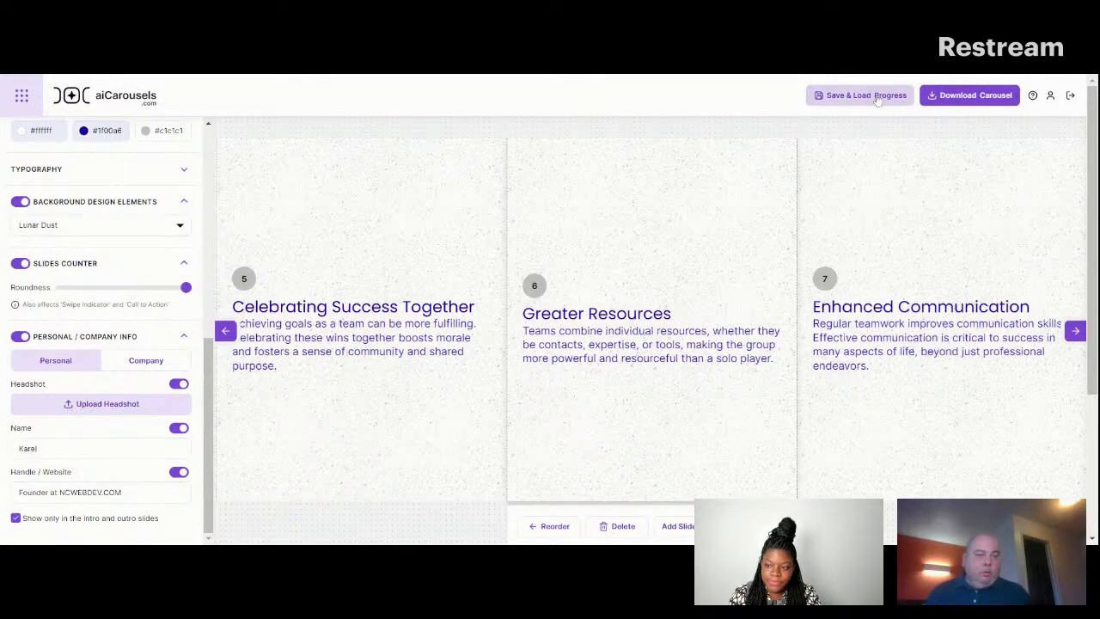
# Save the teamwork carousel over the stored project "Dive into Web Design 2024: The Future of SEO!" and return to the editor.
pyautogui.click(878, 98)
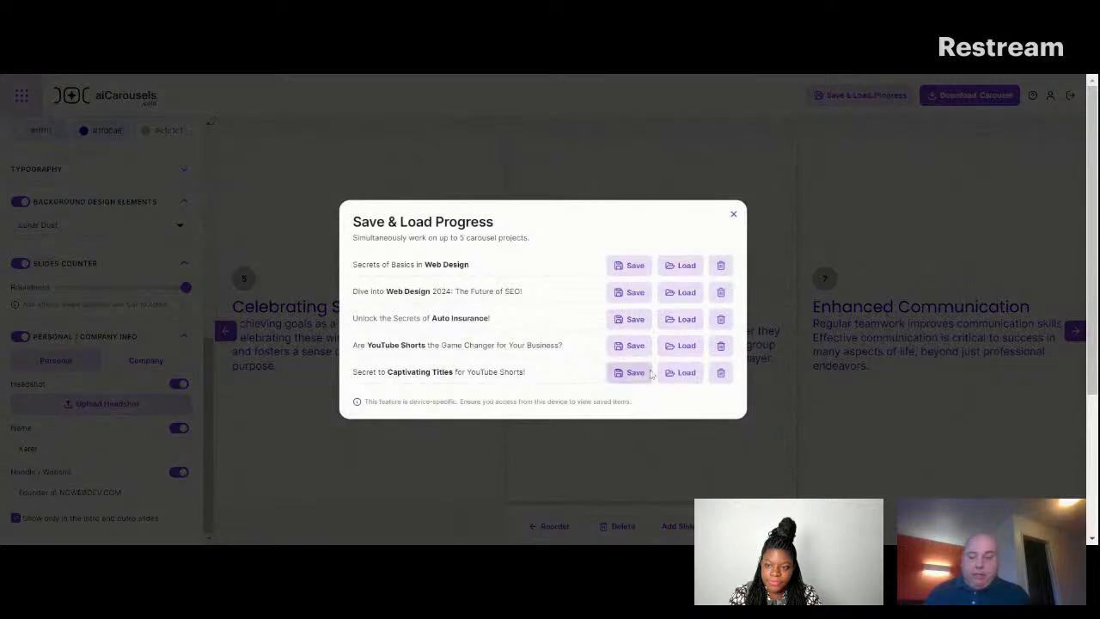
pyautogui.click(633, 296)
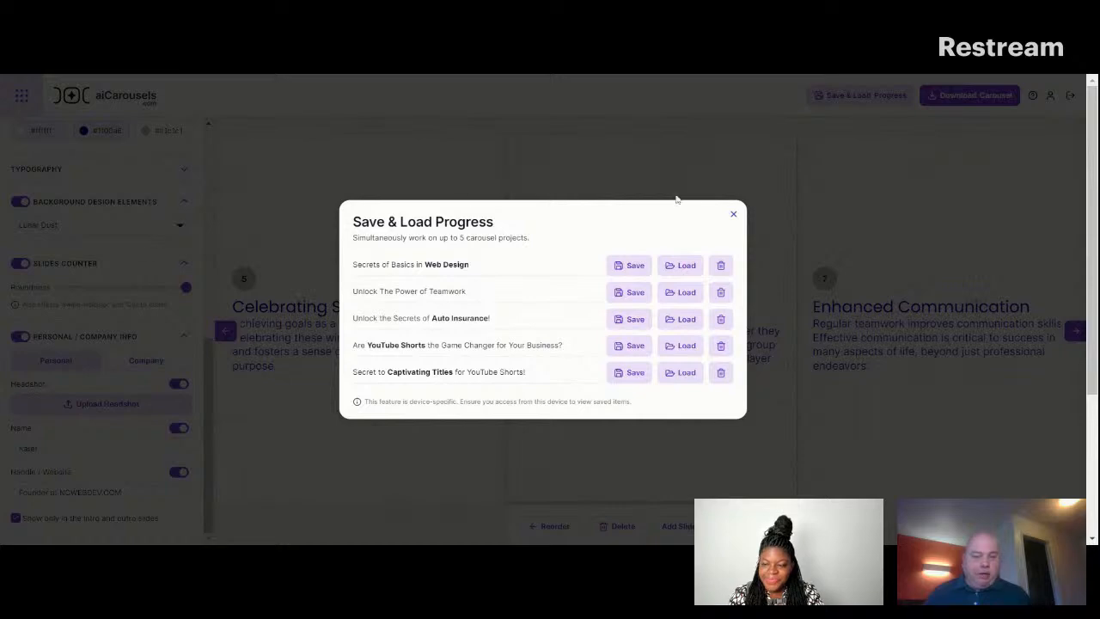
pyautogui.click(732, 214)
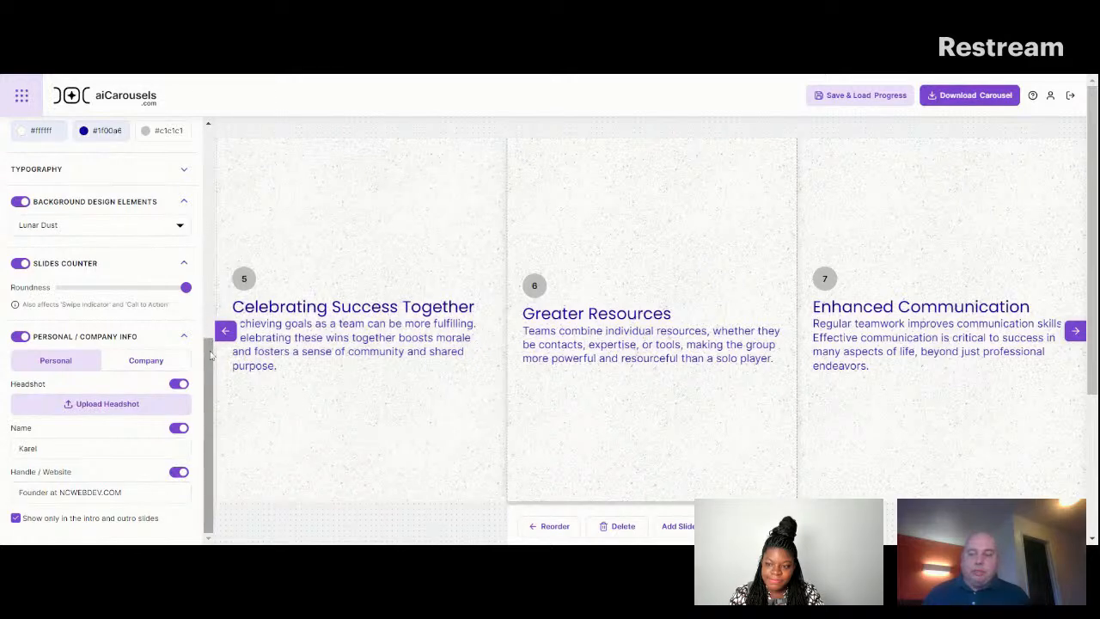
pyautogui.scroll(1, 103, 344)
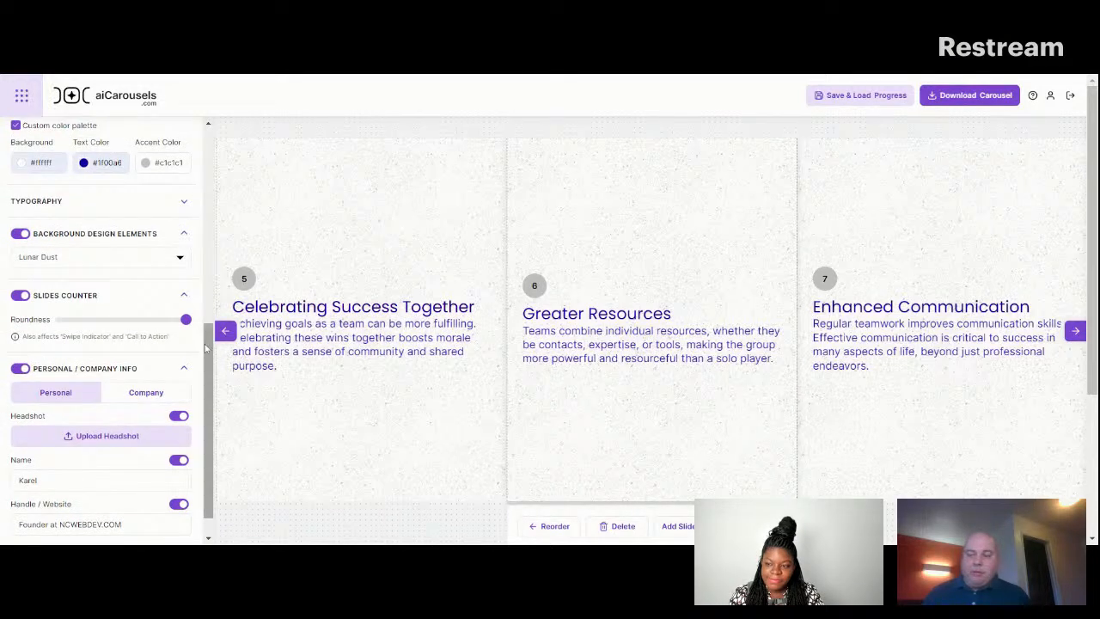
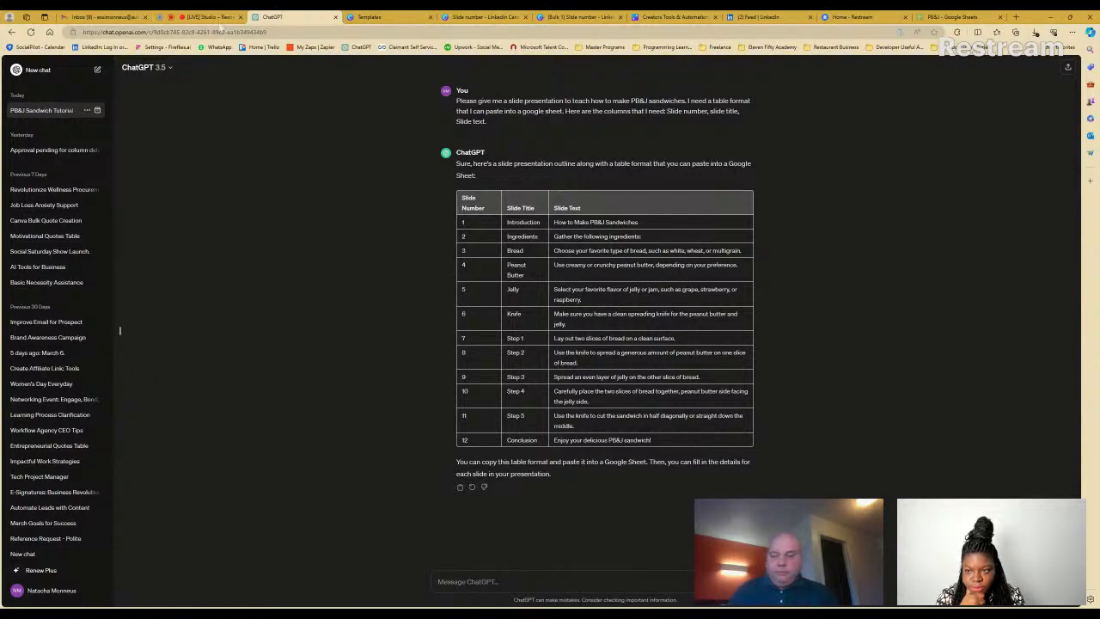
pyautogui.click(217, 18)
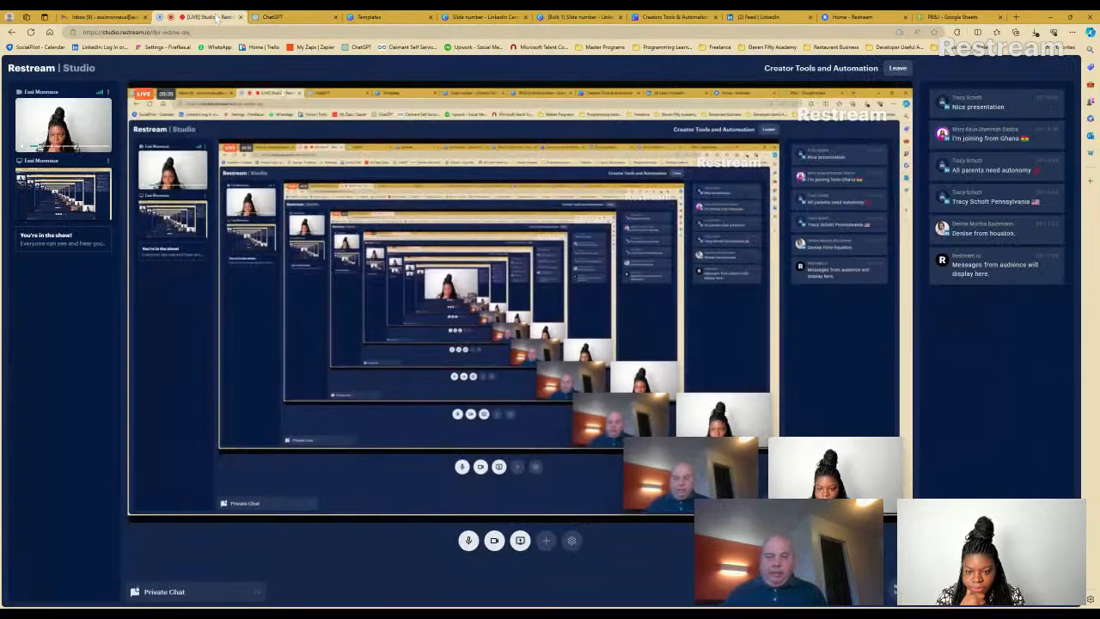
pyautogui.click(279, 18)
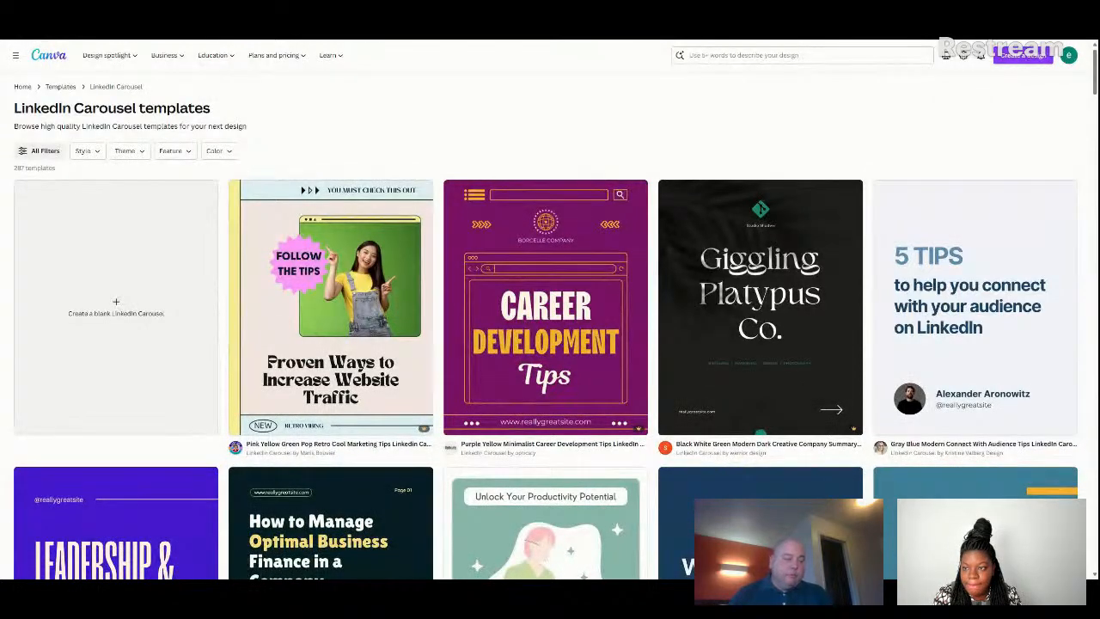
# Switch to the blank Canva LinkedIn carousel design and add a text box reading "Slide number".
pyautogui.hotkey('ctrl', 'Tab')
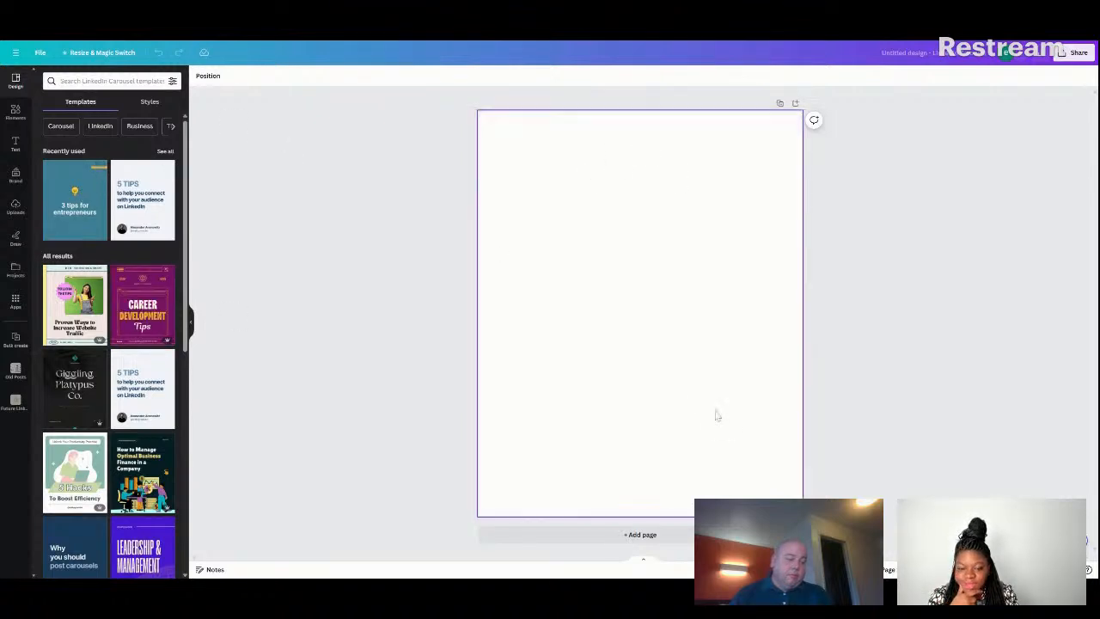
pyautogui.click(641, 264)
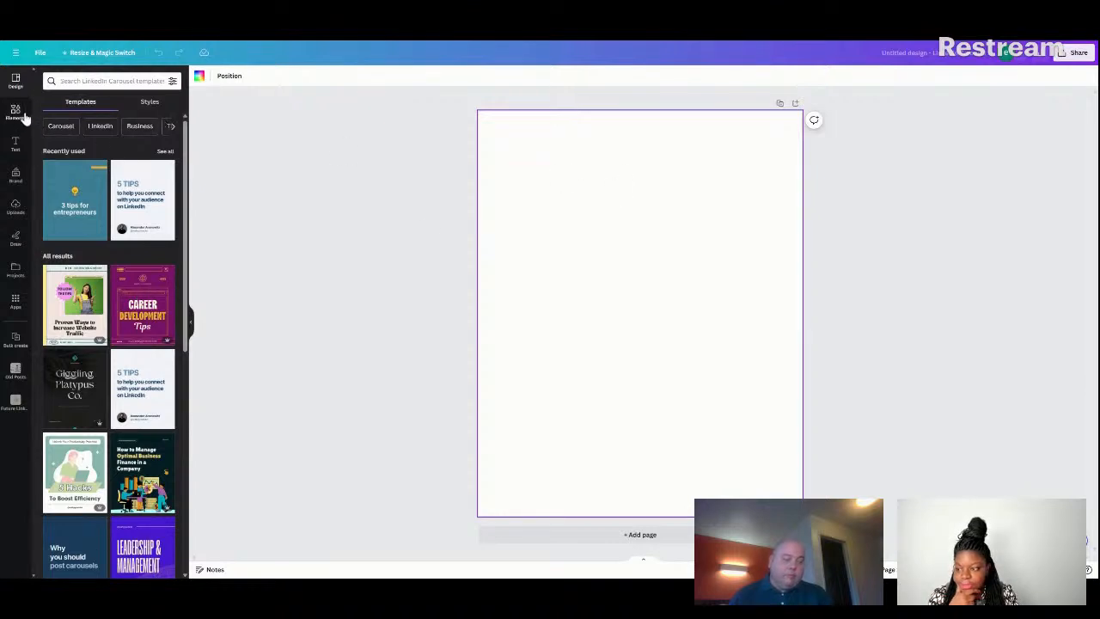
pyautogui.click(16, 145)
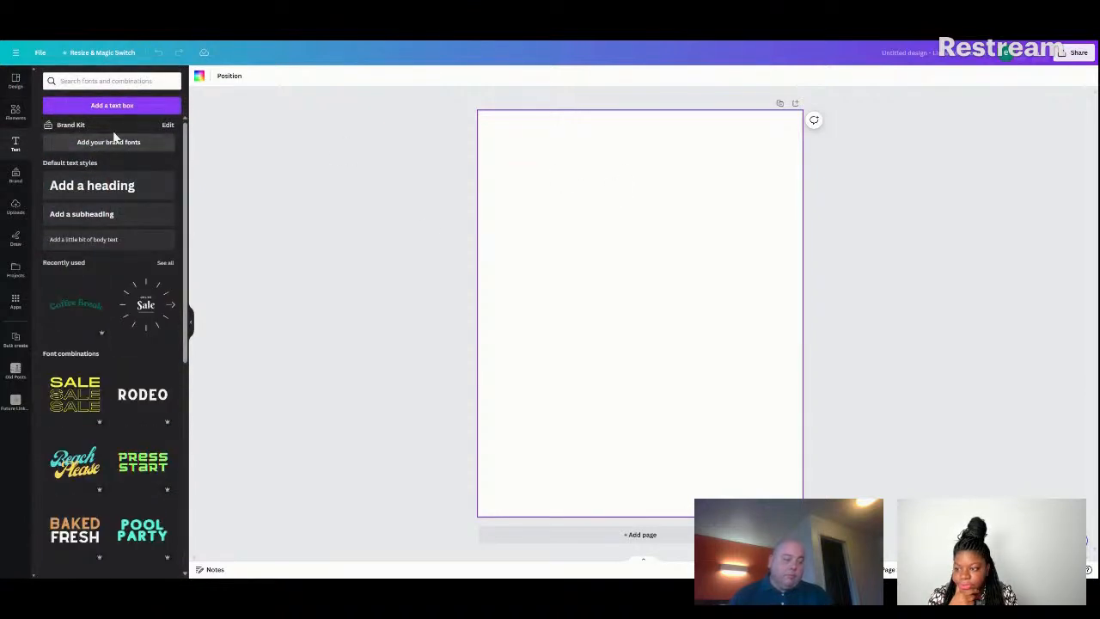
pyautogui.click(122, 106)
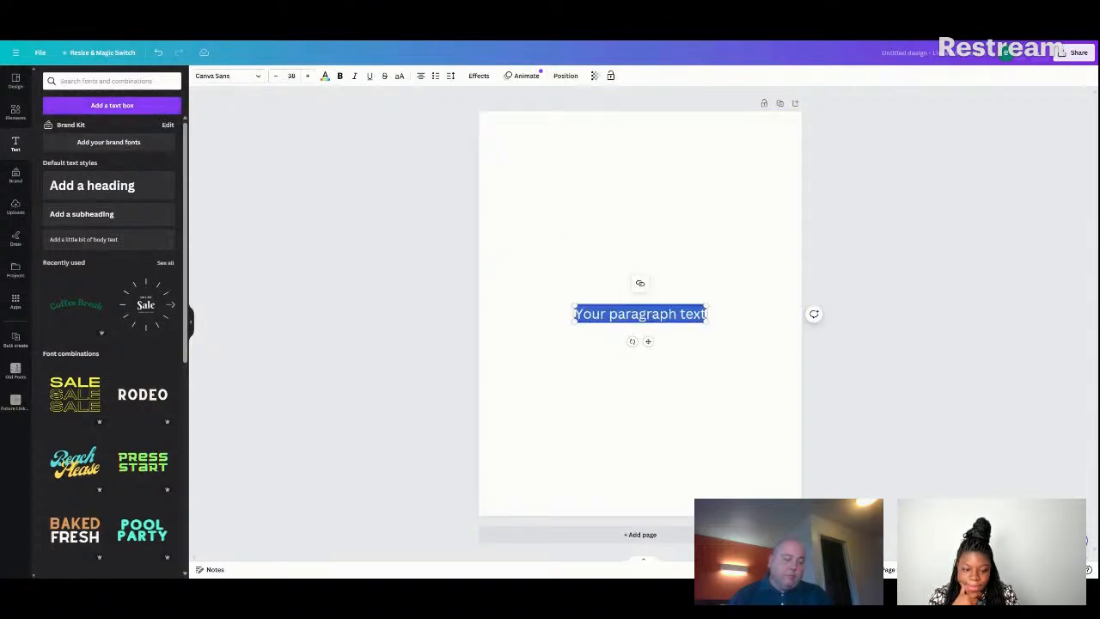
pyautogui.click(669, 315)
pyautogui.tripleClick(669, 314)
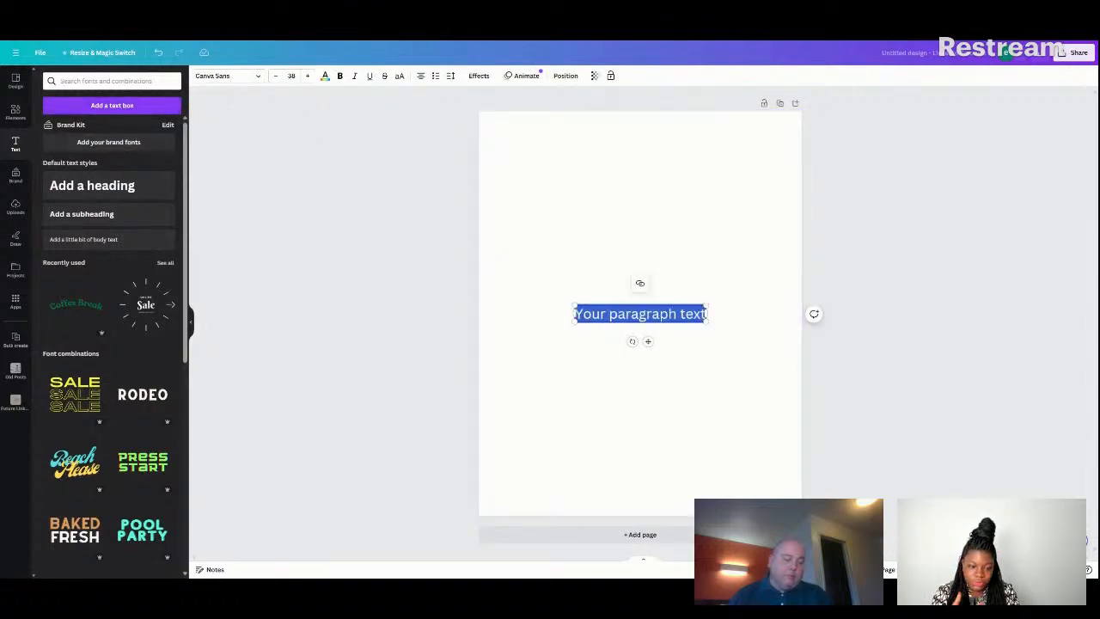
pyautogui.write('Sl')
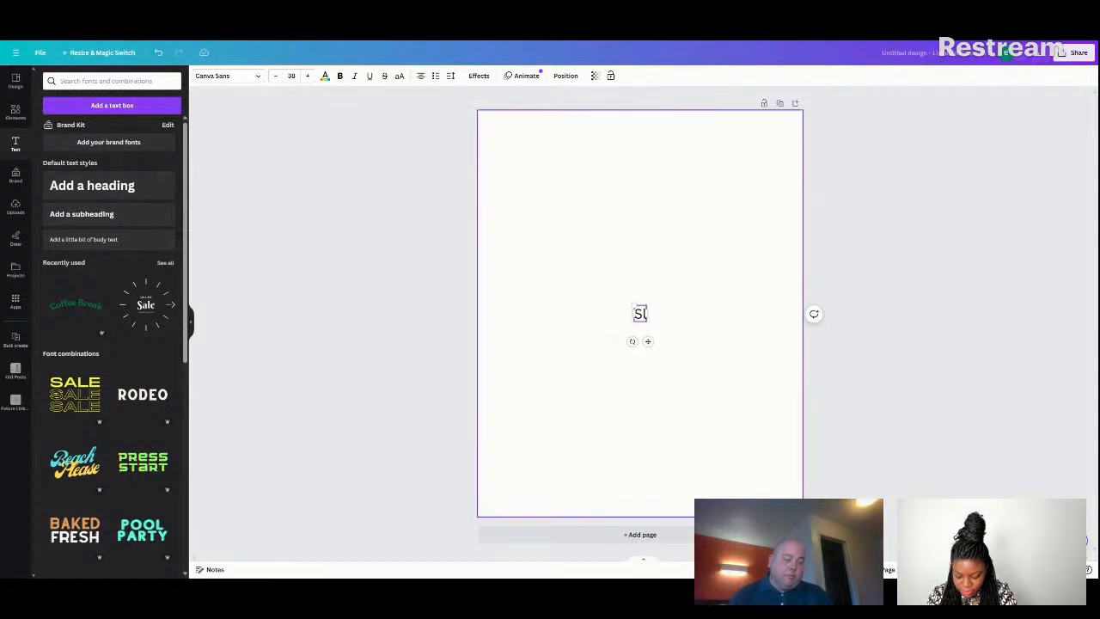
pyautogui.write('idi')
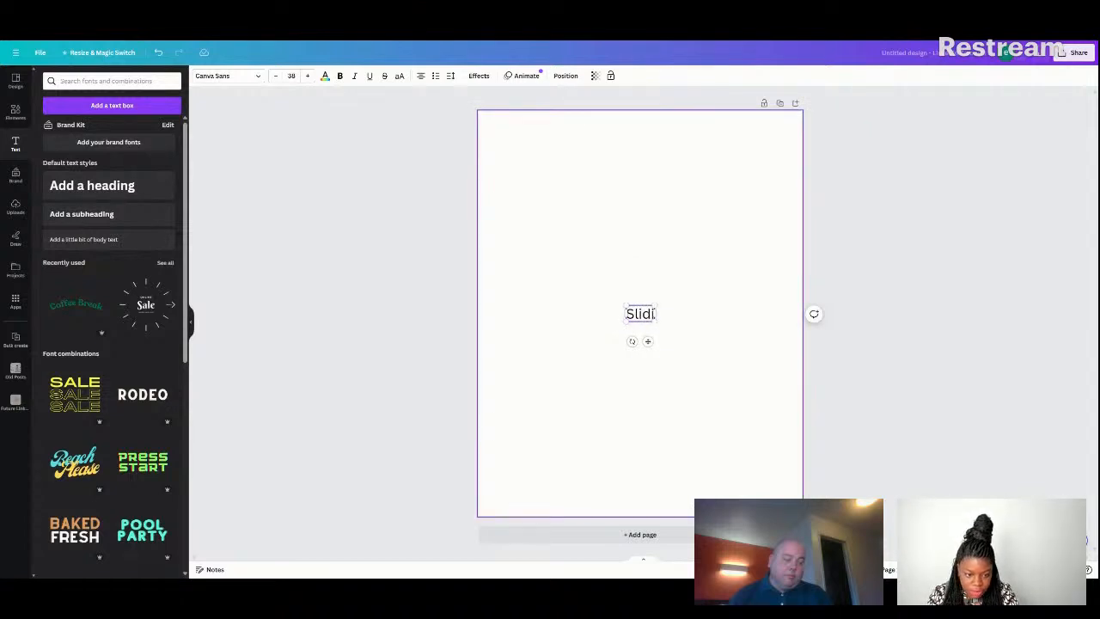
pyautogui.press('BackSpace')
pyautogui.write('e')
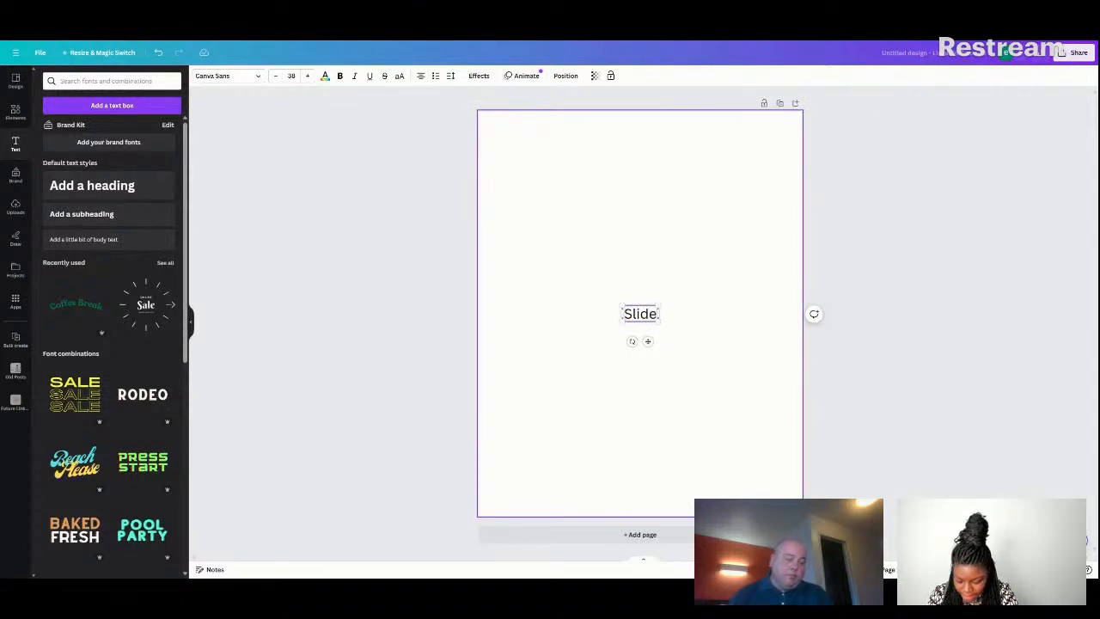
pyautogui.write(' number')
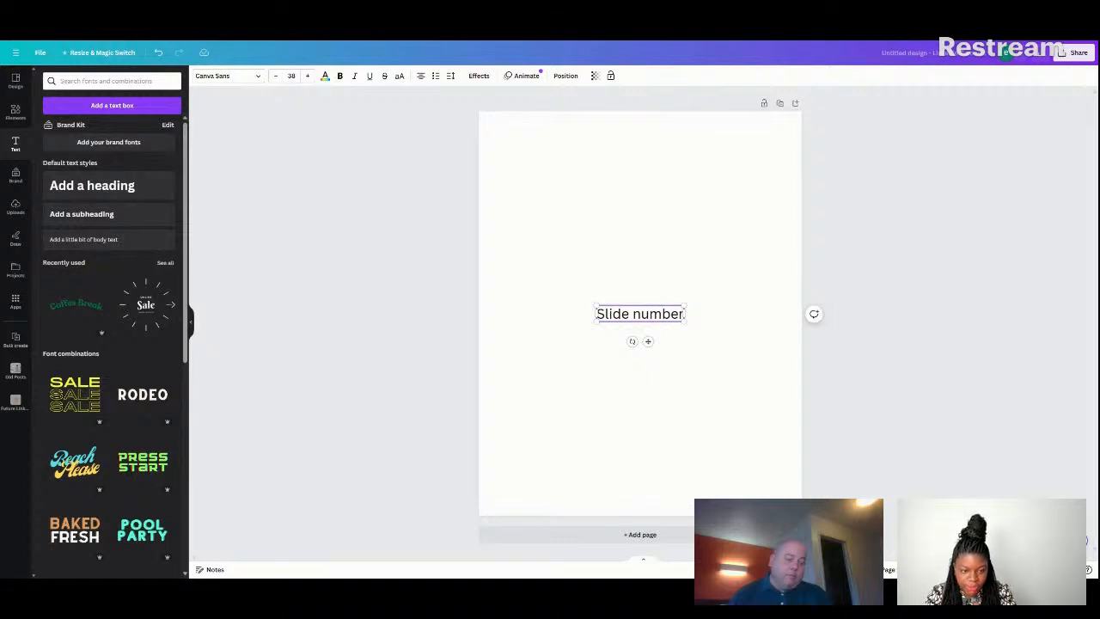
# Duplicate the "Slide number" text box, placing one in the page's upper-right corner and the other centred in the upper part of the page.
pyautogui.click(678, 336)
pyautogui.click(668, 322)
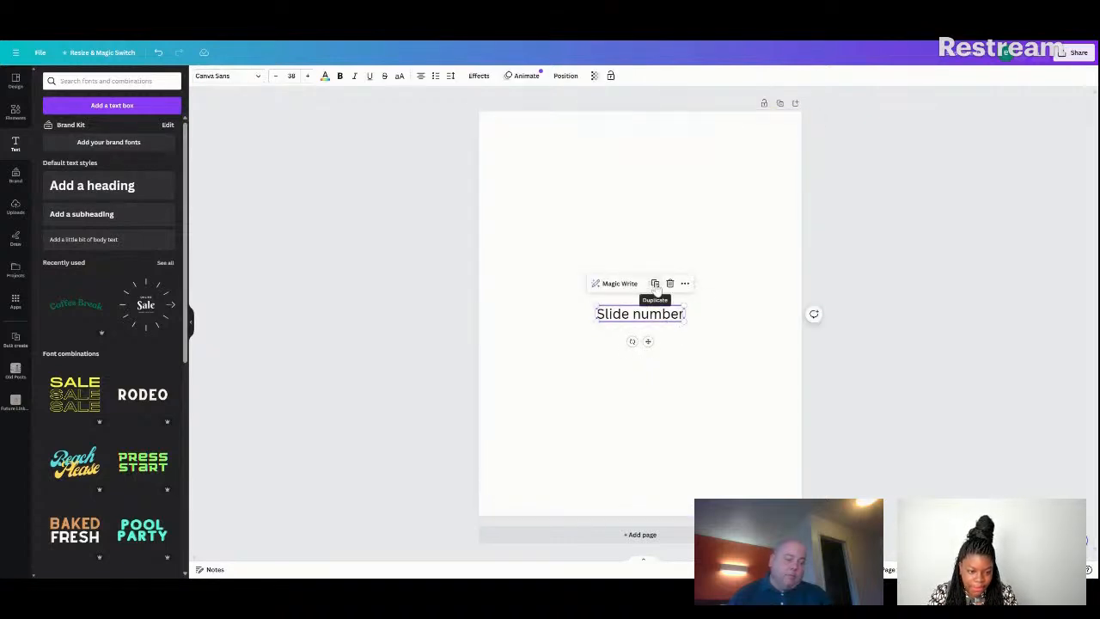
pyautogui.click(656, 285)
pyautogui.moveTo(664, 308); pyautogui.dragTo(775, 121)
pyautogui.click(663, 367)
pyautogui.moveTo(663, 367); pyautogui.dragTo(666, 201)
# Change the centred text box to read "Slide Title".
pyautogui.click(669, 211)
pyautogui.doubleClick(672, 208)
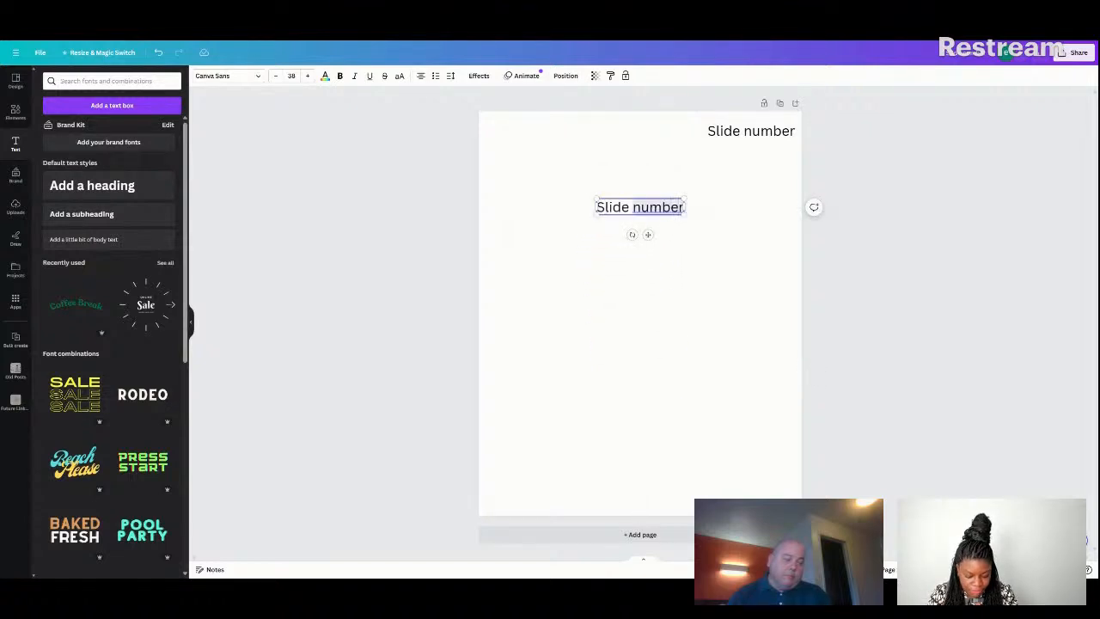
pyautogui.press('BackSpace')
pyautogui.press('BackSpace')
pyautogui.press('BackSpace')
pyautogui.press('BackSpace')
pyautogui.press('BackSpace')
pyautogui.press('BackSpace')
pyautogui.press('BackSpace')
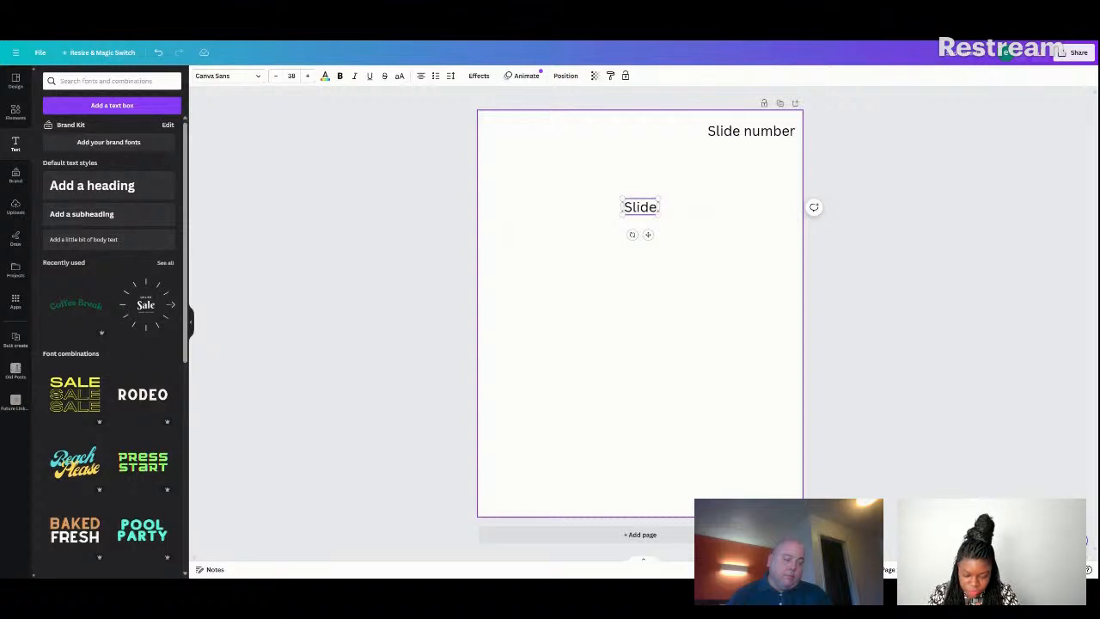
pyautogui.write('Title')
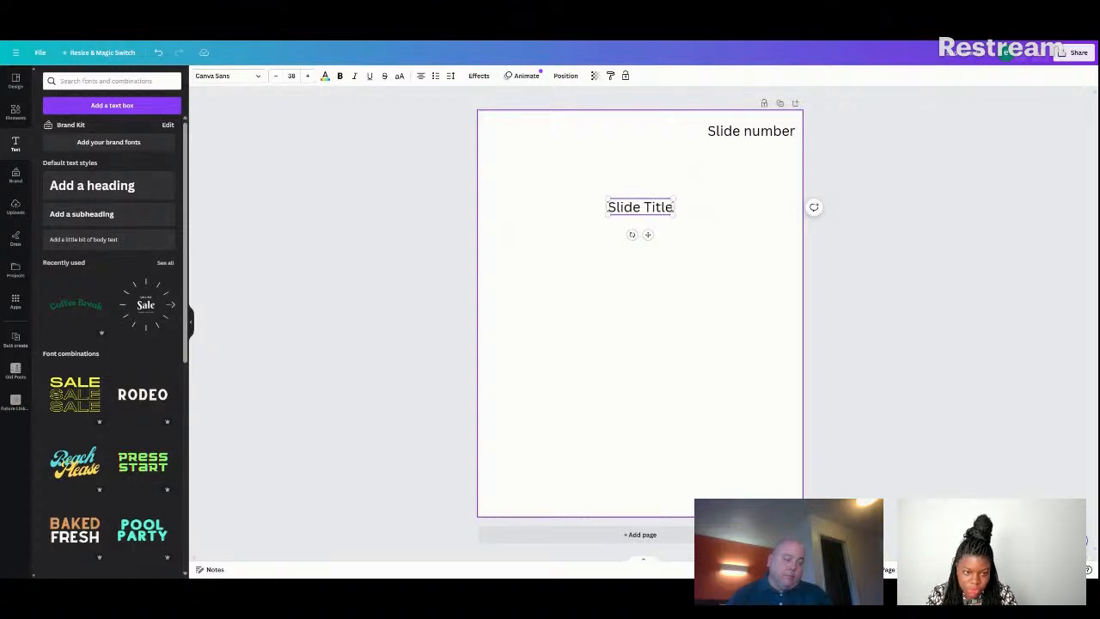
pyautogui.click(683, 213)
# Duplicate the "Slide Title" text box and place the copy a short distance below the original.
pyautogui.click(643, 209)
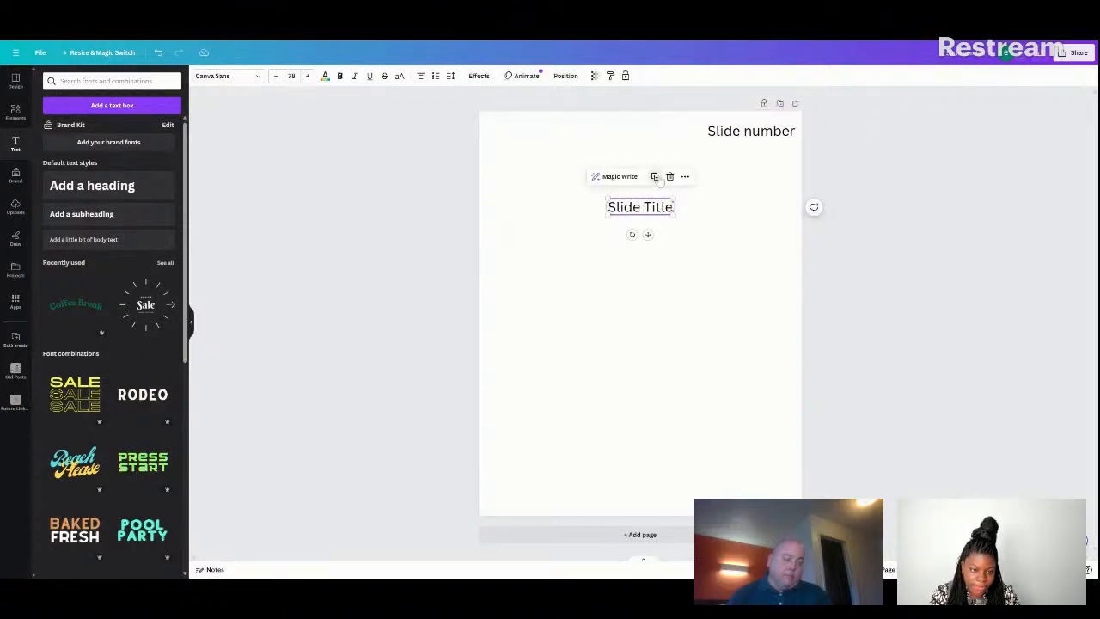
pyautogui.click(659, 181)
pyautogui.moveTo(644, 210); pyautogui.dragTo(635, 274)
# Change the lower copy's text to "Slide Text" and centre it under the slide title.
pyautogui.doubleClick(635, 274)
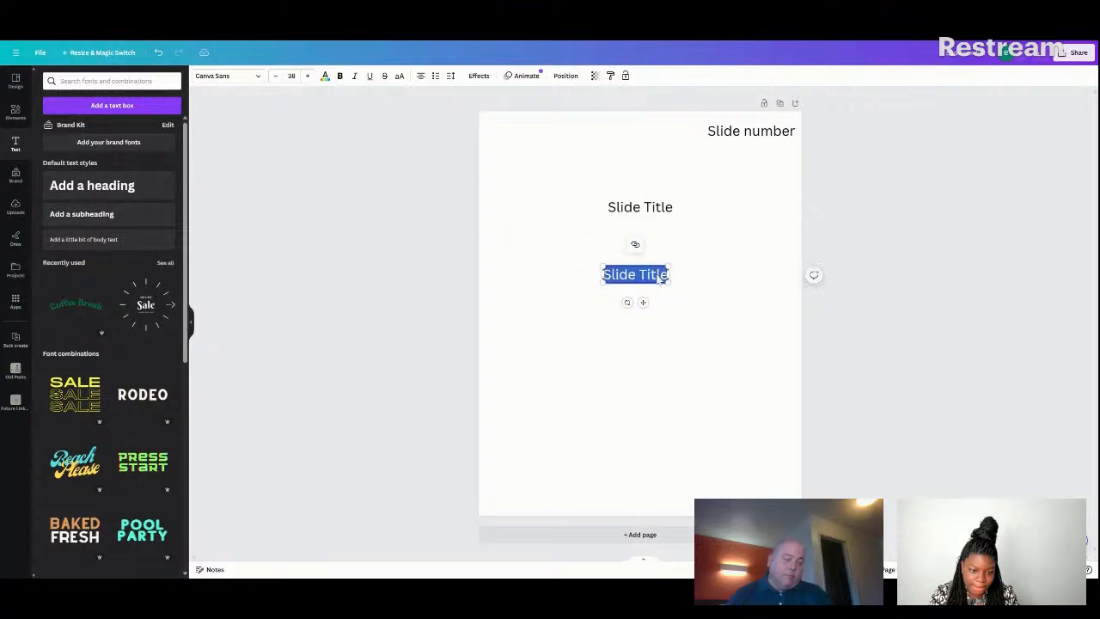
pyautogui.click(657, 275)
pyautogui.press('Right')
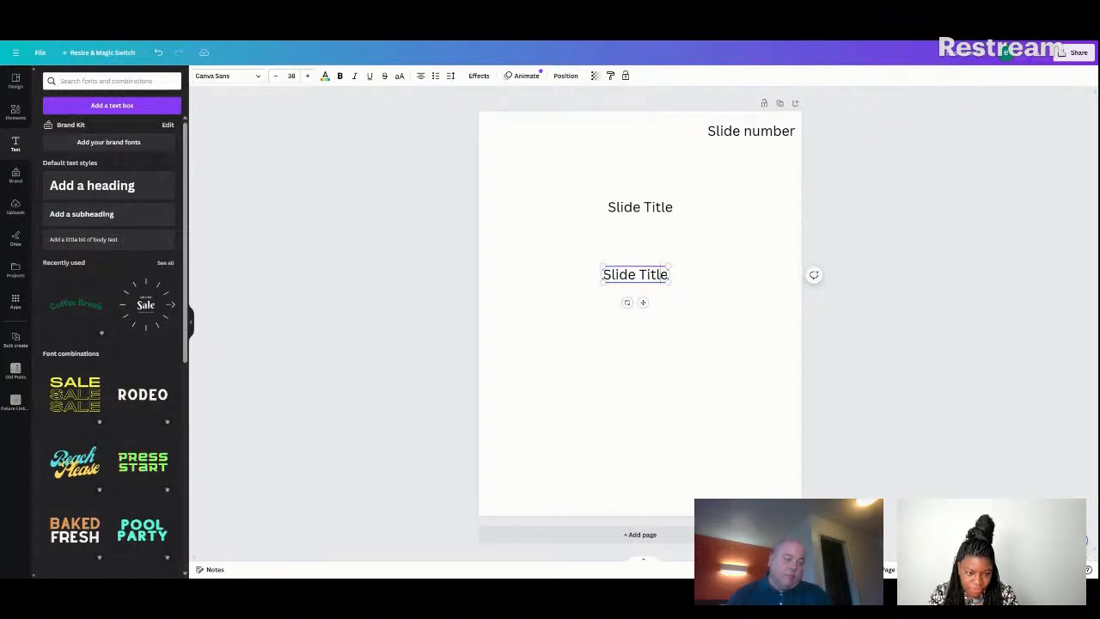
pyautogui.press('BackSpace')
pyautogui.press('BackSpace')
pyautogui.press('BackSpace')
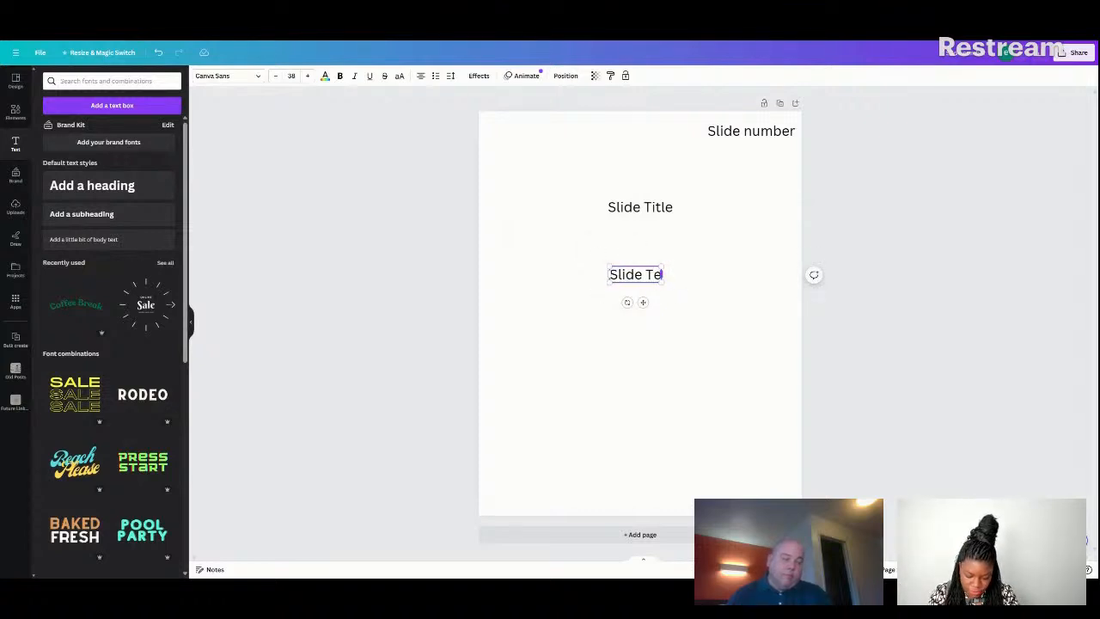
pyautogui.write('x')
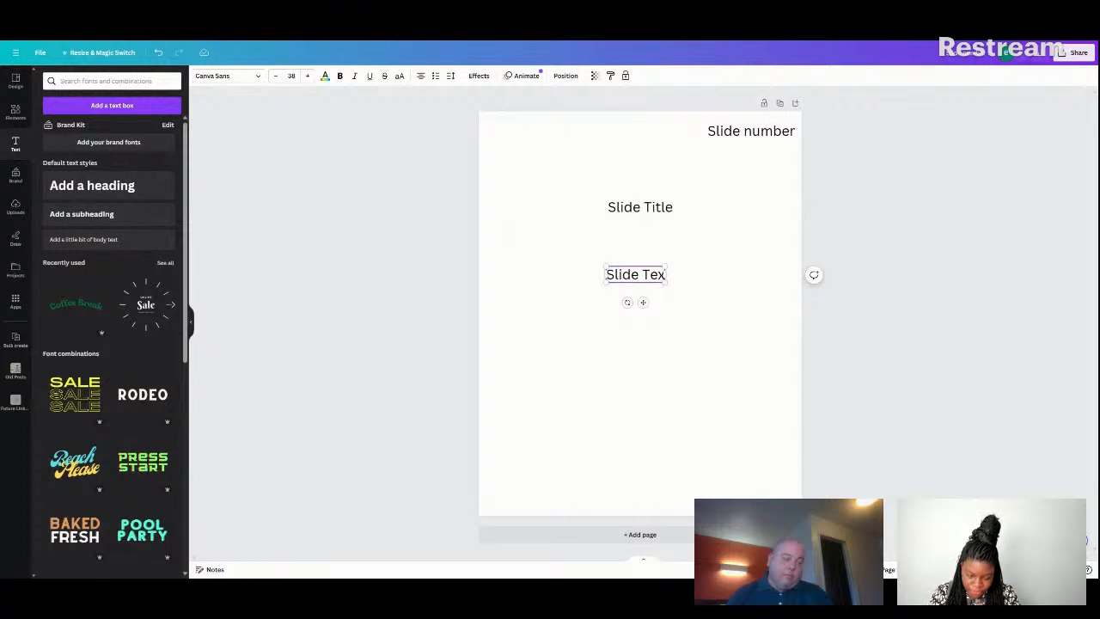
pyautogui.write('t')
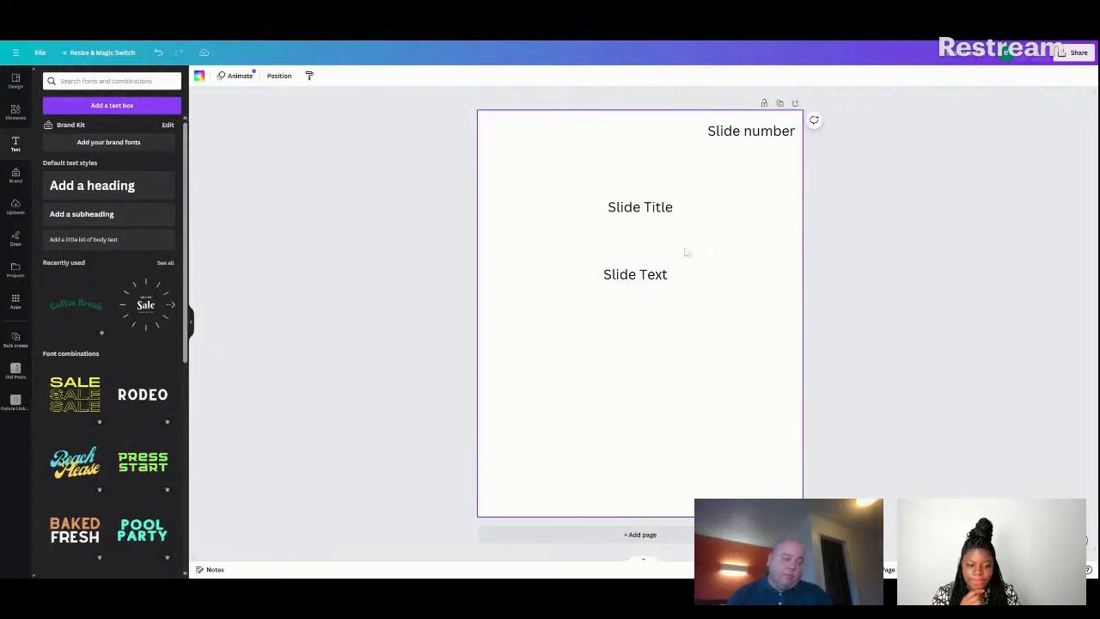
pyautogui.moveTo(630, 276); pyautogui.dragTo(635, 280)
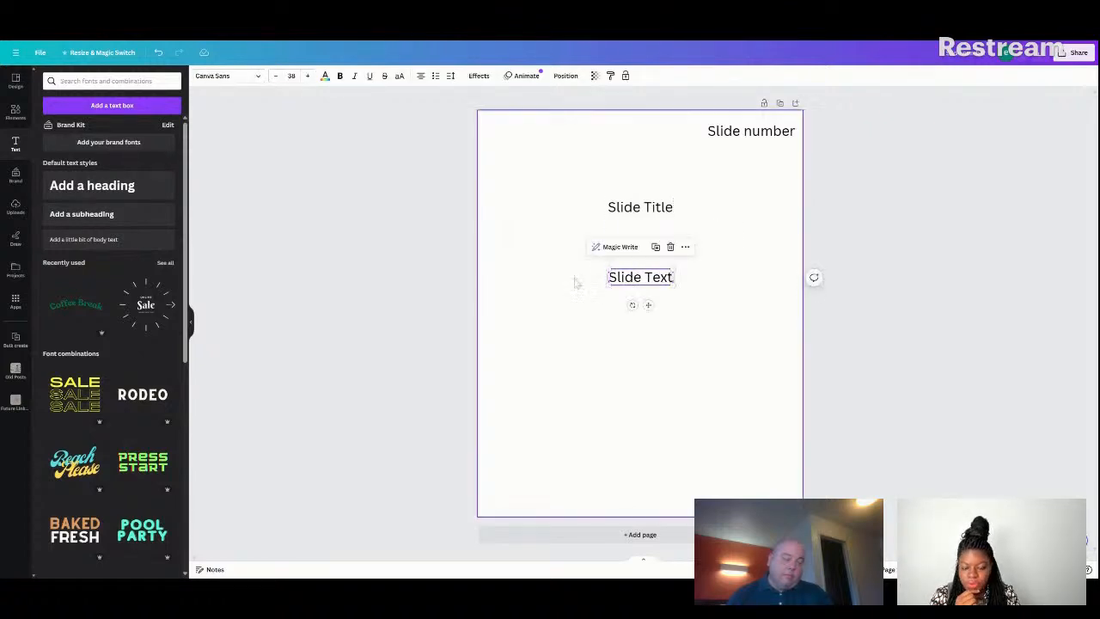
pyautogui.click(732, 250)
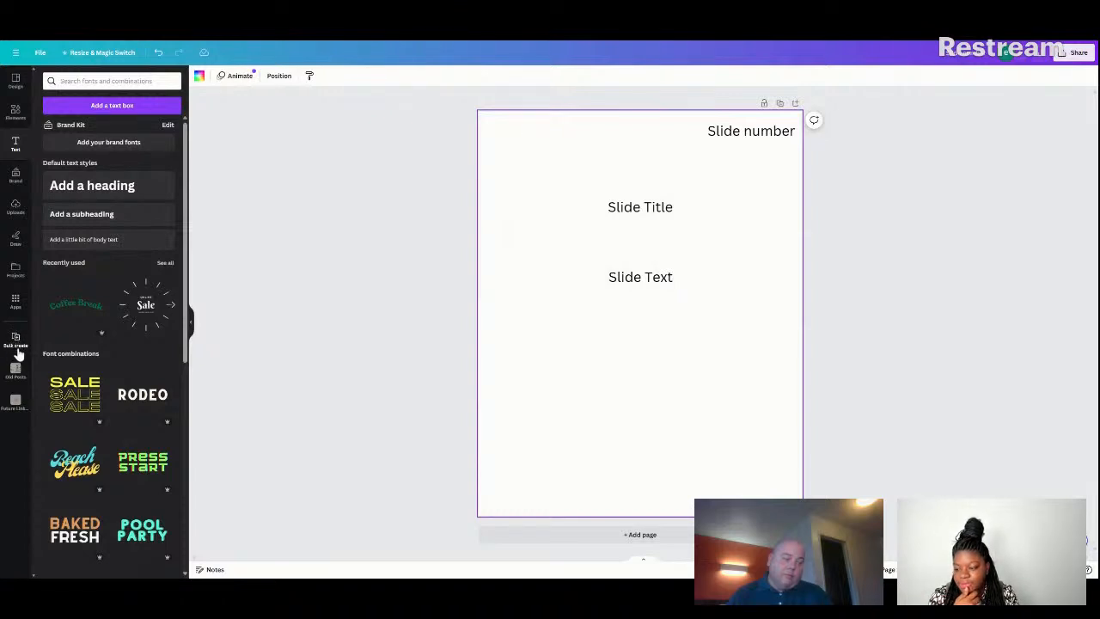
# Start Bulk create and load the data from Sheet4, range A1 to C13.
pyautogui.click(14, 306)
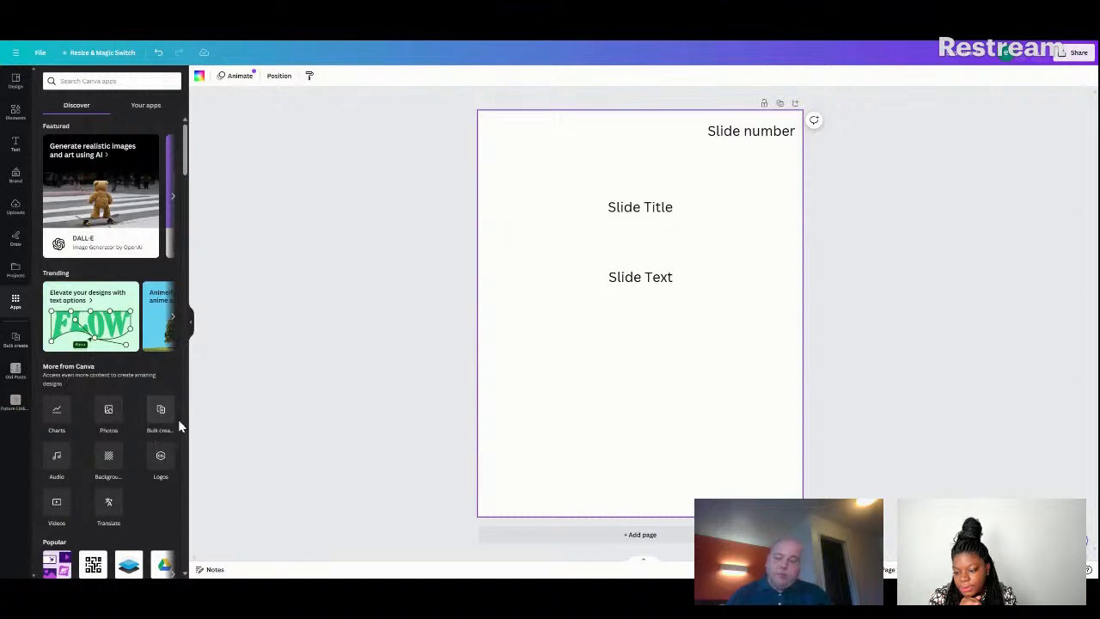
pyautogui.click(164, 412)
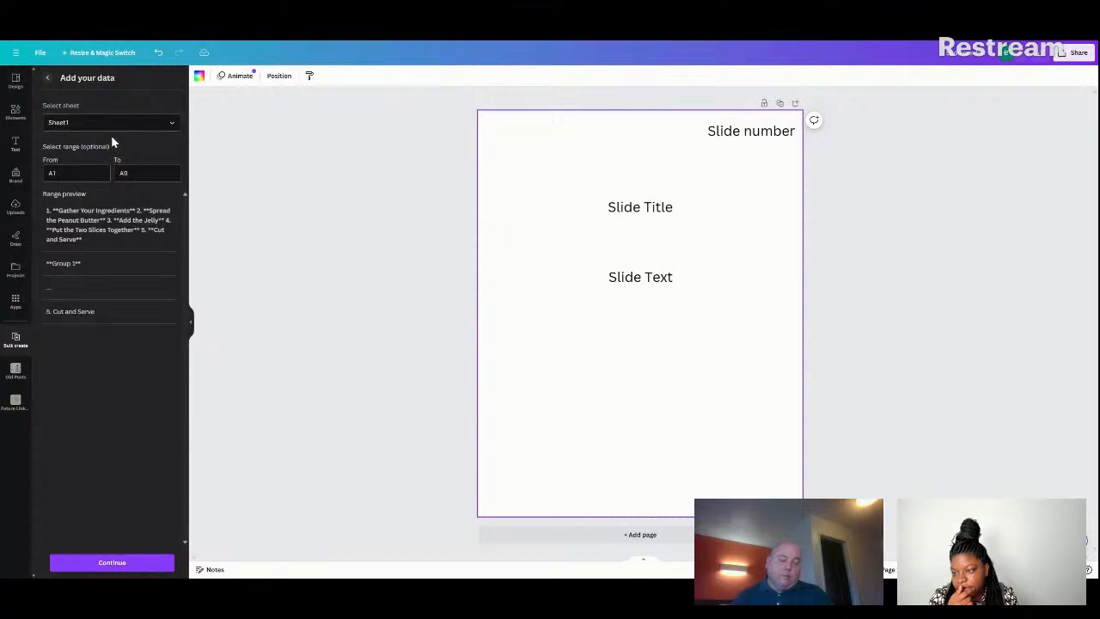
pyautogui.click(171, 126)
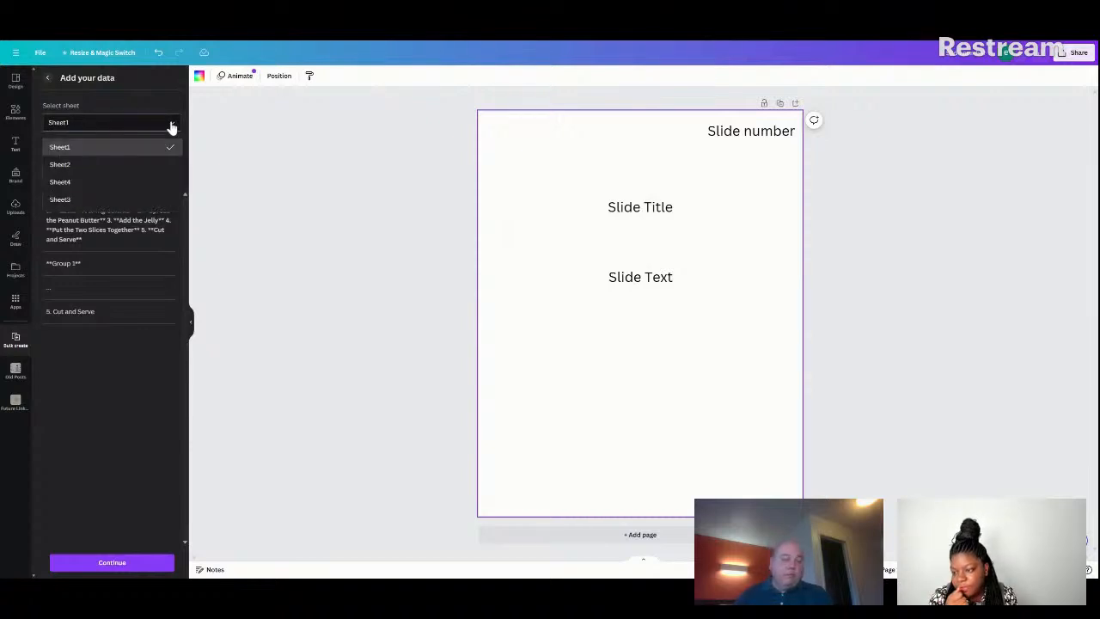
pyautogui.click(133, 181)
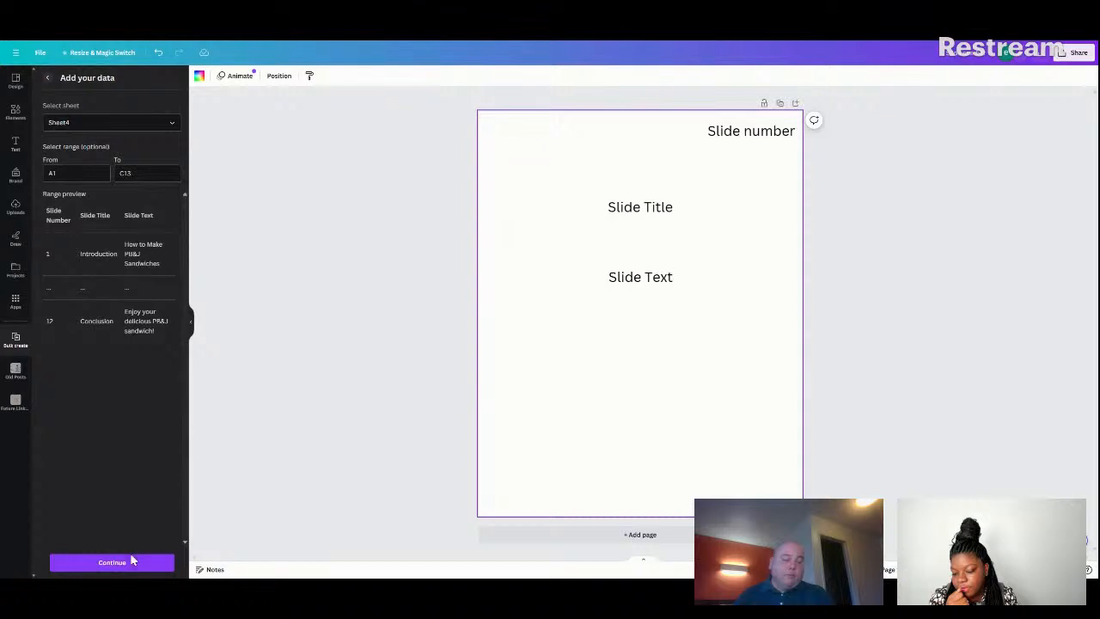
pyautogui.click(125, 560)
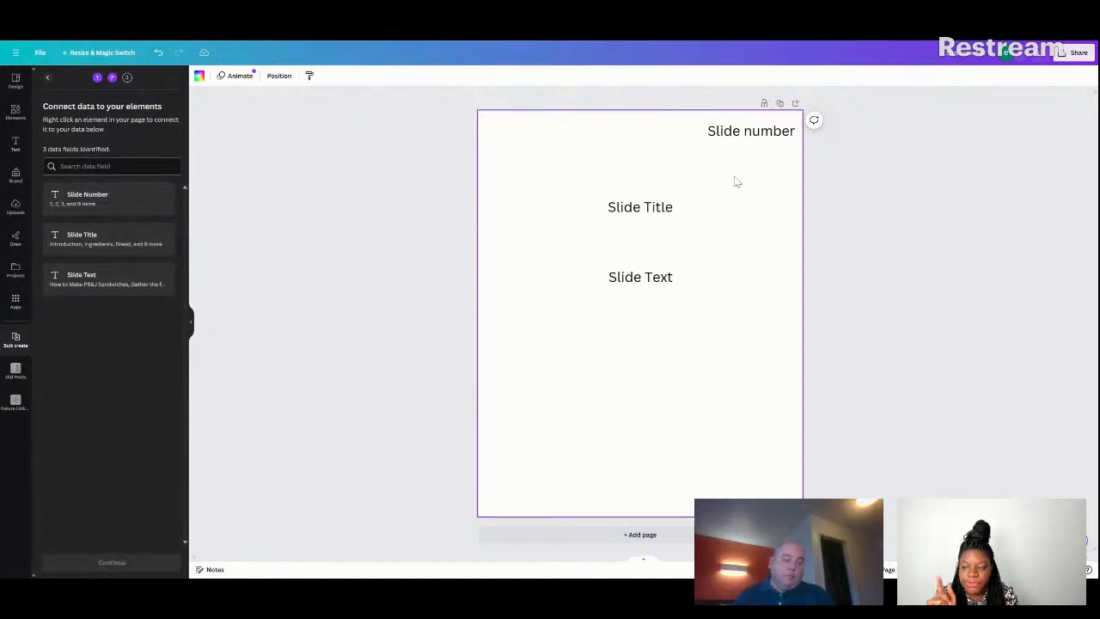
# Connect the "Slide number" text box to the Slide Number data field.
pyautogui.rightClick(760, 139)
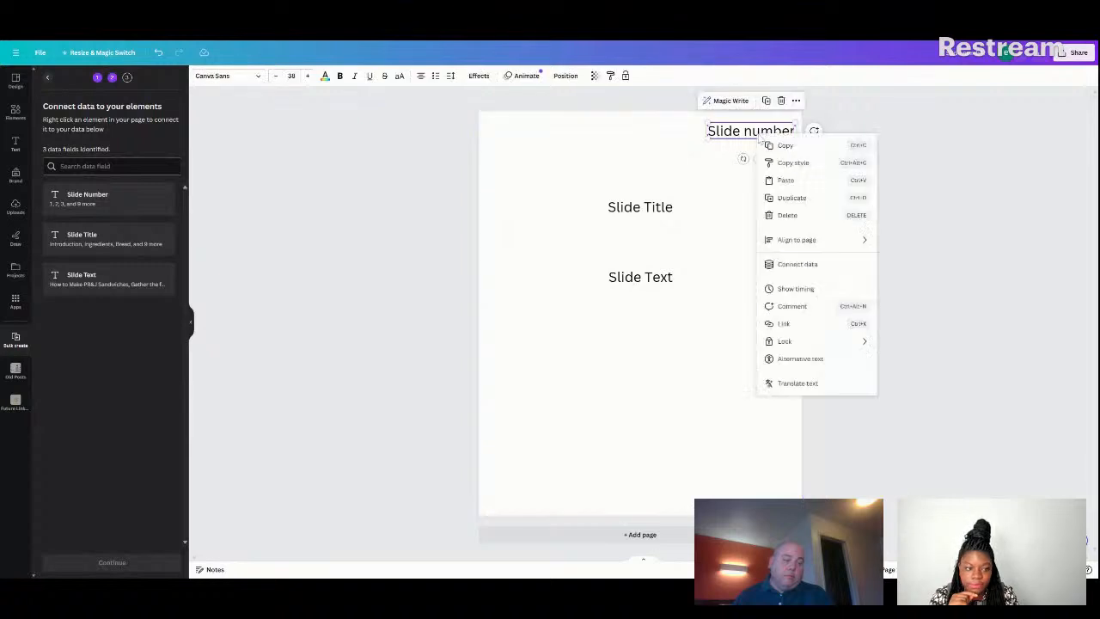
pyautogui.click(799, 266)
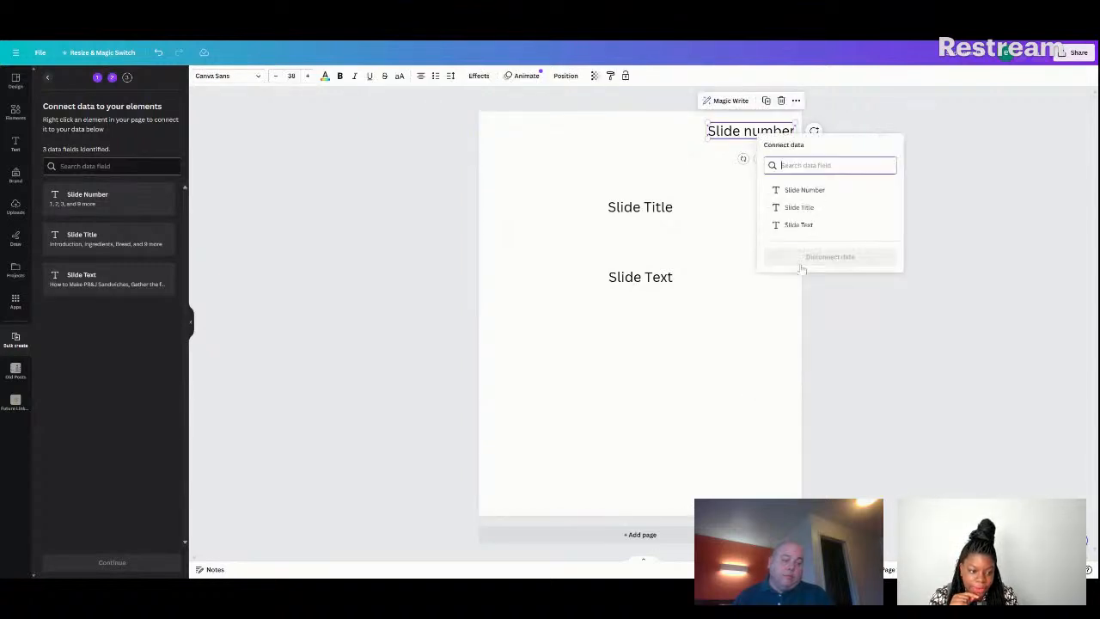
pyautogui.click(791, 190)
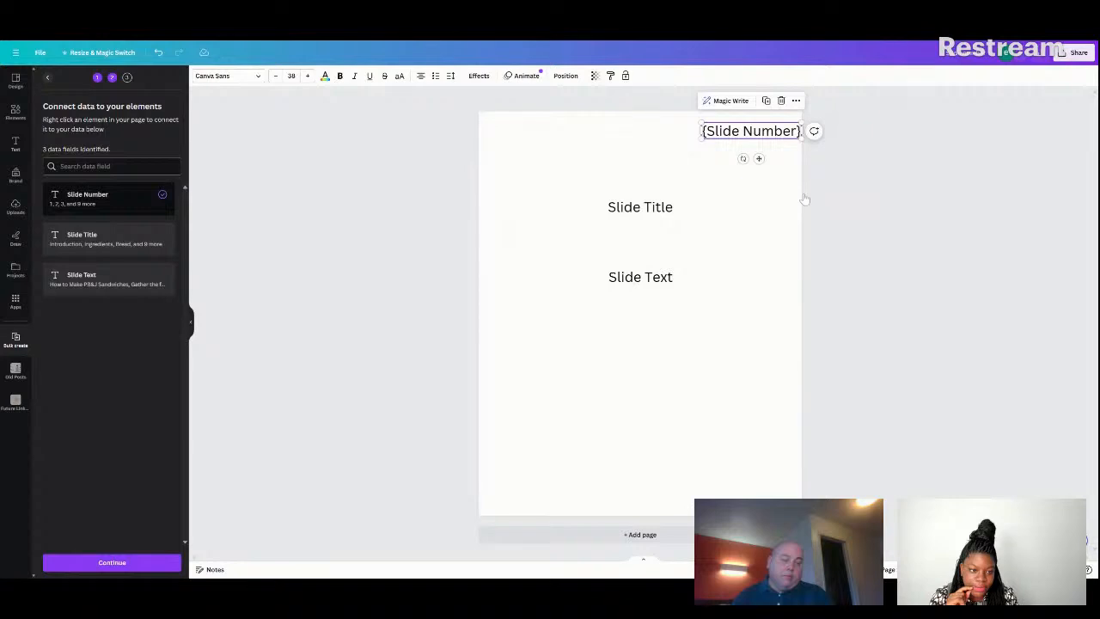
# Connect the "Slide Title" text box to the Slide Title data field.
pyautogui.click(647, 208)
pyautogui.rightClick(648, 209)
pyautogui.click(685, 334)
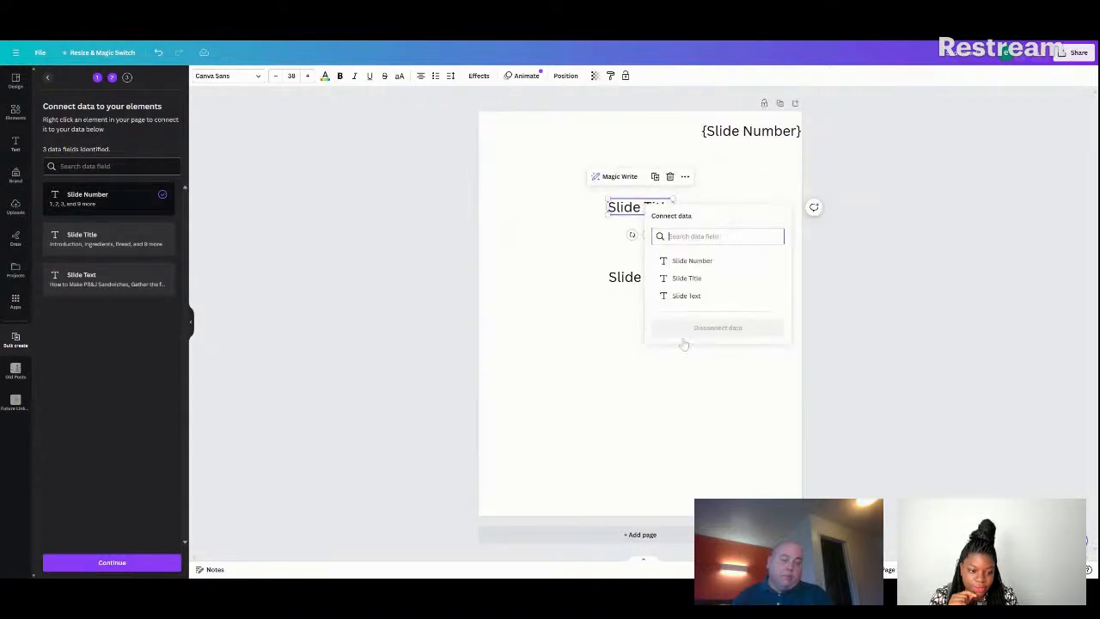
pyautogui.click(694, 278)
# Connect the "Slide Text" text box to the Slide Text data field.
pyautogui.click(645, 280)
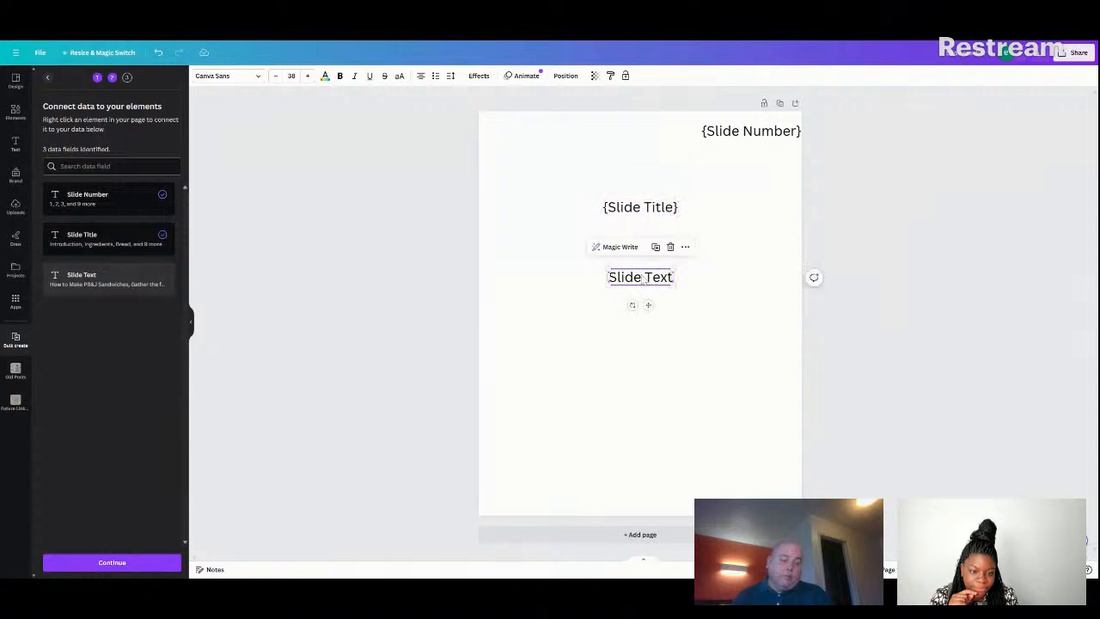
pyautogui.rightClick(645, 279)
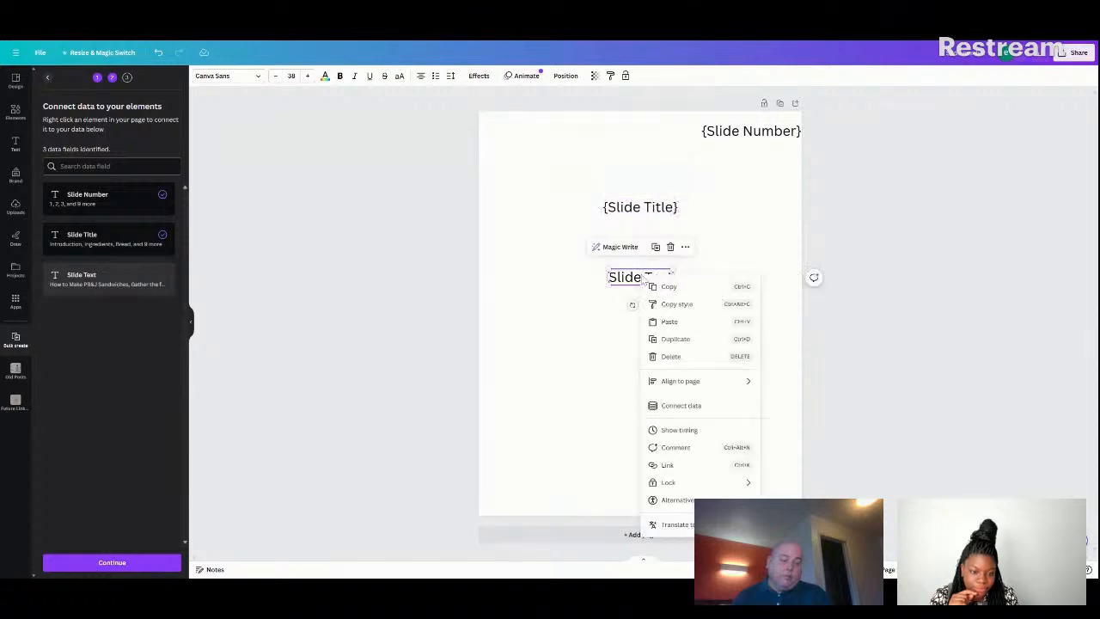
pyautogui.click(671, 402)
pyautogui.click(679, 367)
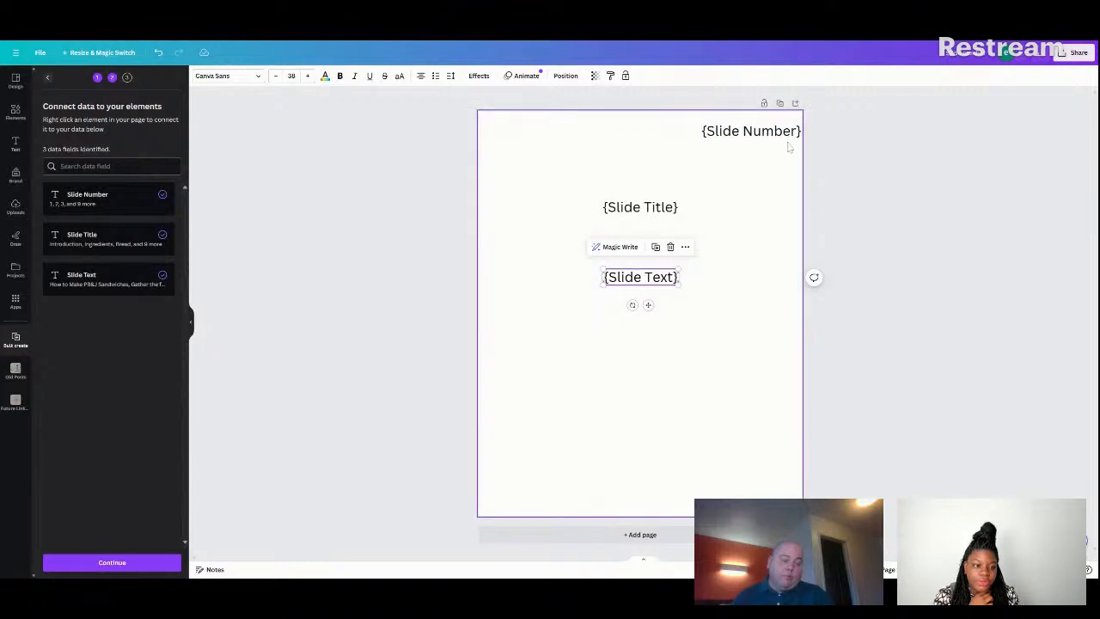
# Generate 12 designs from the connected slide data with all rows selected.
pyautogui.click(724, 262)
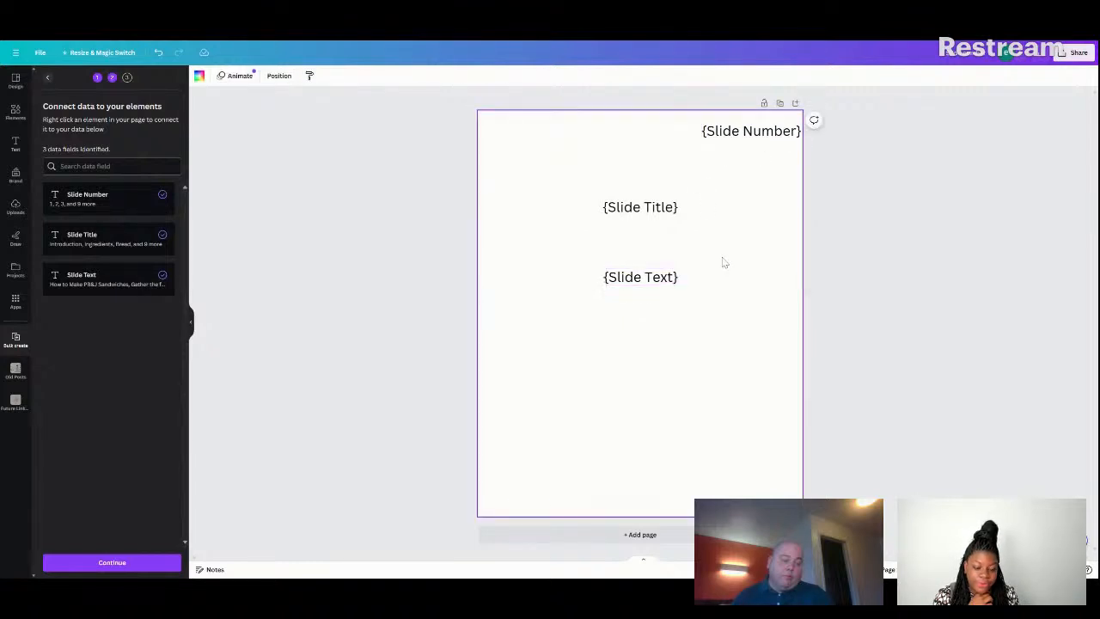
pyautogui.click(121, 558)
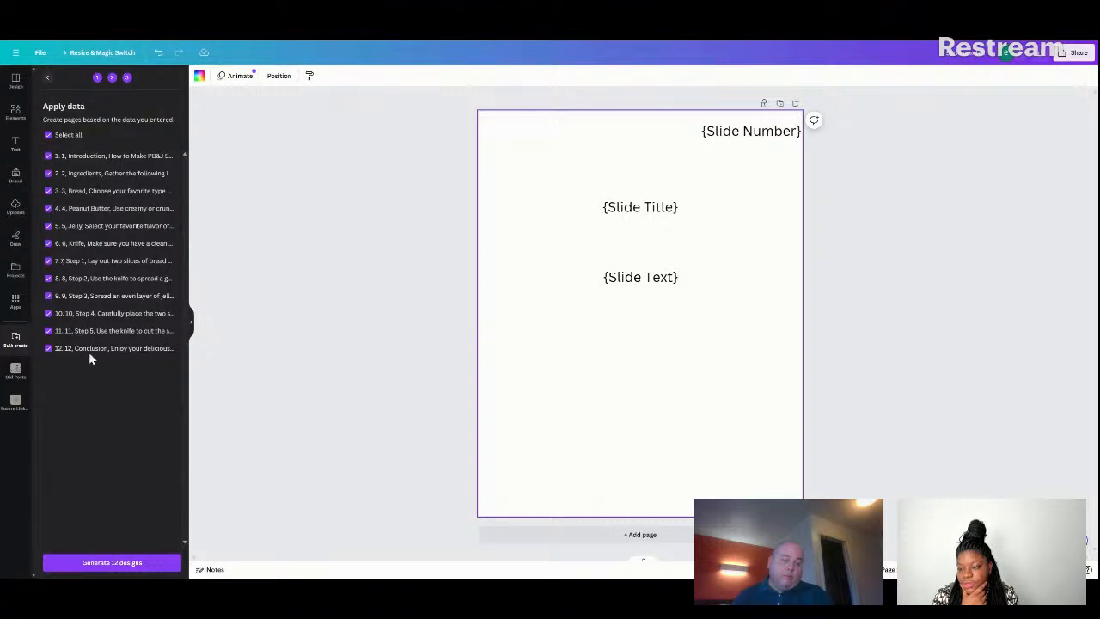
pyautogui.click(127, 566)
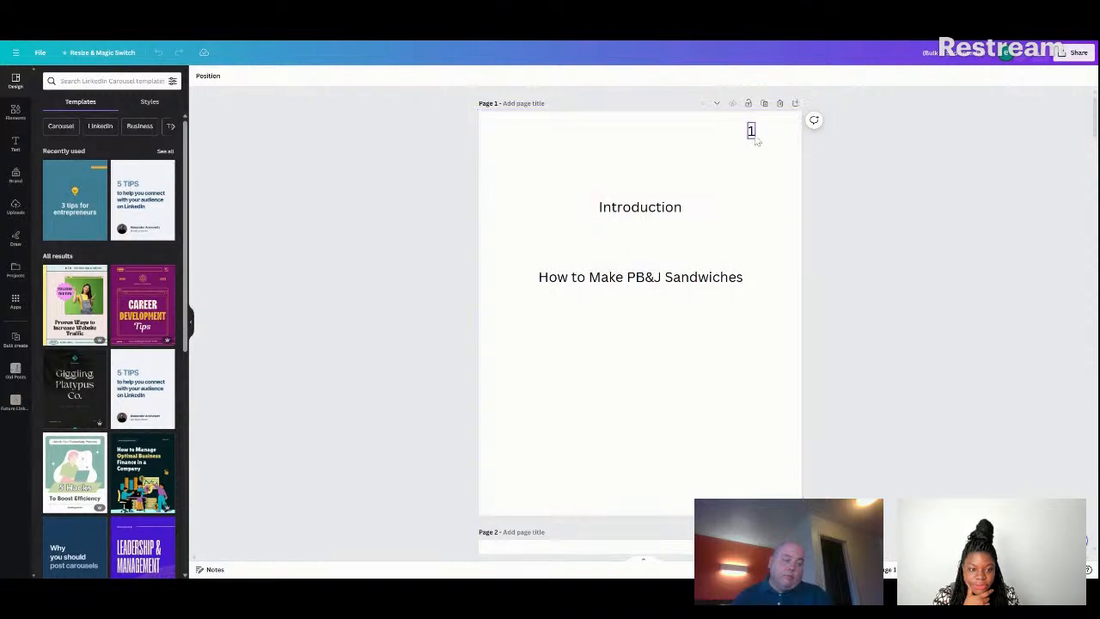
# Review the generated PB&J slides, including all pages in grid view.
pyautogui.scroll(-3, 753, 258)
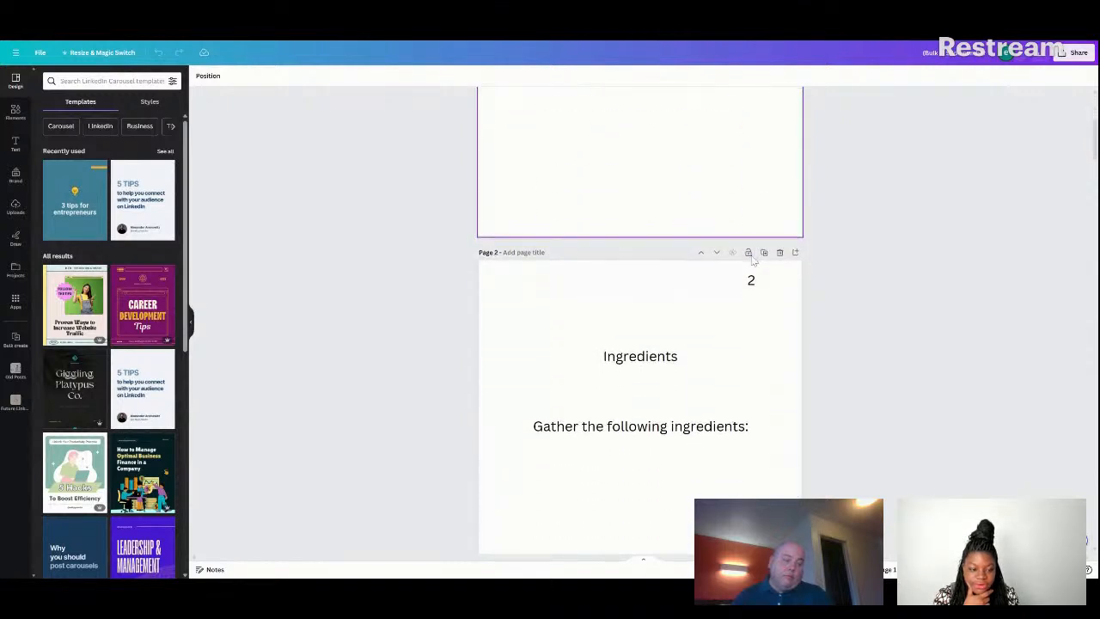
pyautogui.click(1045, 570)
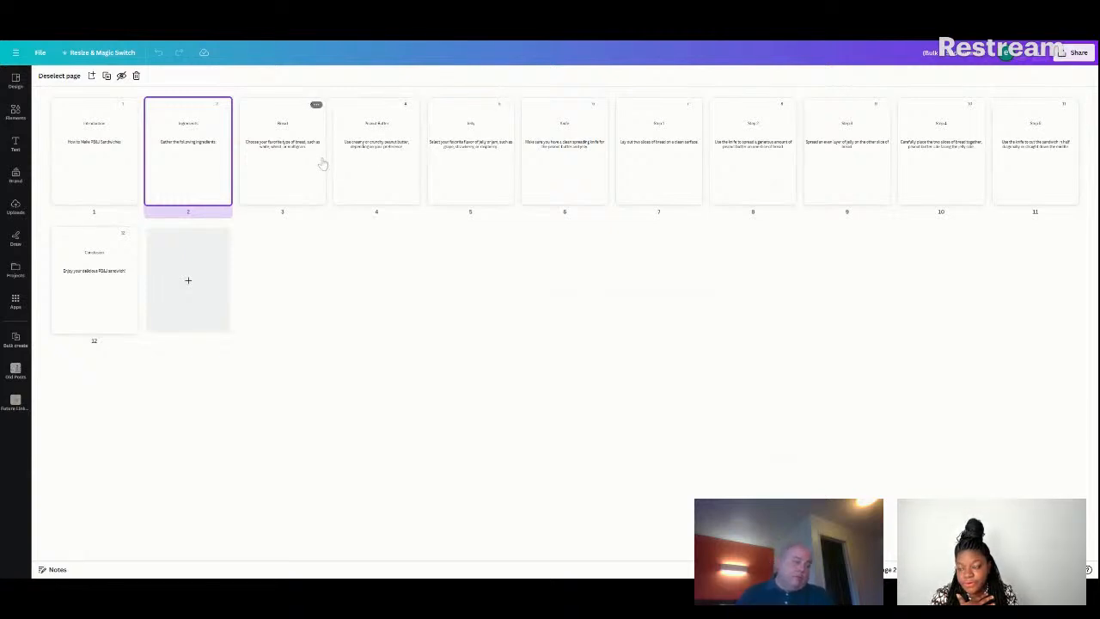
pyautogui.click(16, 53)
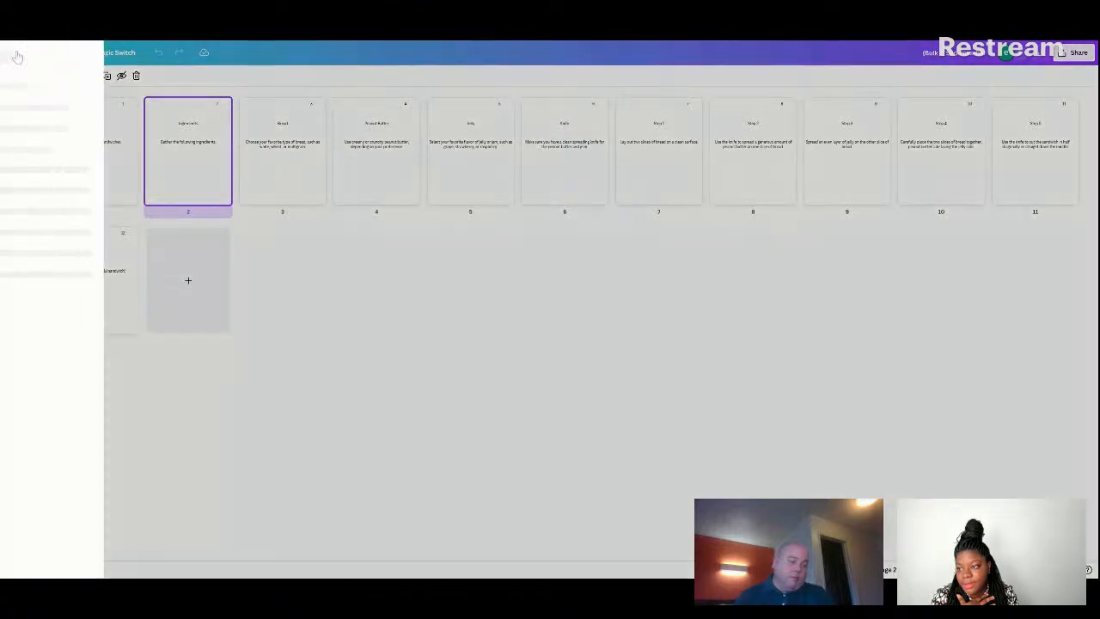
pyautogui.click(113, 51)
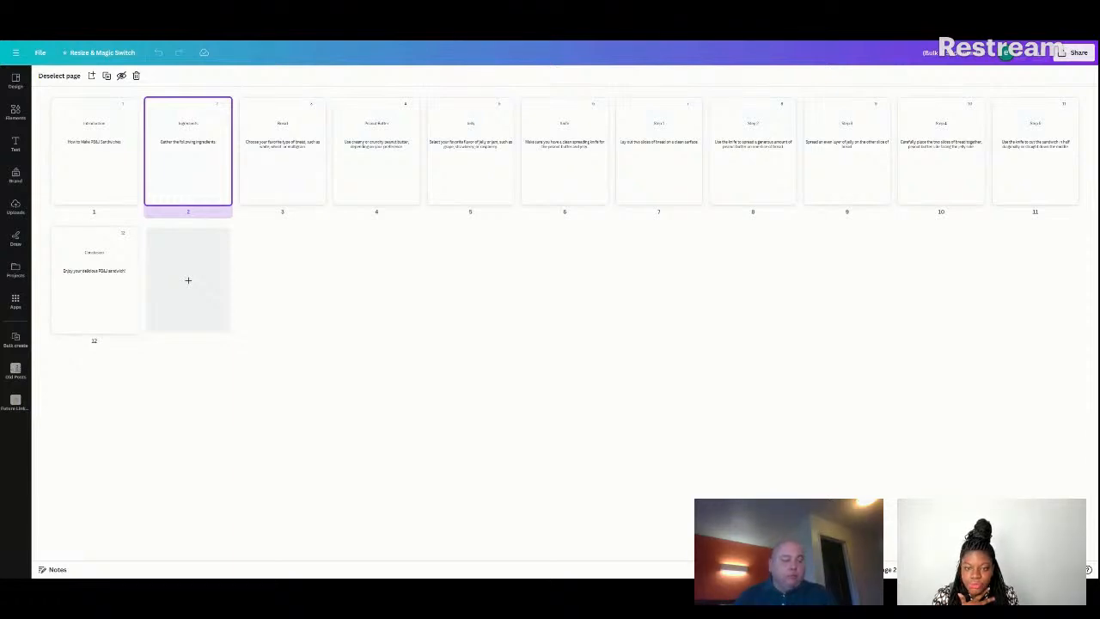
# Switch to the copied "Create Content in Bulk with" carousel and delete every page except the last one.
pyautogui.hotkey('ctrl', 'Tab')
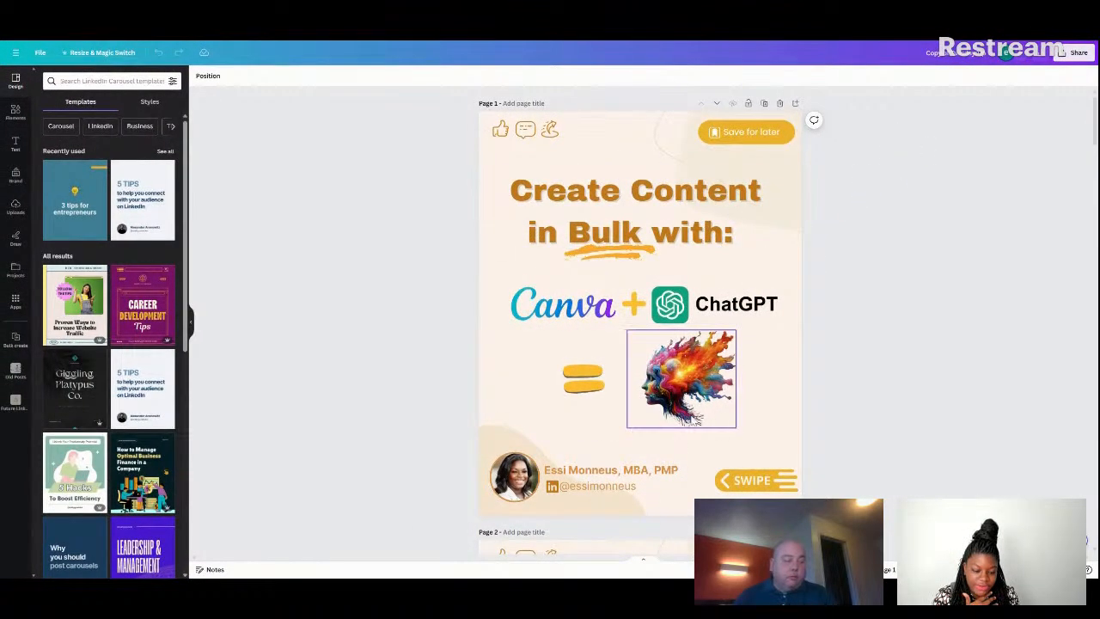
pyautogui.click(1029, 570)
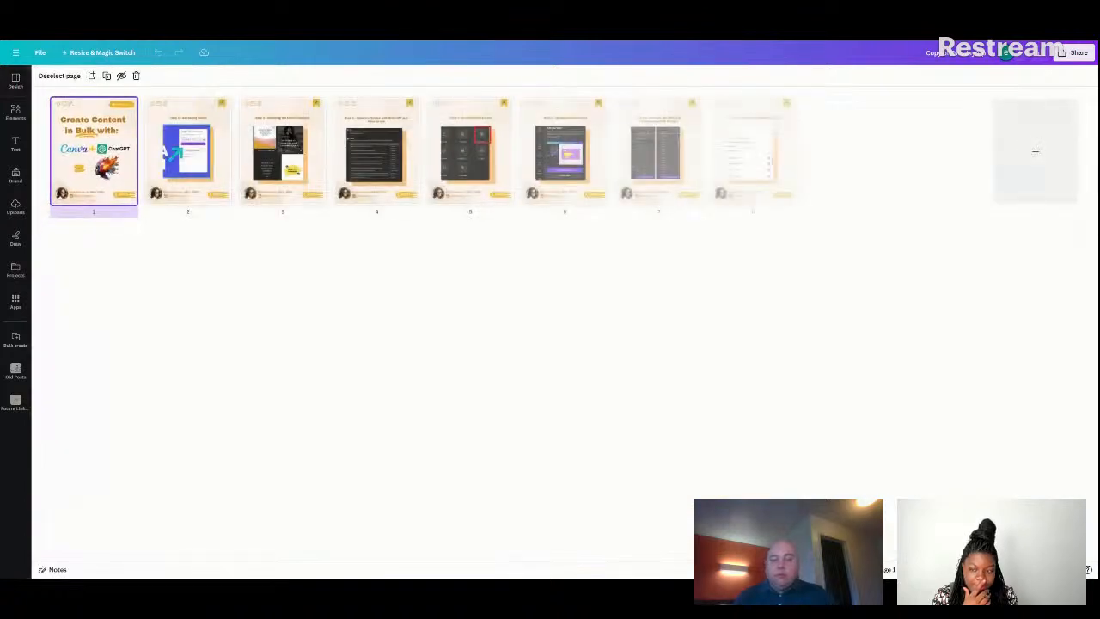
pyautogui.click(136, 76)
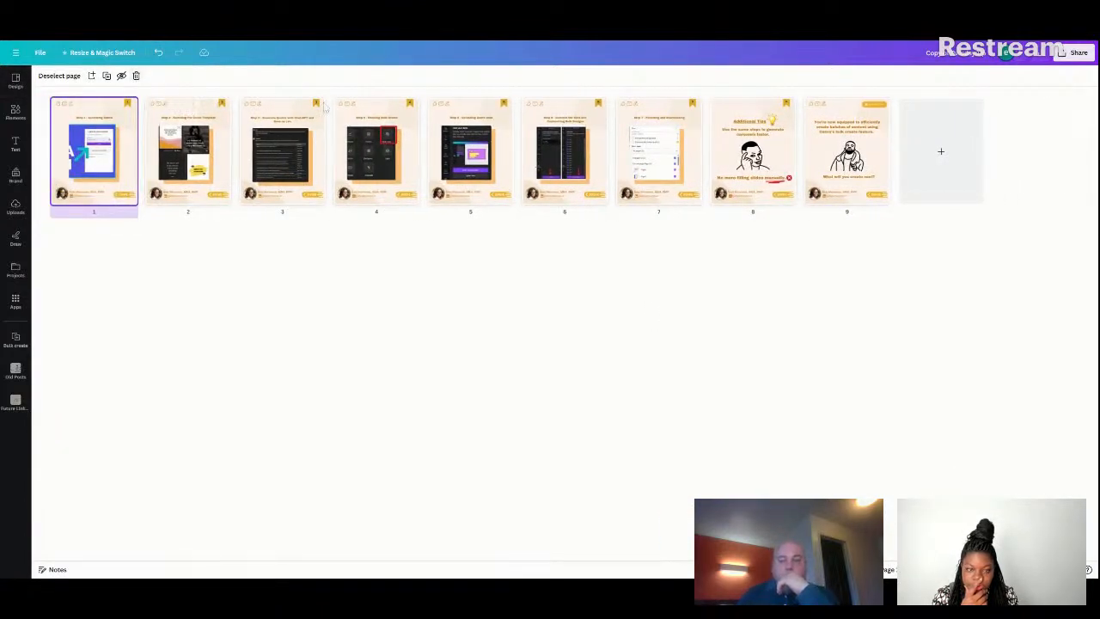
pyautogui.click(136, 76)
pyautogui.click(136, 76)
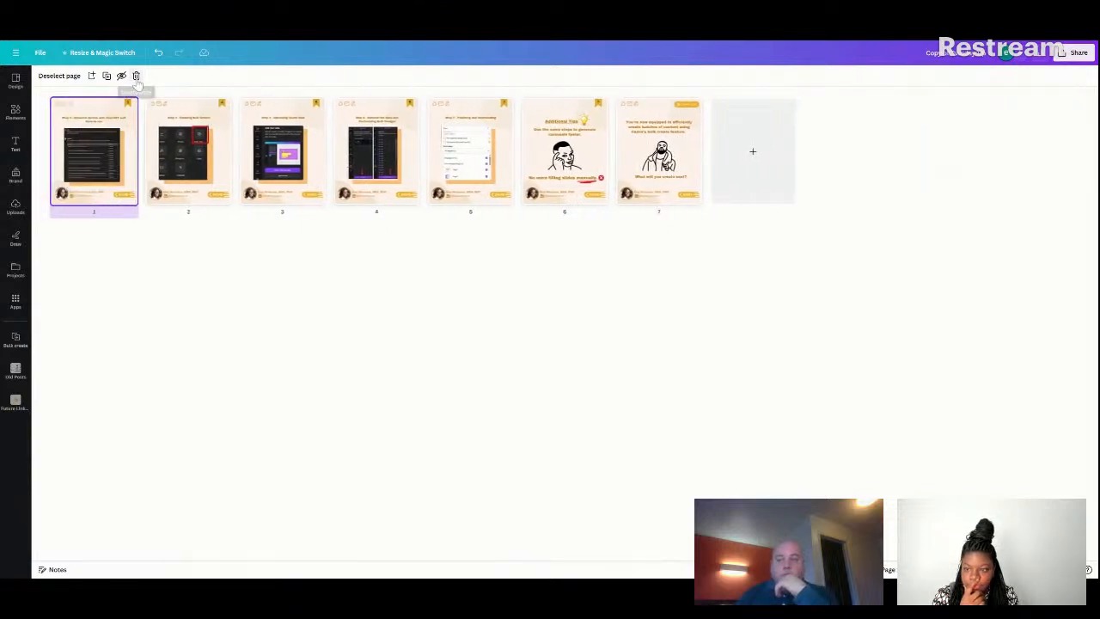
pyautogui.click(137, 76)
pyautogui.click(136, 75)
pyautogui.click(136, 76)
pyautogui.click(136, 76)
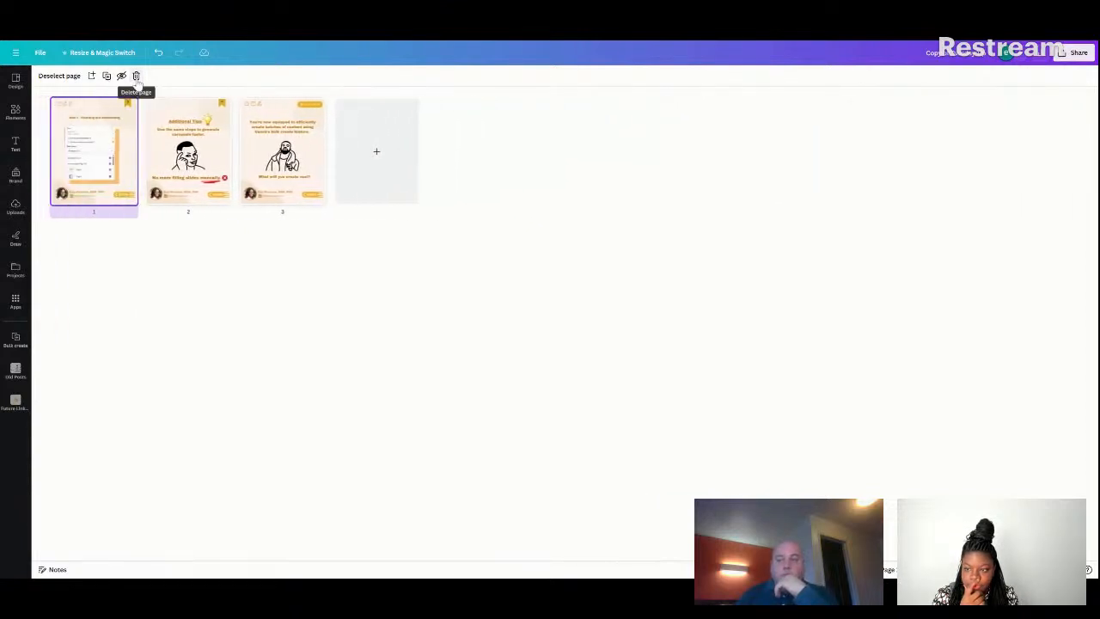
pyautogui.click(136, 76)
pyautogui.click(137, 76)
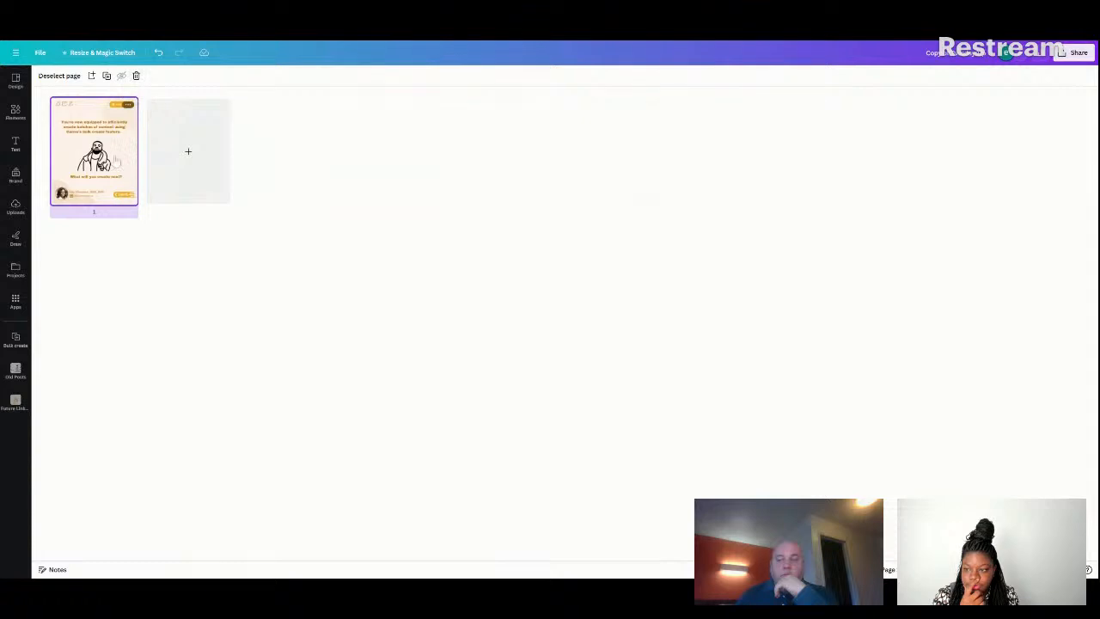
# Duplicate the remaining page's heading text box above the original and replace the copy's text with "Title".
pyautogui.doubleClick(117, 158)
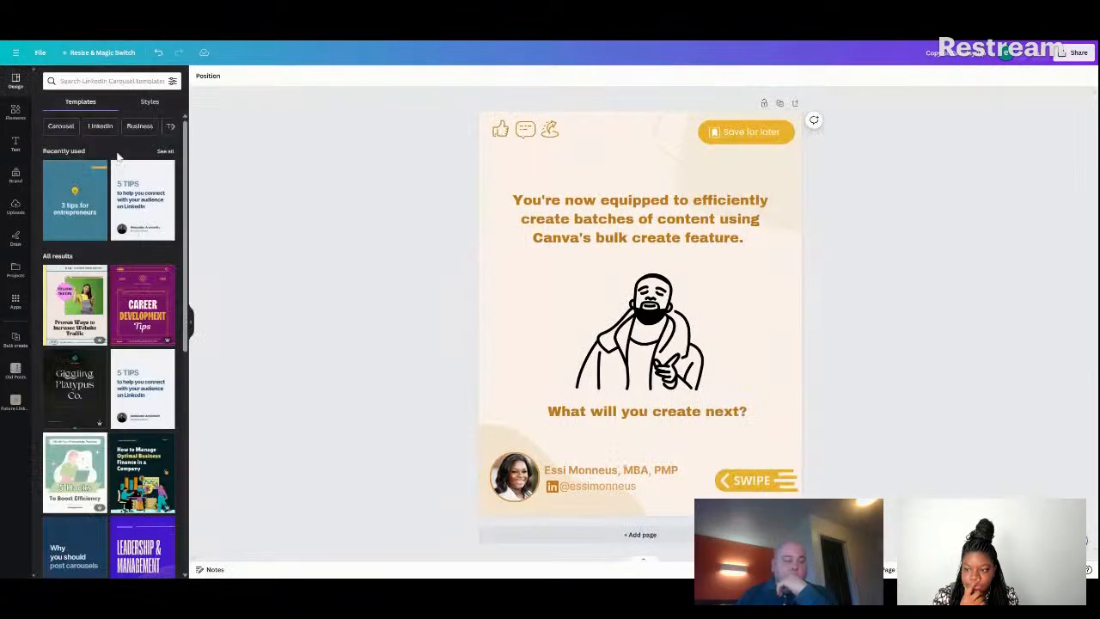
pyautogui.click(659, 214)
pyautogui.click(656, 171)
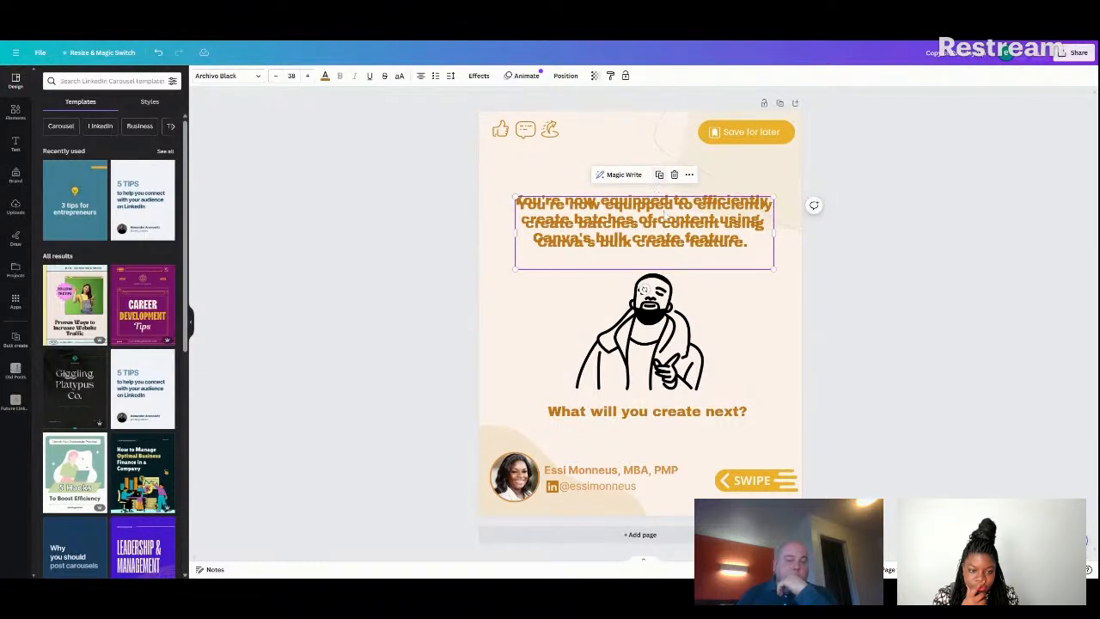
pyautogui.moveTo(666, 227); pyautogui.dragTo(666, 180)
pyautogui.doubleClick(665, 179)
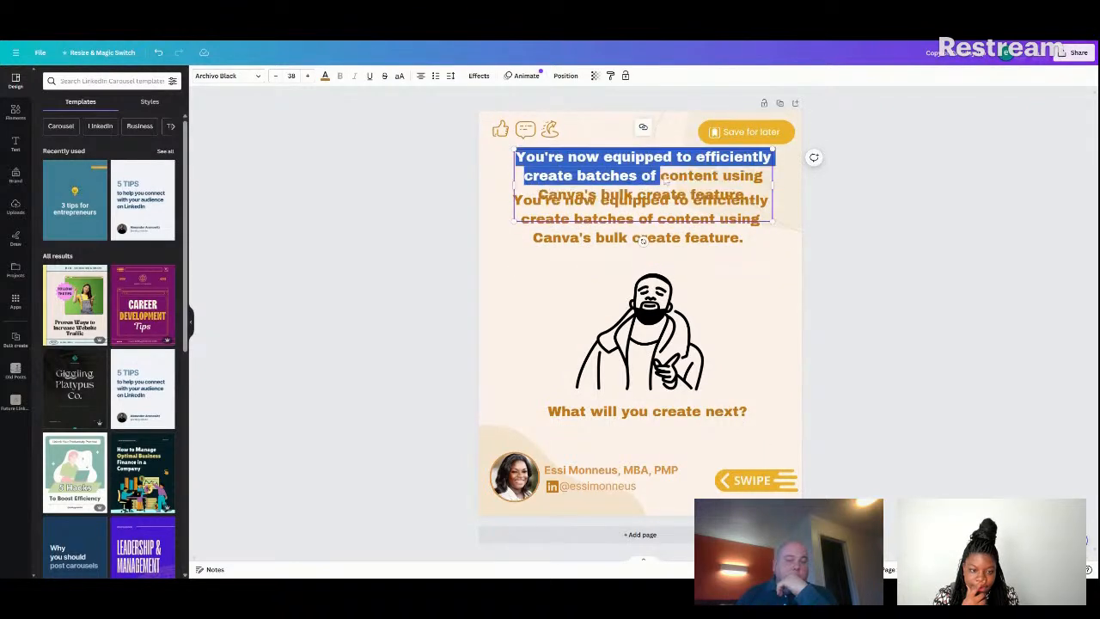
pyautogui.press('BackSpace')
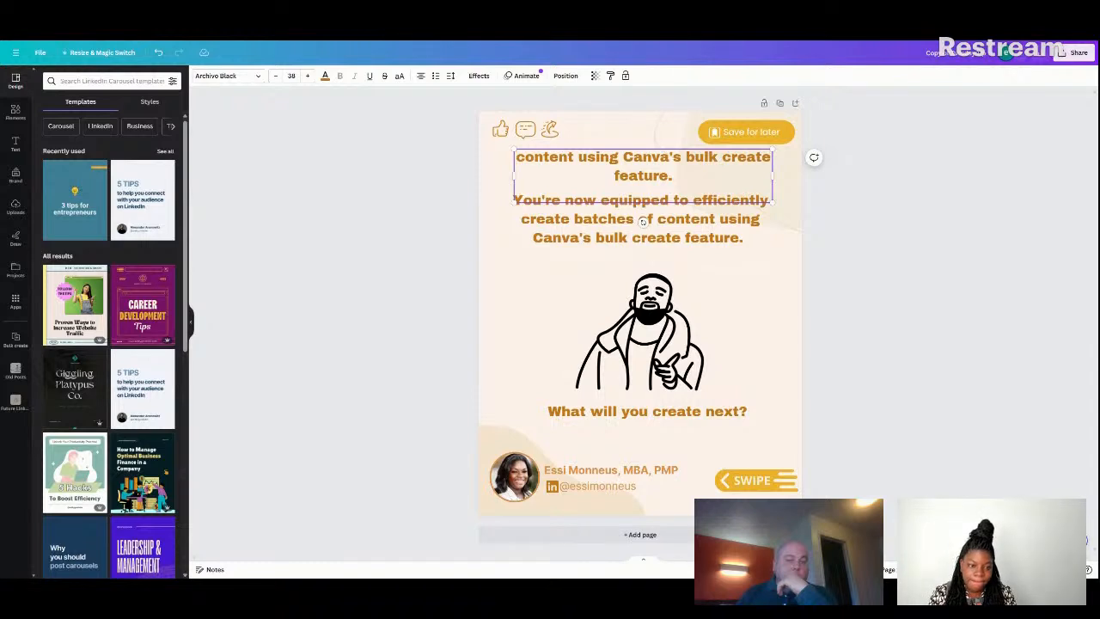
pyautogui.moveTo(675, 177); pyautogui.dragTo(526, 159)
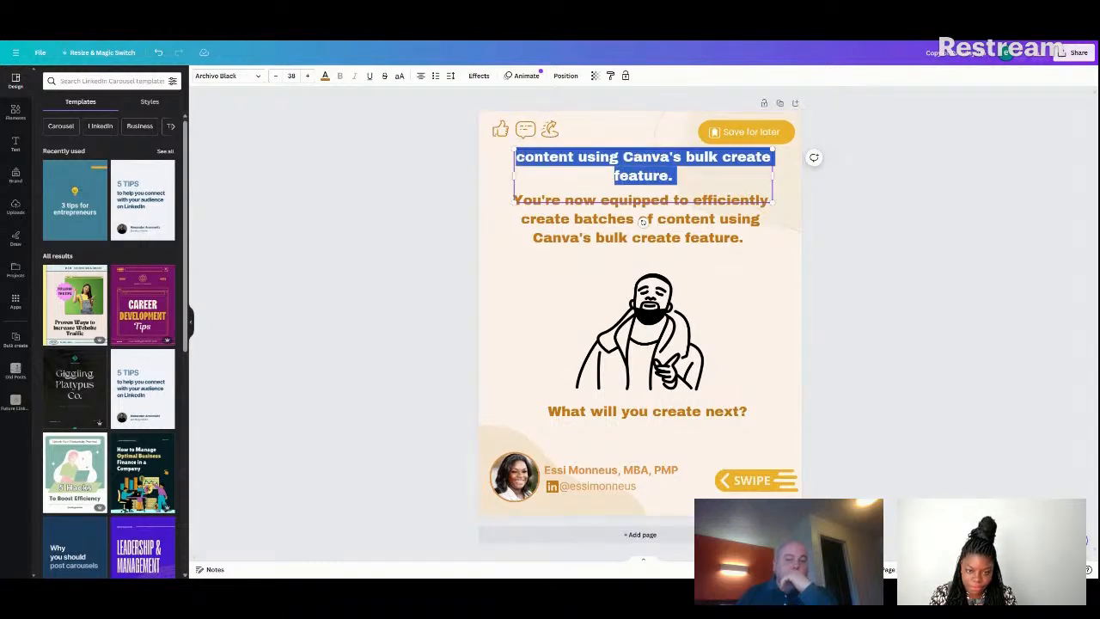
pyautogui.press('BackSpace')
pyautogui.write('Title')
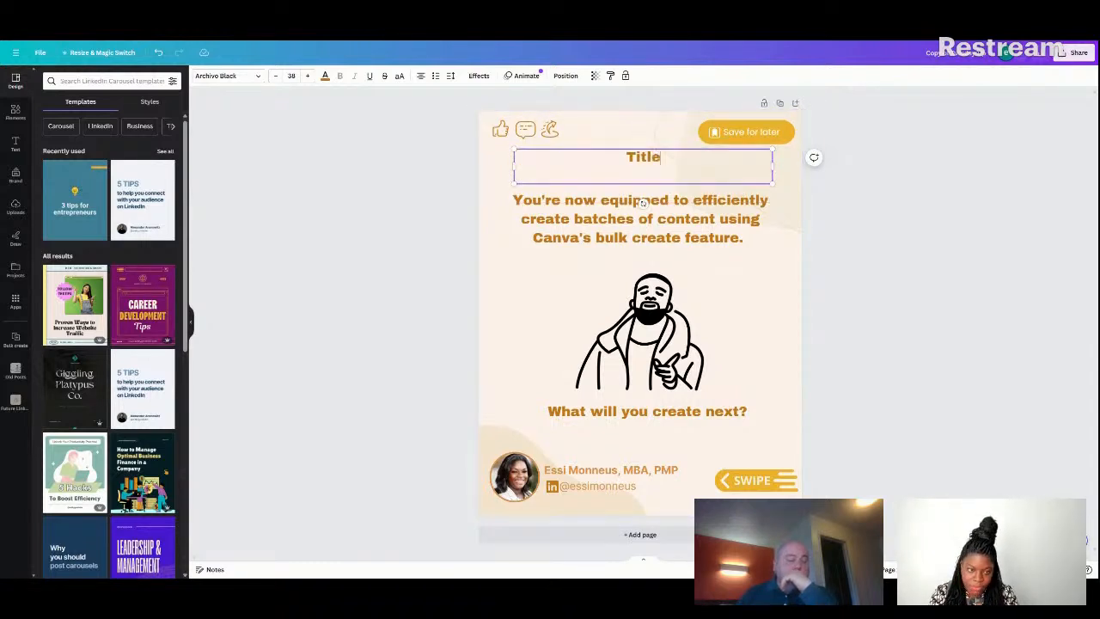
# Replace the original "You're now equipped" heading with "Text".
pyautogui.click(640, 228)
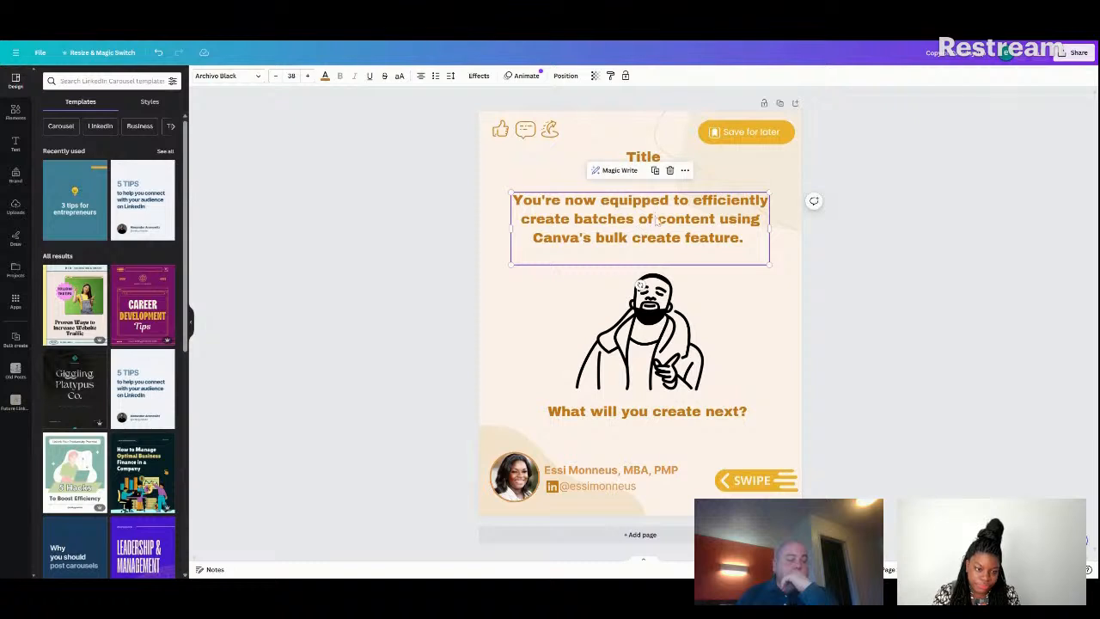
pyautogui.click(659, 221)
pyautogui.hotkey('ctrl', 'a')
pyautogui.press('BackSpace')
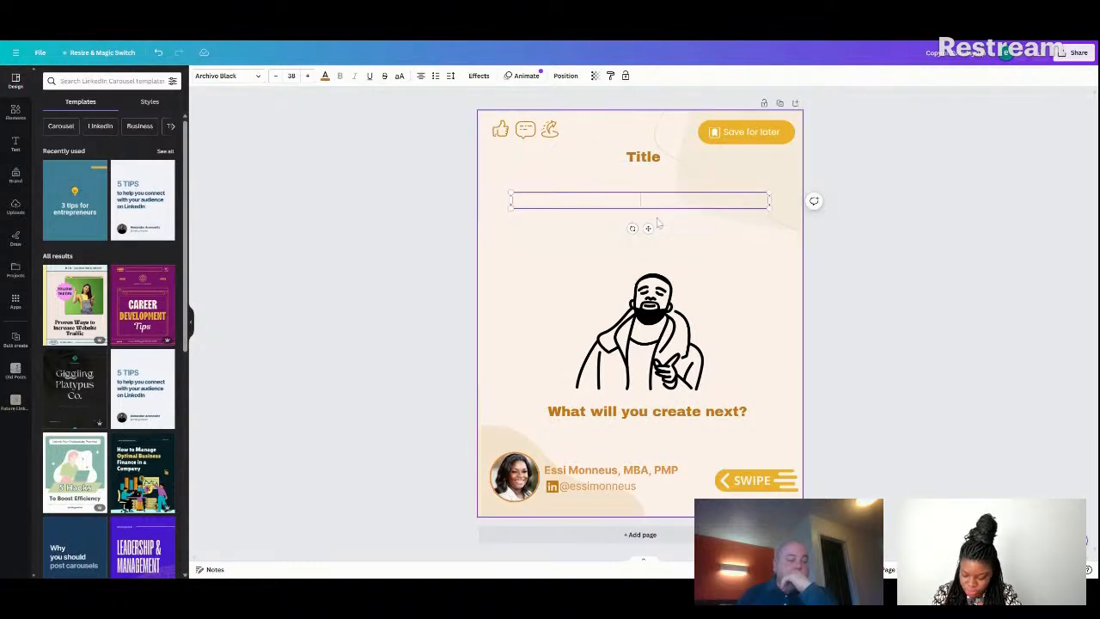
pyautogui.write('Text')
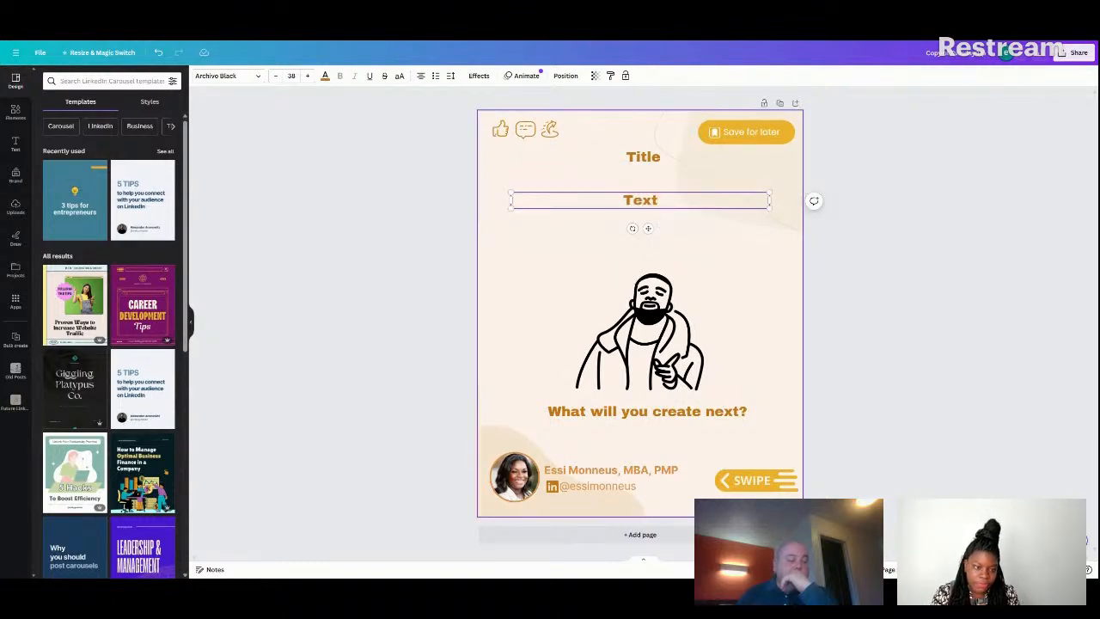
pyautogui.doubleClick(746, 134)
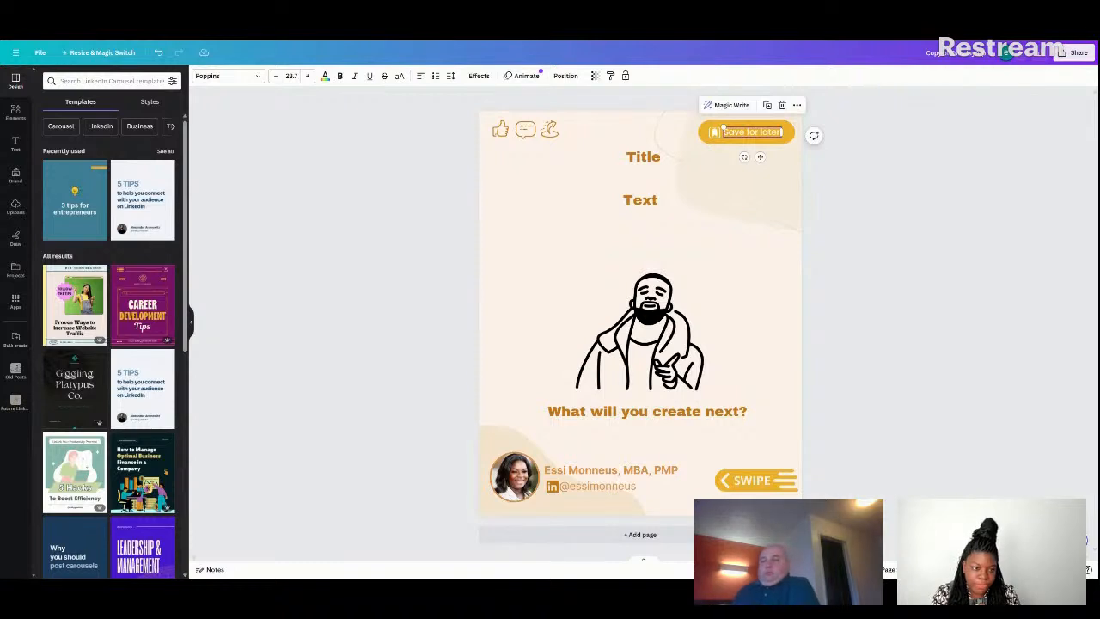
pyautogui.click(746, 135)
pyautogui.tripleClick(747, 132)
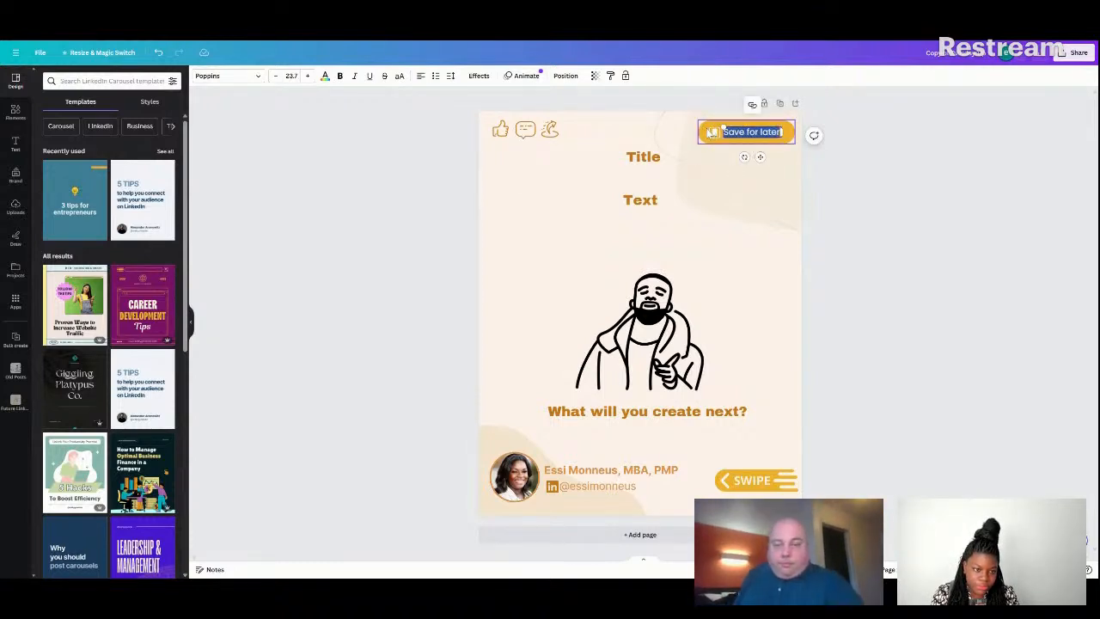
# Add a small "Number" text box beneath the "Save for later" badge from a scaled-down duplicate of the "Title" box.
pyautogui.click(660, 158)
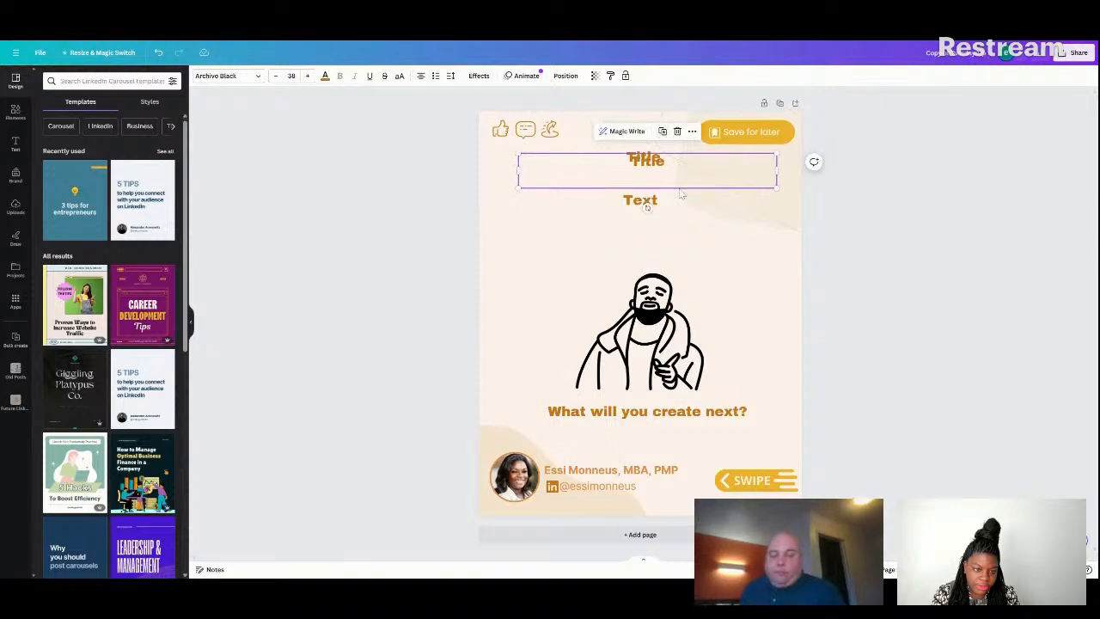
pyautogui.moveTo(684, 180); pyautogui.dragTo(721, 194)
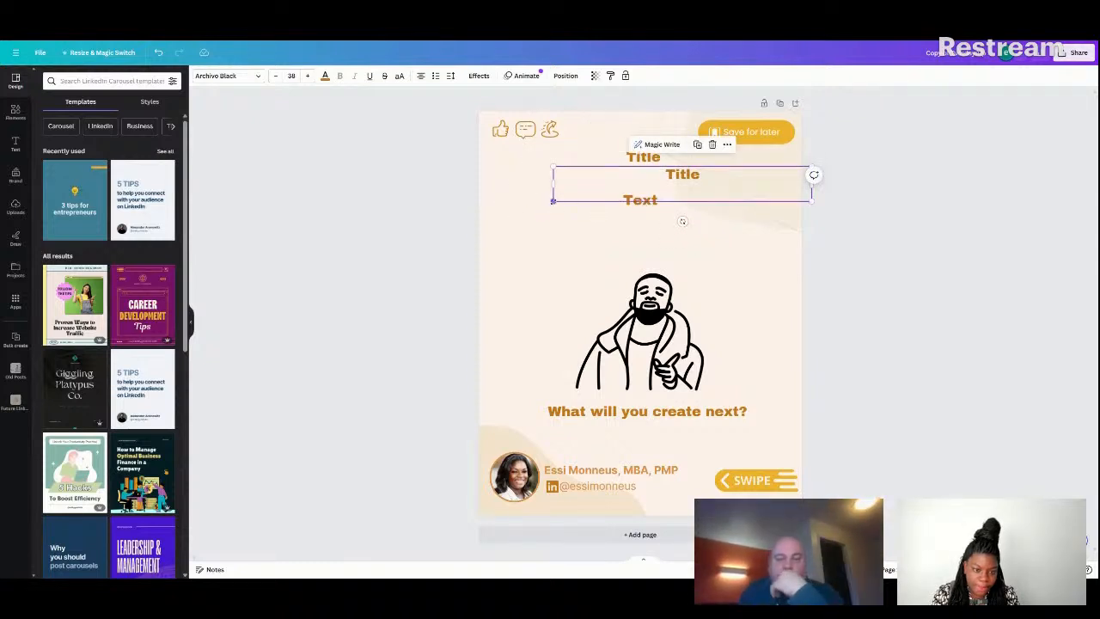
pyautogui.moveTo(553, 201); pyautogui.dragTo(738, 159)
pyautogui.doubleClick(756, 157)
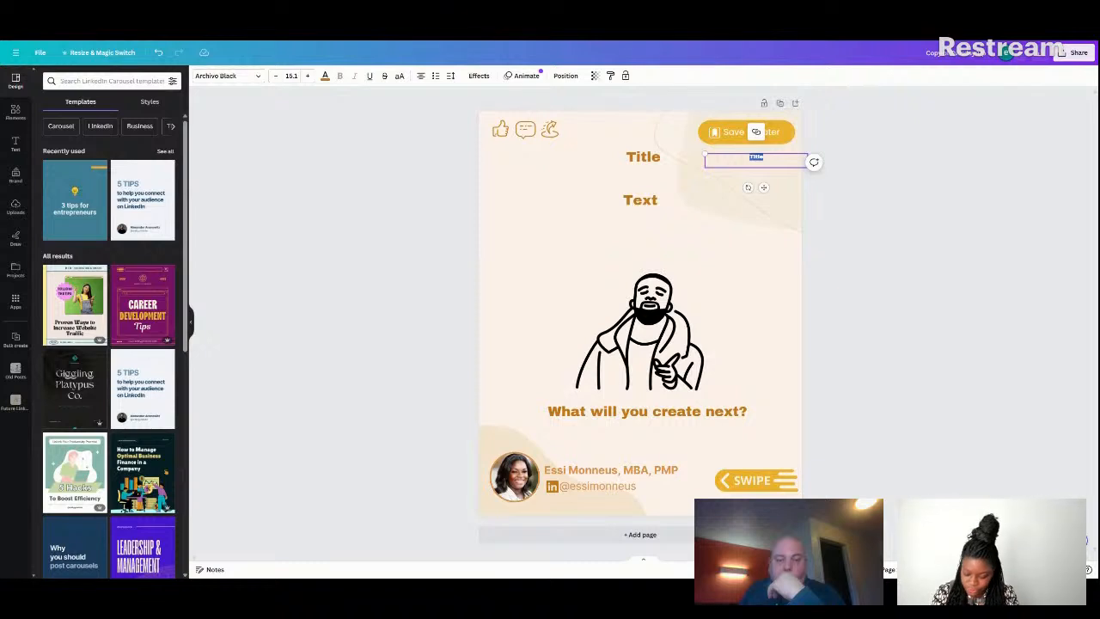
pyautogui.write('Nu')
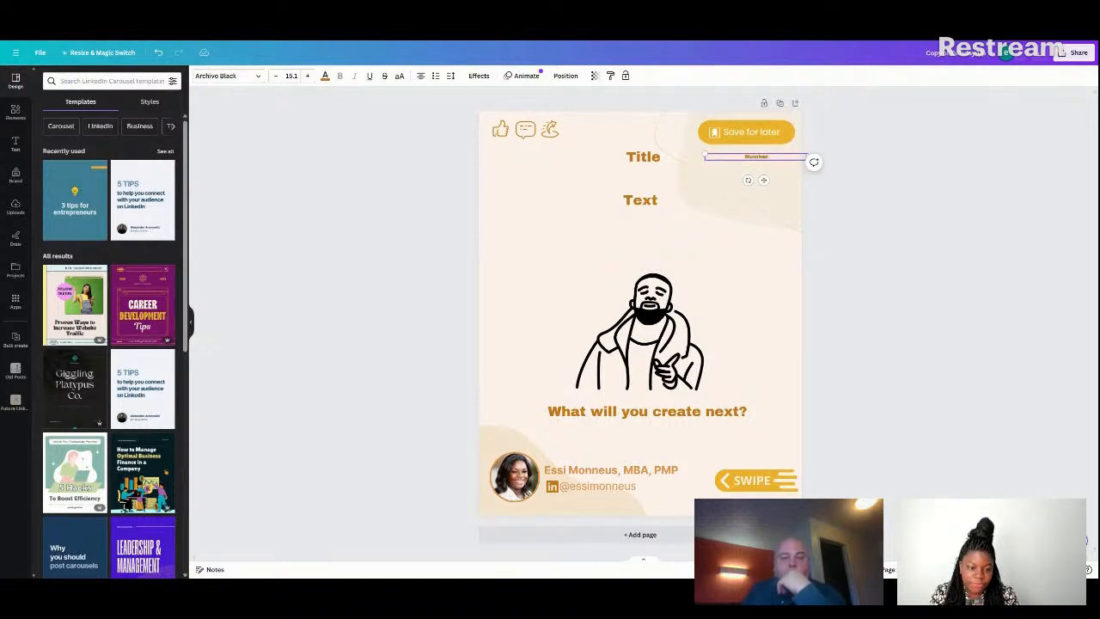
pyautogui.write('mber')
pyautogui.click(744, 292)
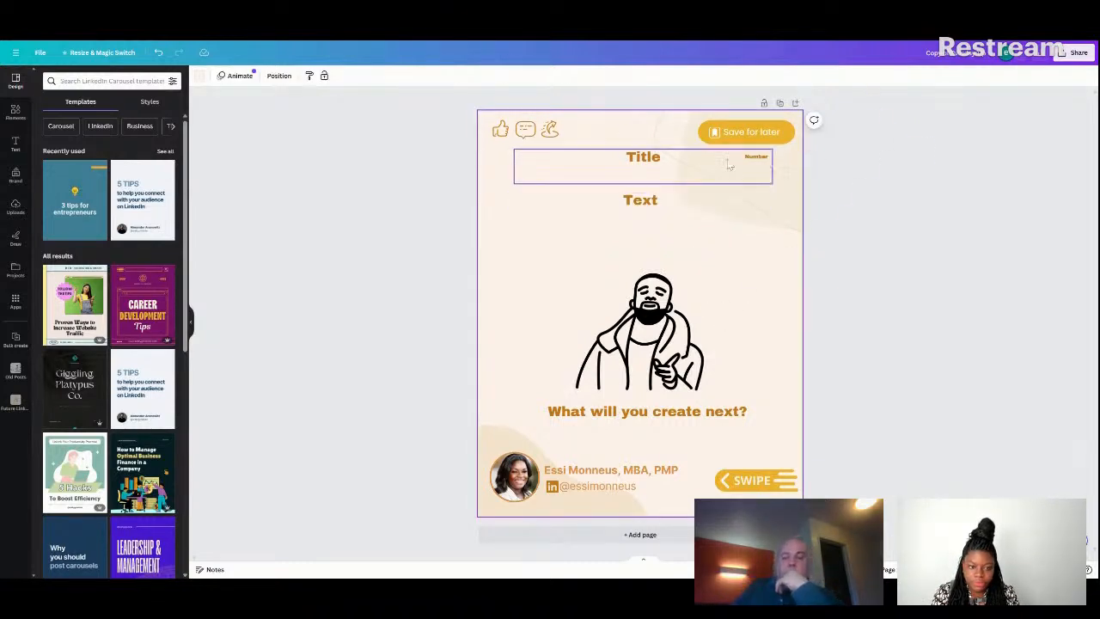
# Start Bulk create for the template page and load the data from Sheet4.
pyautogui.click(16, 337)
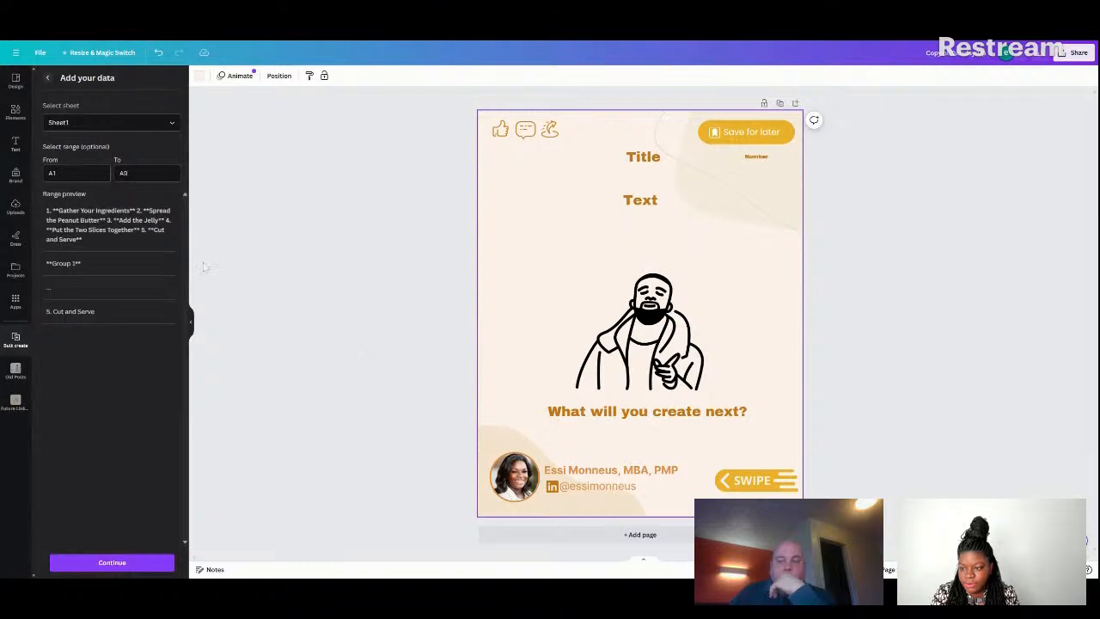
pyautogui.click(129, 563)
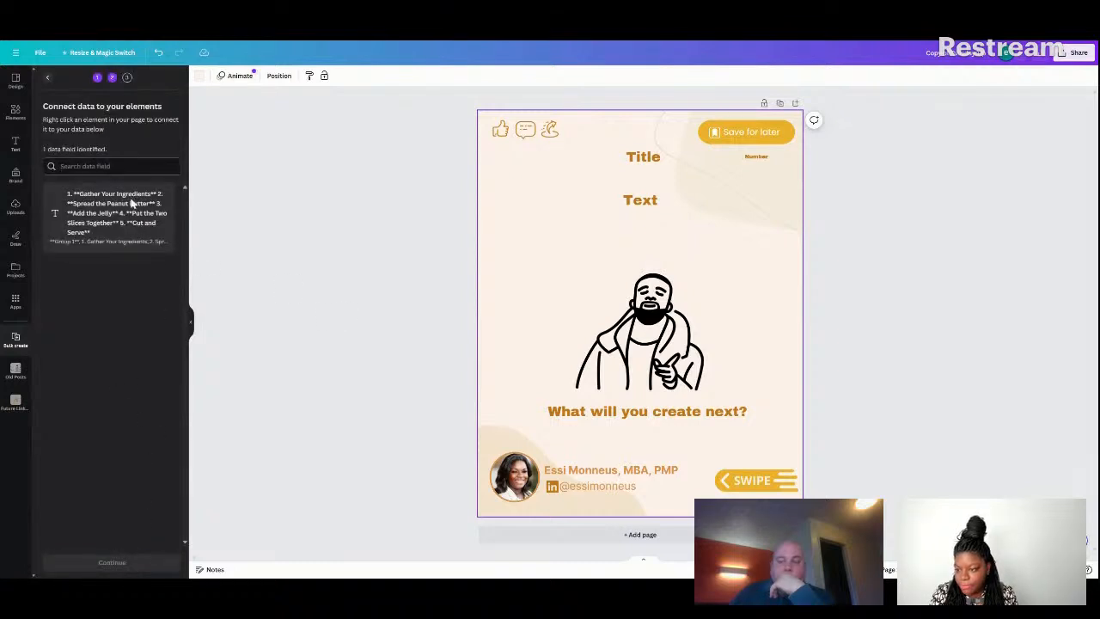
pyautogui.click(49, 79)
pyautogui.click(91, 123)
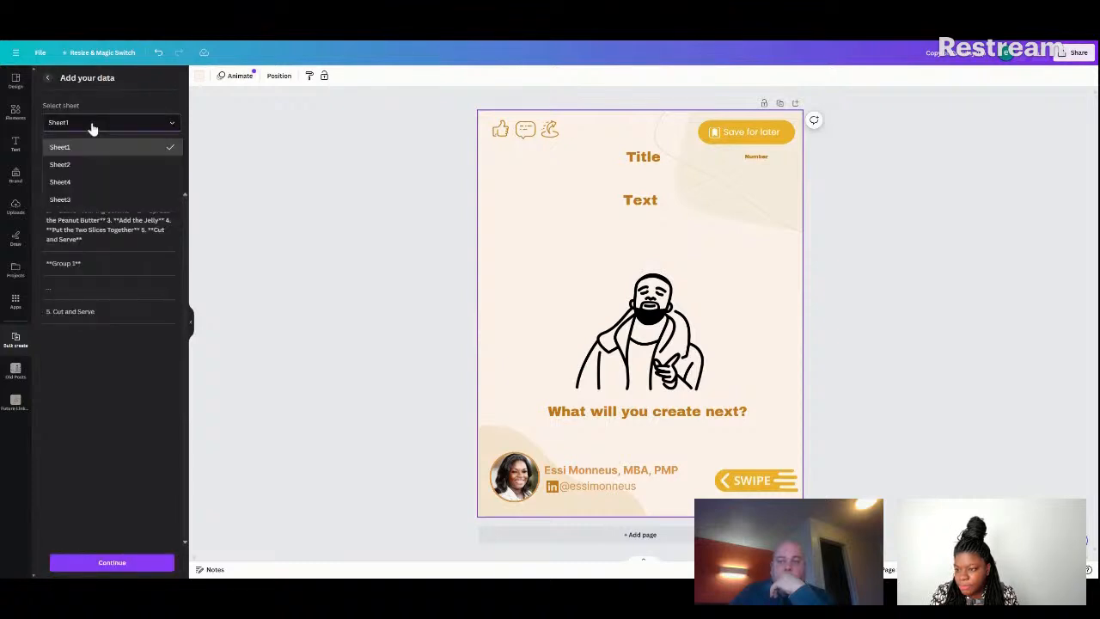
pyautogui.click(99, 184)
pyautogui.click(122, 563)
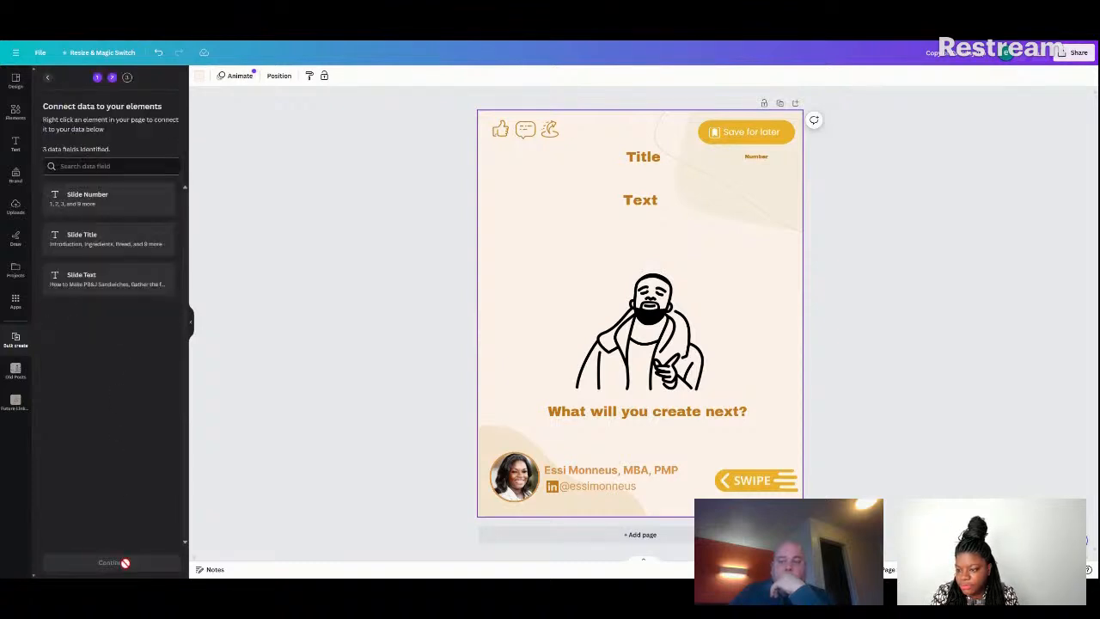
# Connect the small "Number" text box beneath the "Save for later" badge to the Slide Number data field.
pyautogui.click(756, 157)
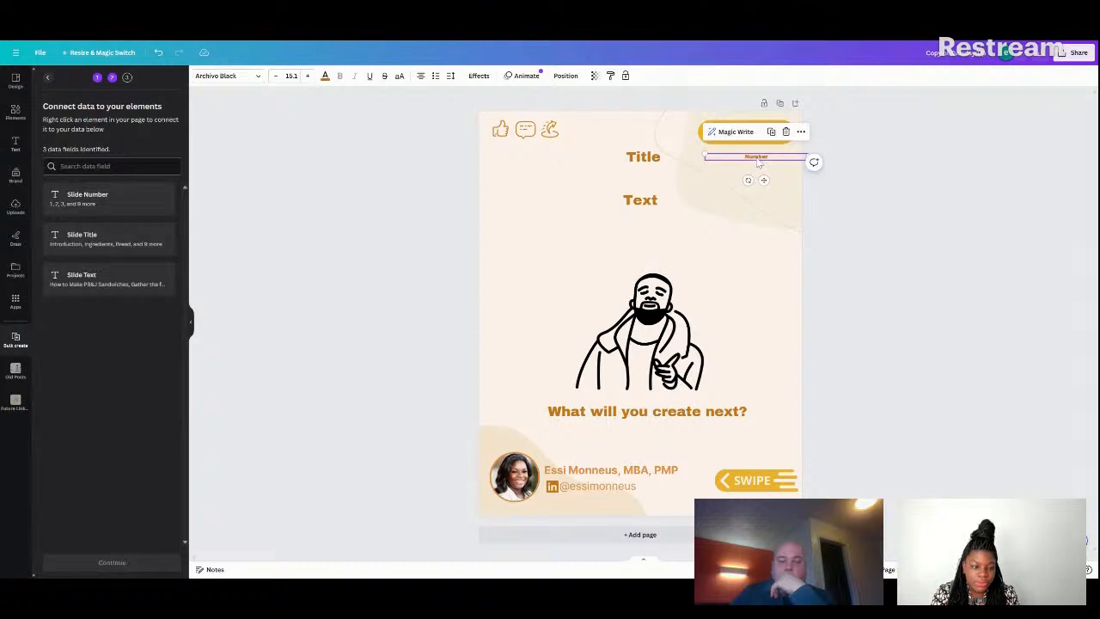
pyautogui.rightClick(759, 162)
pyautogui.click(807, 313)
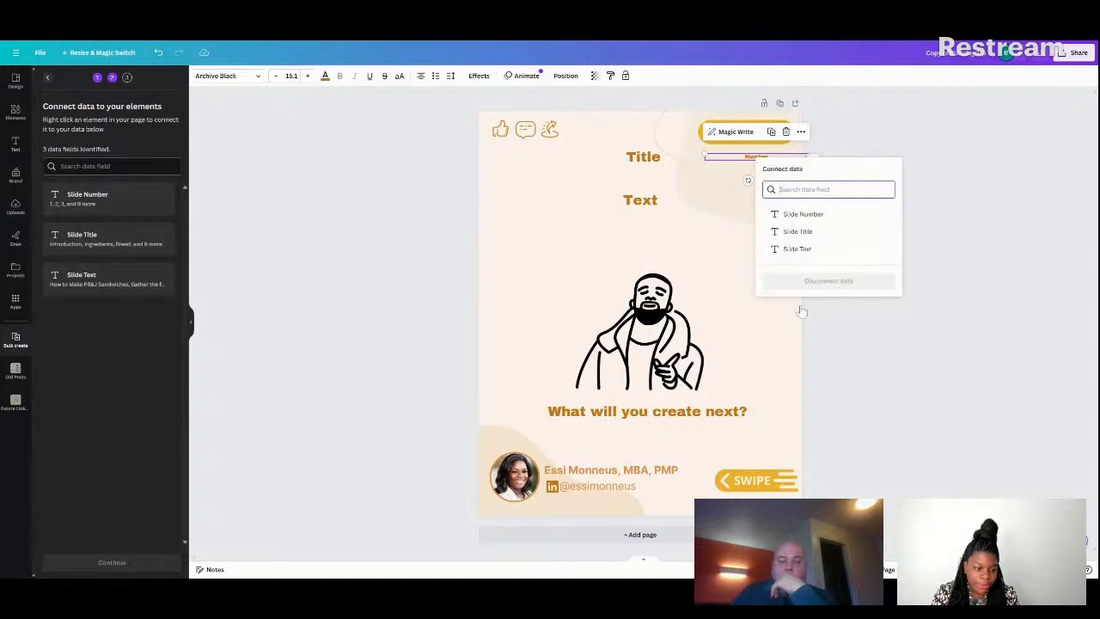
pyautogui.click(801, 214)
# Connect the "Title" text box to the Slide Title data field.
pyautogui.click(641, 163)
pyautogui.rightClick(640, 164)
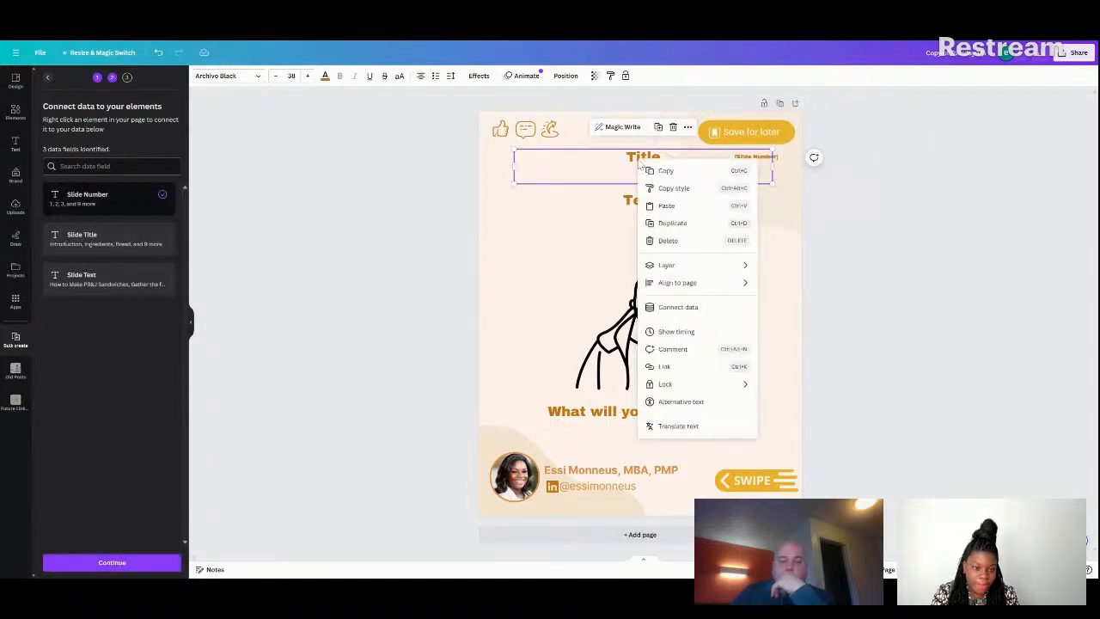
pyautogui.click(670, 307)
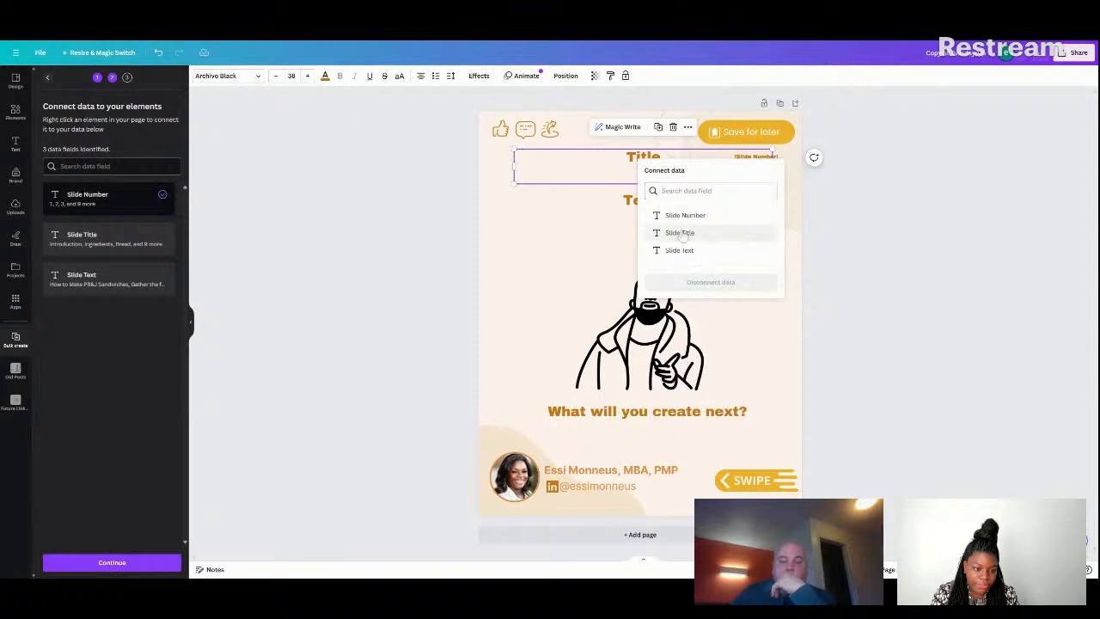
pyautogui.click(682, 233)
# Connect the "Text" text box to the Slide Text data field.
pyautogui.click(645, 199)
pyautogui.rightClick(650, 201)
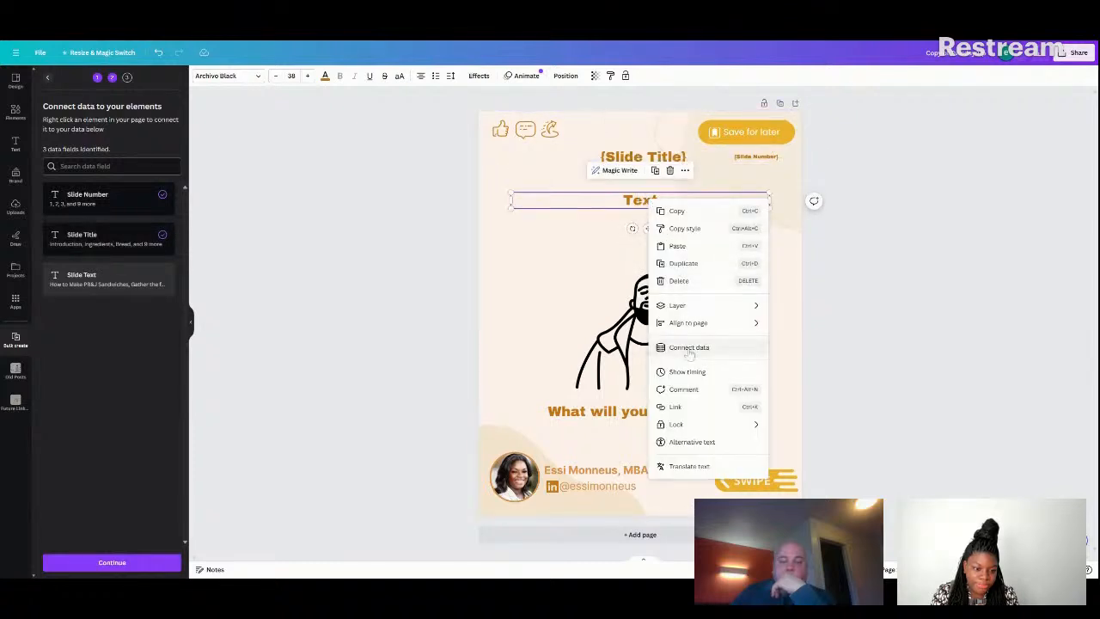
pyautogui.click(690, 349)
pyautogui.click(696, 290)
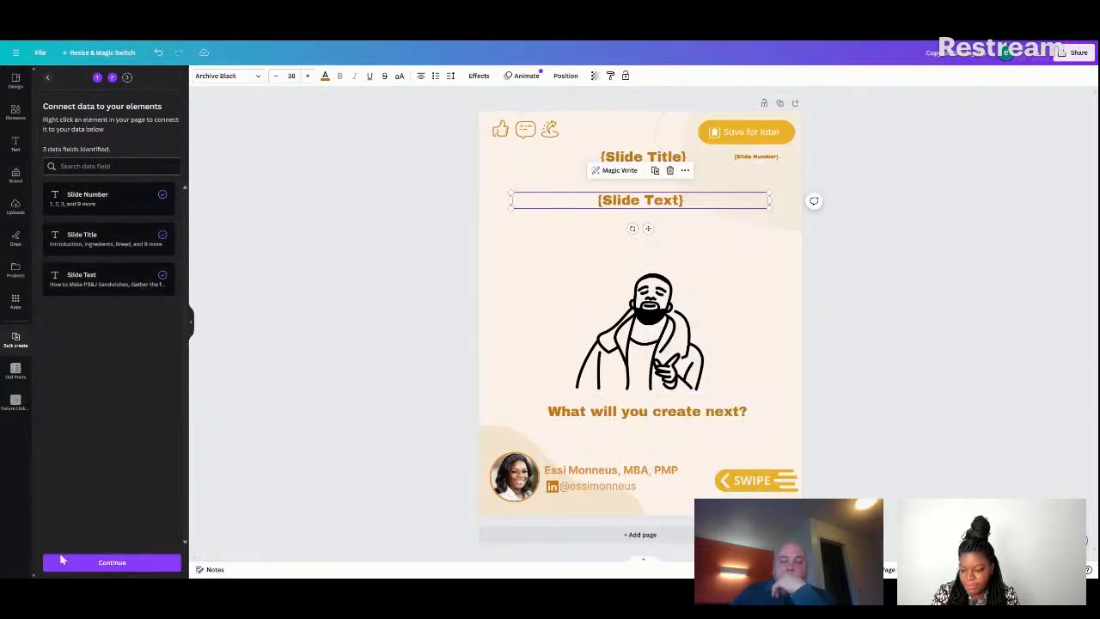
# Apply all the data rows to the connected template and generate the 12 designs.
pyautogui.click(503, 314)
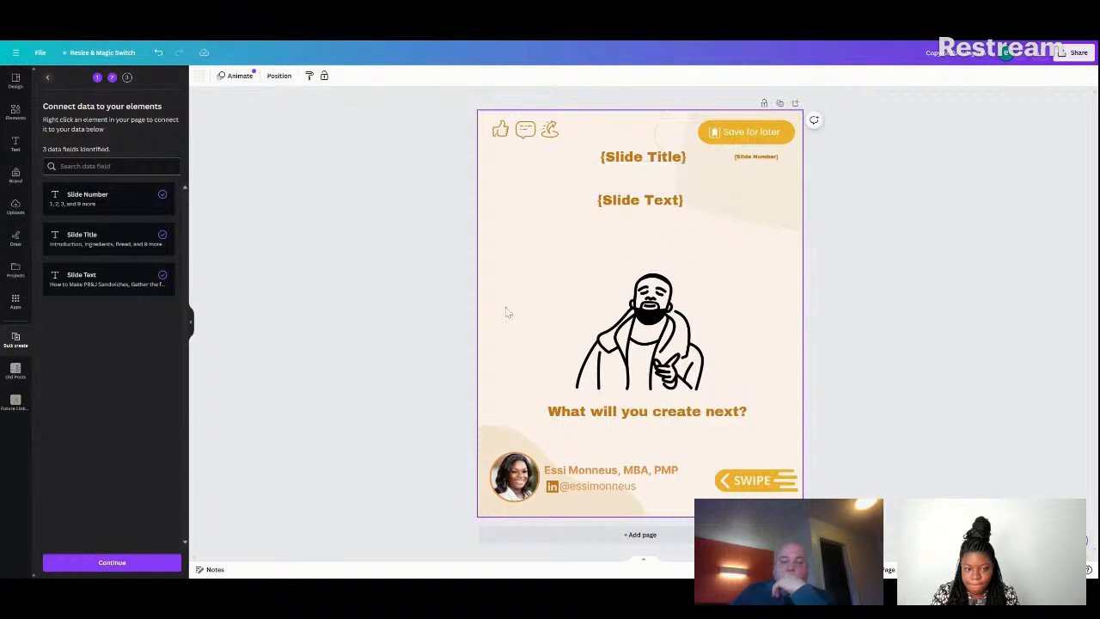
pyautogui.click(129, 568)
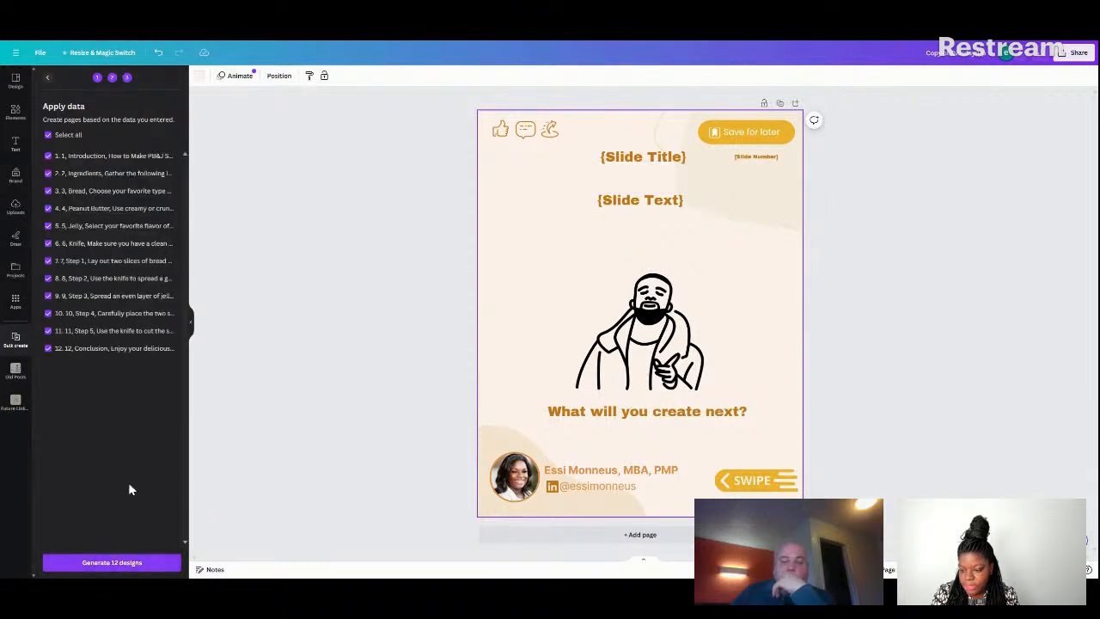
pyautogui.click(128, 563)
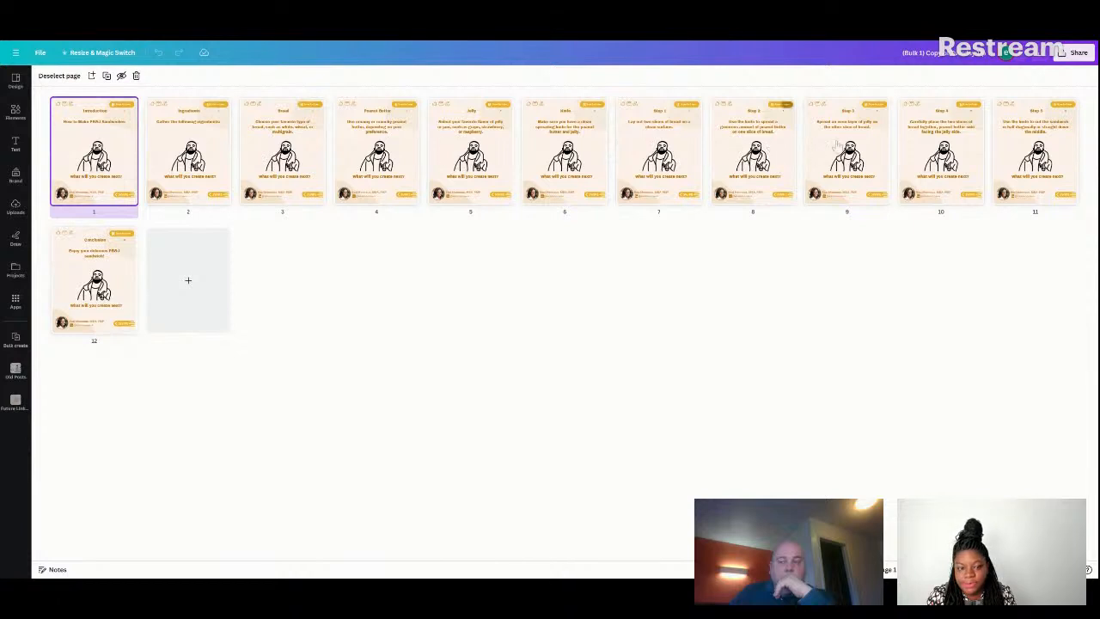
# Open the generated carousel at page 1 and review the title, text and number on pages 1 to 3.
pyautogui.doubleClick(117, 159)
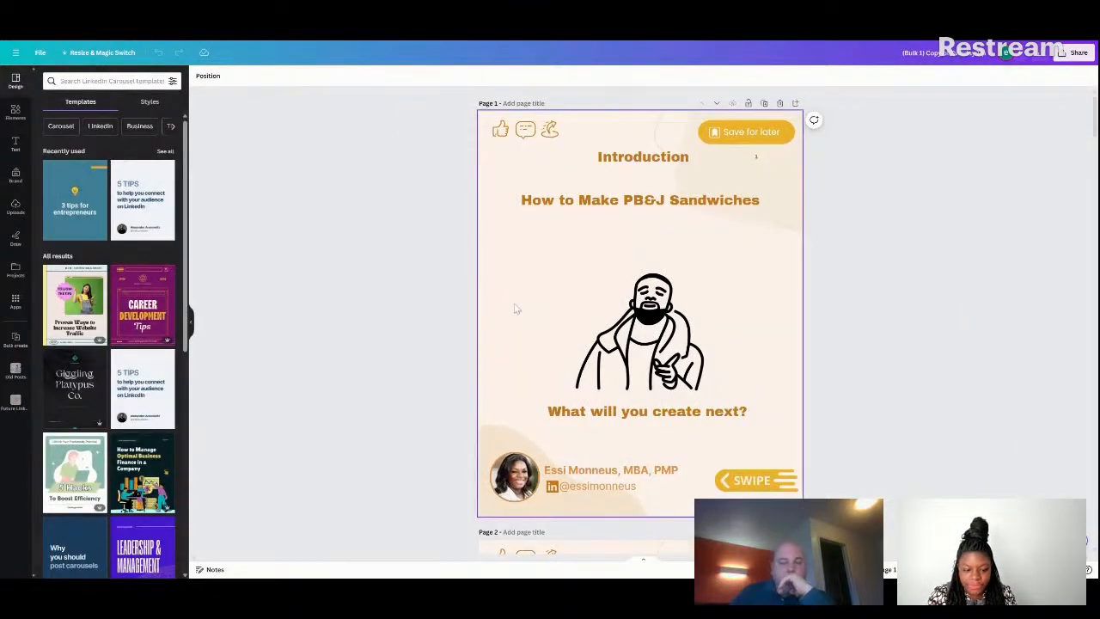
pyautogui.scroll(-1, 515, 308)
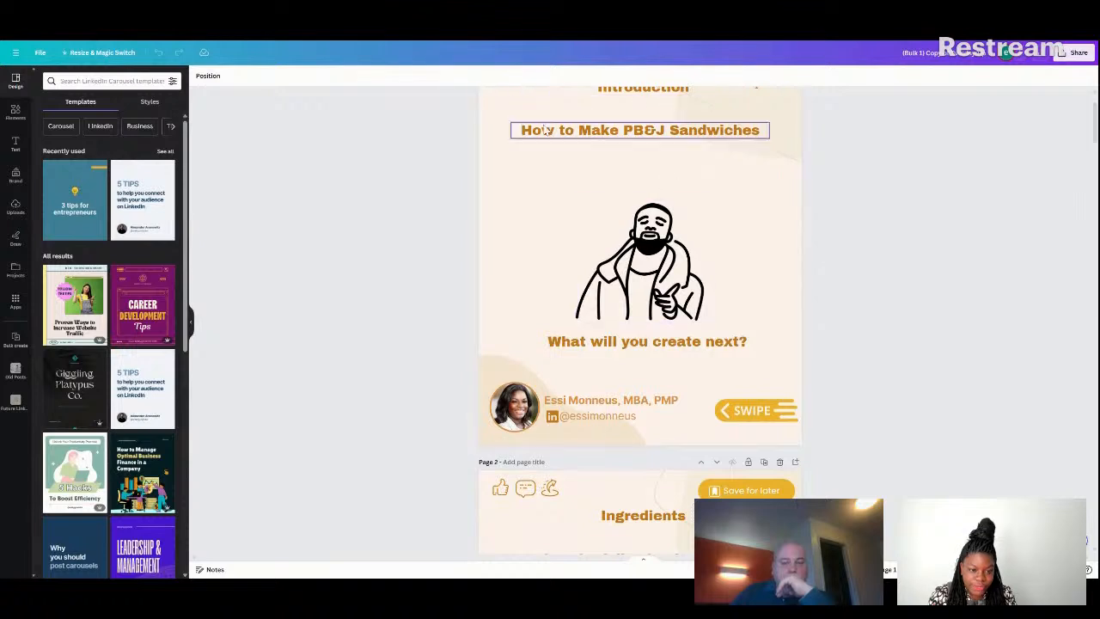
pyautogui.scroll(-5, 740, 292)
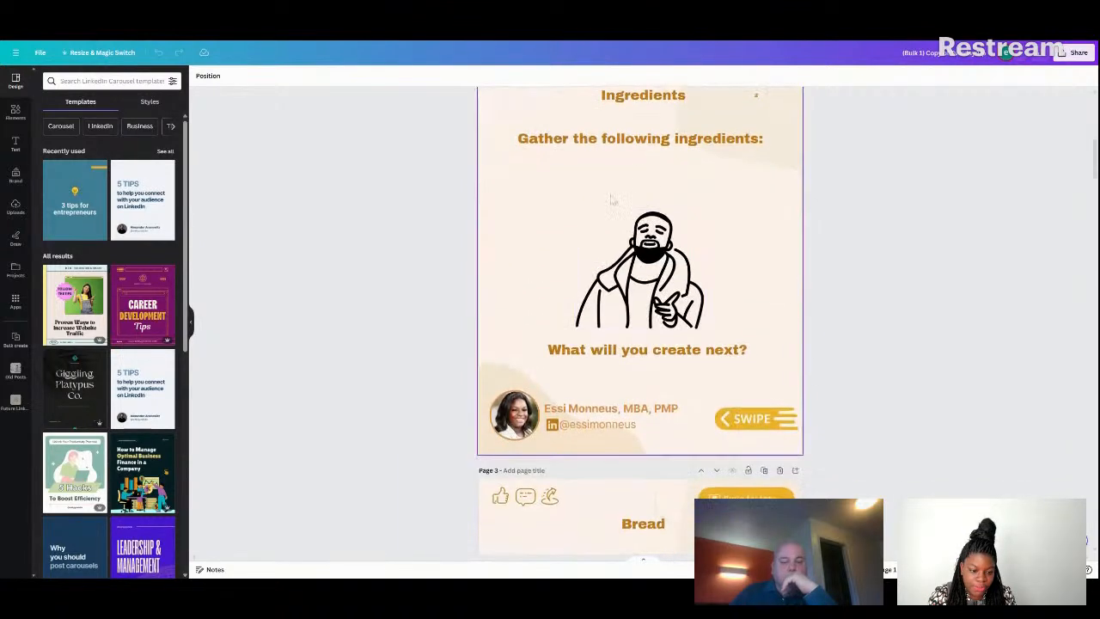
pyautogui.scroll(-3, 688, 404)
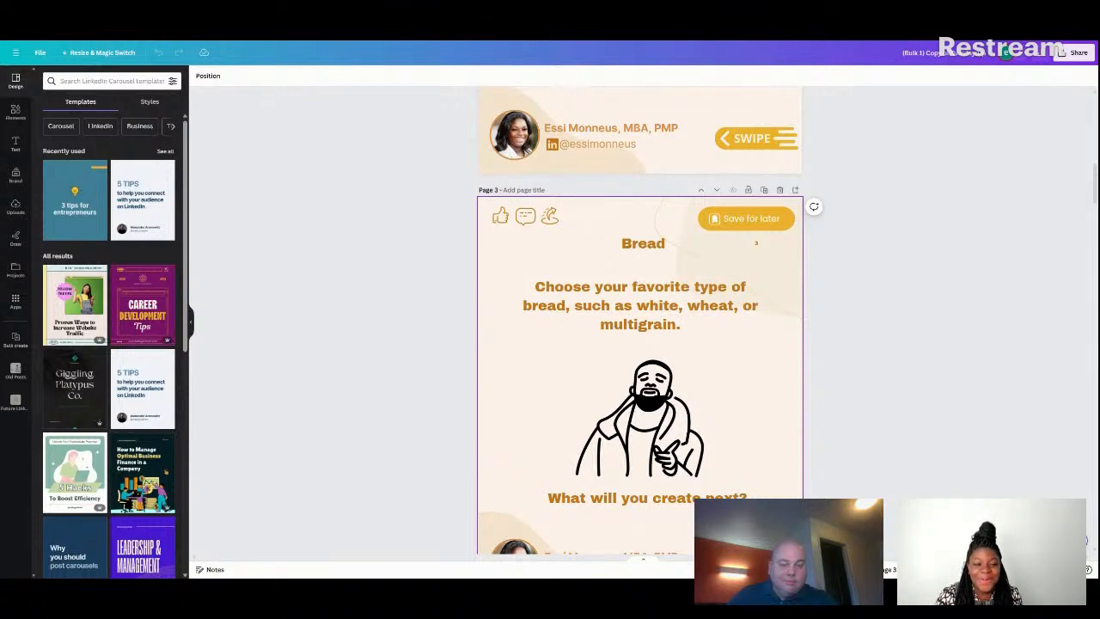
pyautogui.click(621, 406)
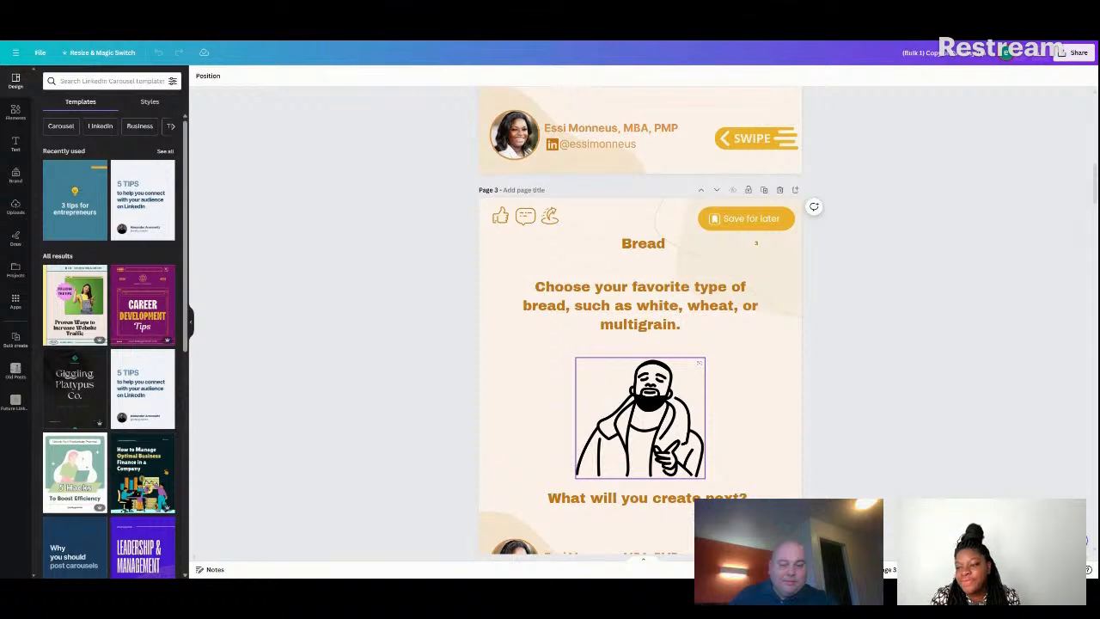
pyautogui.click(572, 398)
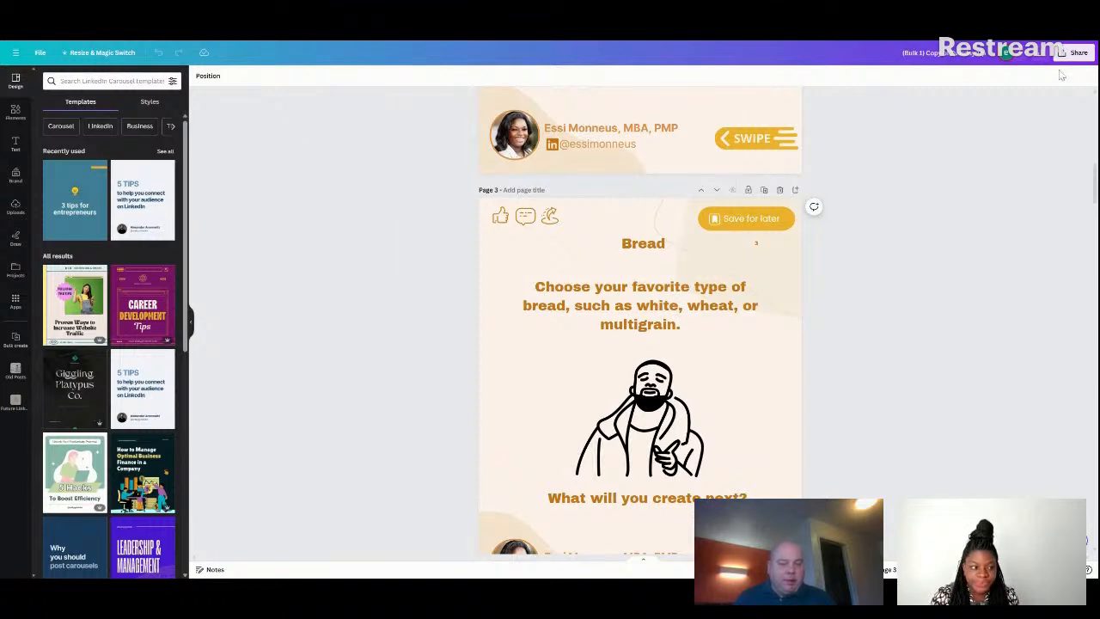
# Download all pages of the generated carousel as a PDF Standard file.
pyautogui.click(1087, 53)
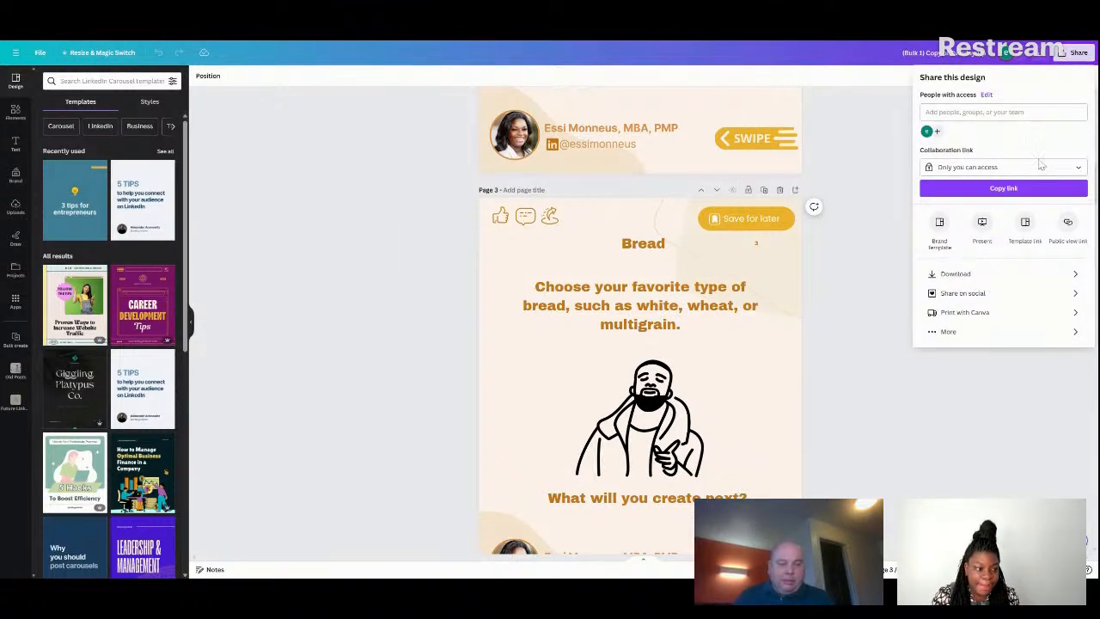
pyautogui.click(972, 274)
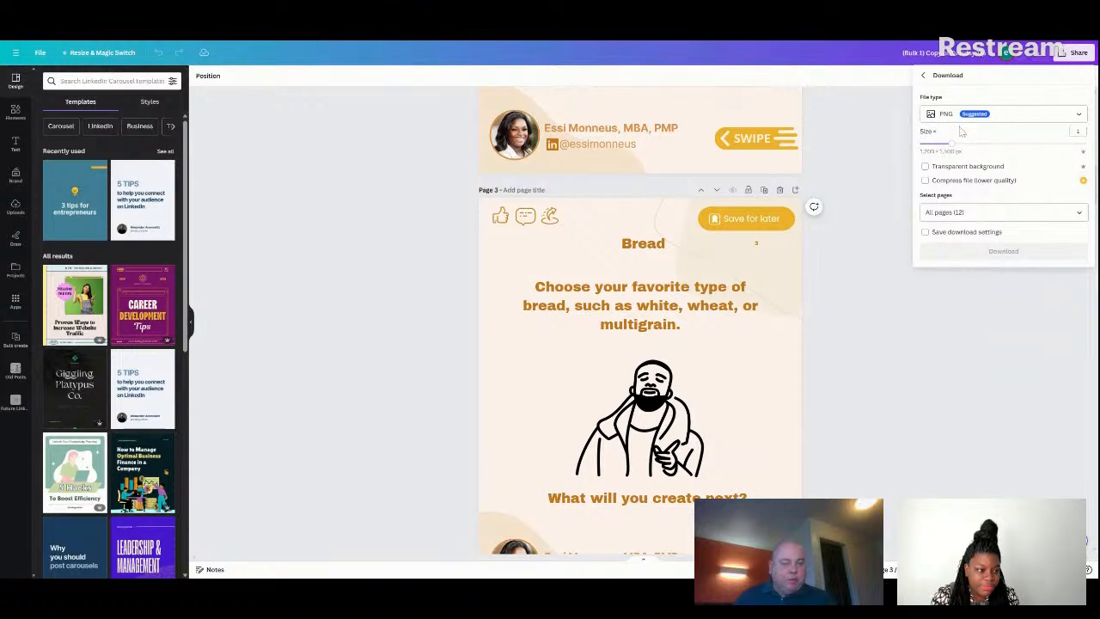
pyautogui.click(1008, 117)
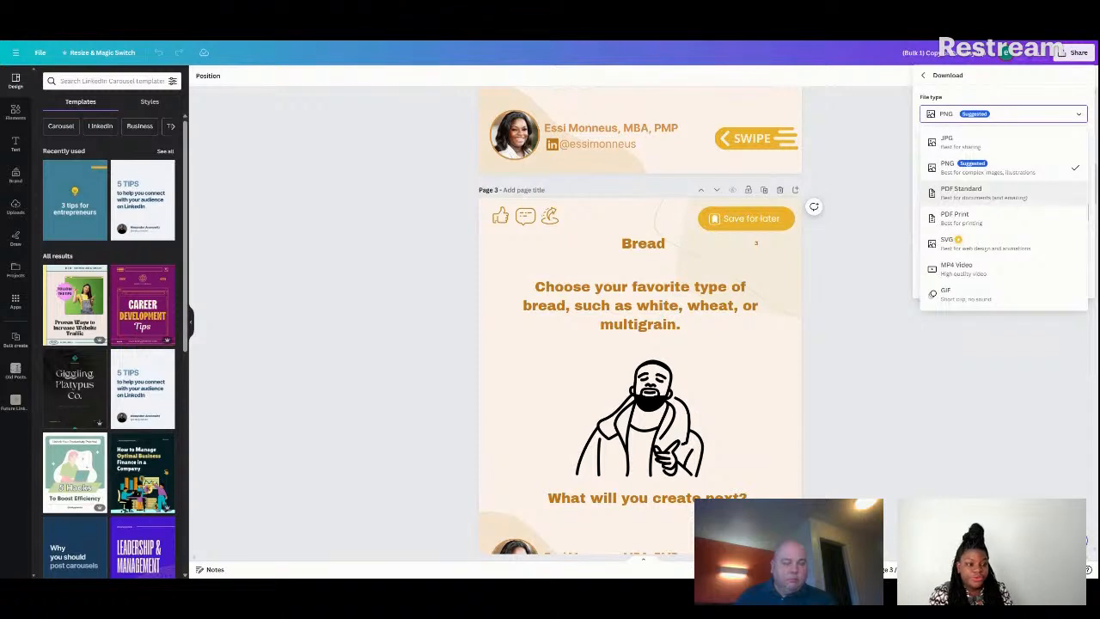
pyautogui.click(989, 193)
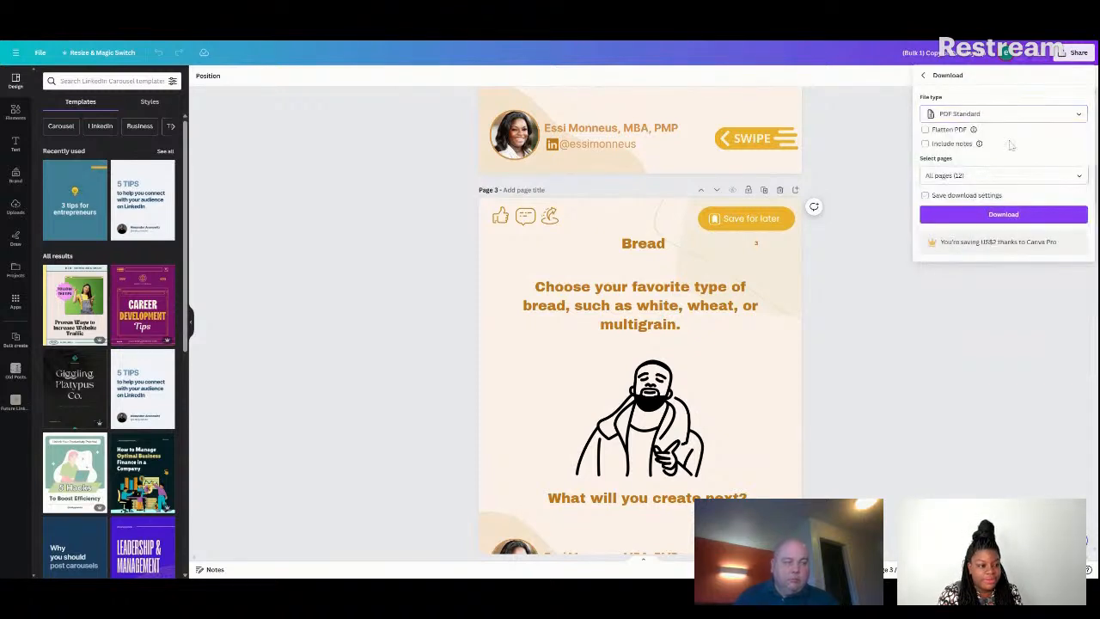
pyautogui.click(1002, 217)
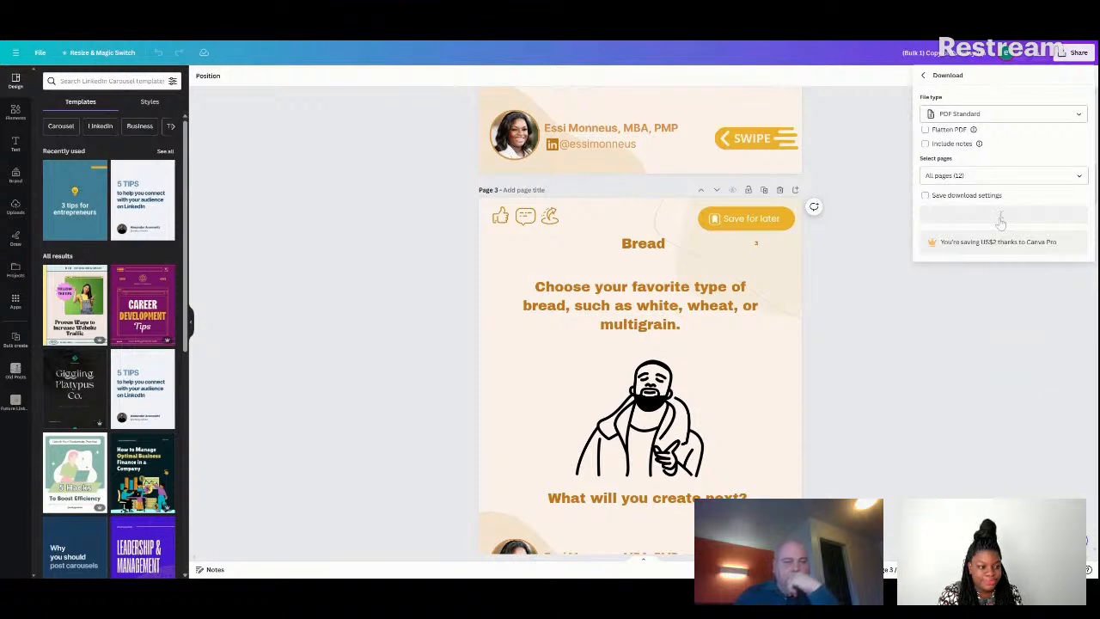
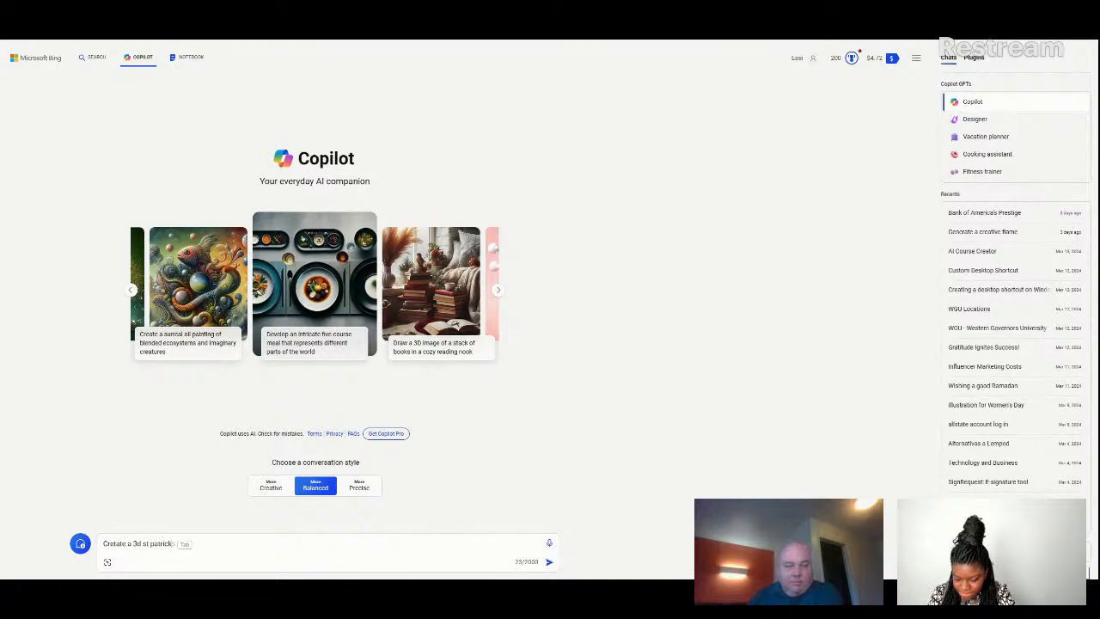
# Generate an image in Copilot with the prompt "Cretate a 3d st patricks leaf" and download the clover picture.
pyautogui.write('s ')
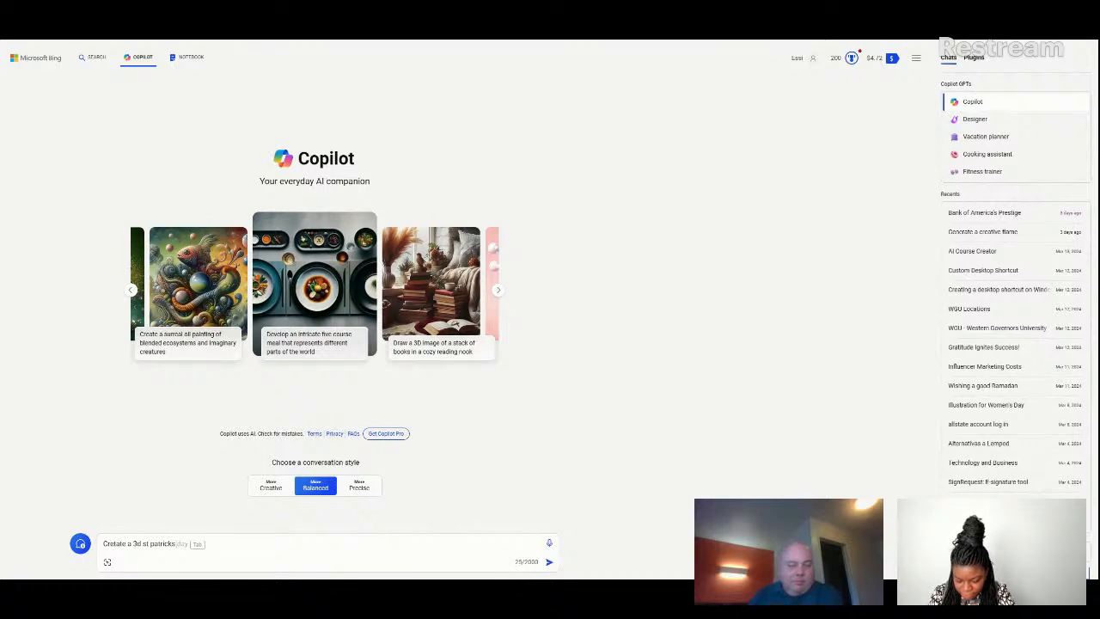
pyautogui.write('leaf')
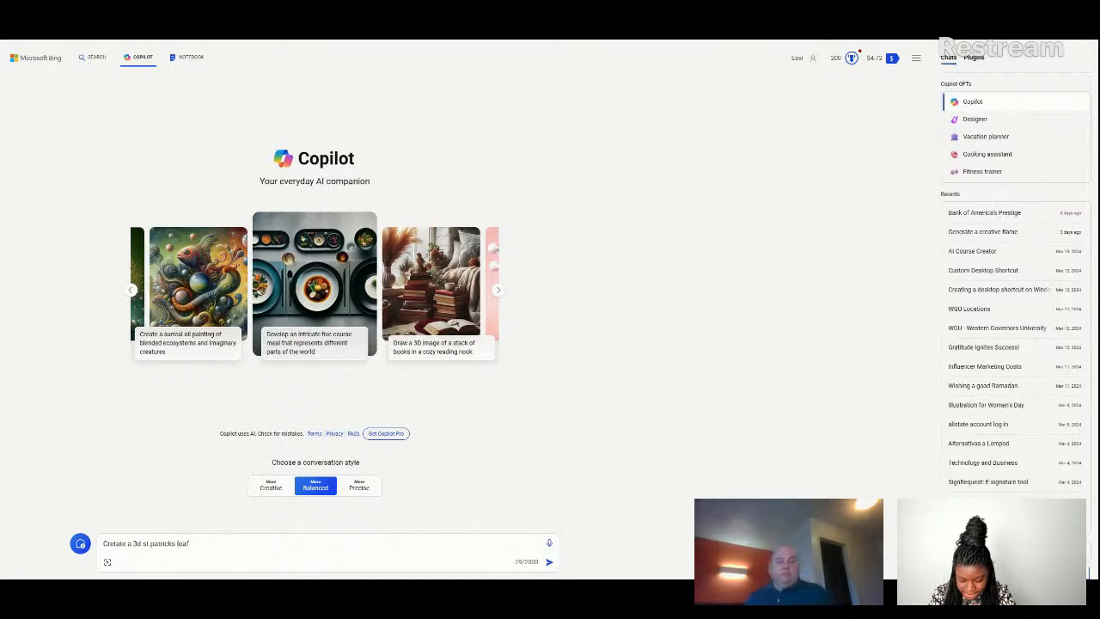
pyautogui.press('Return')
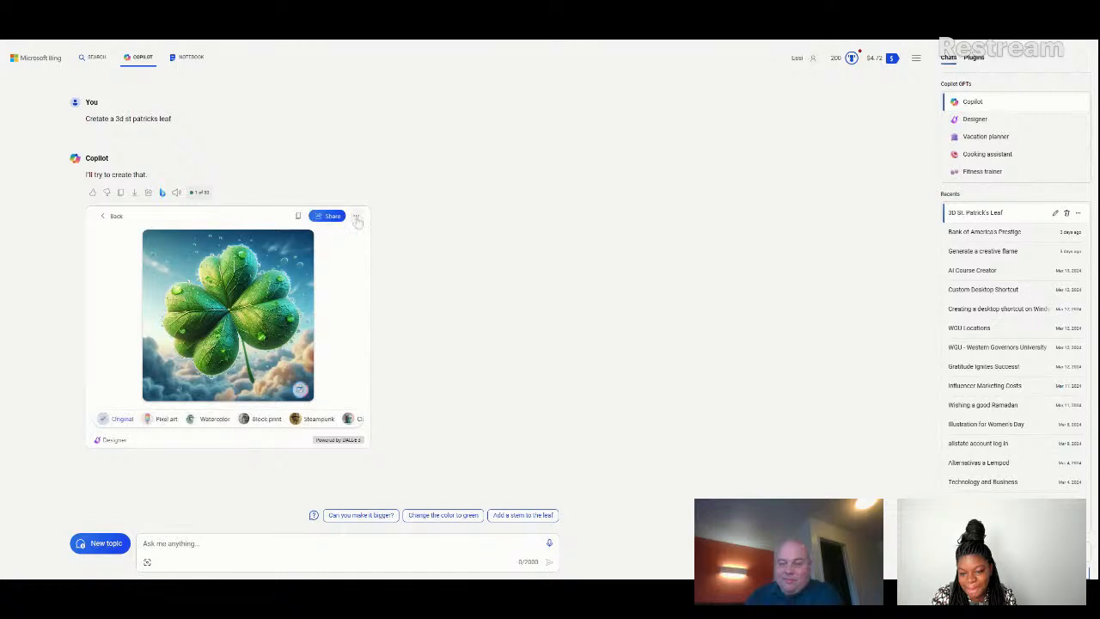
pyautogui.click(356, 217)
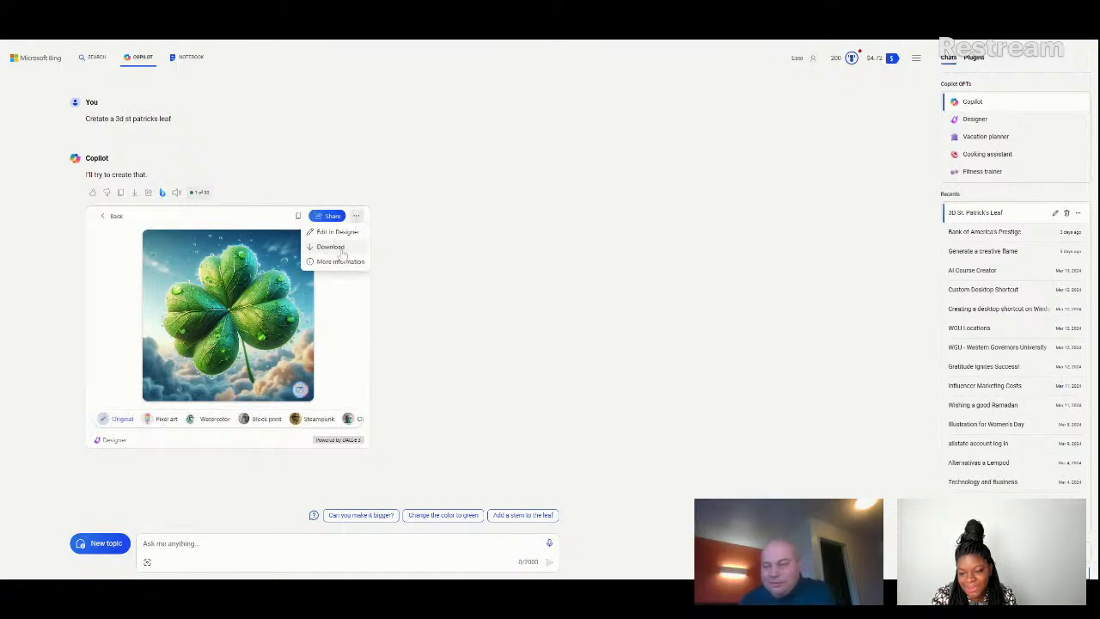
pyautogui.click(337, 248)
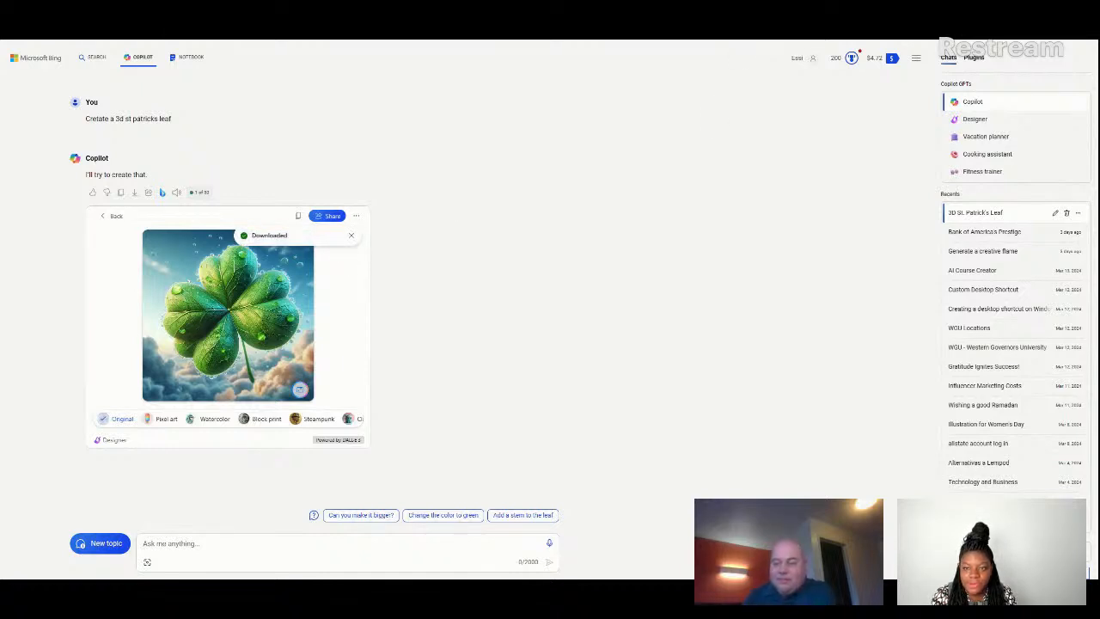
# Switch to the Canva carousel template and replace the line drawing of the man with the uploaded clover image.
pyautogui.hotkey('ctrl', 'Tab')
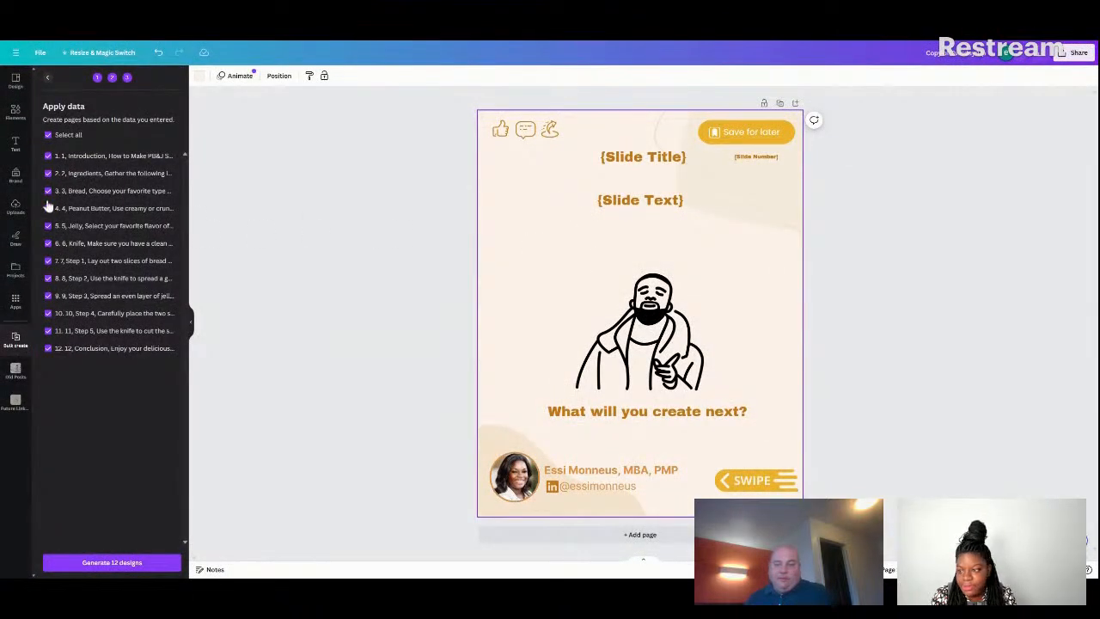
pyautogui.click(17, 206)
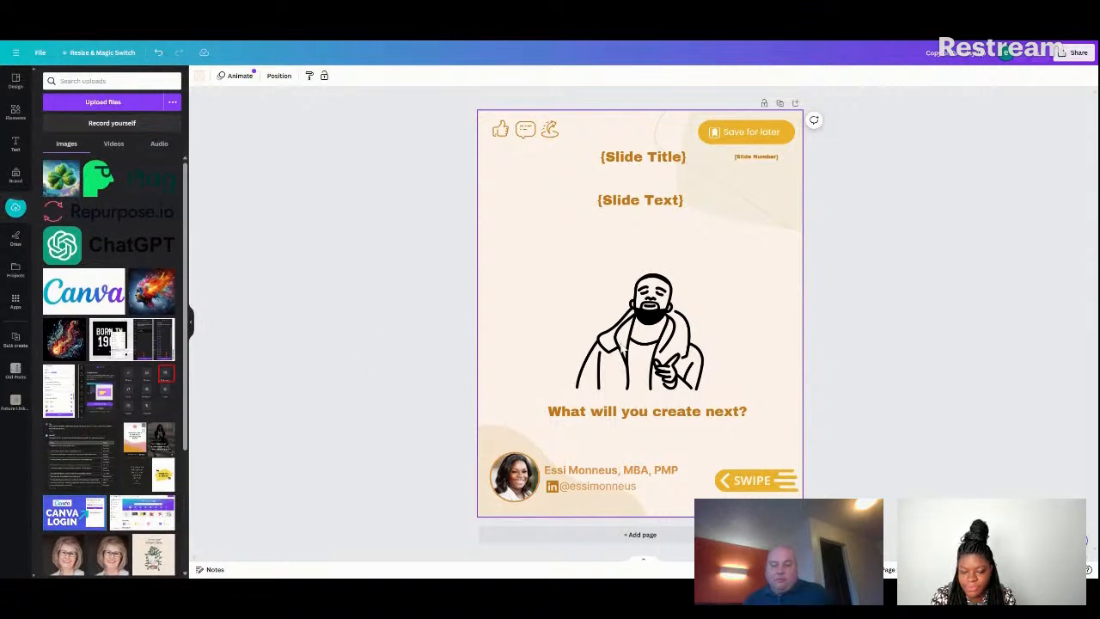
pyautogui.click(645, 338)
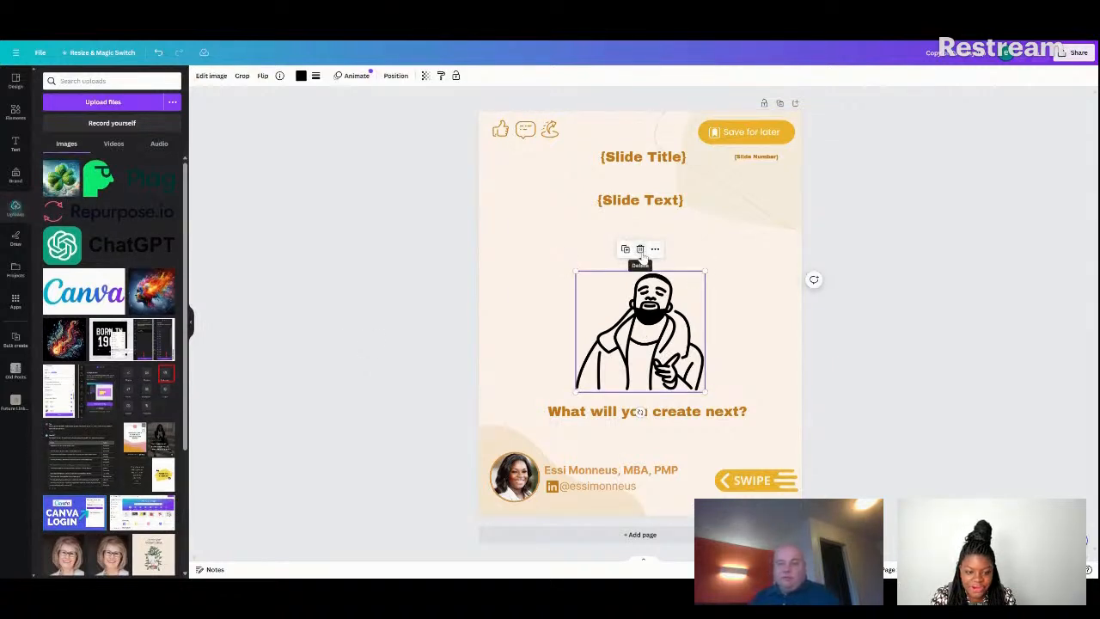
pyautogui.click(641, 251)
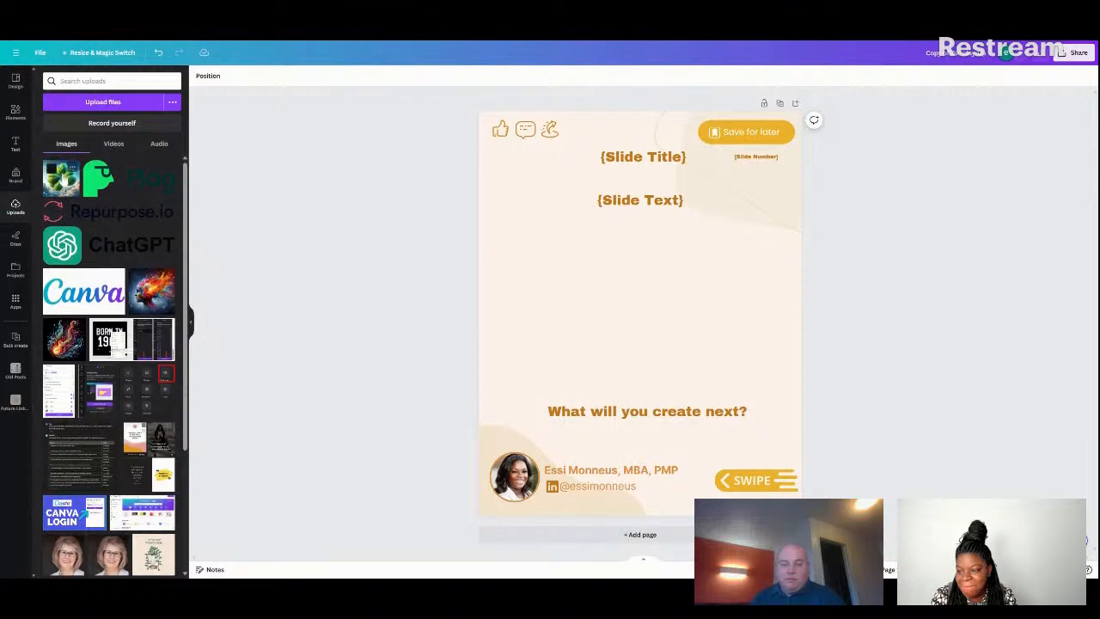
pyautogui.click(61, 178)
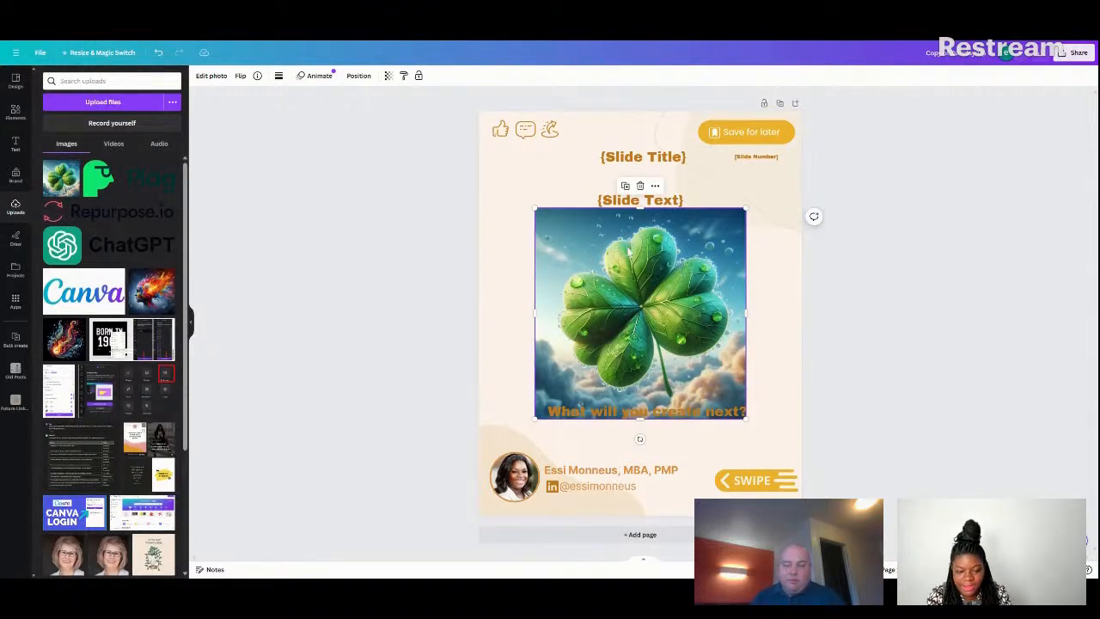
# Remove the background from the clover image with BG Remover.
pyautogui.click(210, 76)
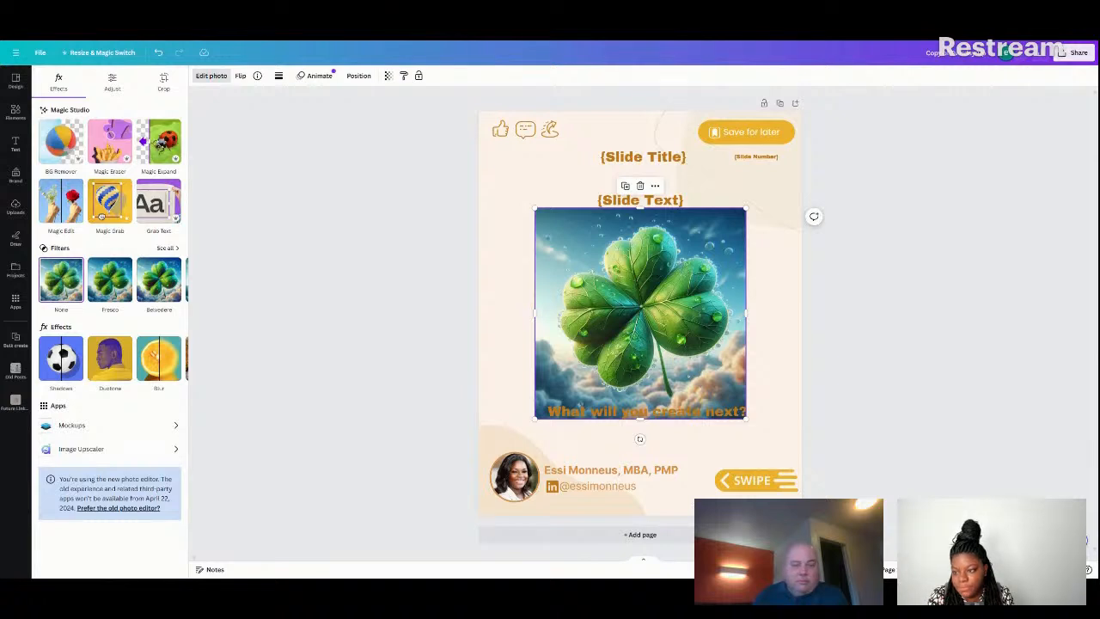
pyautogui.click(53, 143)
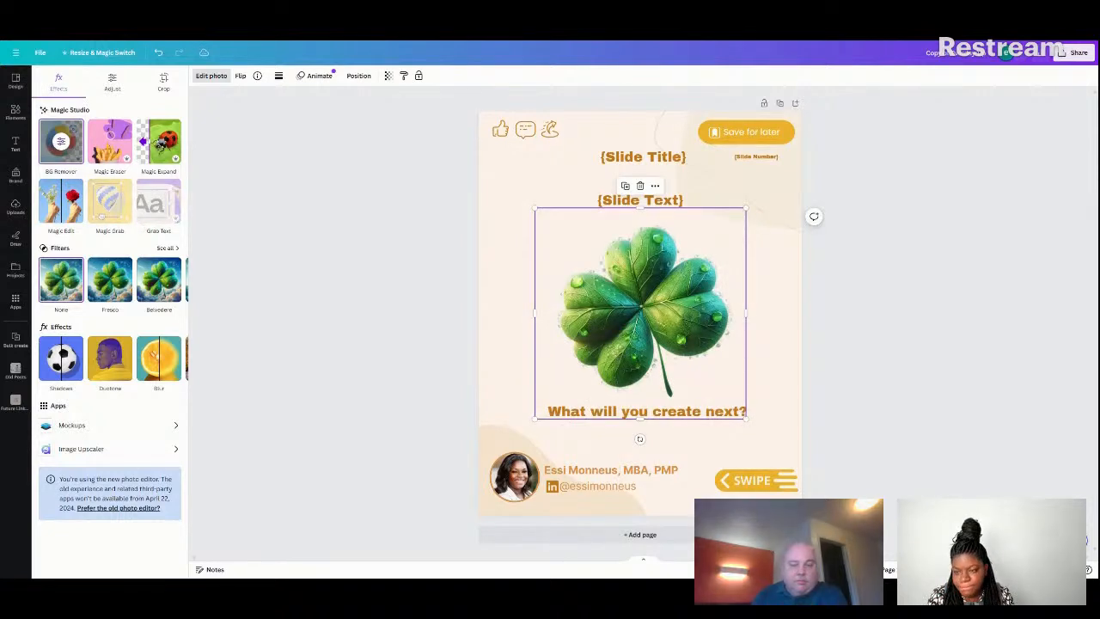
pyautogui.click(767, 382)
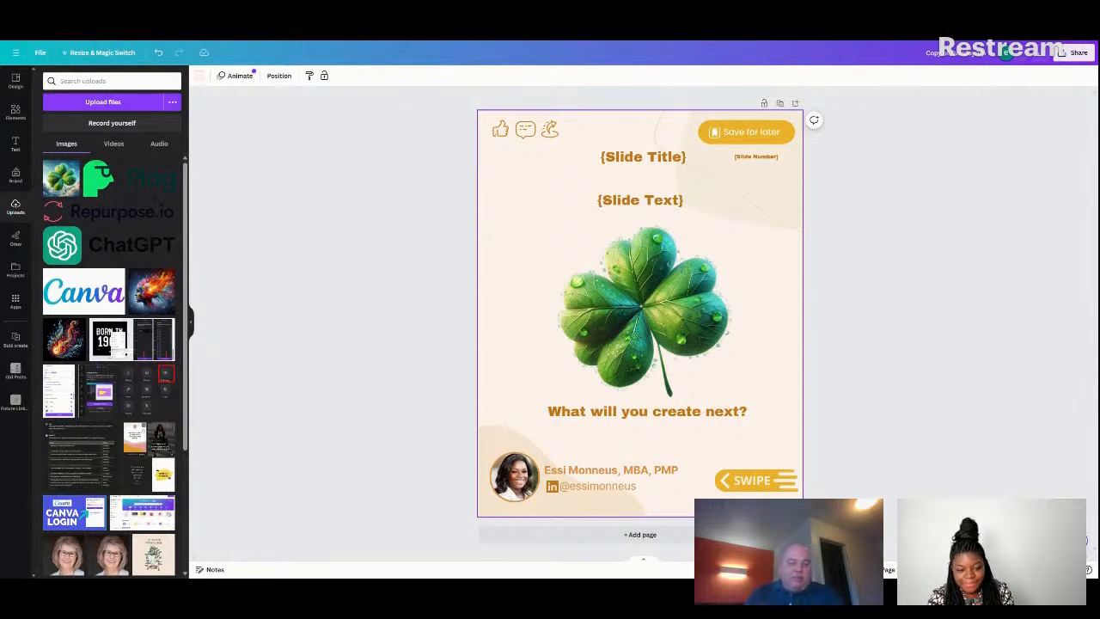
pyautogui.click(683, 333)
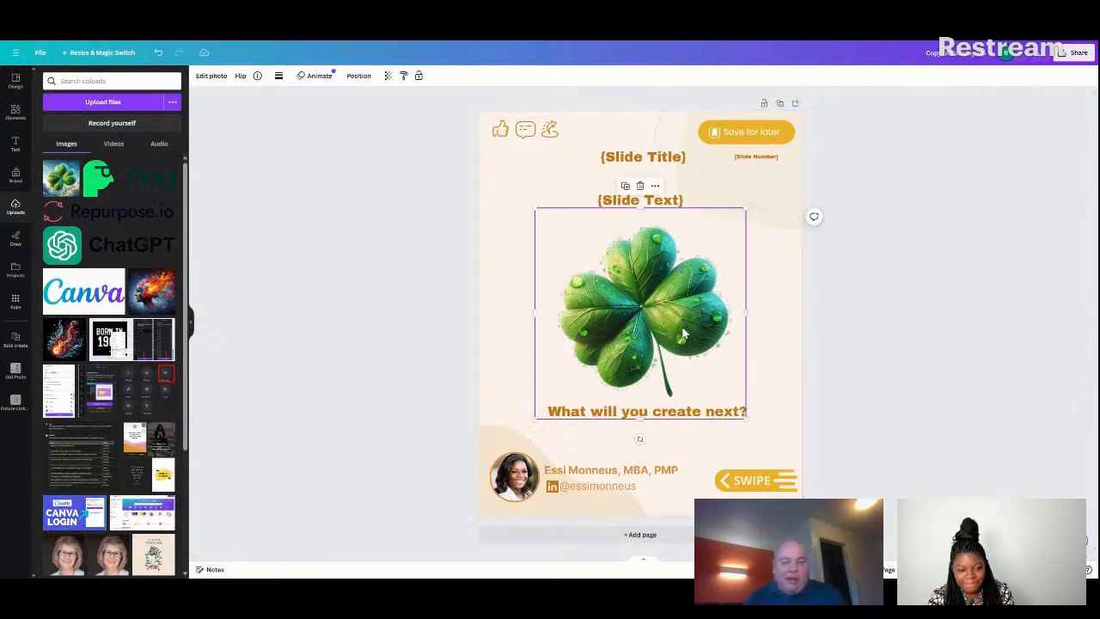
pyautogui.click(211, 77)
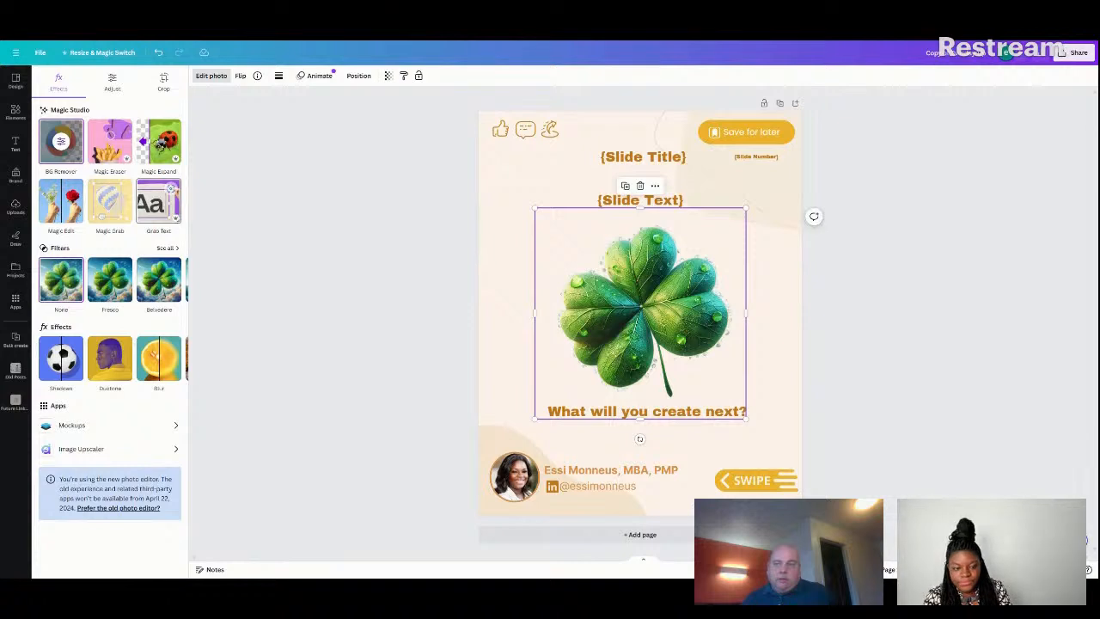
pyautogui.click(531, 183)
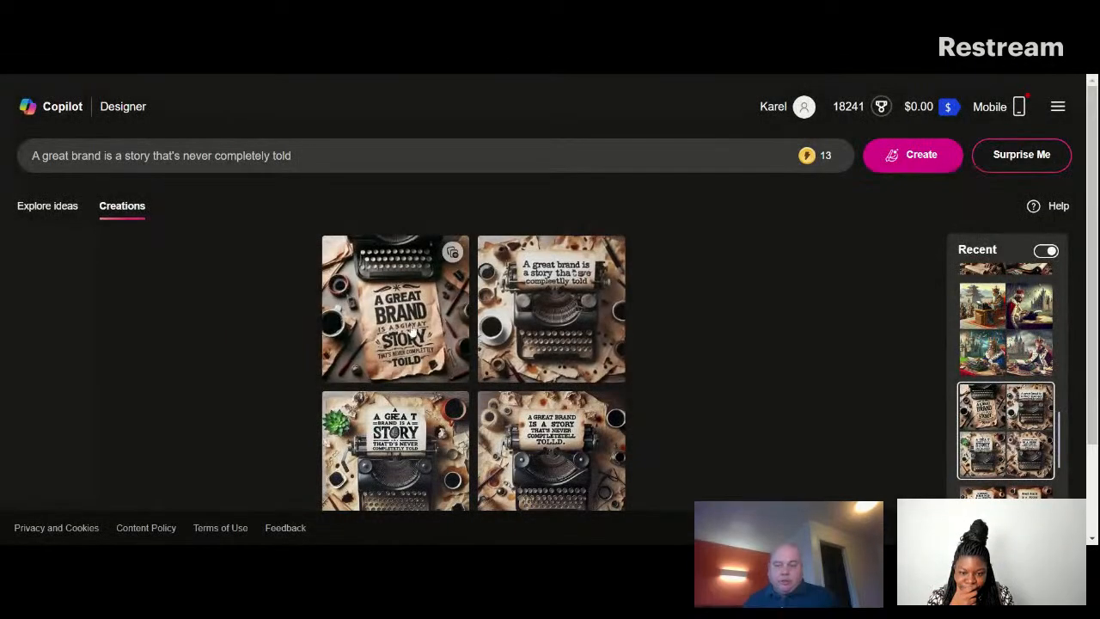
# Open the first "A great brand is a story that's never completely told" image in Copilot Designer and download it.
pyautogui.click(424, 321)
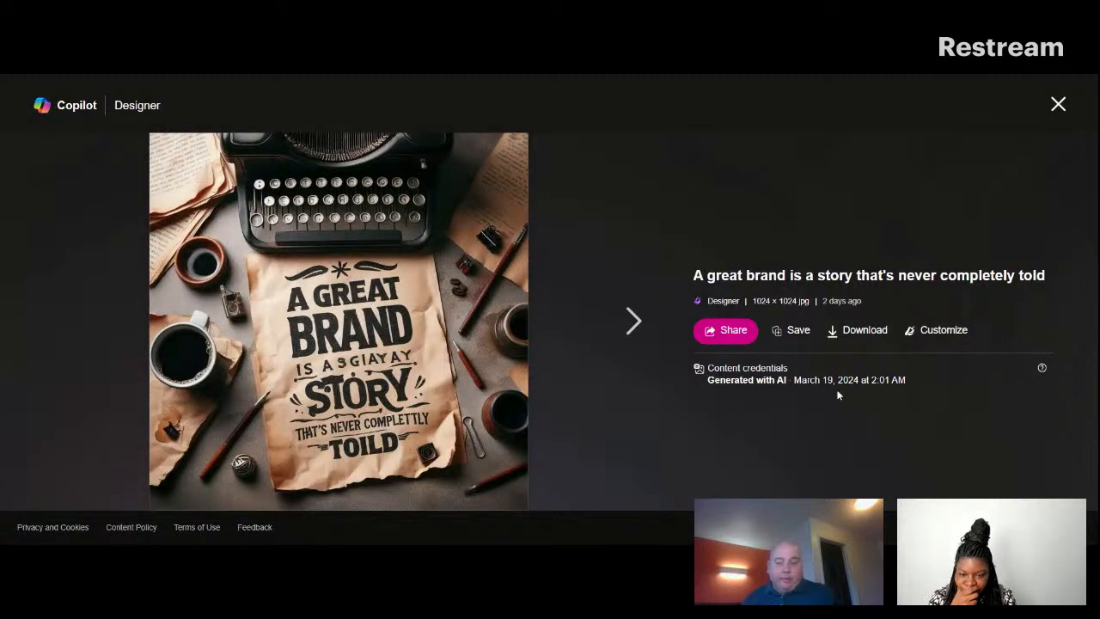
pyautogui.click(861, 333)
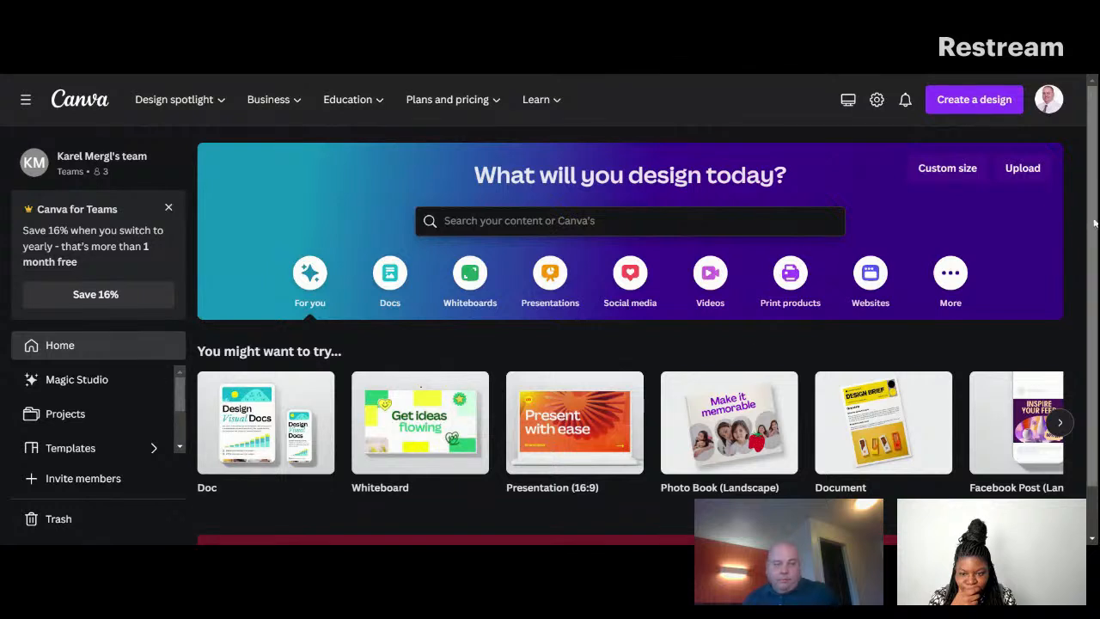
# Switch to the Canva home page, retry loading the failed section, and browse the recent designs.
pyautogui.scroll(-1, 1081, 413)
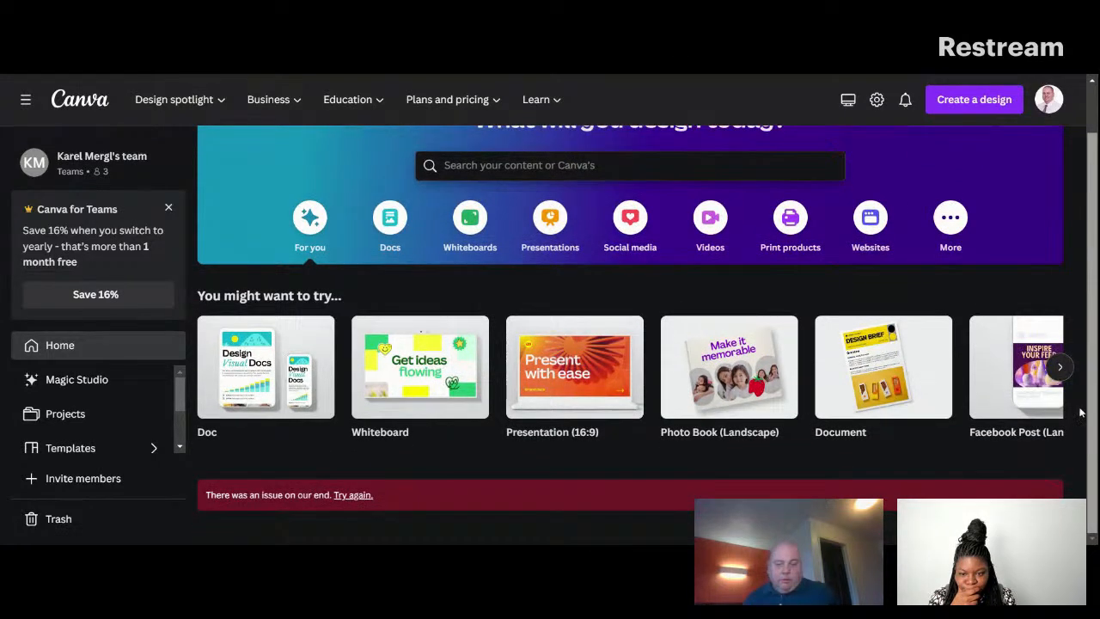
pyautogui.click(354, 496)
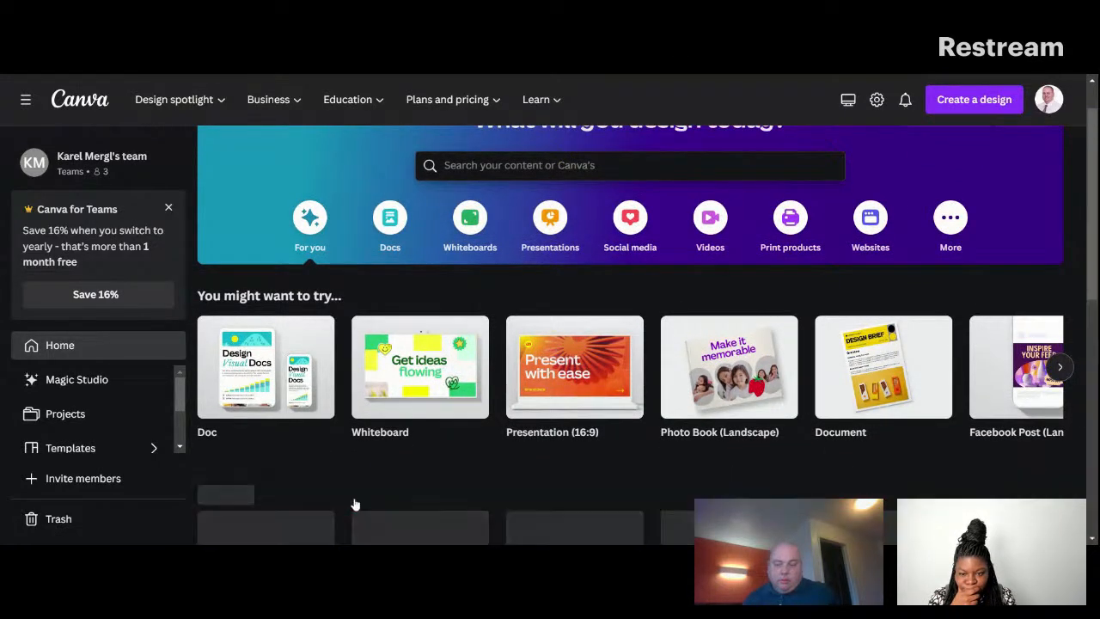
pyautogui.scroll(-3, 752, 419)
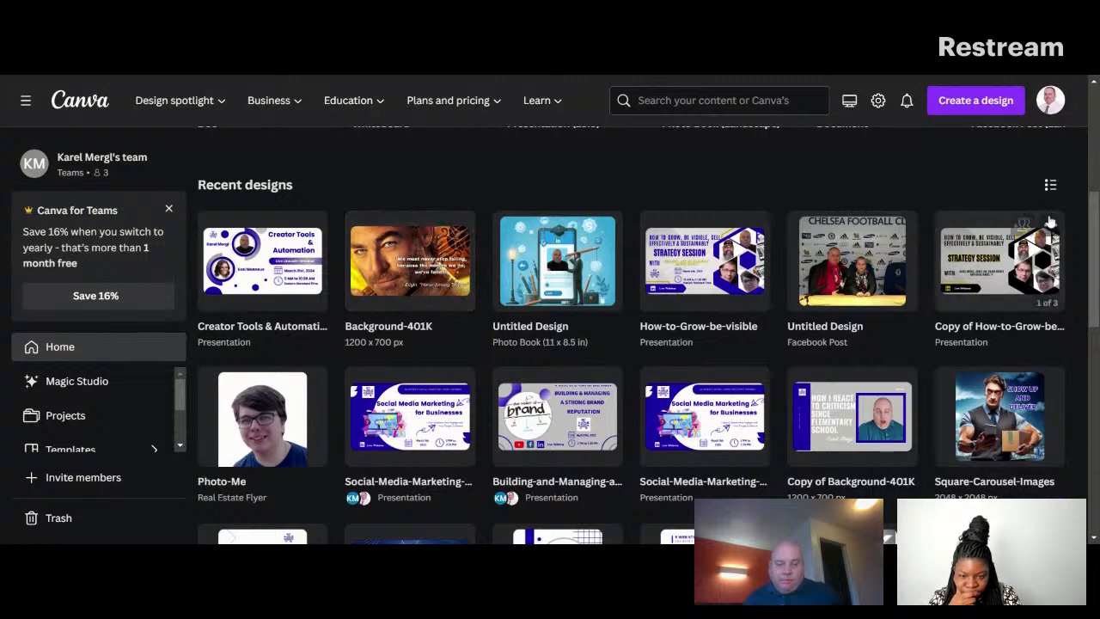
pyautogui.moveTo(1097, 215)
pyautogui.mouseDown()
pyautogui.moveTo(1097, 196)
pyautogui.moveTo(1097, 211)
pyautogui.mouseUp()
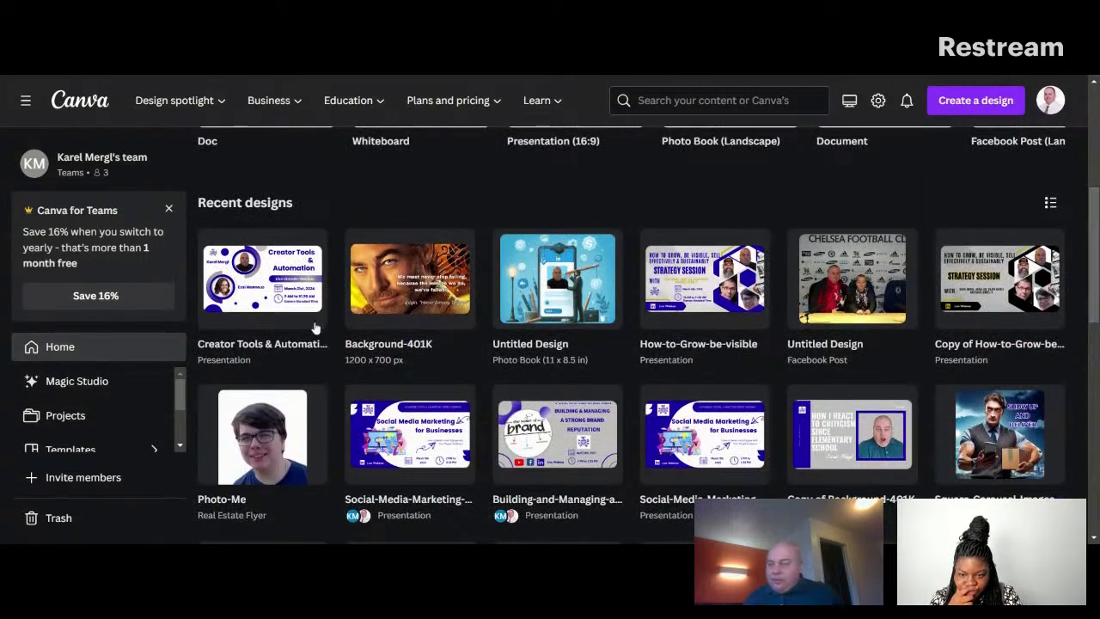
# Try to start a new whiteboard, and open the untitled Photo Book (11 x 8.5 in) design from the recent designs instead.
pyautogui.click(953, 110)
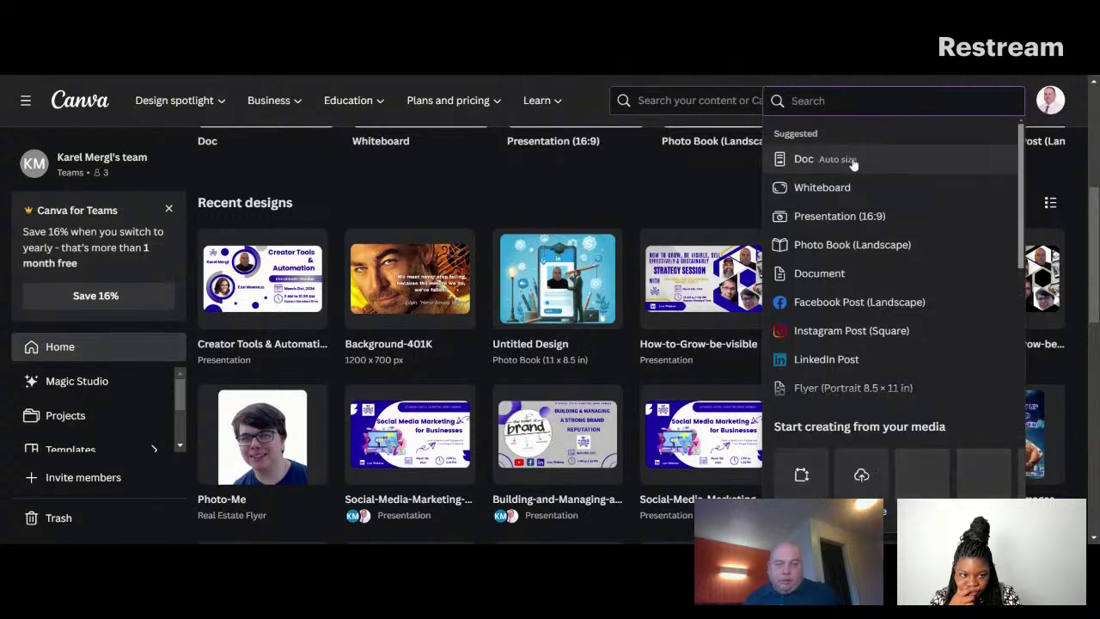
pyautogui.click(822, 189)
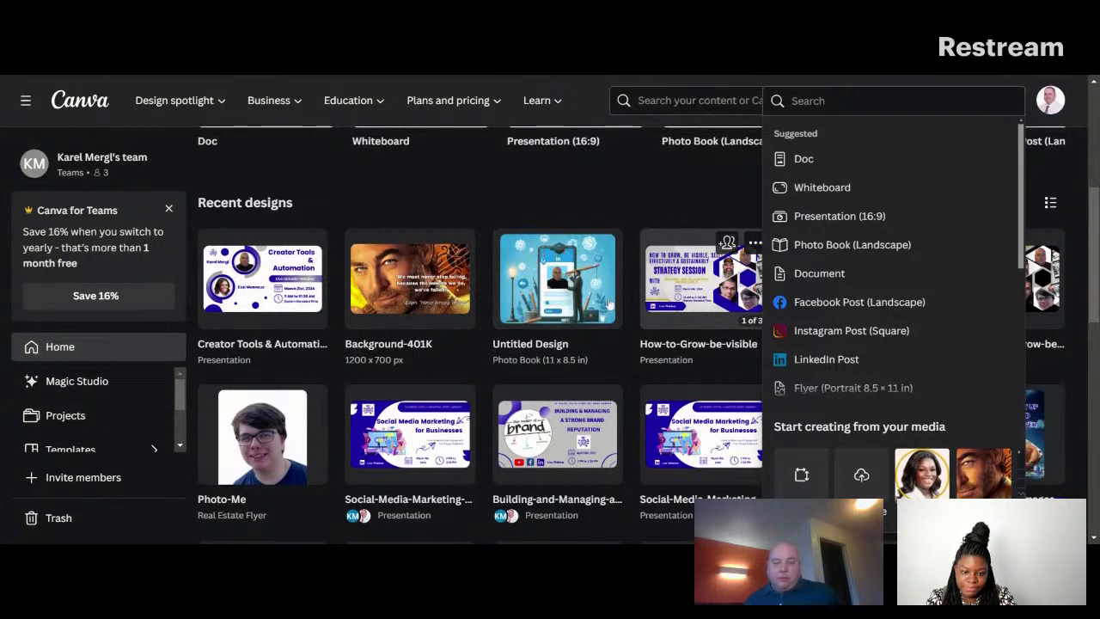
pyautogui.click(570, 298)
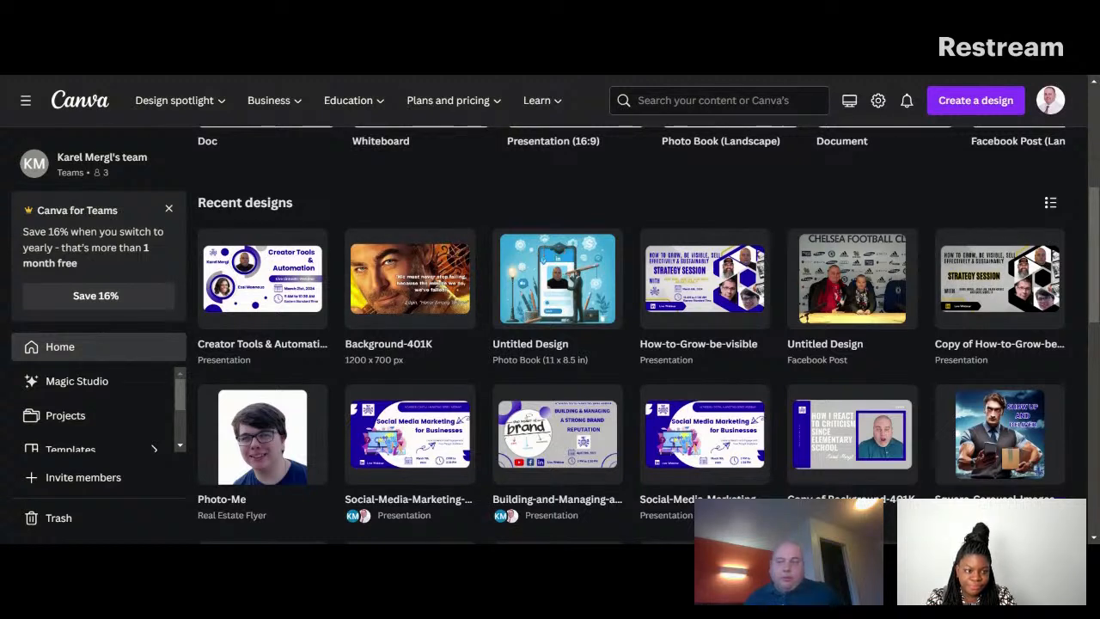
pyautogui.hotkey('ctrl', 'Tab')
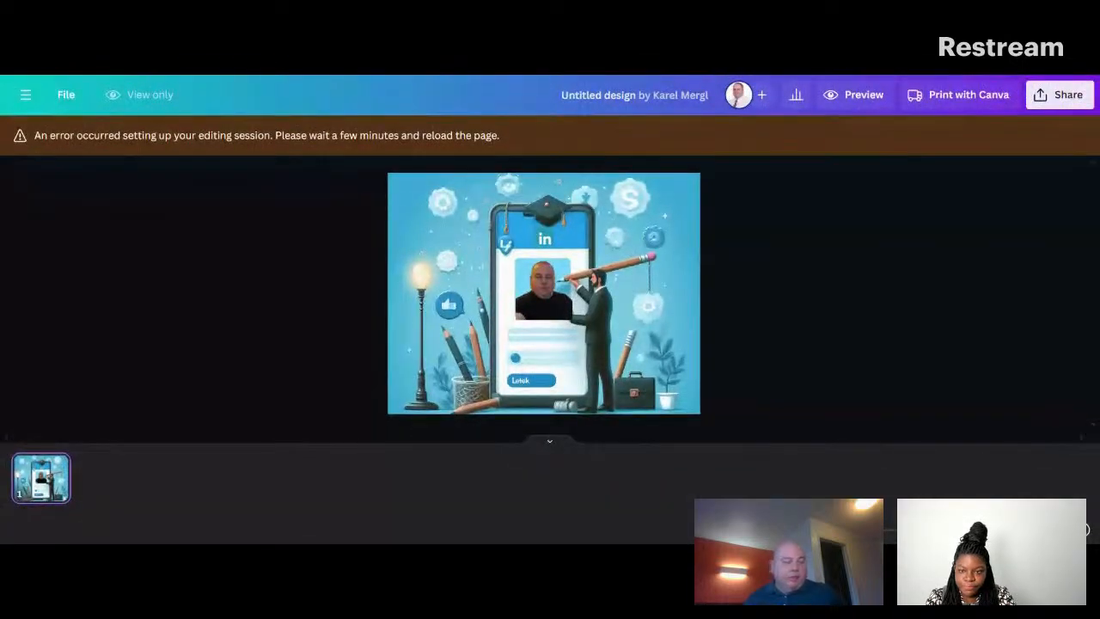
pyautogui.click(22, 99)
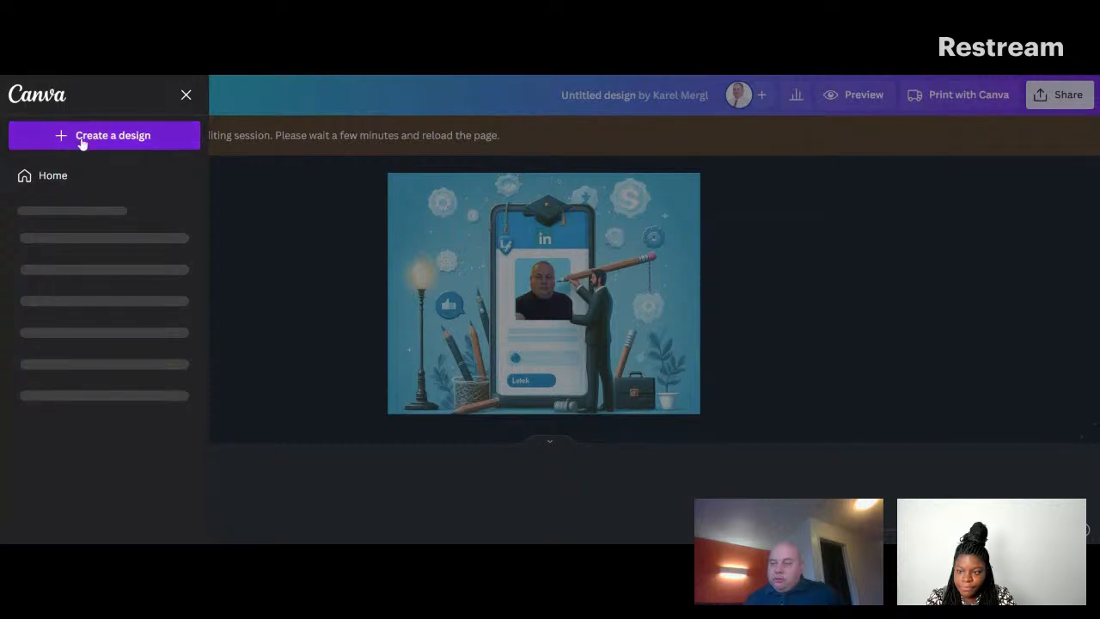
pyautogui.click(398, 201)
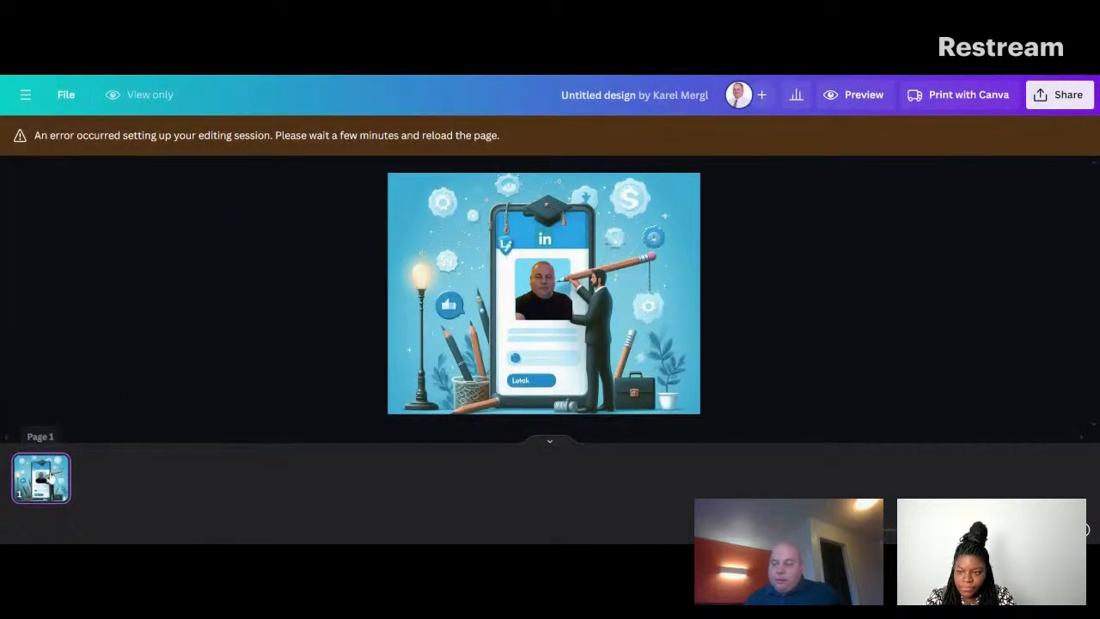
pyautogui.click(25, 95)
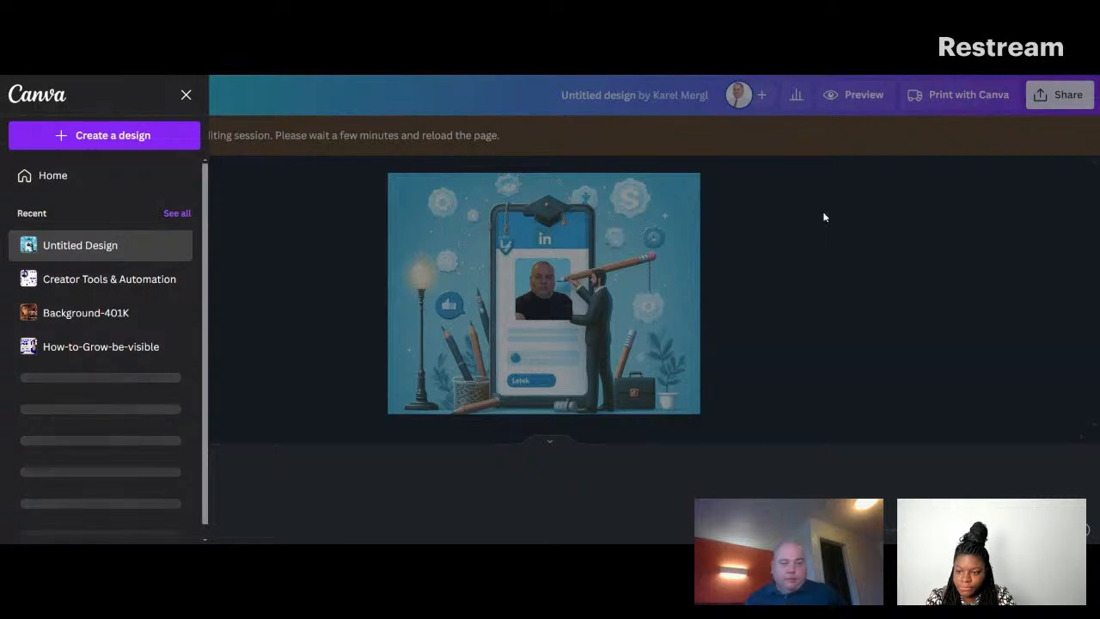
pyautogui.click(823, 210)
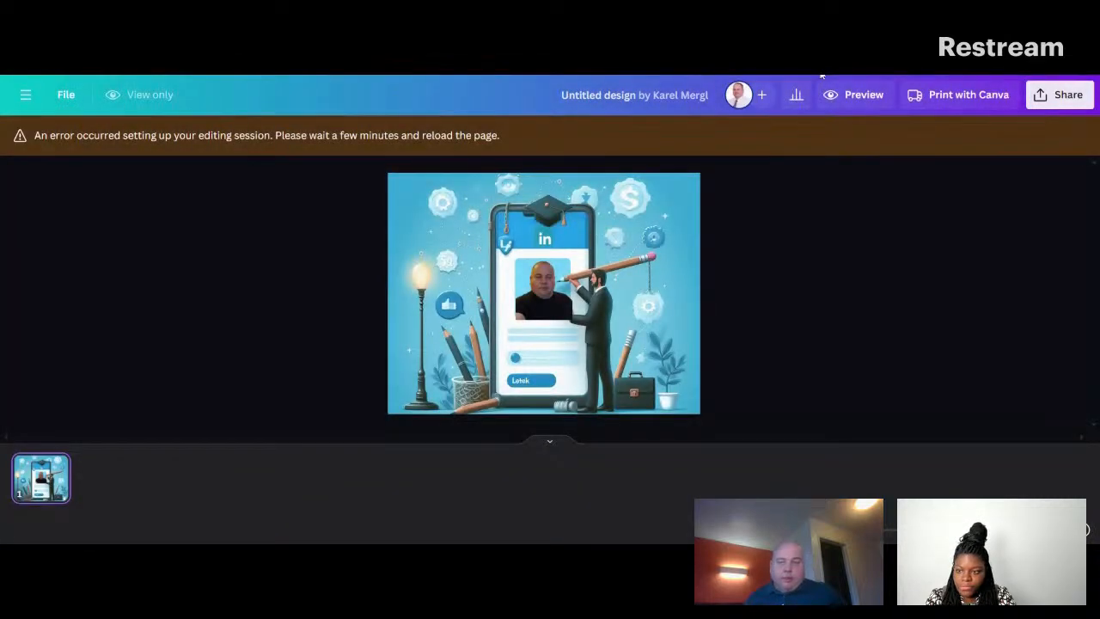